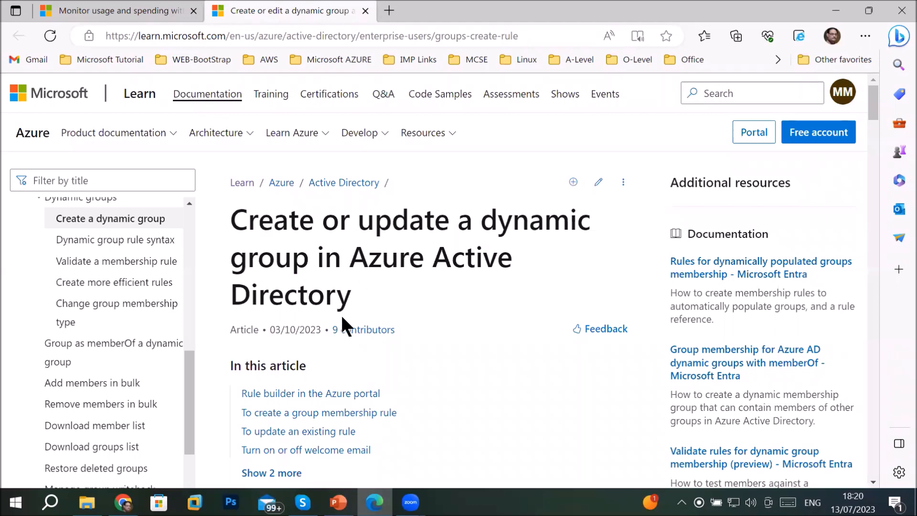
pyautogui.scroll(-5, 348, 316)
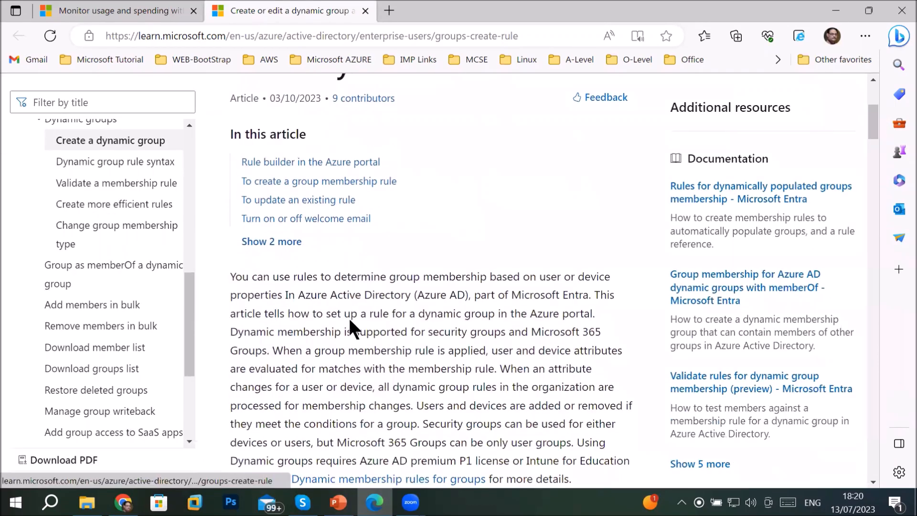
pyautogui.scroll(5, 350, 319)
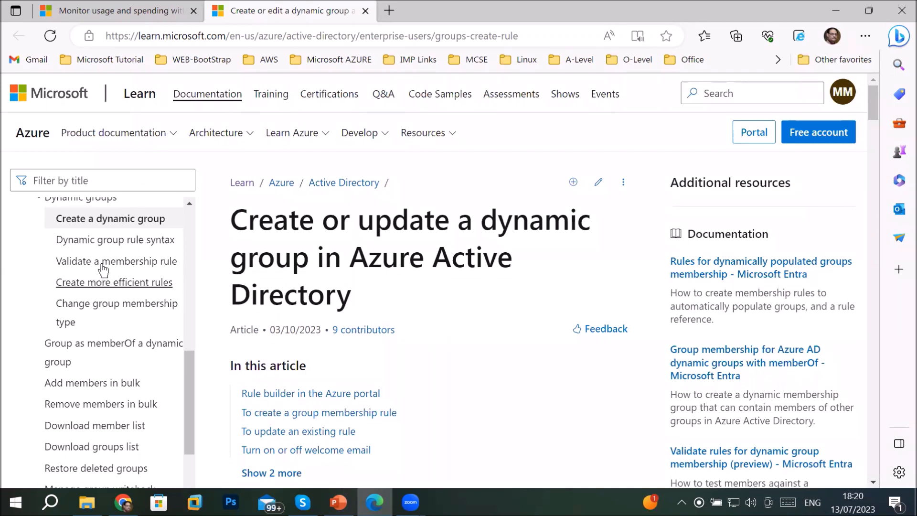
pyautogui.scroll(2, 103, 266)
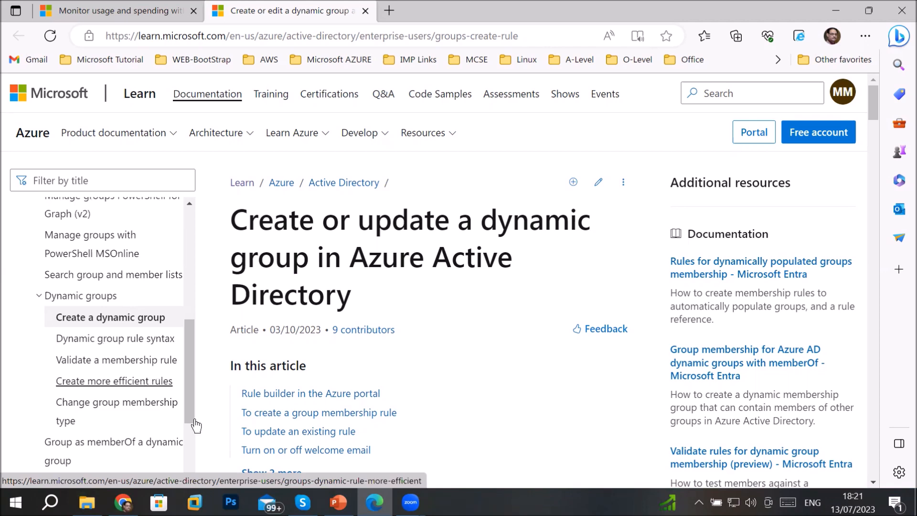
pyautogui.moveTo(123, 502)
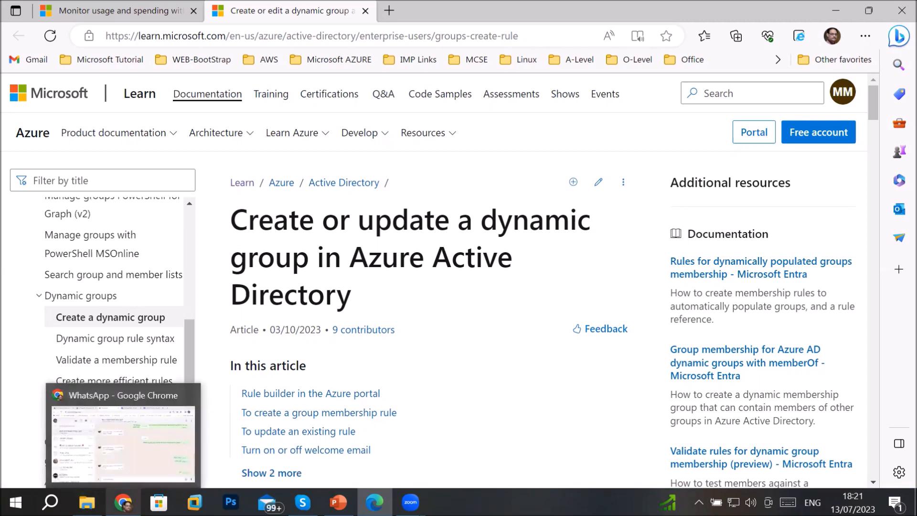
# From Chrome, go to All services > Azure Active Directory > Groups and start a new group
pyautogui.click(123, 502)
pyautogui.click(77, 6)
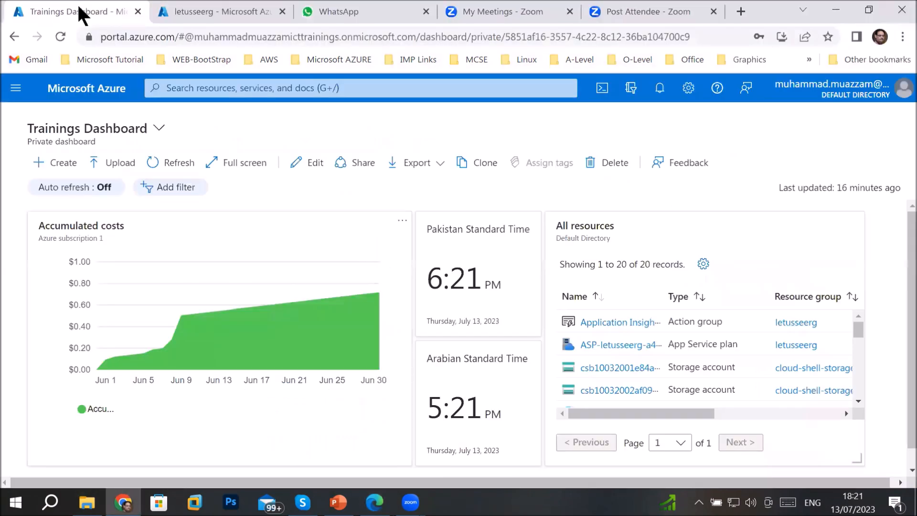
pyautogui.click(15, 91)
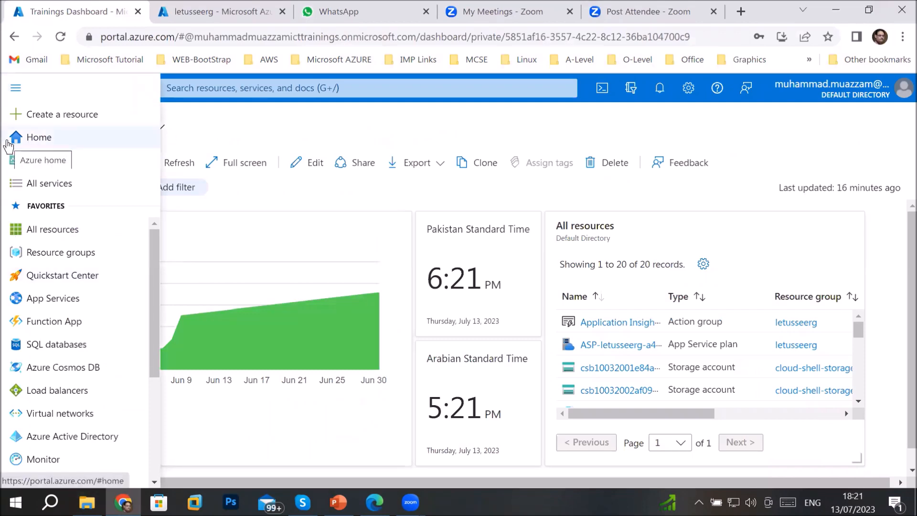
pyautogui.click(62, 186)
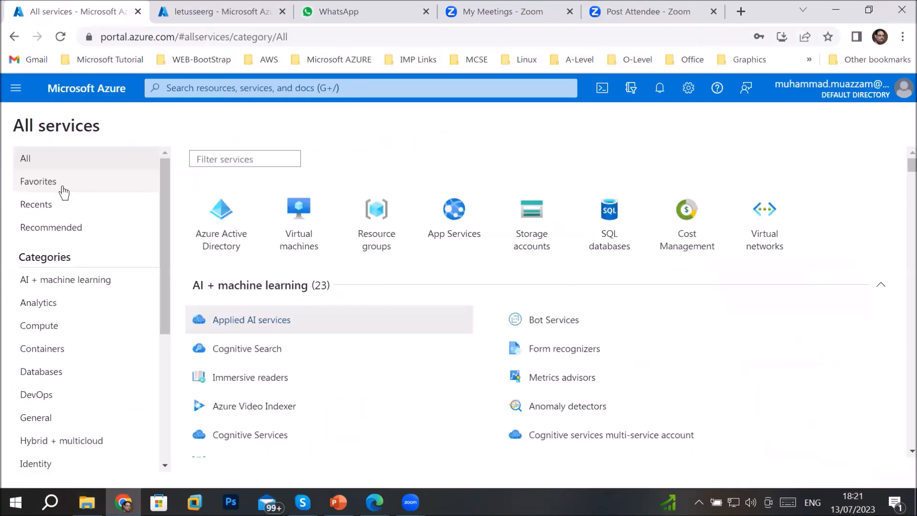
pyautogui.click(233, 222)
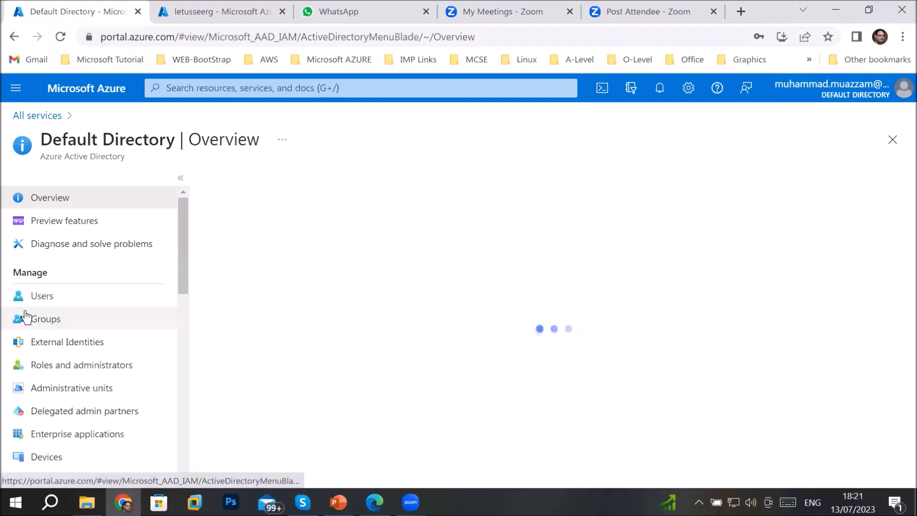
pyautogui.click(26, 318)
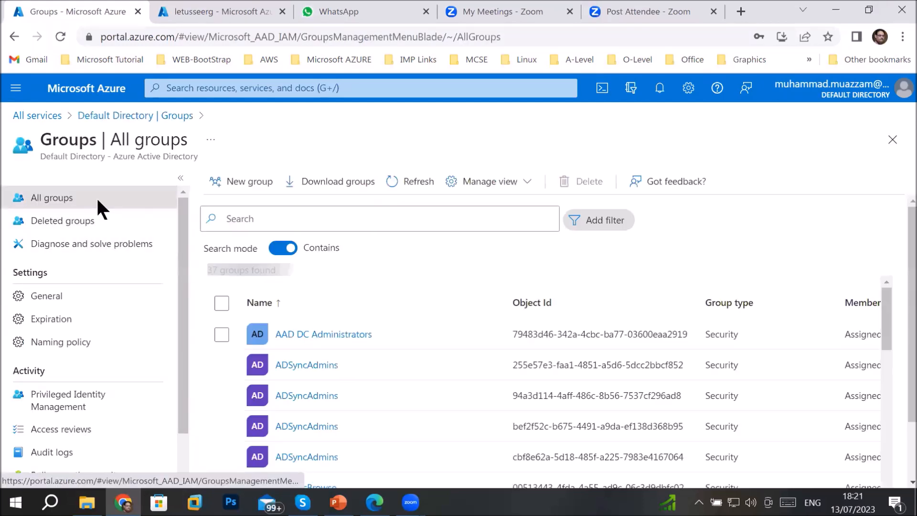
pyautogui.click(262, 181)
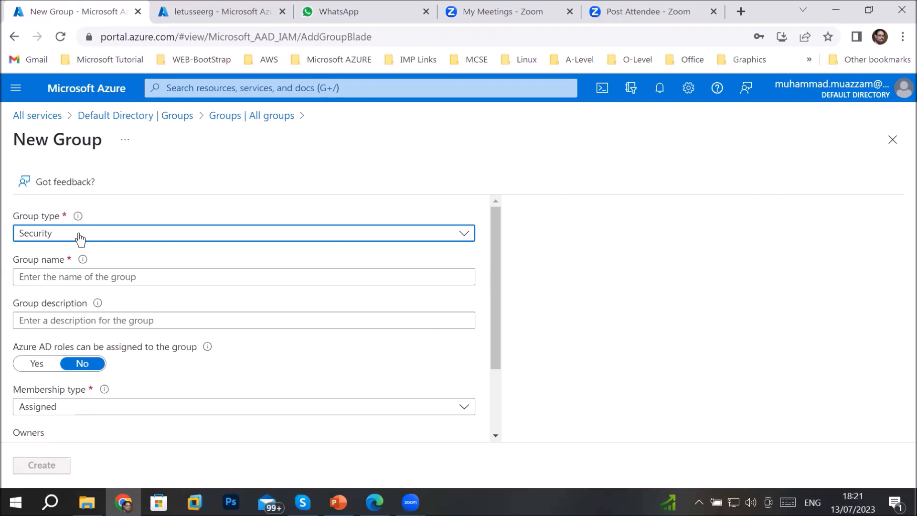
# Make it a Security group named techgroup2013, described 'all group members are allowed with same priviliges'
pyautogui.click(80, 239)
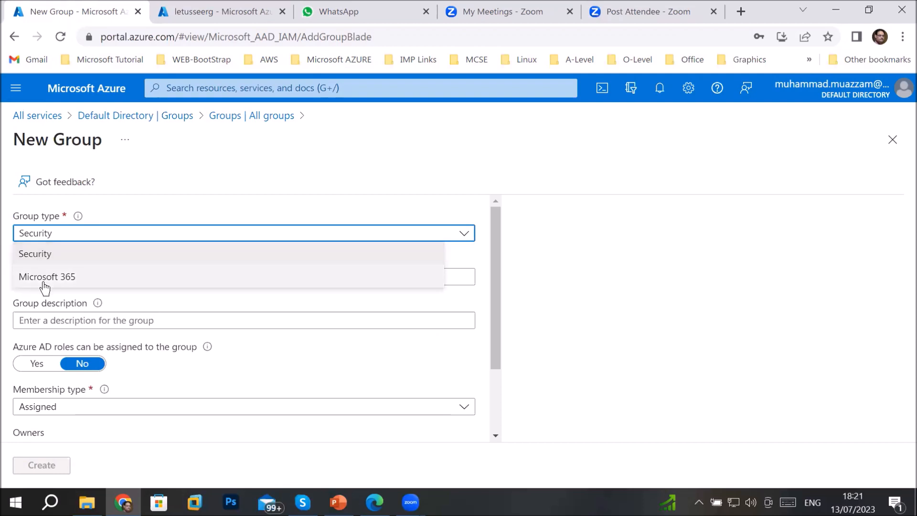
pyautogui.click(37, 255)
pyautogui.click(73, 277)
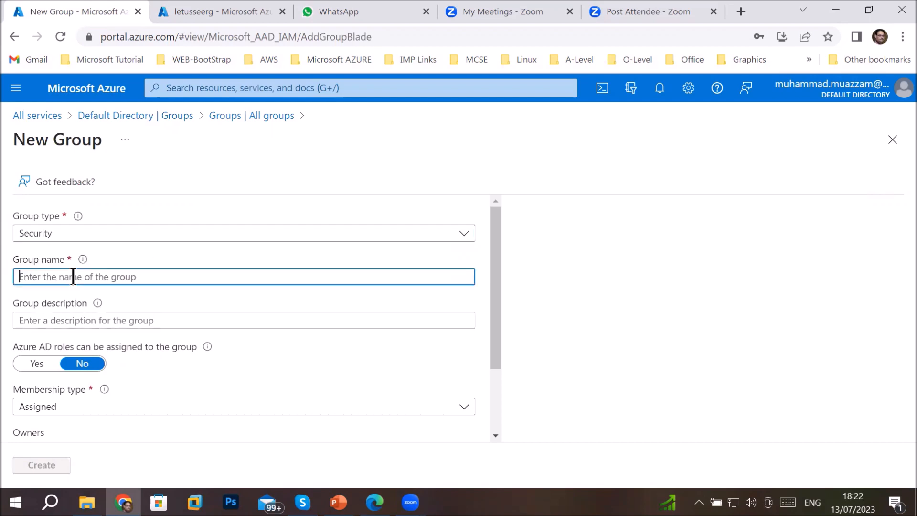
pyautogui.write('te')
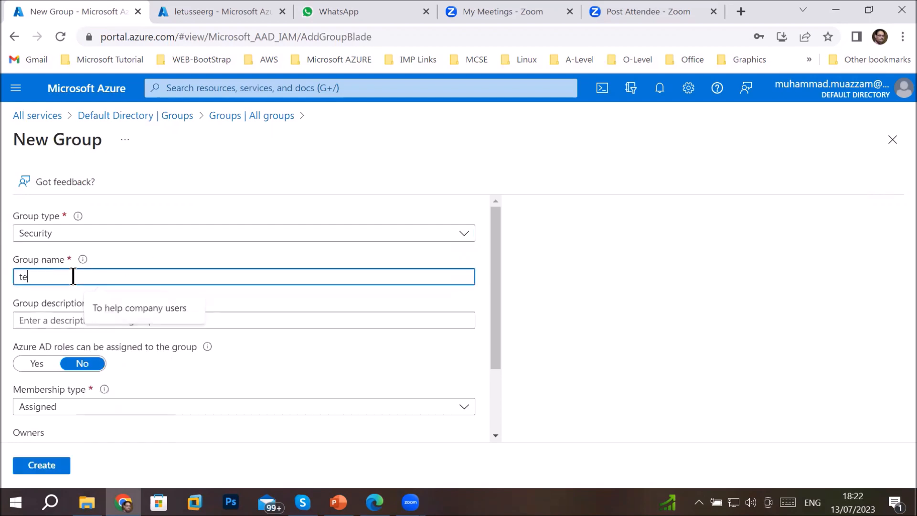
pyautogui.write('chgroup2013')
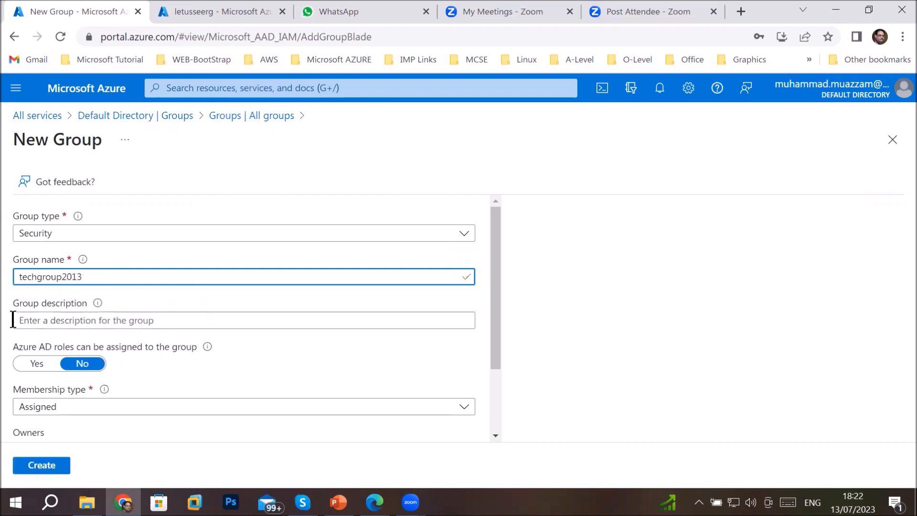
pyautogui.click(175, 325)
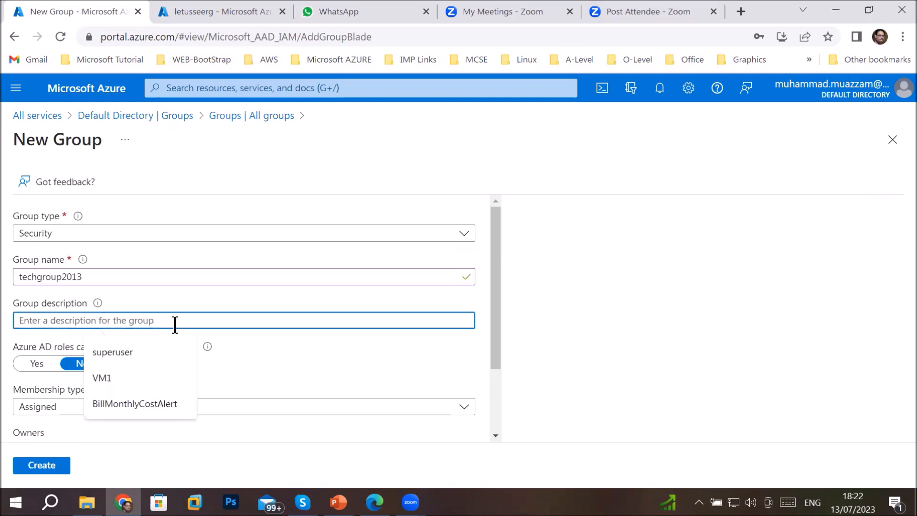
pyautogui.write('all group members are allowed with same')
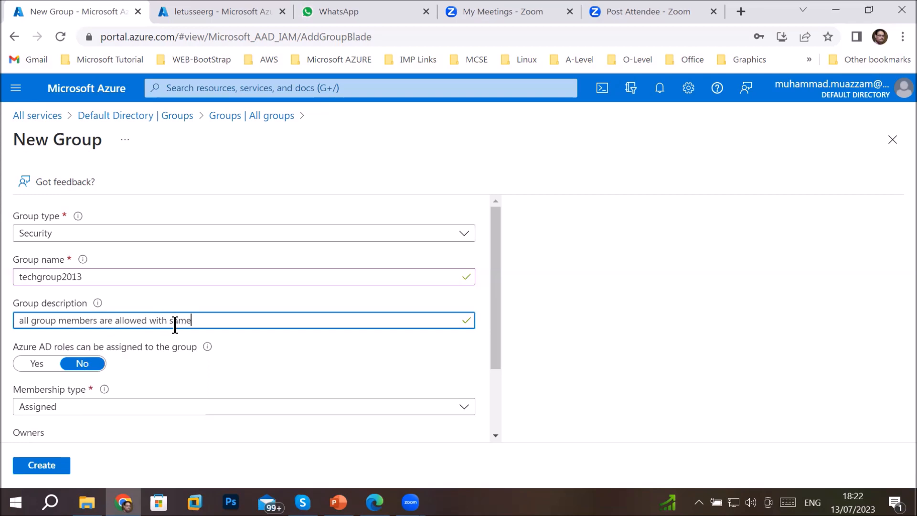
pyautogui.write(' priviliges')
pyautogui.scroll(-2, 139, 371)
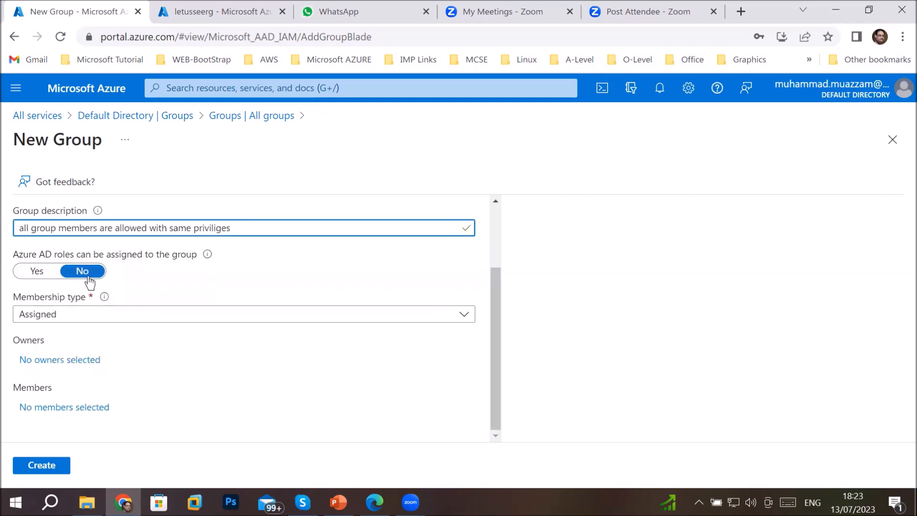
# Change the group's Membership type from Assigned to Dynamic User
pyautogui.click(71, 322)
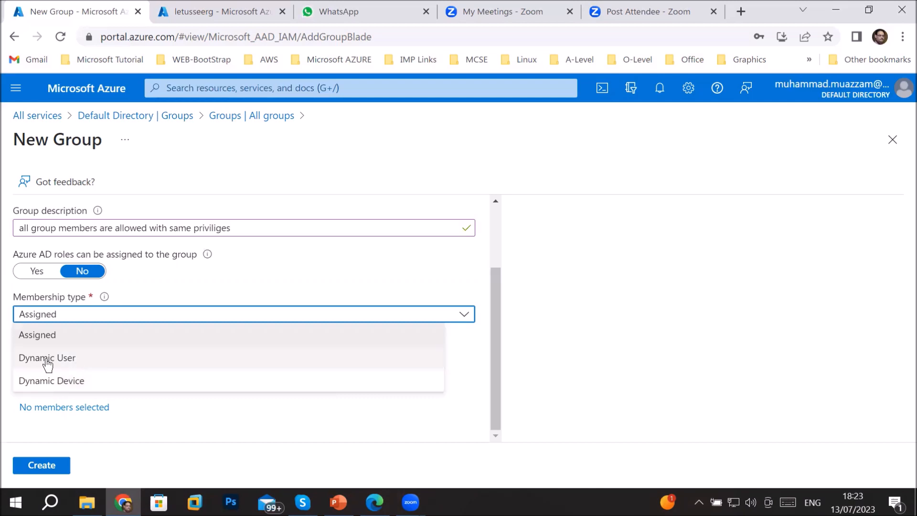
pyautogui.click(70, 363)
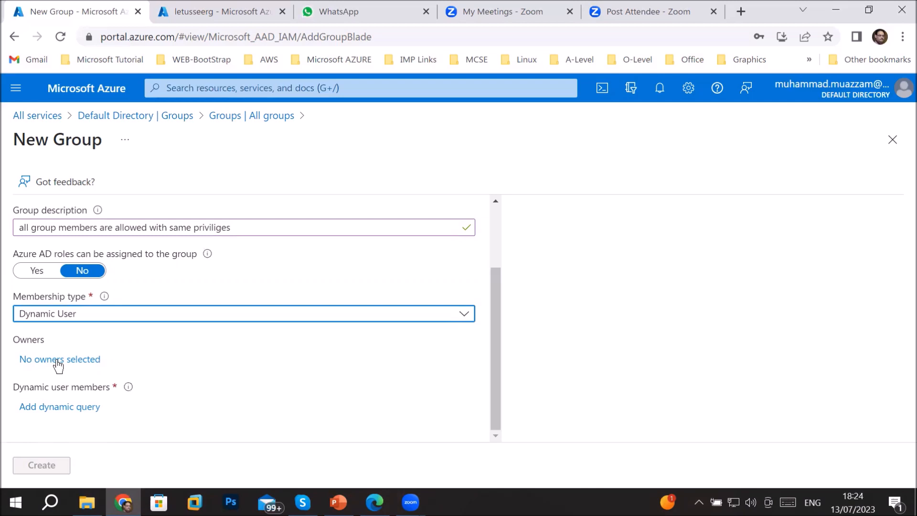
pyautogui.scroll(1, 89, 330)
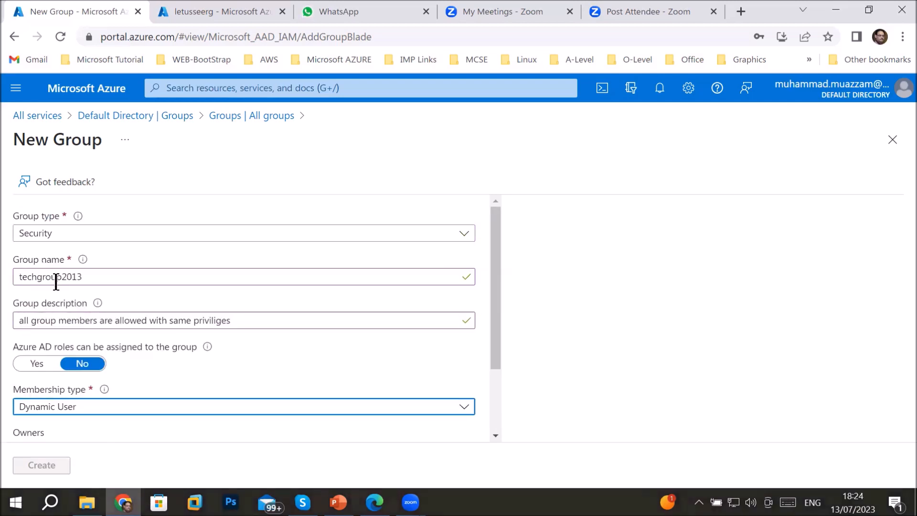
pyautogui.scroll(-2, 116, 366)
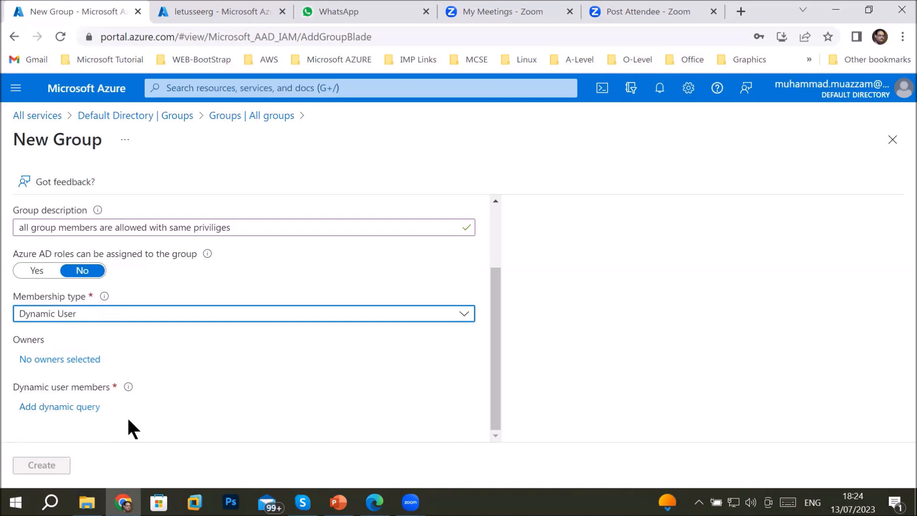
# Add a dynamic query and choose department as the rule's property
pyautogui.click(40, 409)
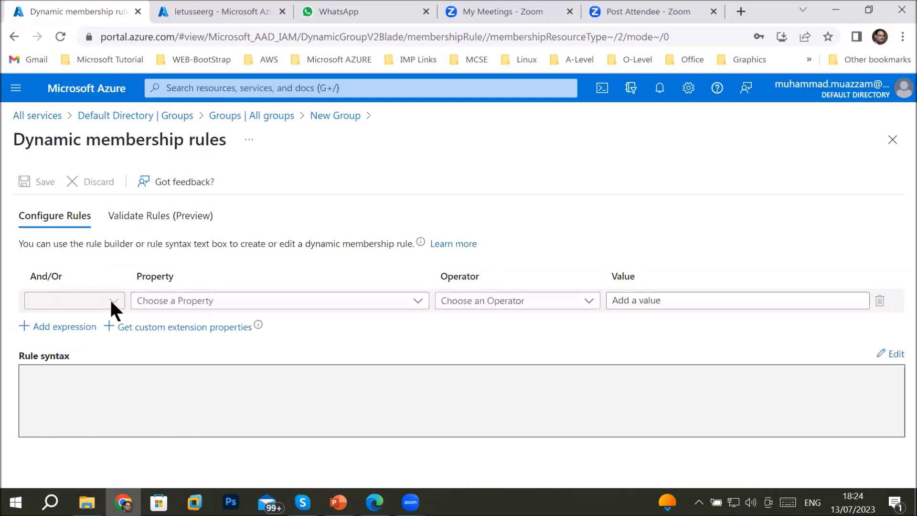
pyautogui.click(215, 302)
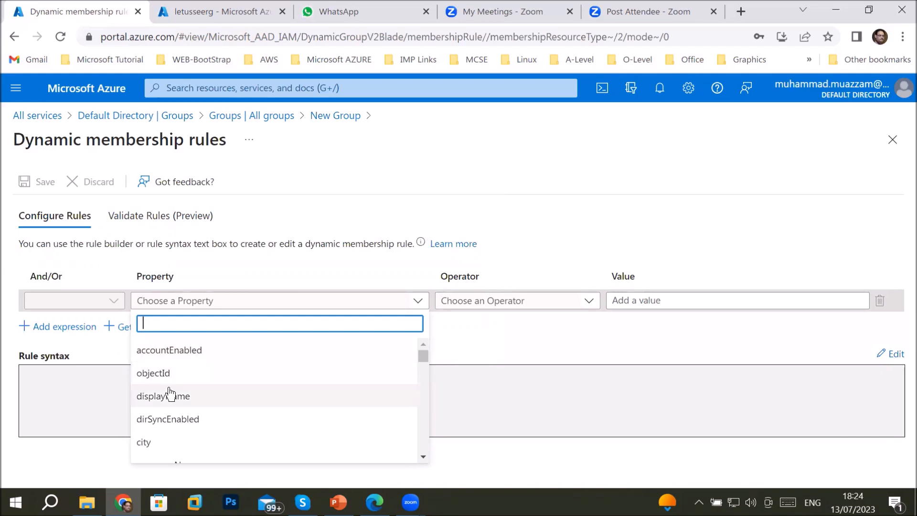
pyautogui.click(419, 455)
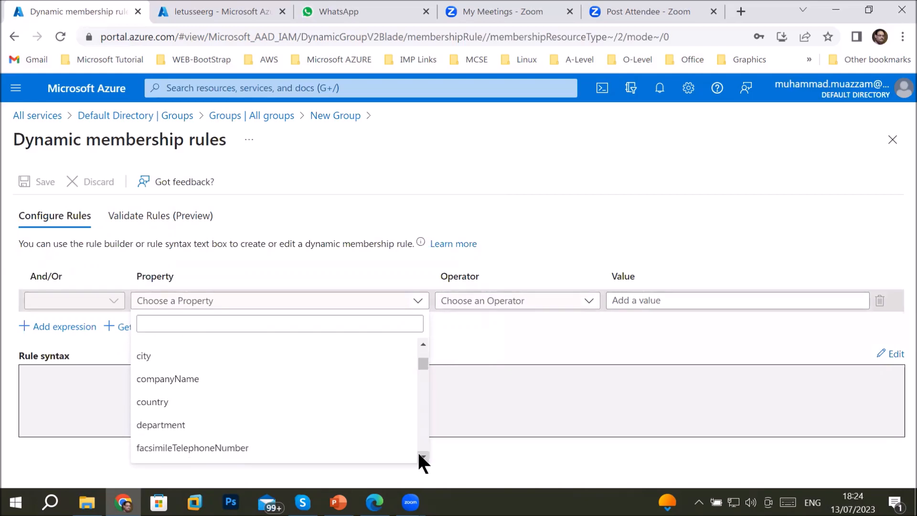
pyautogui.click(418, 456)
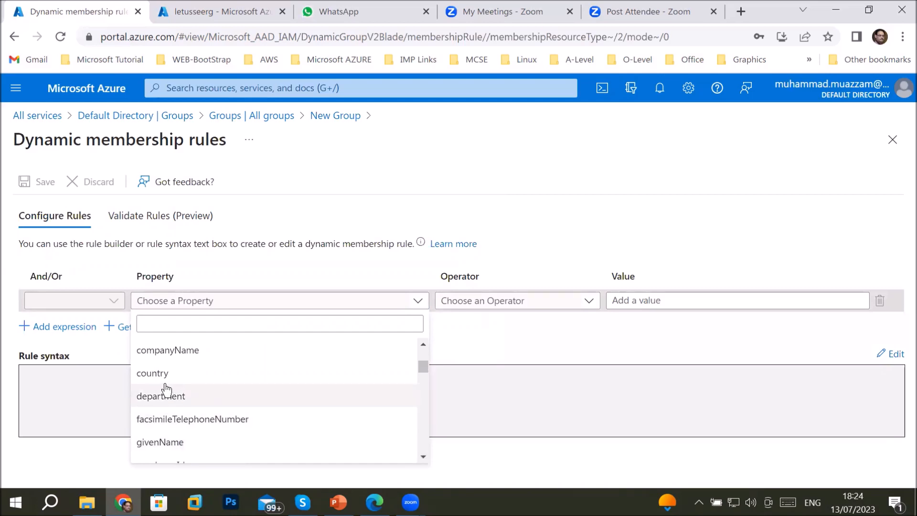
pyautogui.click(154, 399)
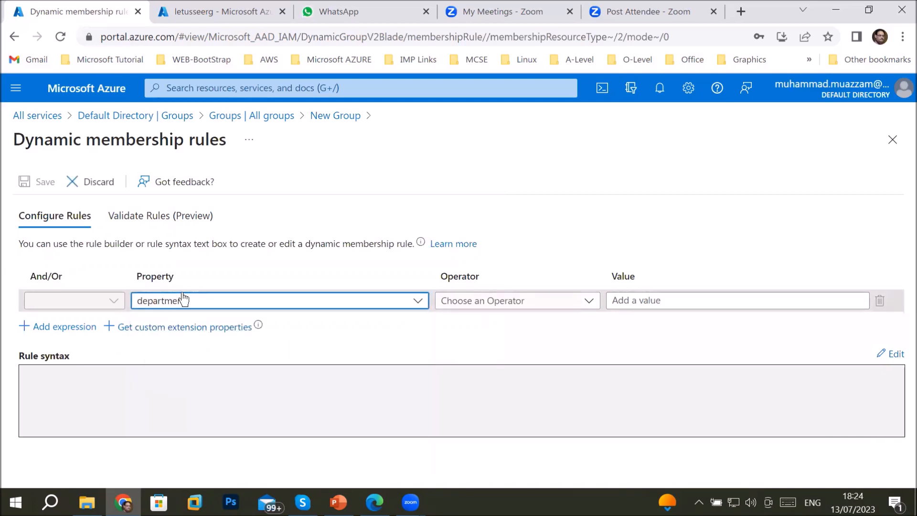
pyautogui.click(575, 305)
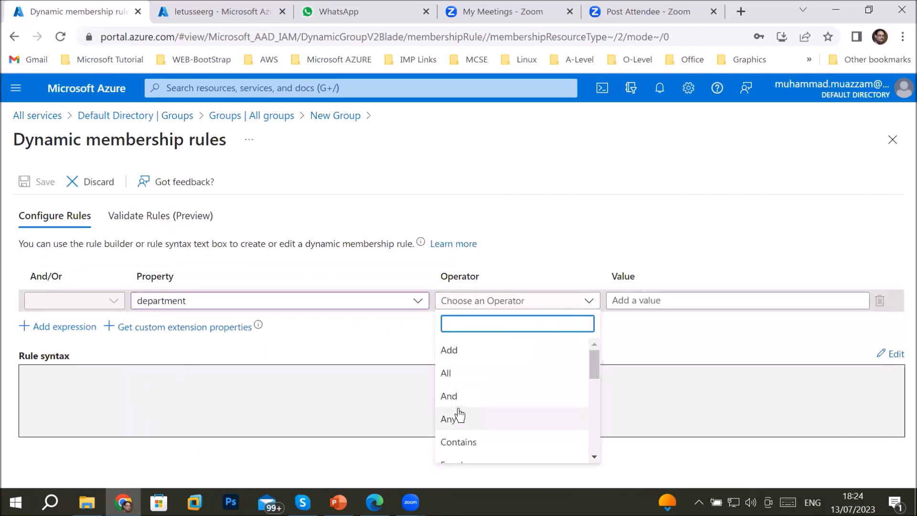
pyautogui.scroll(-3, 456, 415)
pyautogui.scroll(2, 460, 413)
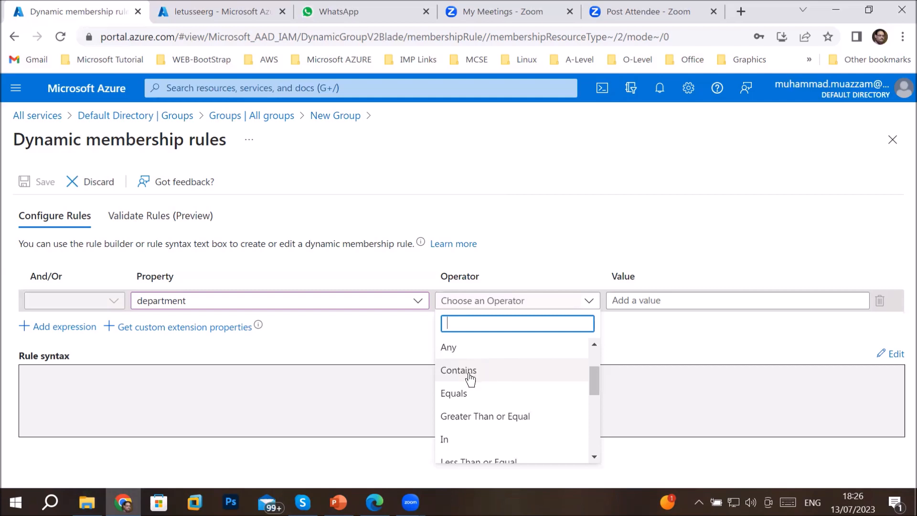
# Set the first rule to department Equals IT and add a second expression row
pyautogui.click(466, 393)
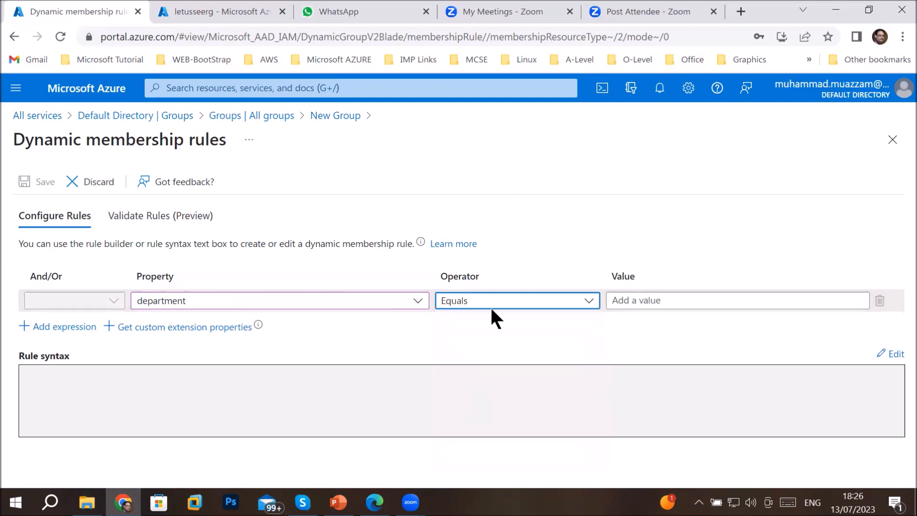
pyautogui.click(512, 300)
pyautogui.moveTo(595, 374); pyautogui.dragTo(598, 447)
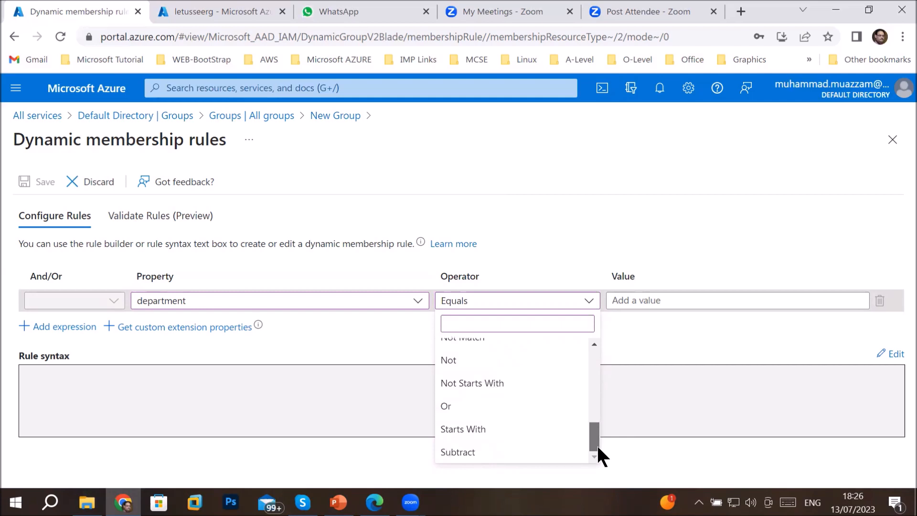
pyautogui.moveTo(598, 446); pyautogui.dragTo(610, 382)
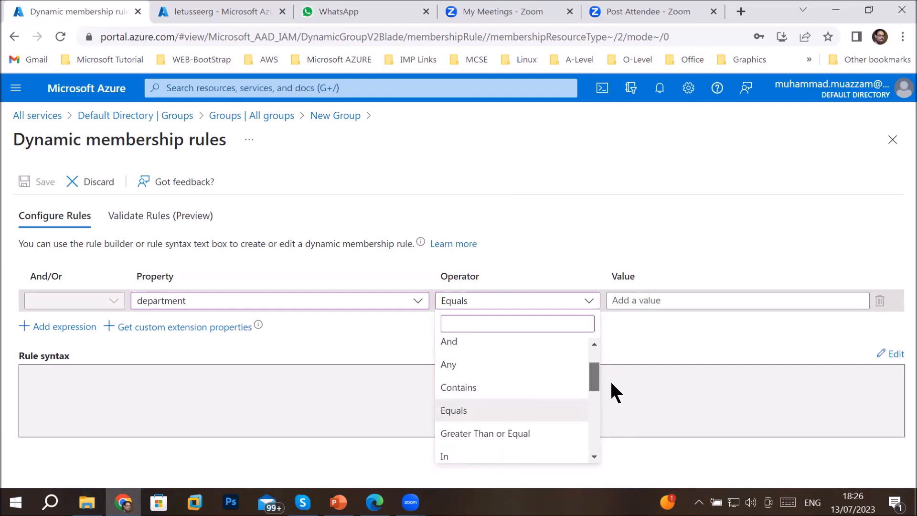
pyautogui.click(495, 411)
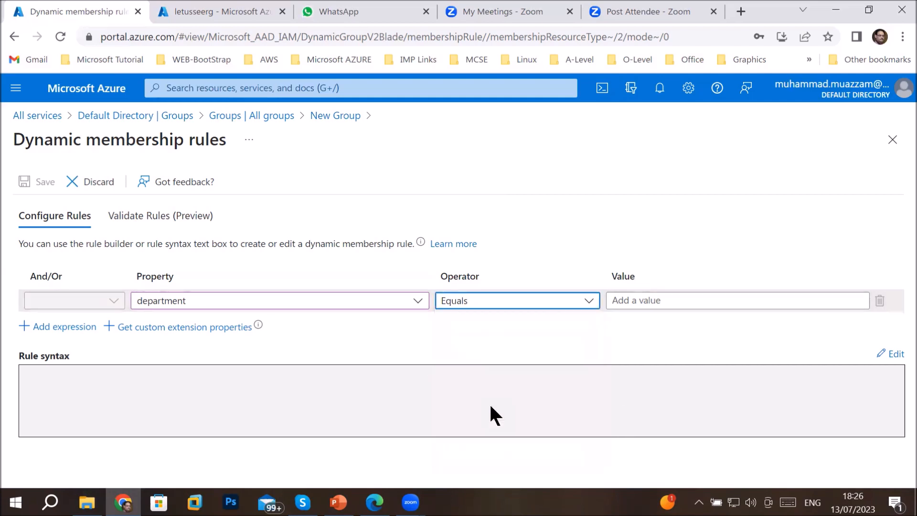
pyautogui.click(652, 300)
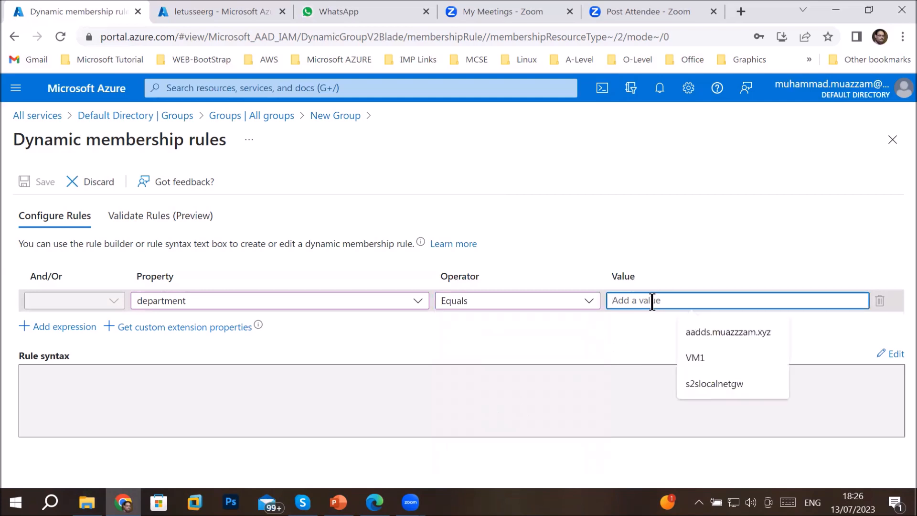
pyautogui.write('IT')
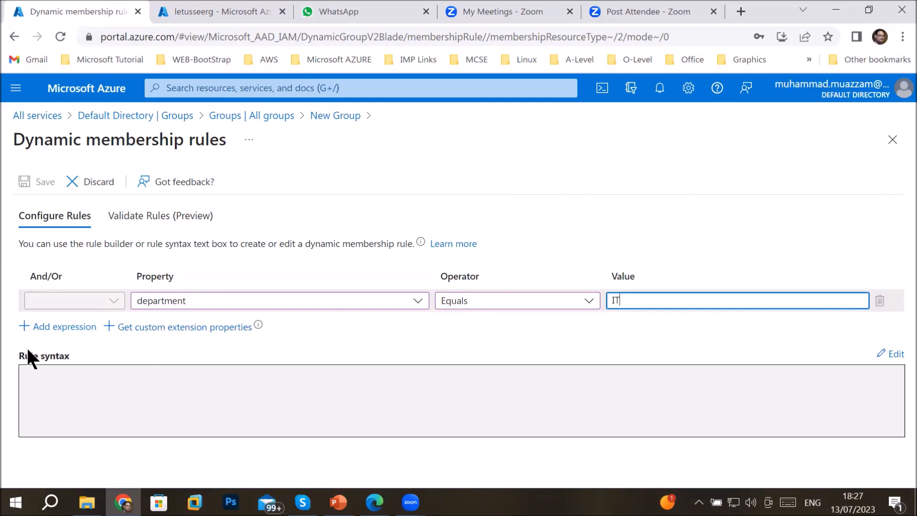
pyautogui.click(54, 330)
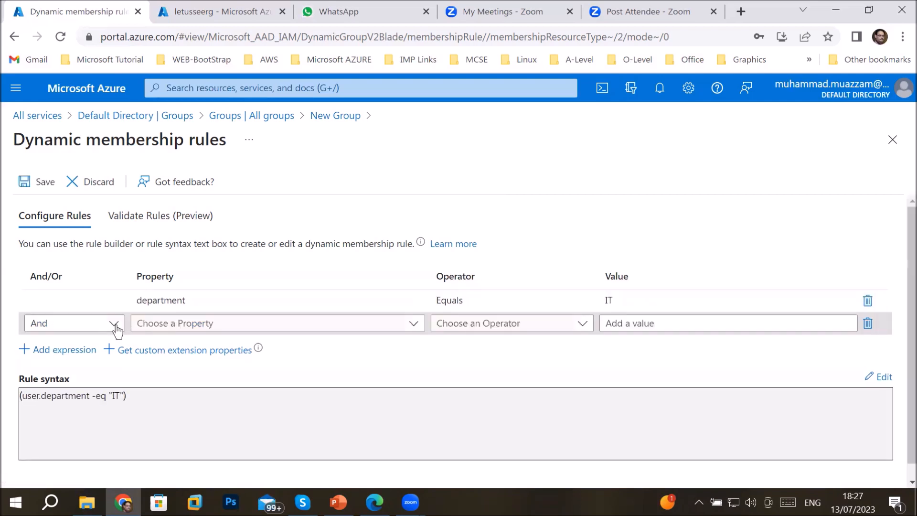
# Fill the second expression as city Equals dubai, joined with Or
pyautogui.click(114, 331)
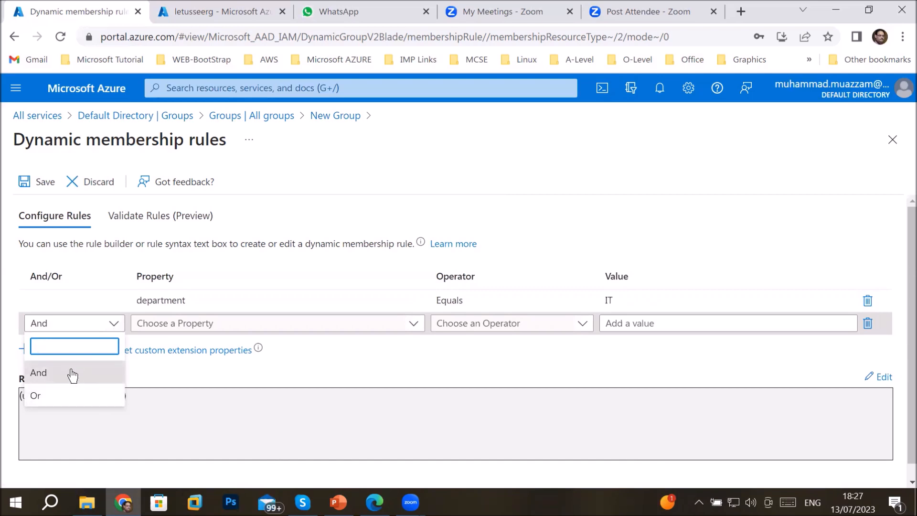
pyautogui.click(49, 396)
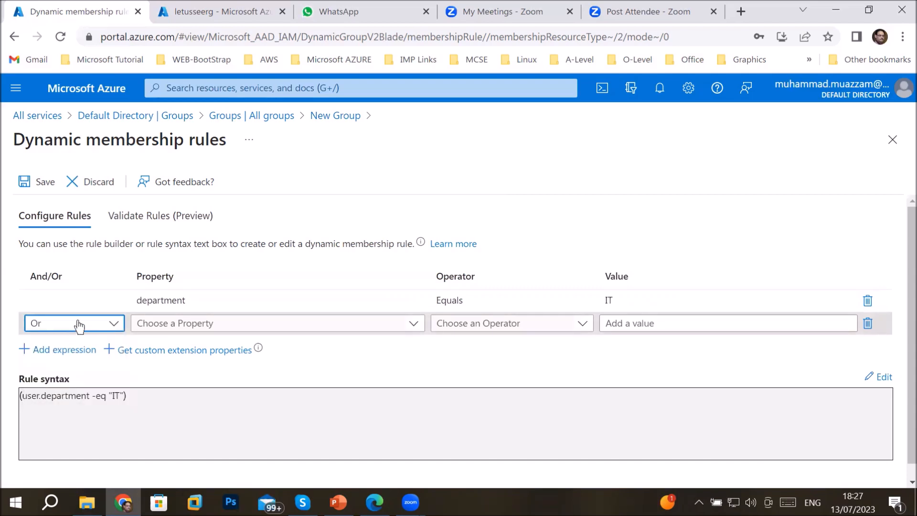
pyautogui.click(413, 323)
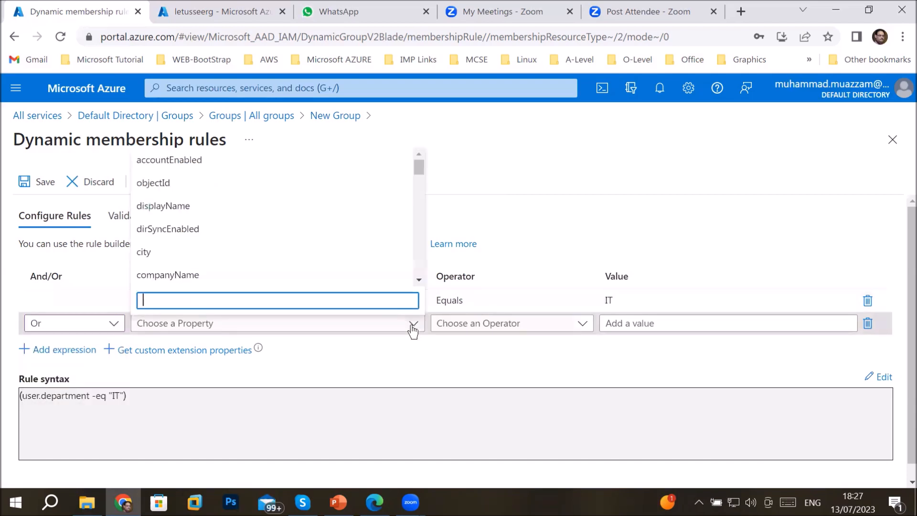
pyautogui.click(325, 263)
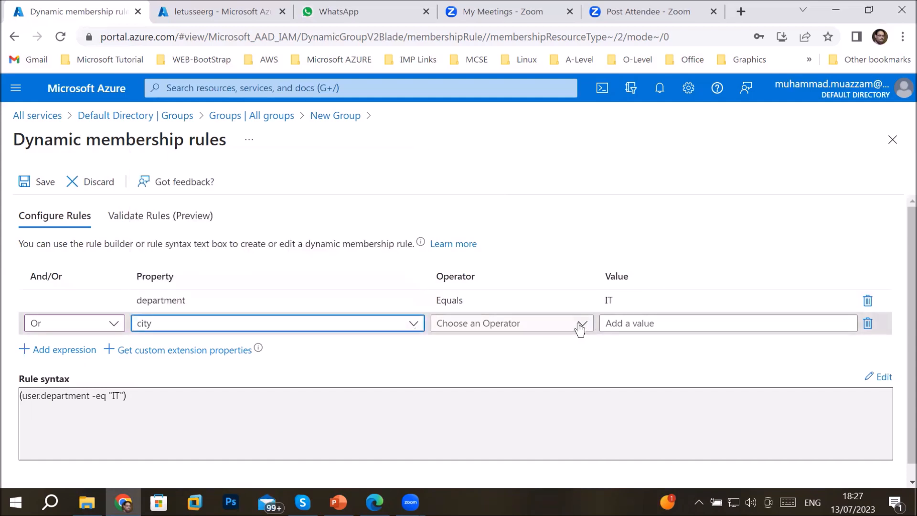
pyautogui.click(580, 327)
pyautogui.click(476, 276)
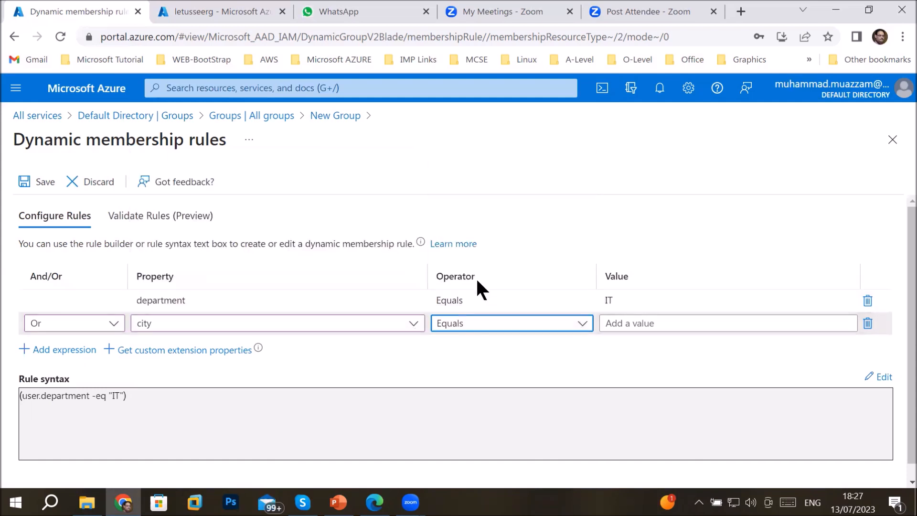
pyautogui.click(648, 323)
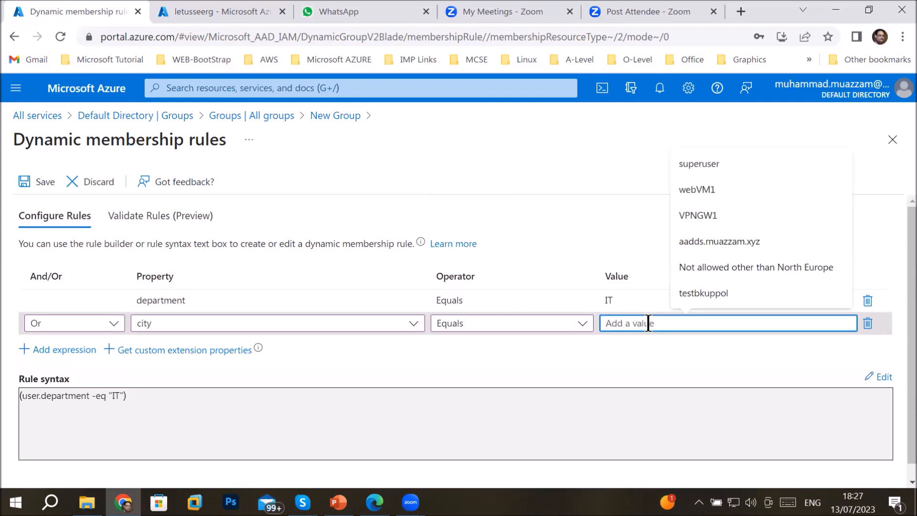
pyautogui.write('dubai')
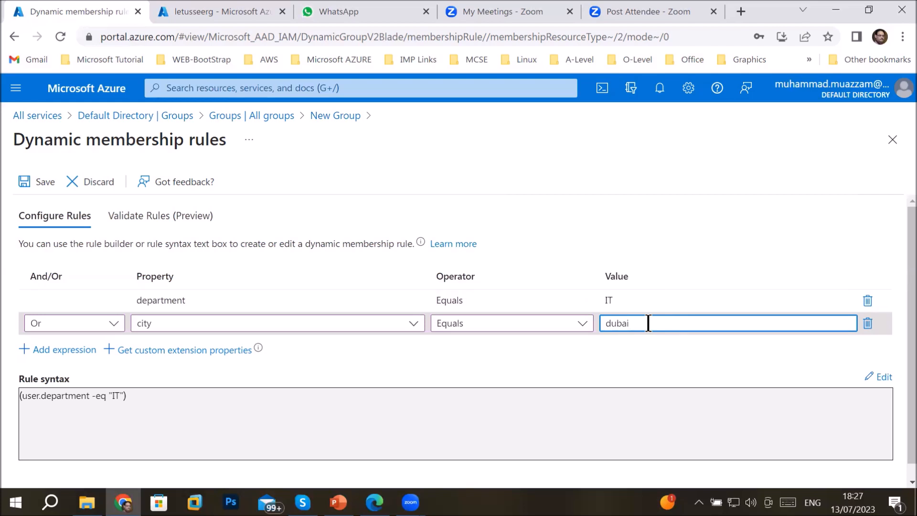
# Switch the join between the two conditions to And
pyautogui.moveTo(566, 310)
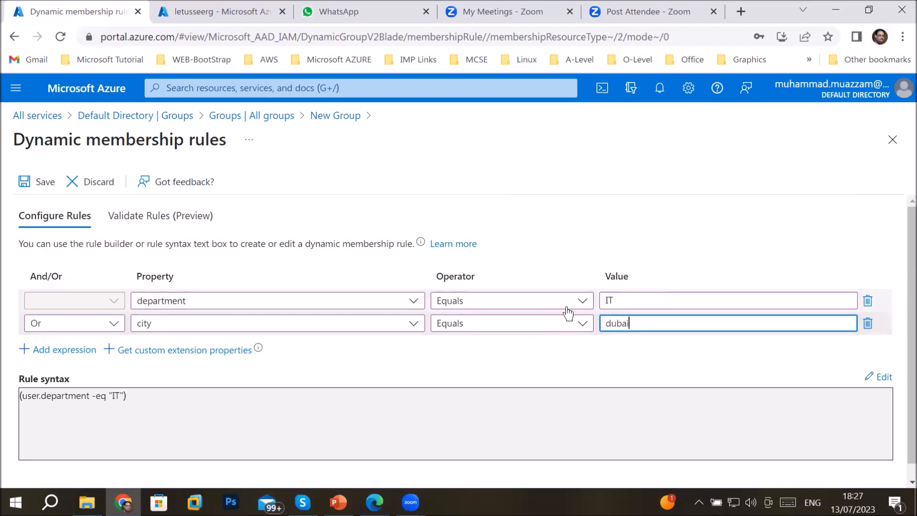
pyautogui.click(60, 329)
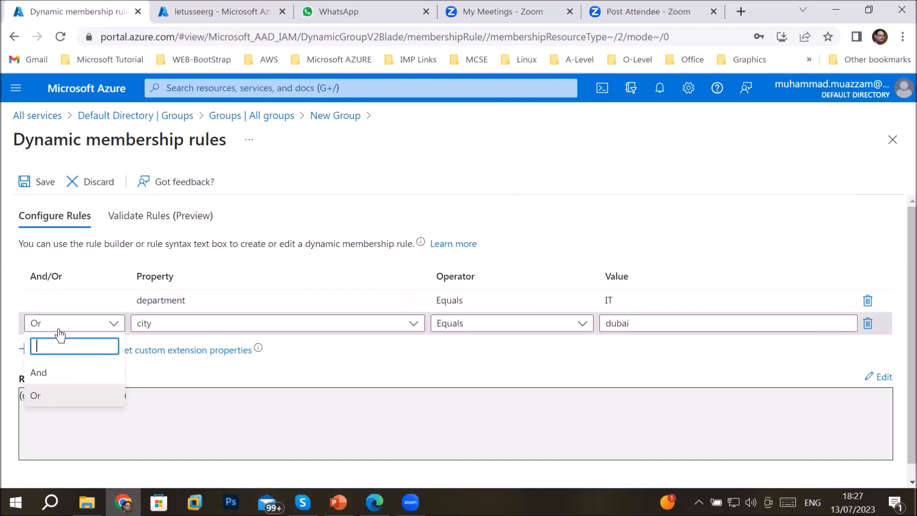
pyautogui.click(55, 375)
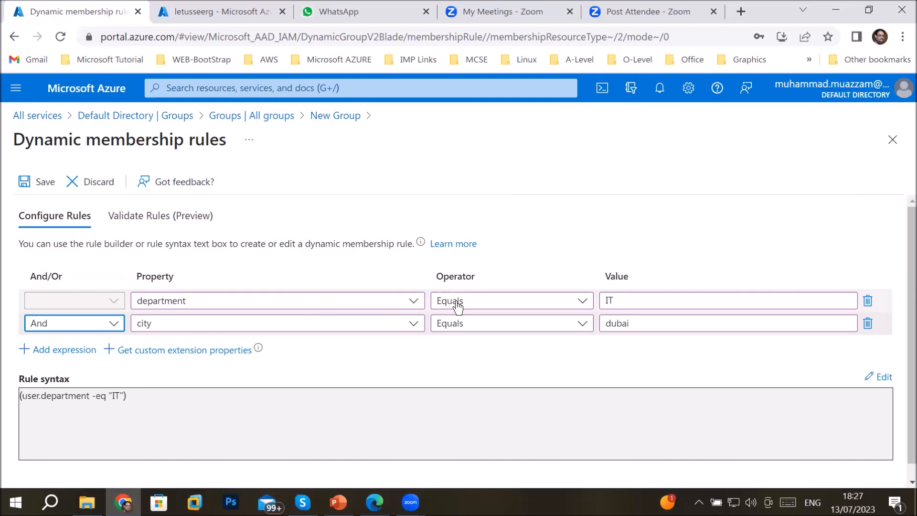
pyautogui.click(115, 326)
# Rejoin the conditions with Or and highlight the -eq, or and city parts of the rule syntax
pyautogui.click(67, 394)
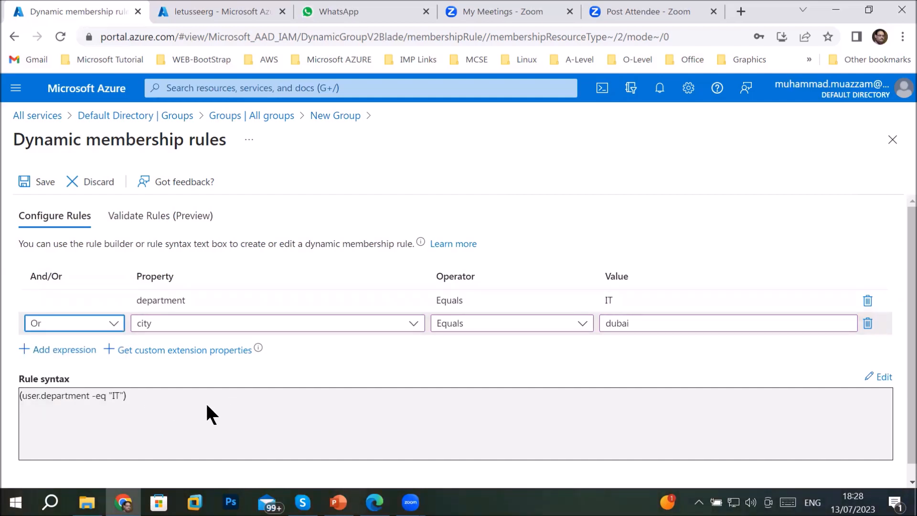
pyautogui.click(187, 409)
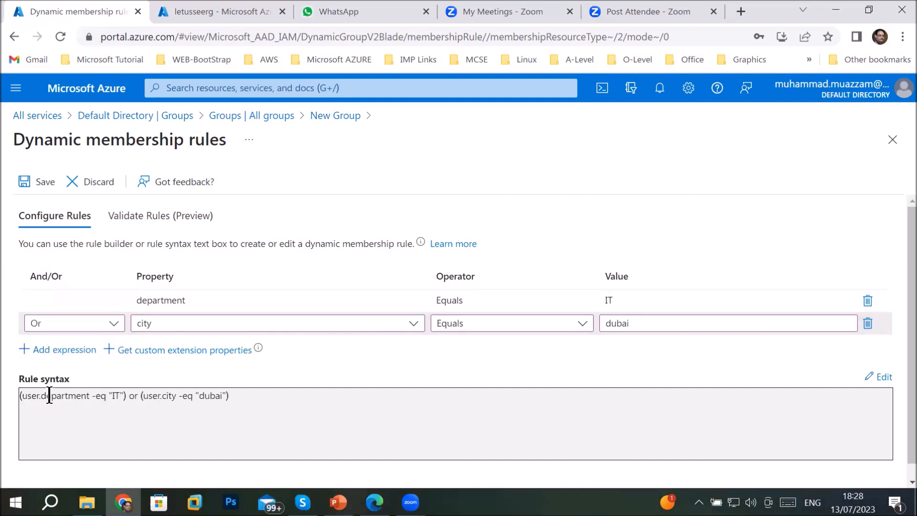
pyautogui.moveTo(227, 393); pyautogui.dragTo(20, 392)
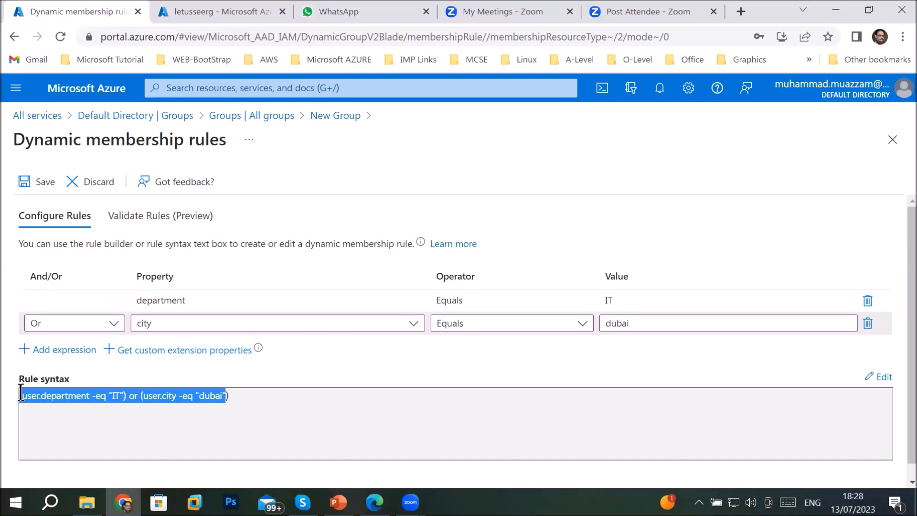
pyautogui.click(56, 396)
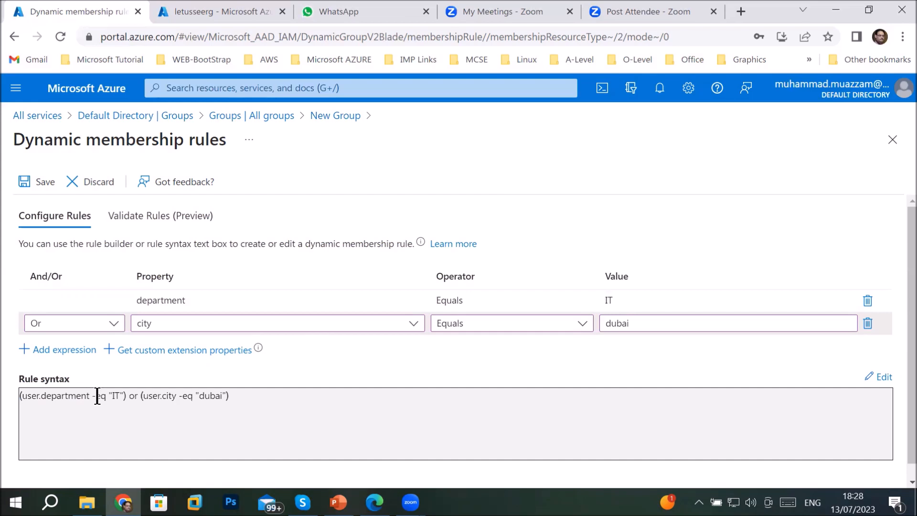
pyautogui.moveTo(90, 395); pyautogui.dragTo(105, 398)
pyautogui.moveTo(126, 400); pyautogui.dragTo(132, 401)
pyautogui.moveTo(144, 395); pyautogui.dragTo(227, 397)
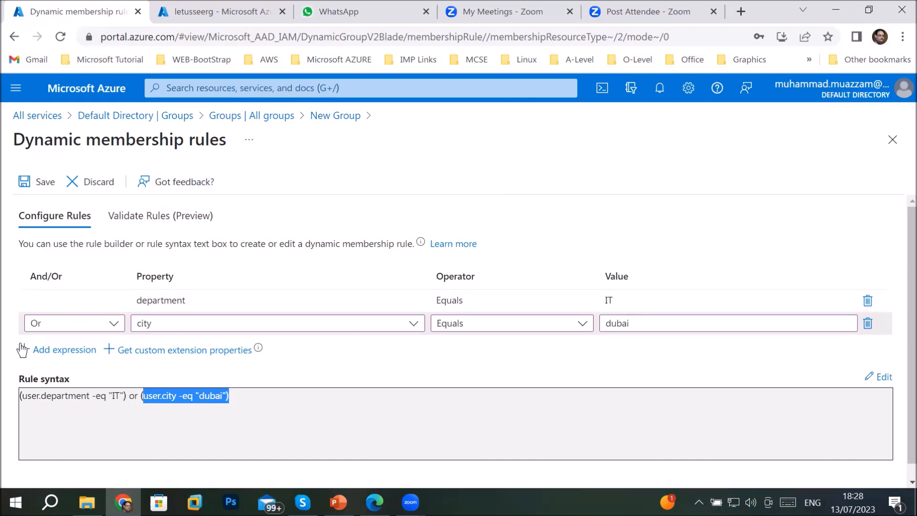
# Save the department/city rule and create techgroup2013, bringing the list to 37 groups
pyautogui.click(45, 181)
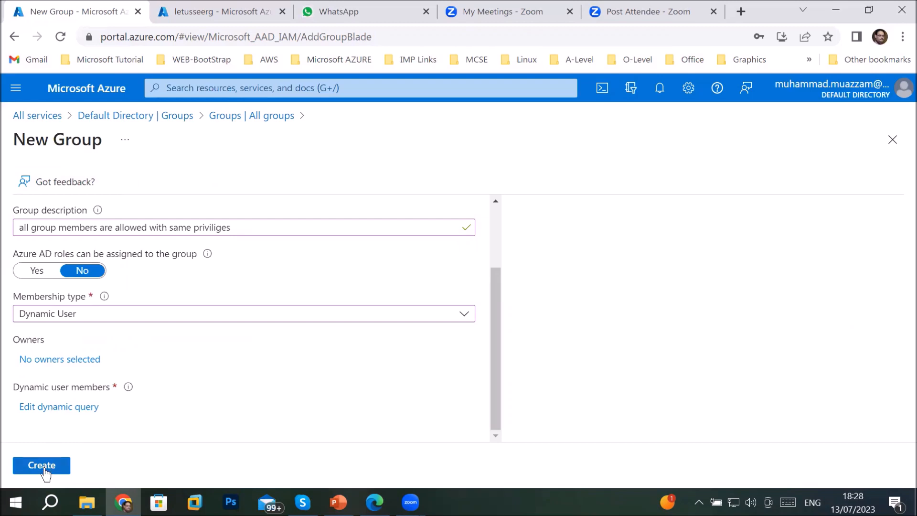
pyautogui.click(45, 470)
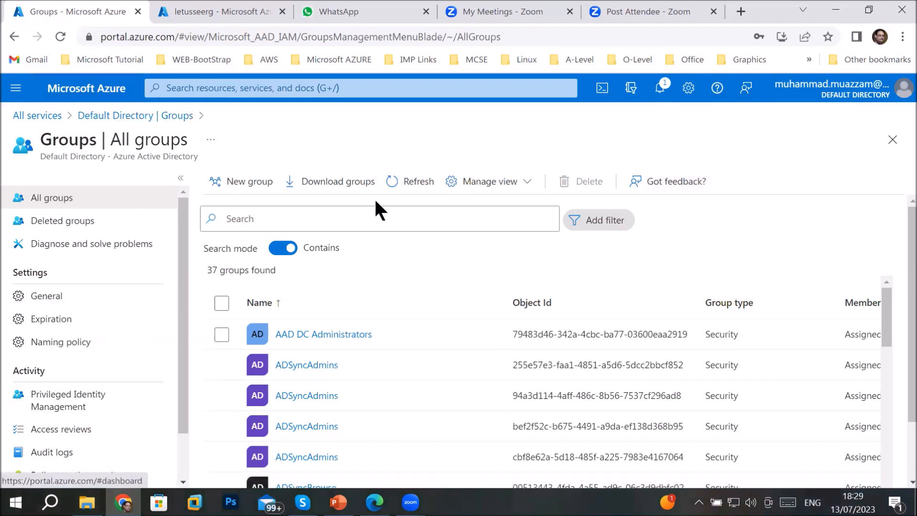
# Search the groups list for 'tech' and open techgroup2013
pyautogui.click(307, 213)
pyautogui.write('supp')
pyautogui.press('BackSpace')
pyautogui.press('BackSpace')
pyautogui.press('BackSpace')
pyautogui.press('BackSpace')
pyautogui.write('tech')
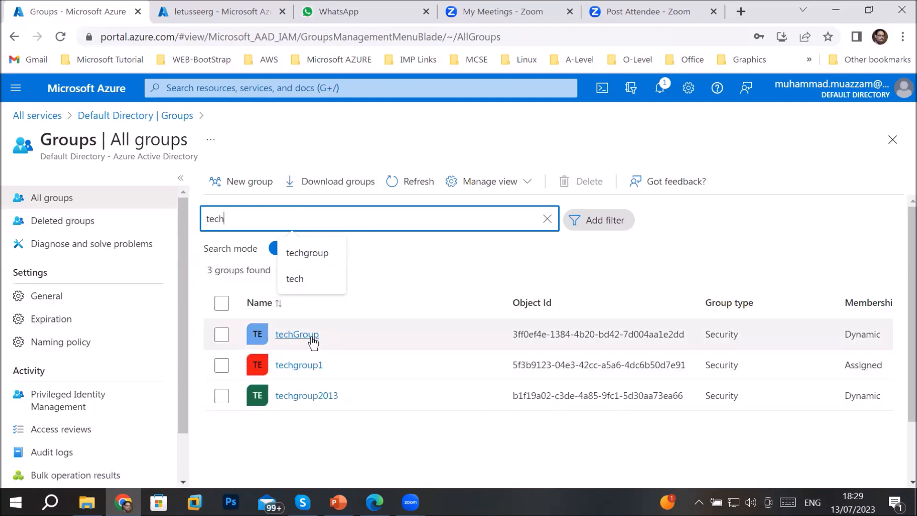
pyautogui.click(317, 396)
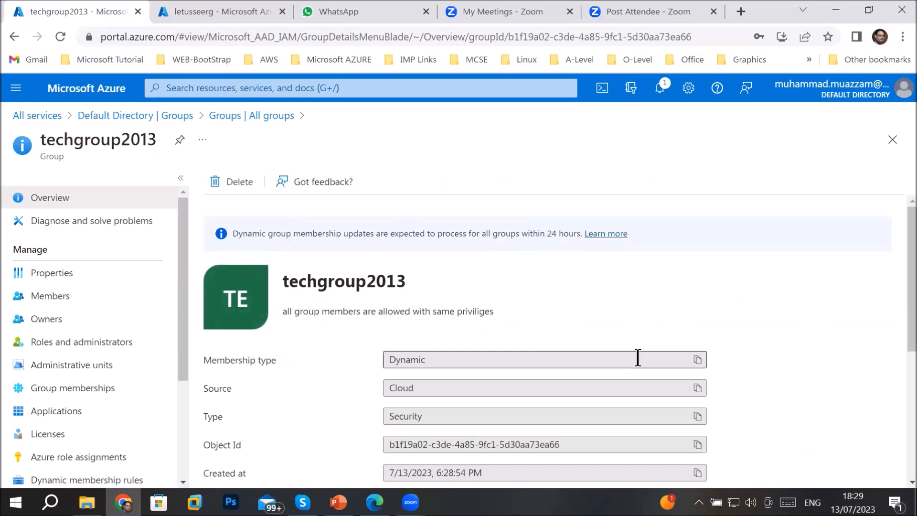
# Review techgroup2013's Dynamic, Cloud and Security details and its 0 direct members
pyautogui.scroll(-2, 638, 358)
pyautogui.click(434, 288)
pyautogui.moveTo(435, 288); pyautogui.dragTo(358, 299)
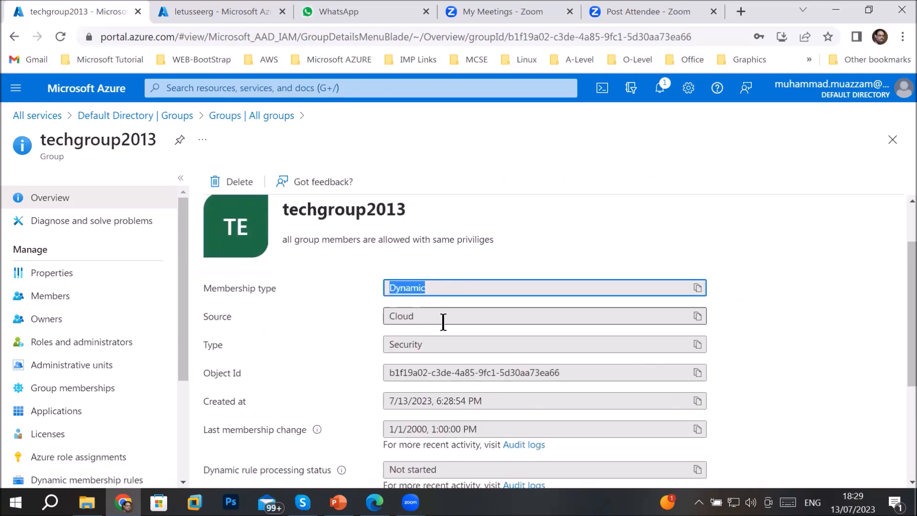
pyautogui.moveTo(442, 322); pyautogui.dragTo(370, 326)
pyautogui.moveTo(440, 343); pyautogui.dragTo(368, 348)
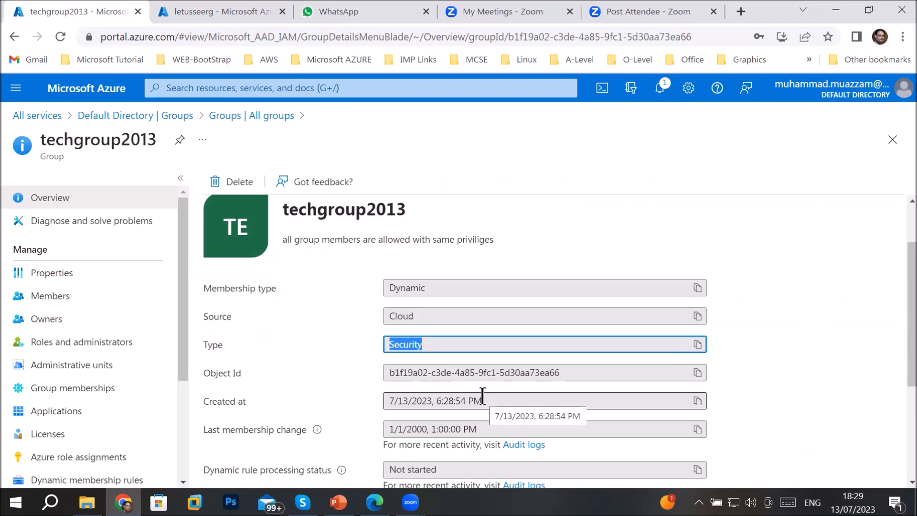
pyautogui.scroll(-1, 482, 395)
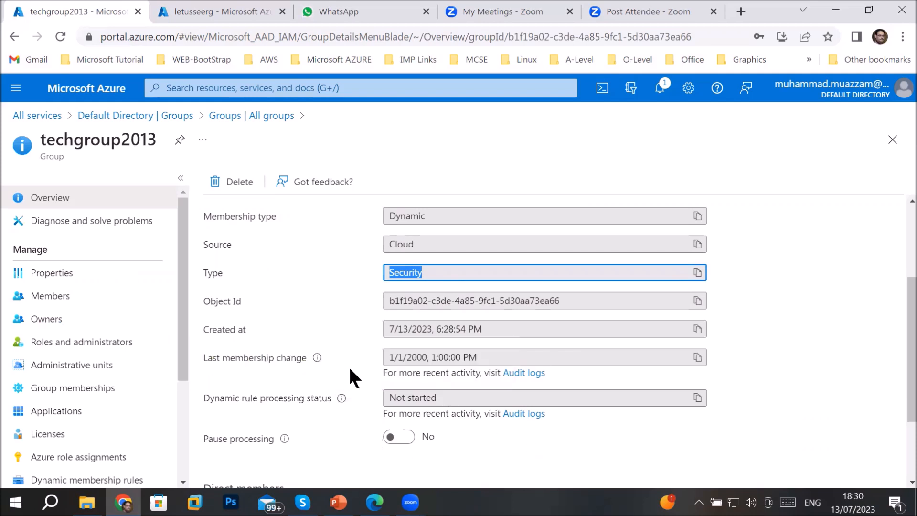
pyautogui.scroll(-2, 534, 419)
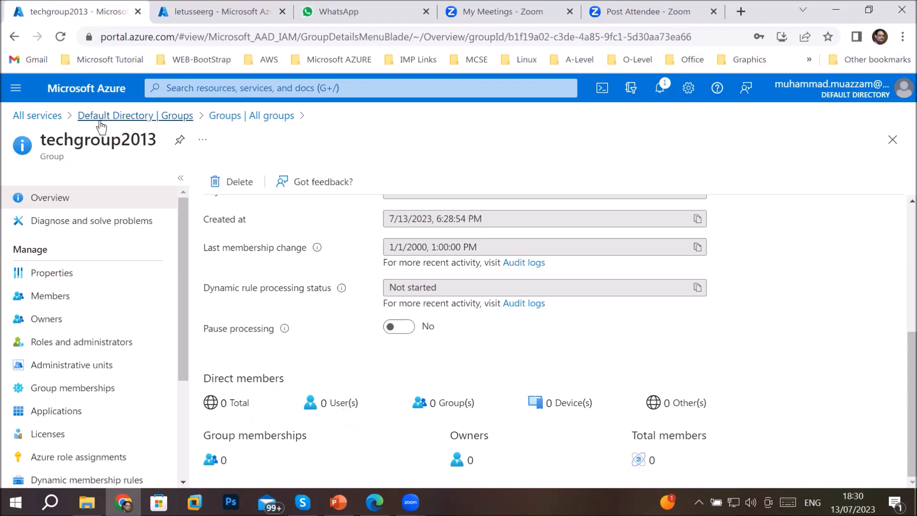
# Open Bulk create under Azure Active Directory Users and download the CSV user template
pyautogui.click(47, 118)
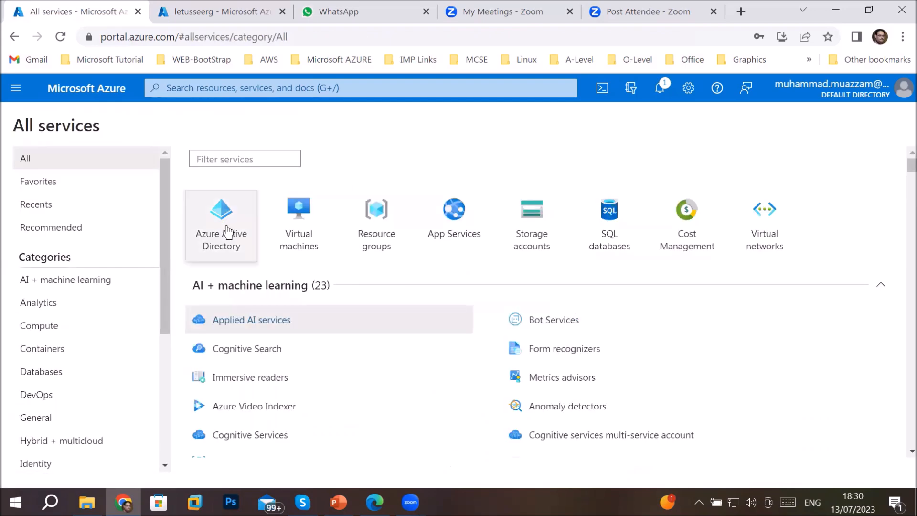
pyautogui.click(228, 228)
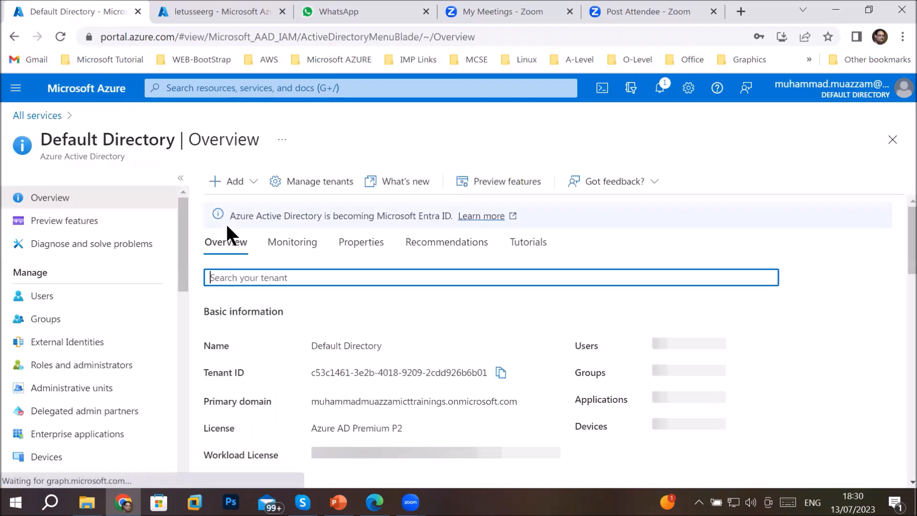
pyautogui.click(41, 296)
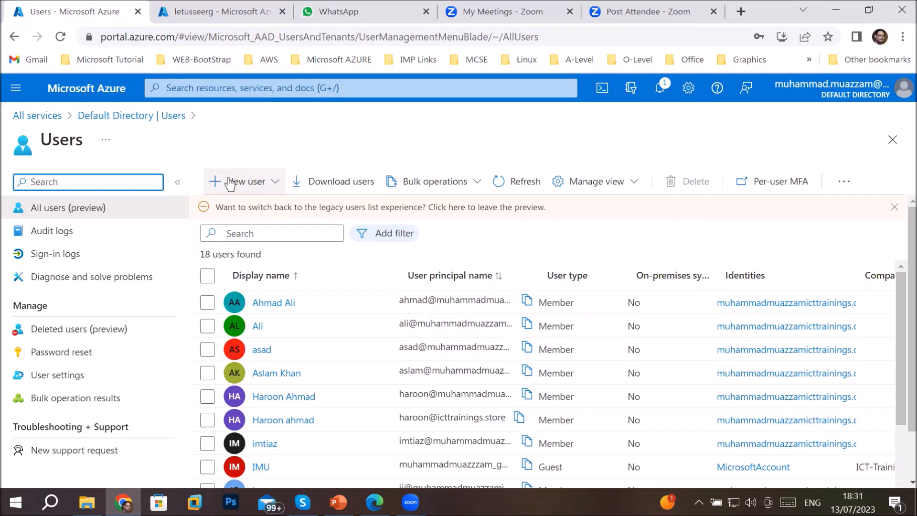
pyautogui.click(474, 187)
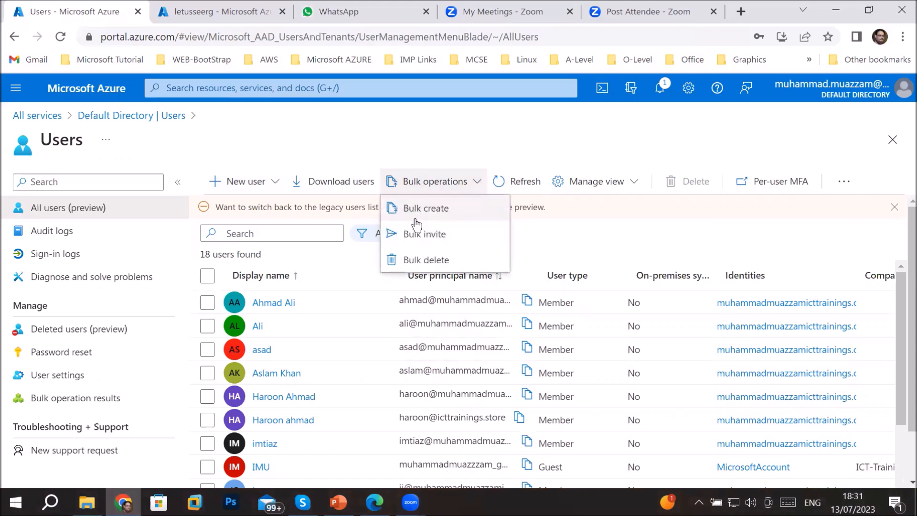
pyautogui.click(425, 209)
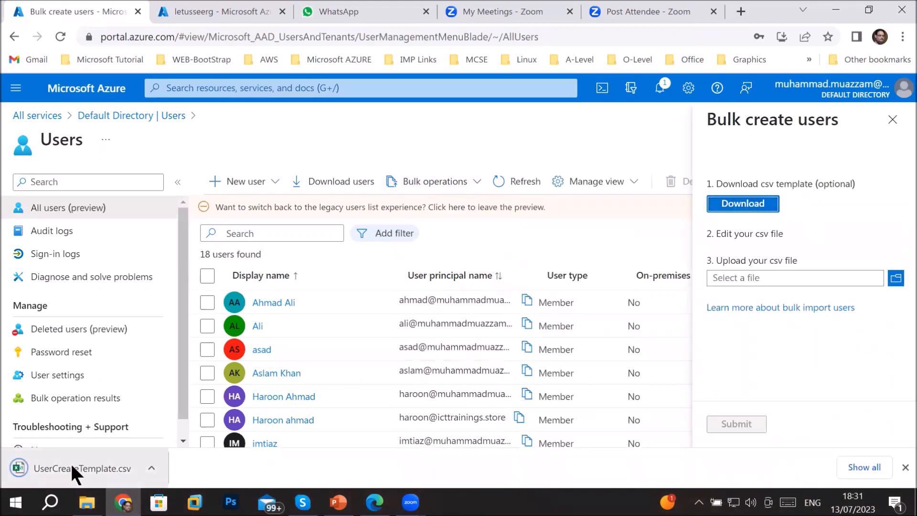
pyautogui.click(74, 463)
# Open the downloaded UserCreateTemplate.csv in Excel and select the sample name in cell A3
pyautogui.click(882, 480)
pyautogui.click(882, 480)
pyautogui.click(882, 480)
pyautogui.click(20, 90)
pyautogui.doubleClick(111, 90)
pyautogui.click(130, 165)
# Enter the first user Yahya in row 3 with sign-in name yahya
pyautogui.write('Yahya')
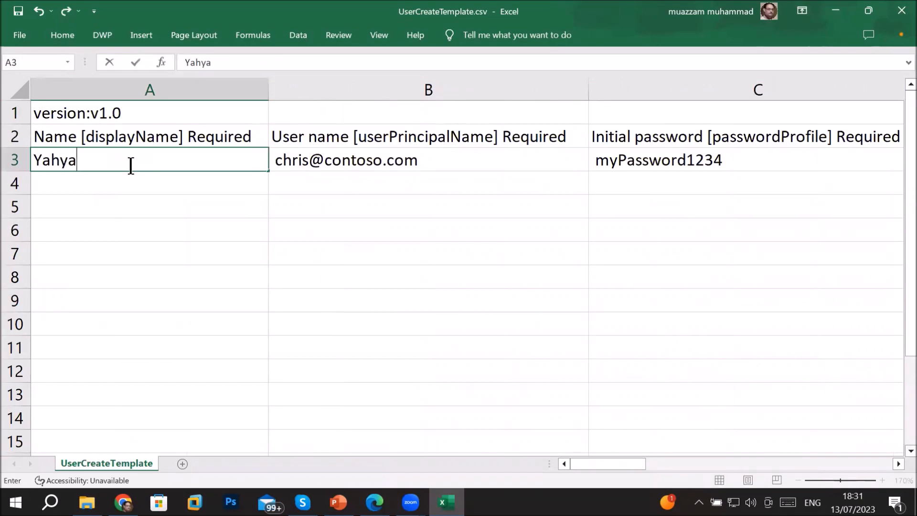
pyautogui.press('Tab')
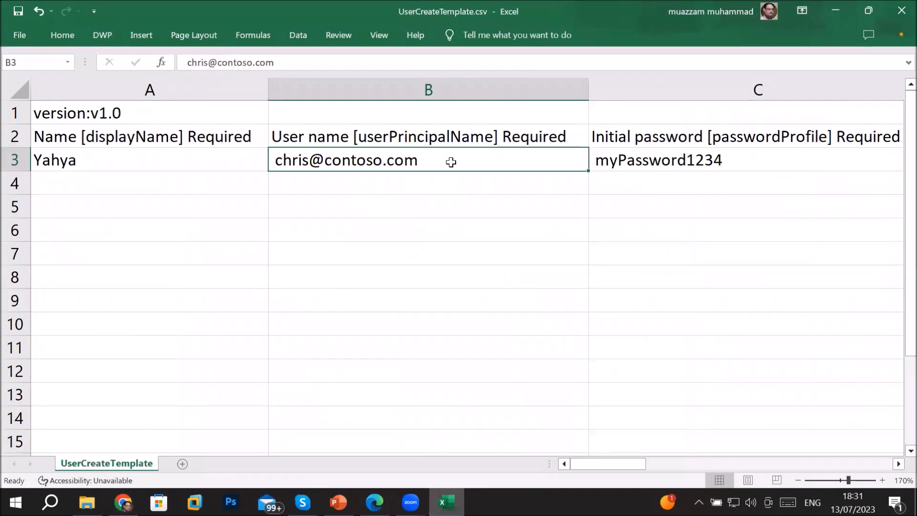
pyautogui.rightClick(451, 162)
pyautogui.click(482, 218)
pyautogui.doubleClick(290, 162)
pyautogui.moveTo(290, 163); pyautogui.dragTo(219, 158)
pyautogui.write('yahya')
pyautogui.click(20, 90)
pyautogui.doubleClick(268, 90)
# Set the first user's department to IT
pyautogui.click(783, 160)
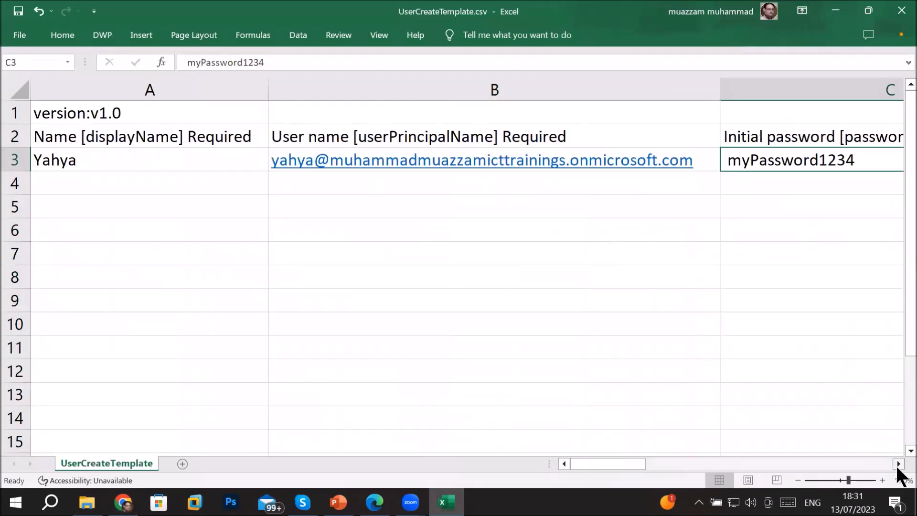
pyautogui.click(898, 464)
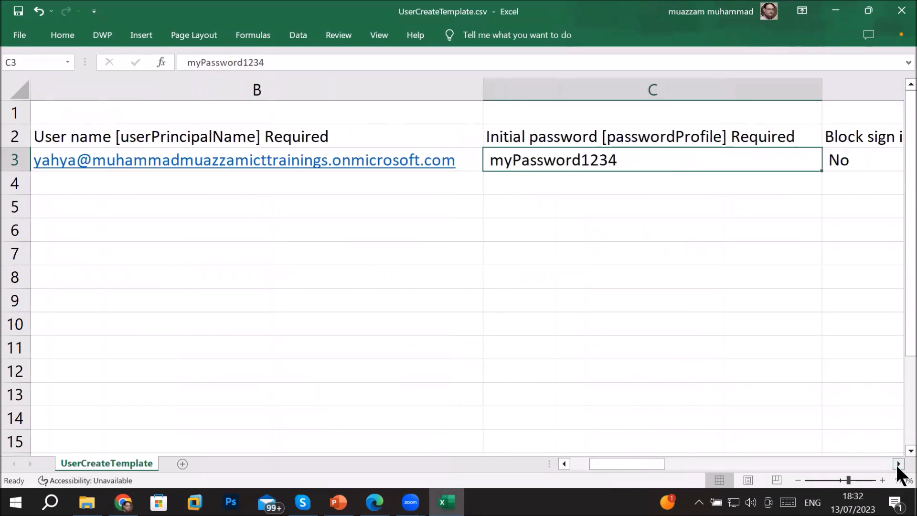
pyautogui.click(897, 464)
pyautogui.click(898, 464)
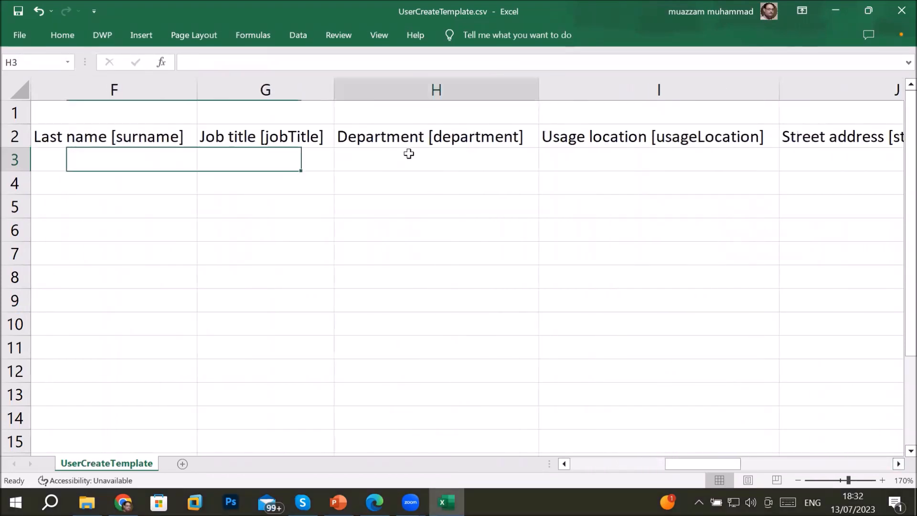
pyautogui.click(407, 151)
pyautogui.write('IT')
pyautogui.click(898, 464)
pyautogui.click(898, 464)
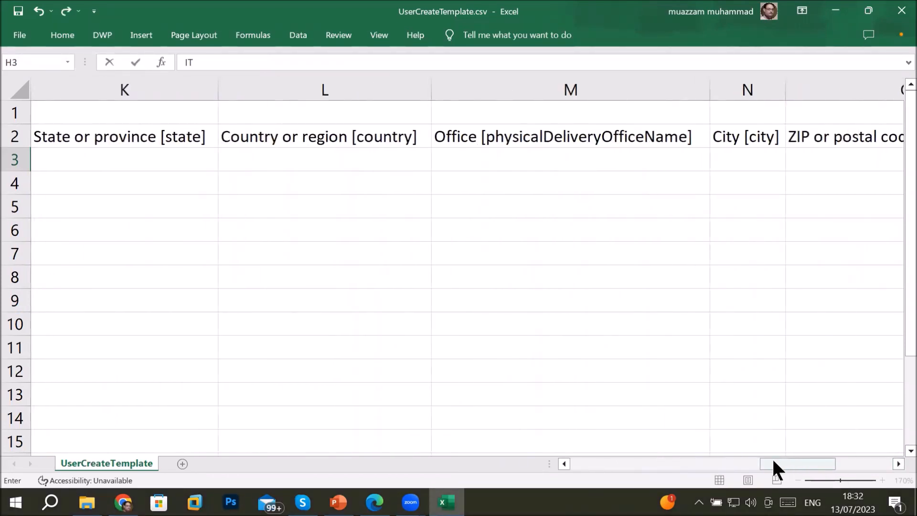
pyautogui.moveTo(773, 464); pyautogui.dragTo(584, 464)
# Add the second user Gulahmad in row 4 with a Gulahmad sign-in address
pyautogui.click(68, 189)
pyautogui.write('Gulahmad')
pyautogui.doubleClick(69, 187)
pyautogui.hotkey('ctrl', 'c')
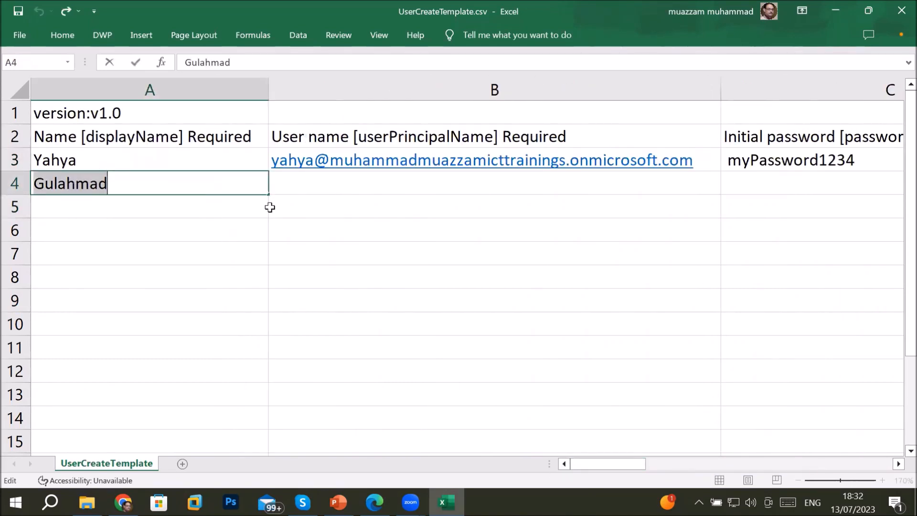
pyautogui.click(363, 184)
pyautogui.click(707, 161)
pyautogui.moveTo(720, 171); pyautogui.dragTo(719, 187)
pyautogui.click(364, 182)
pyautogui.click(598, 214)
pyautogui.click(555, 279)
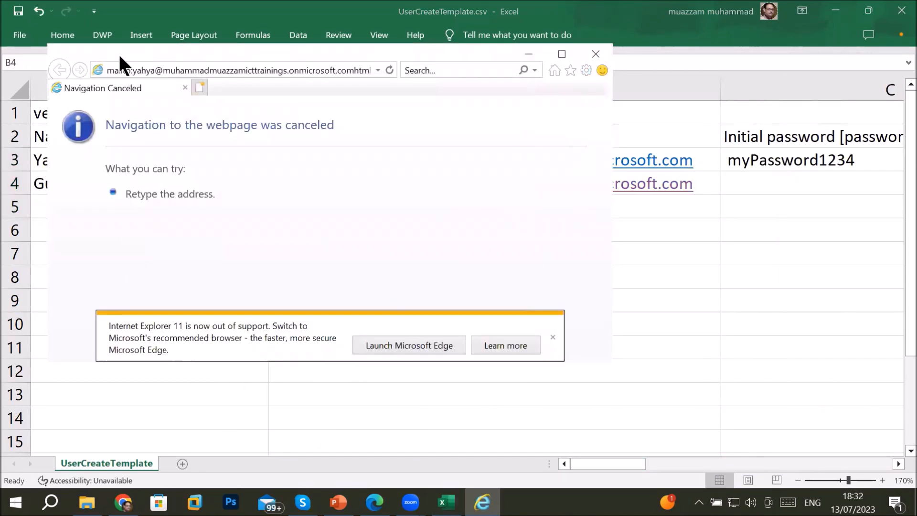
pyautogui.click(595, 54)
pyautogui.doubleClick(292, 184)
pyautogui.write('Gulahmad')
# Copy the password and block settings down to row 4 and set Gulahmad's city to dubai
pyautogui.click(788, 464)
pyautogui.moveTo(229, 161); pyautogui.dragTo(747, 189)
pyautogui.click(848, 463)
pyautogui.click(848, 463)
pyautogui.click(848, 464)
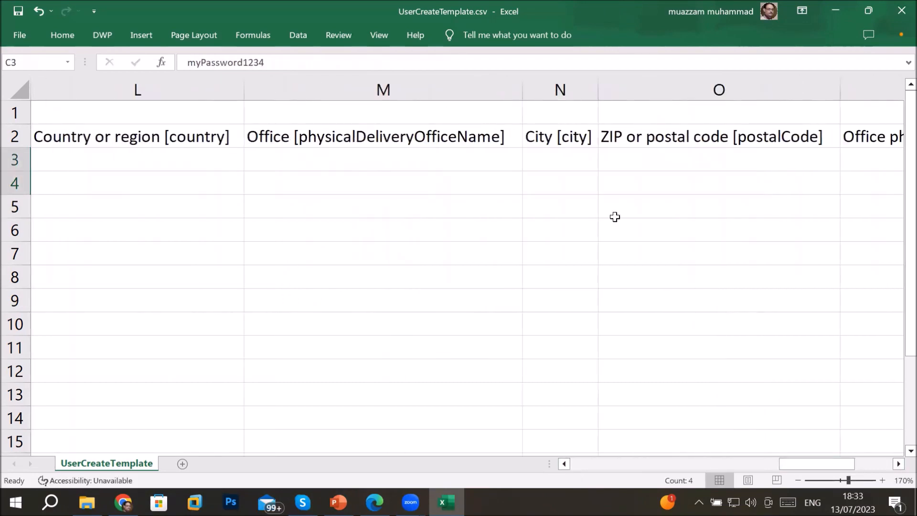
pyautogui.click(556, 183)
pyautogui.write('dubai')
pyautogui.press('Return')
pyautogui.moveTo(816, 464); pyautogui.dragTo(544, 467)
# Add the third user Faiz in row 5 with a faiz sign-in address
pyautogui.click(77, 207)
pyautogui.write('Faiz')
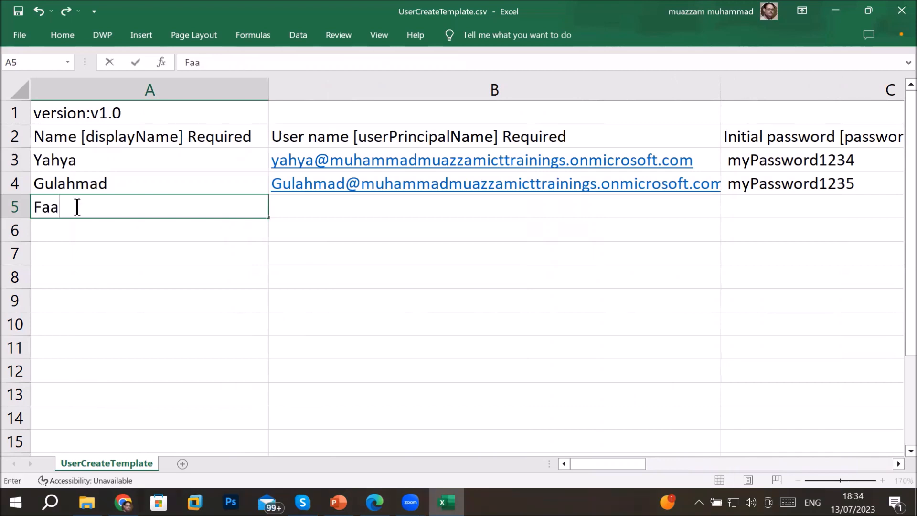
pyautogui.press('Tab')
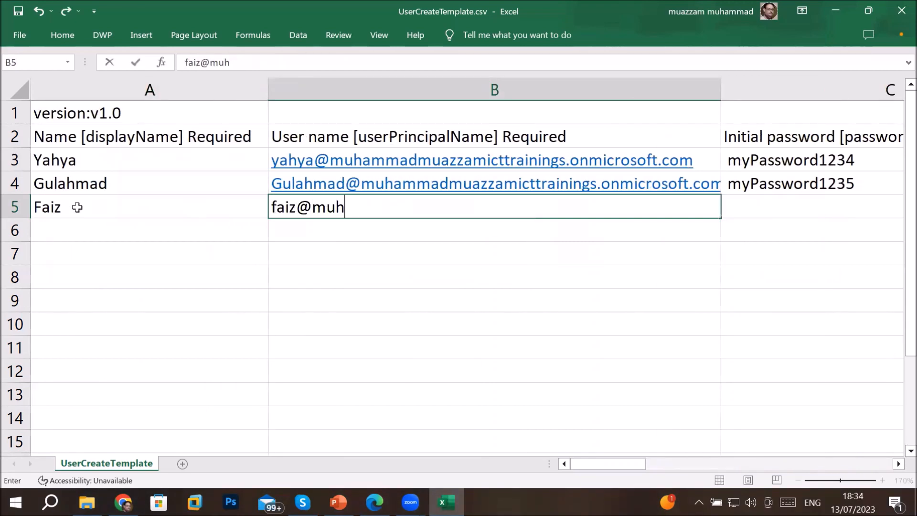
pyautogui.press('Escape')
pyautogui.hotkey('ctrl', 'v')
pyautogui.click(704, 167)
pyautogui.click(624, 182)
pyautogui.moveTo(720, 194); pyautogui.dragTo(716, 212)
pyautogui.click(470, 324)
pyautogui.doubleClick(581, 200)
pyautogui.moveTo(345, 207); pyautogui.dragTo(669, 185)
pyautogui.write('faiz')
# Copy the password settings to row 5 and give Faiz city Abudhabi and department Sales
pyautogui.click(898, 463)
pyautogui.click(898, 464)
pyautogui.moveTo(749, 194); pyautogui.dragTo(749, 212)
pyautogui.click(898, 463)
pyautogui.click(898, 464)
pyautogui.click(724, 206)
pyautogui.write('Abudhabi')
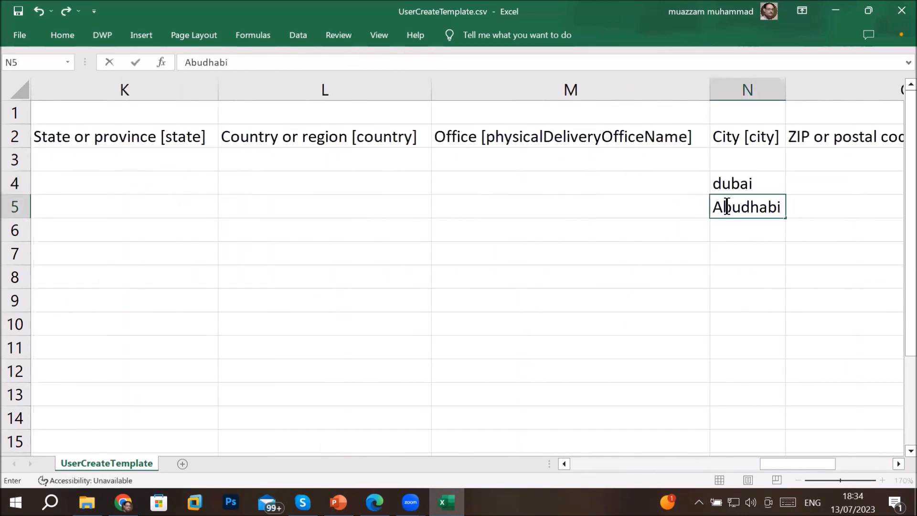
pyautogui.press('Left')
pyautogui.press('Left')
pyautogui.press('Left')
pyautogui.press('Left')
pyautogui.press('Left')
pyautogui.press('Left')
pyautogui.press('Left')
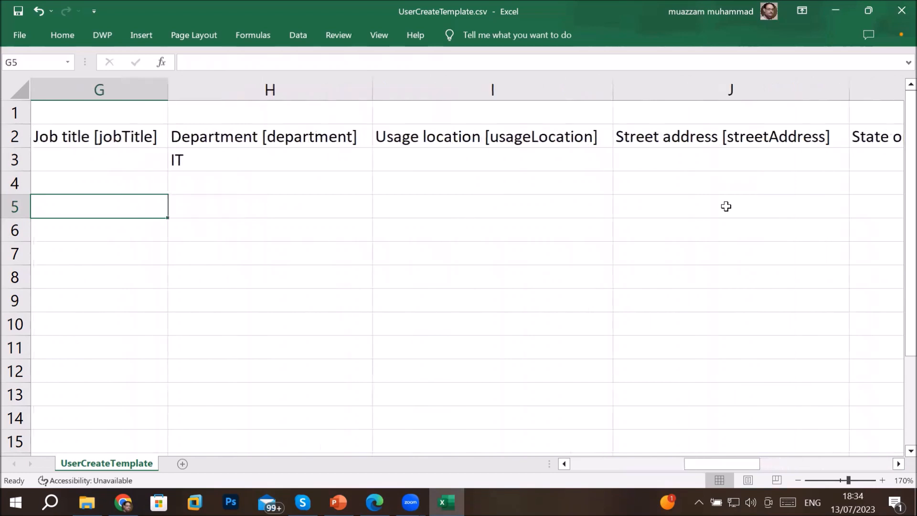
pyautogui.press('Left')
pyautogui.press('Right')
pyautogui.press('Right')
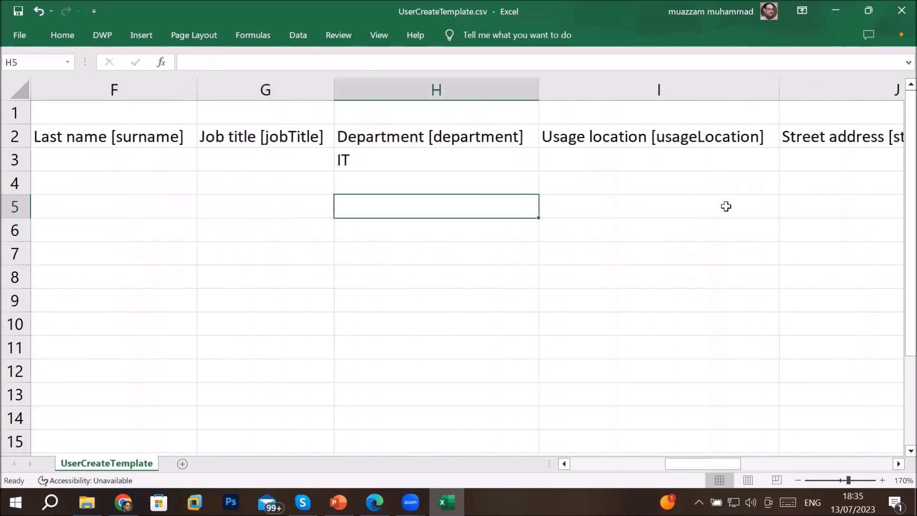
pyautogui.write('Sales')
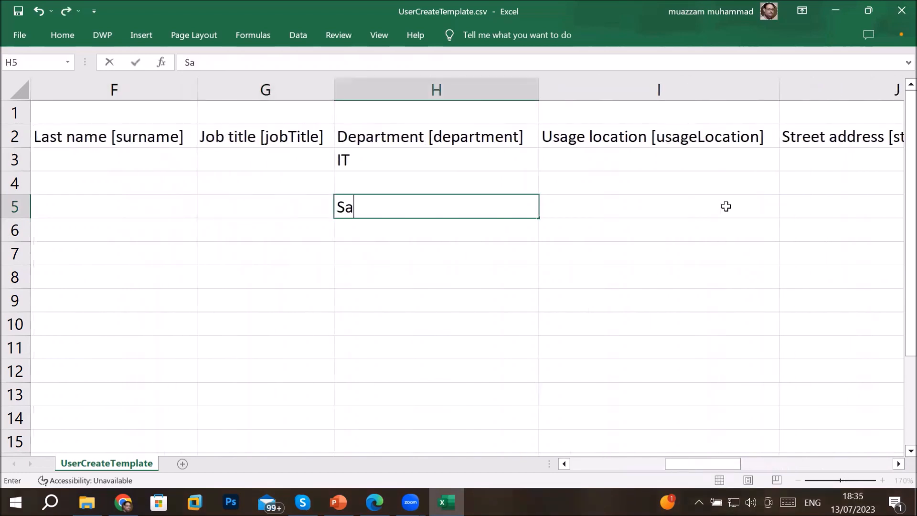
pyautogui.press('Left')
pyautogui.press('Left')
pyautogui.press('Left')
pyautogui.press('Left')
pyautogui.press('Left')
pyautogui.press('Left')
pyautogui.press('Left')
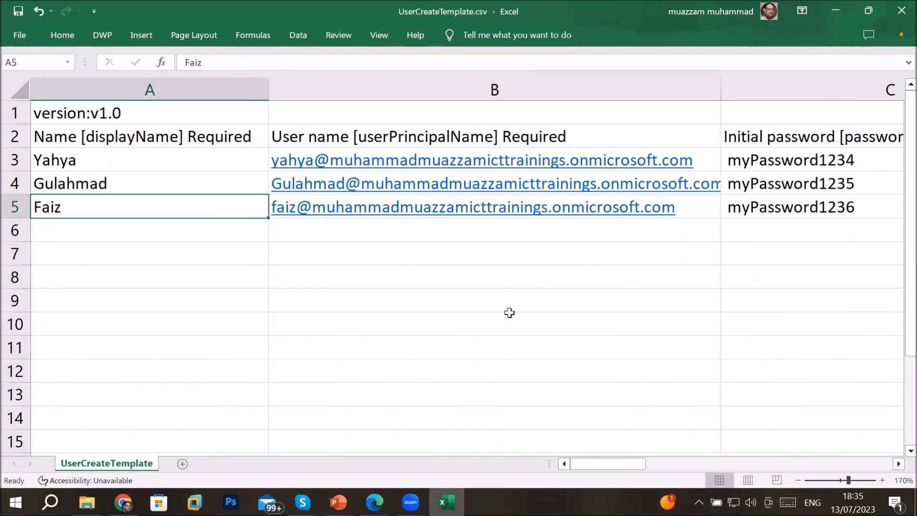
# Save UserCreateTemplate.csv in CSV format, close Excel and pick the file for upload
pyautogui.click(20, 35)
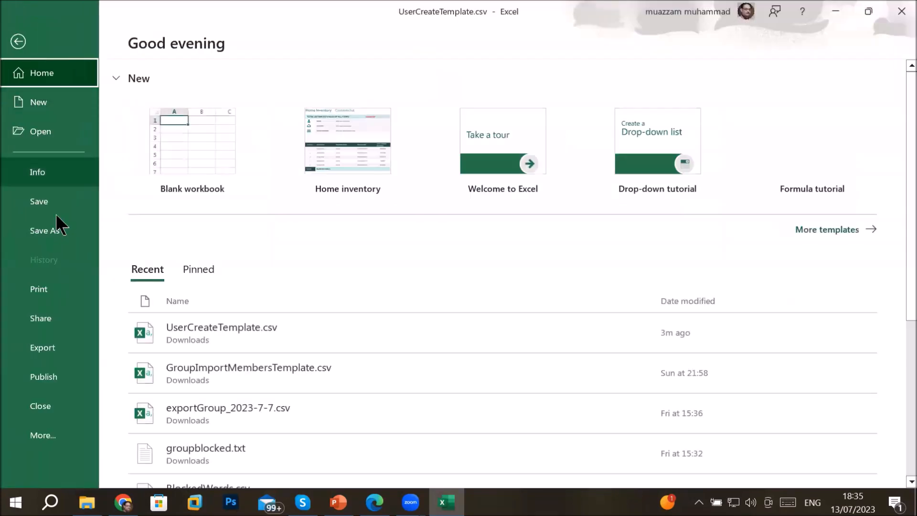
pyautogui.click(56, 201)
pyautogui.press('Return')
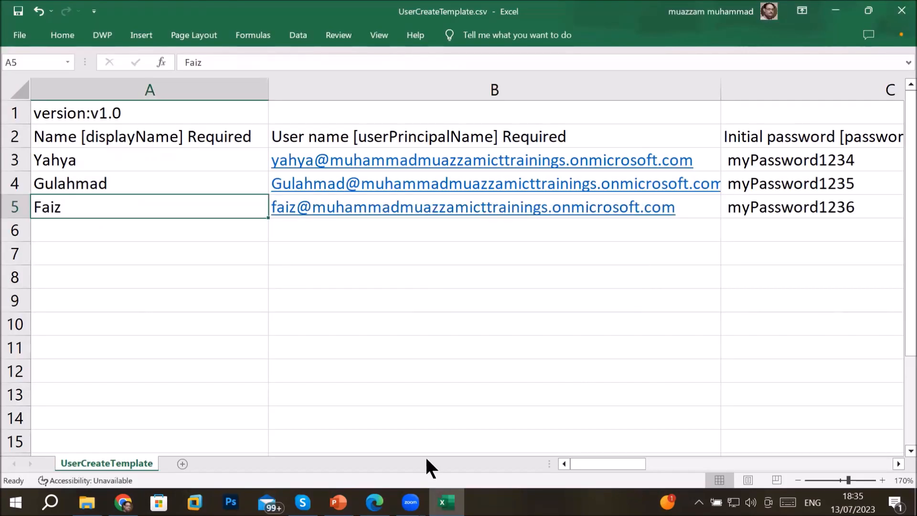
pyautogui.click(902, 10)
pyautogui.click(895, 278)
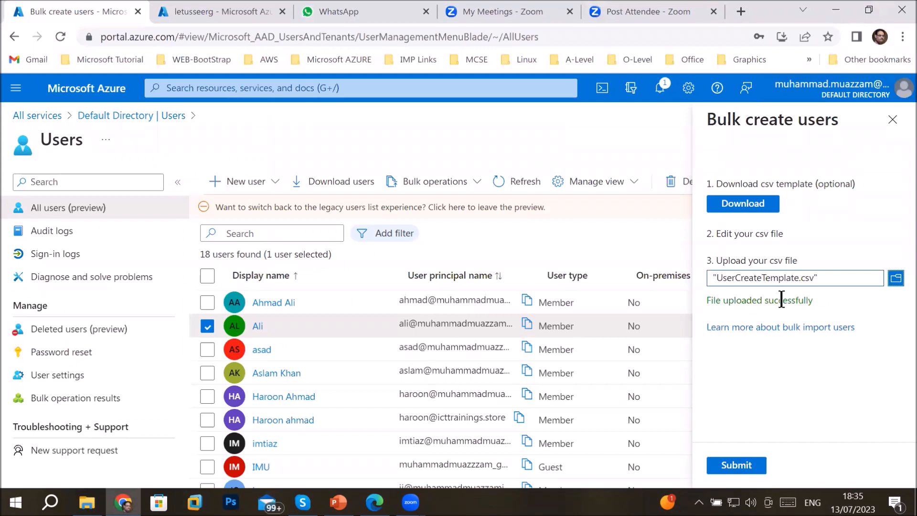
# Submit UserCreateTemplate.csv for bulk user creation and check the notifications list
pyautogui.click(735, 466)
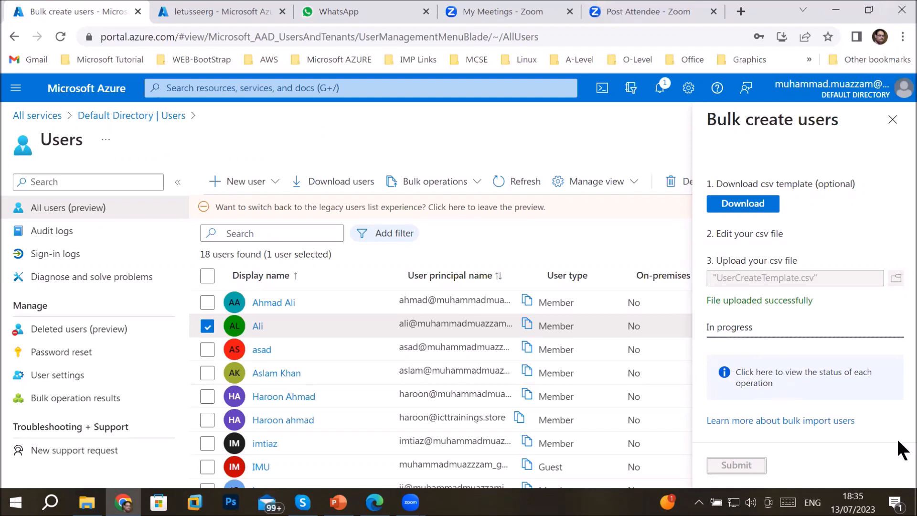
pyautogui.click(660, 87)
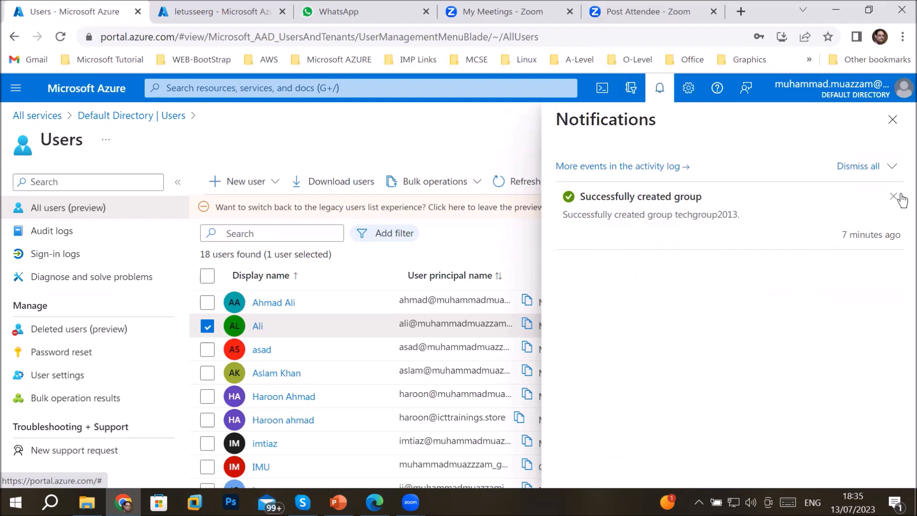
pyautogui.click(892, 119)
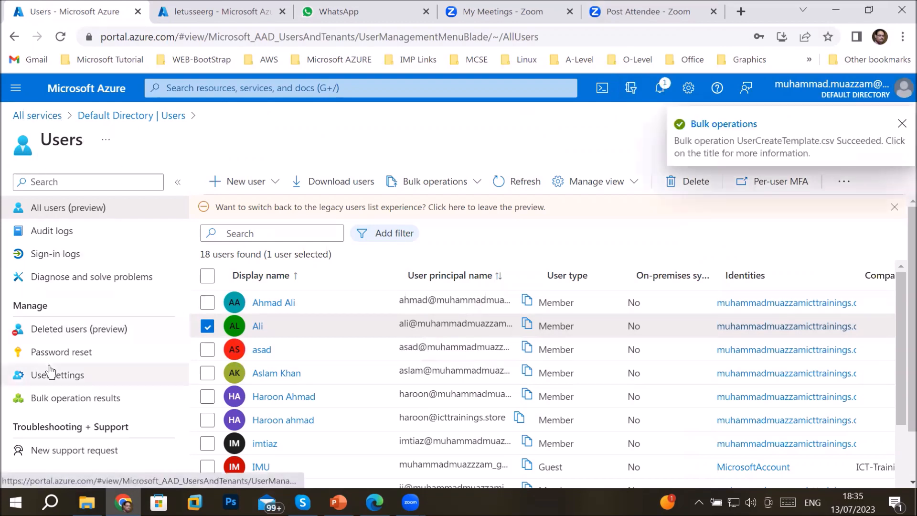
# Check the bulk upload notification, then search groups for 'tech' and open techgroup2013
pyautogui.click(58, 118)
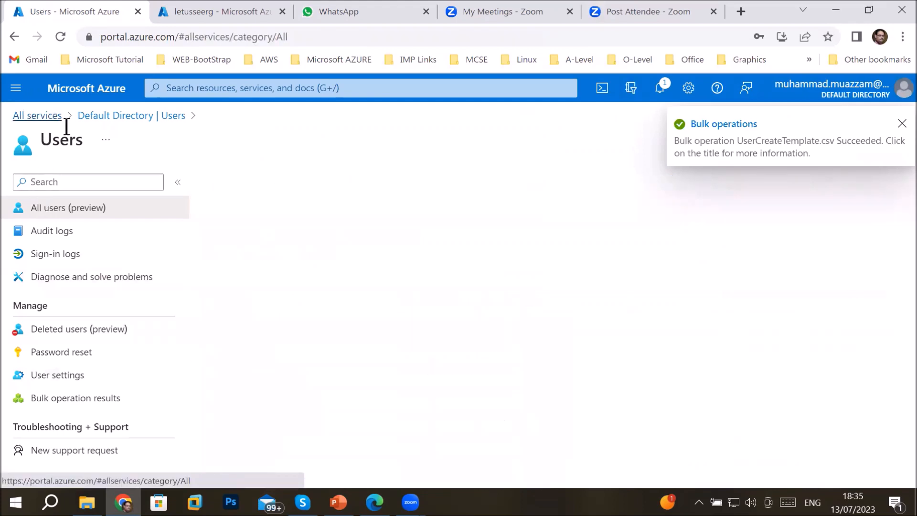
pyautogui.click(225, 241)
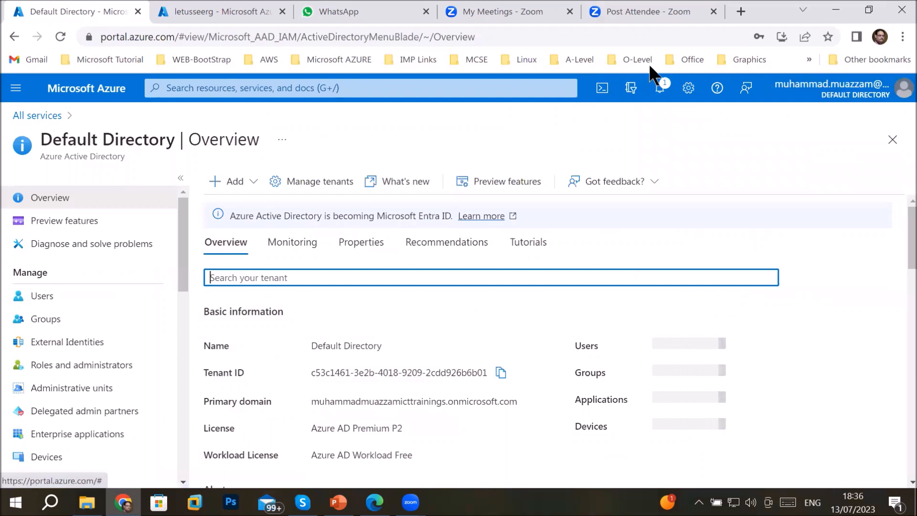
pyautogui.click(660, 87)
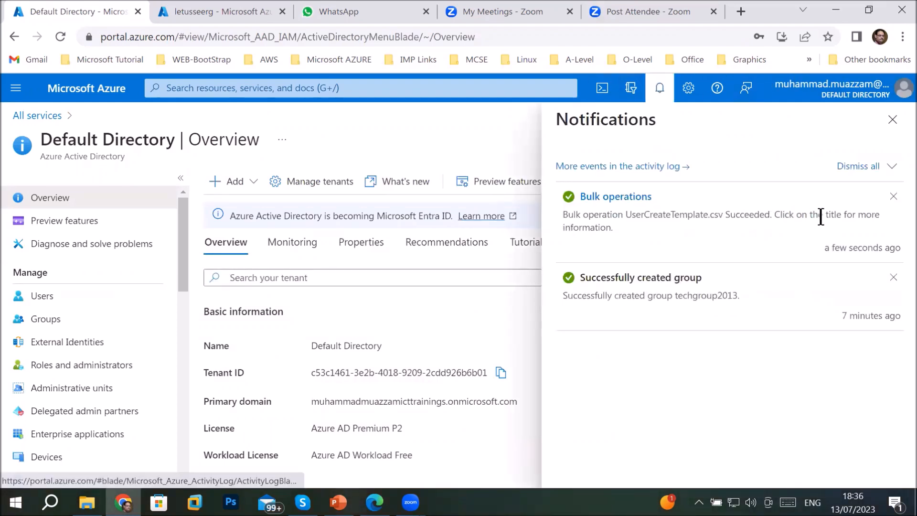
pyautogui.click(44, 322)
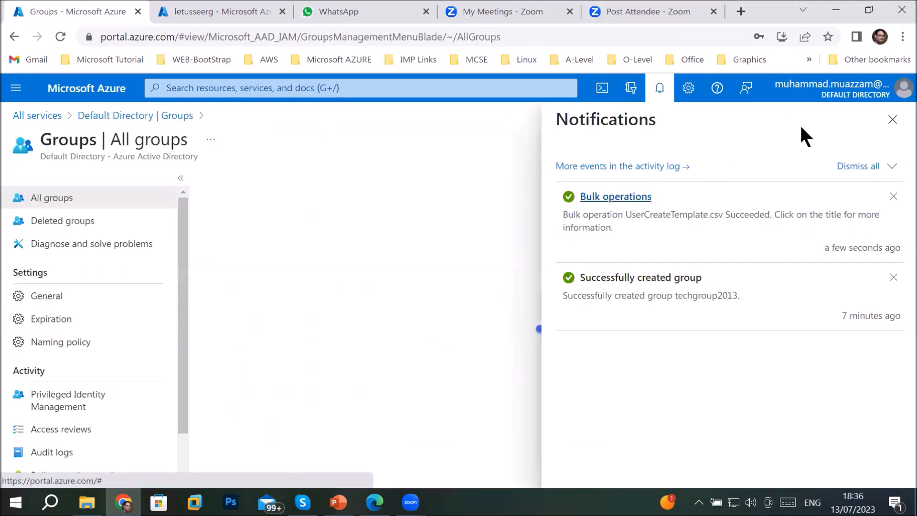
pyautogui.click(893, 121)
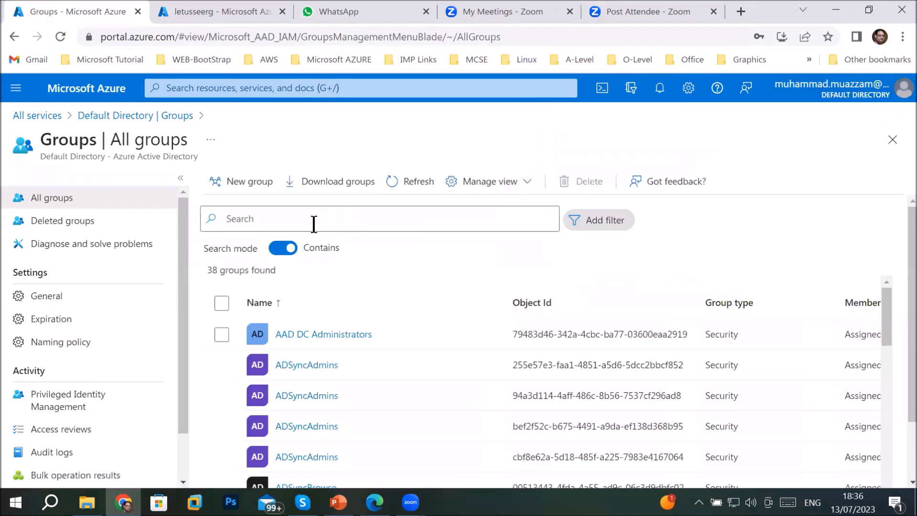
pyautogui.click(313, 221)
pyautogui.write('tech')
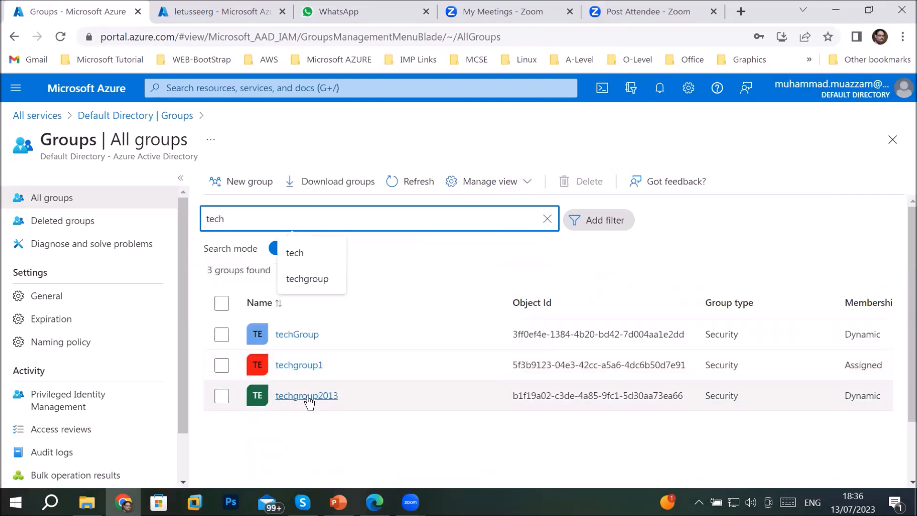
pyautogui.click(308, 396)
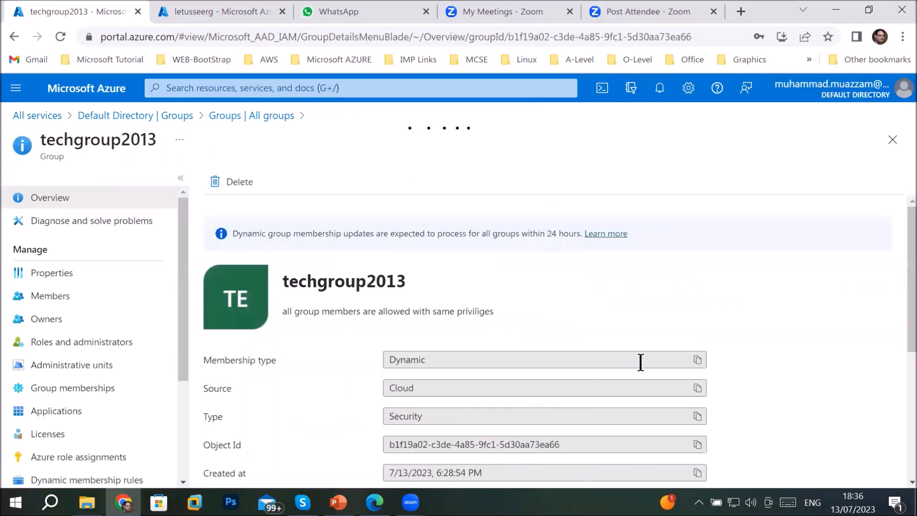
# Show techgroup2013's six members and open the first member's user profile
pyautogui.click(56, 302)
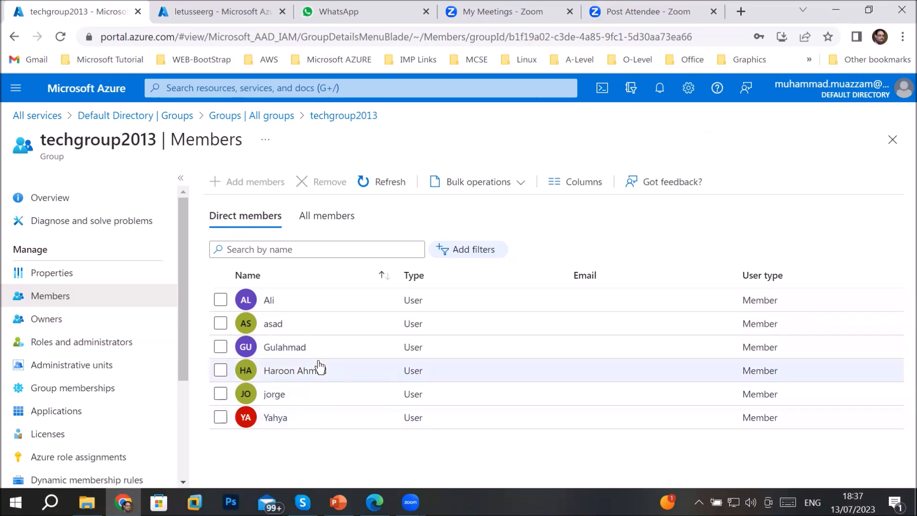
pyautogui.click(268, 300)
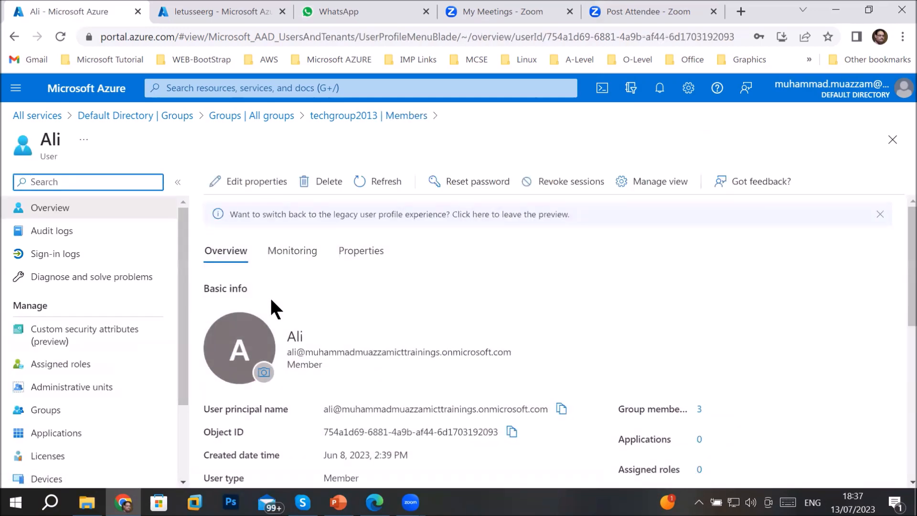
# Inspect the member's Department value IT in Edit properties, then return to Default Directory
pyautogui.click(259, 182)
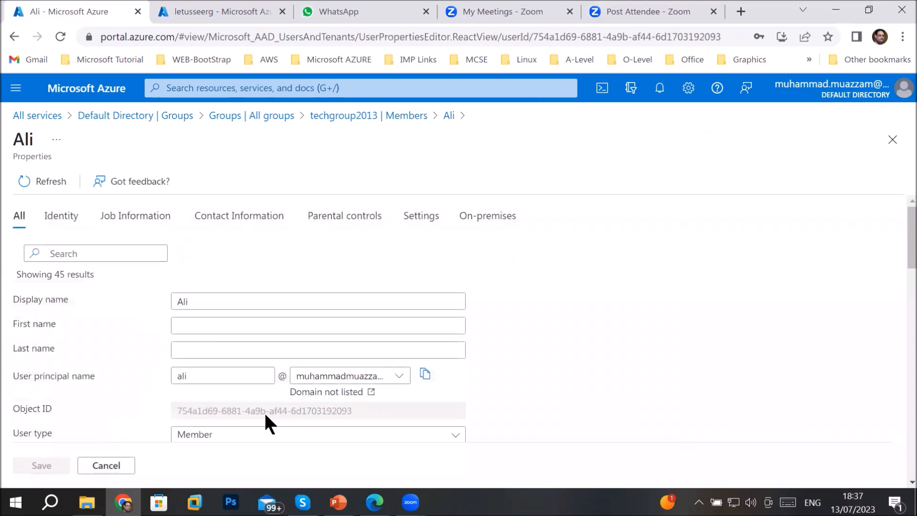
pyautogui.scroll(-5, 264, 411)
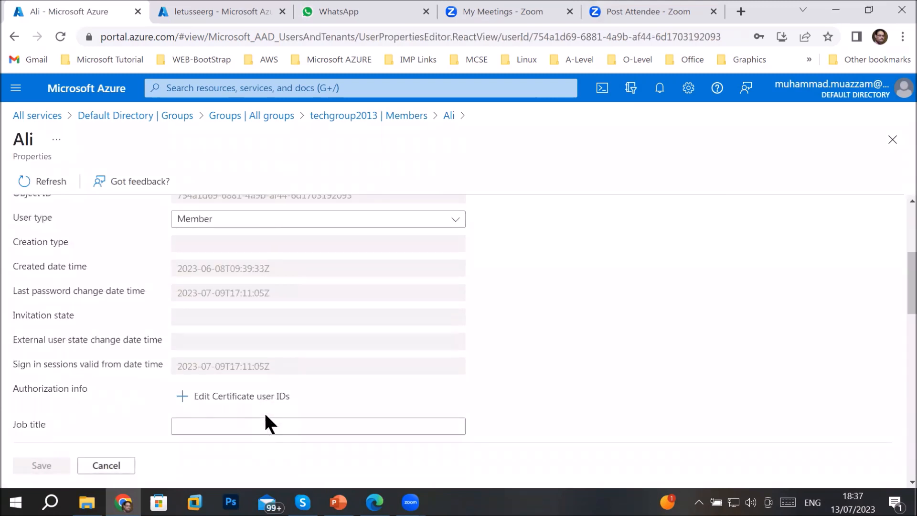
pyautogui.scroll(-3, 265, 414)
pyautogui.doubleClick(214, 333)
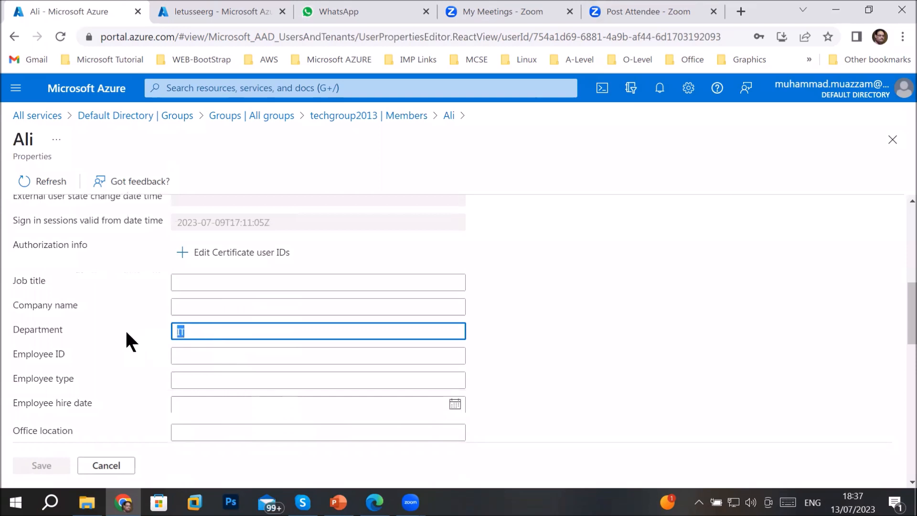
pyautogui.click(199, 327)
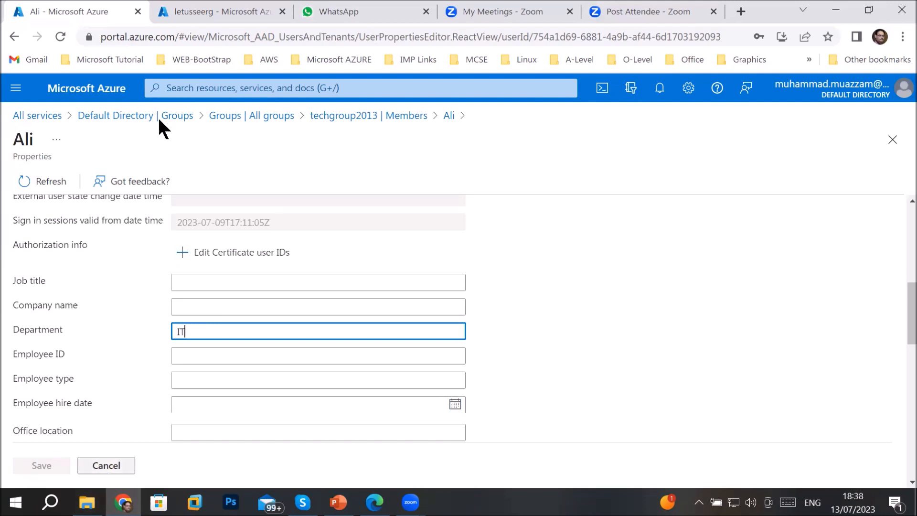
pyautogui.click(170, 117)
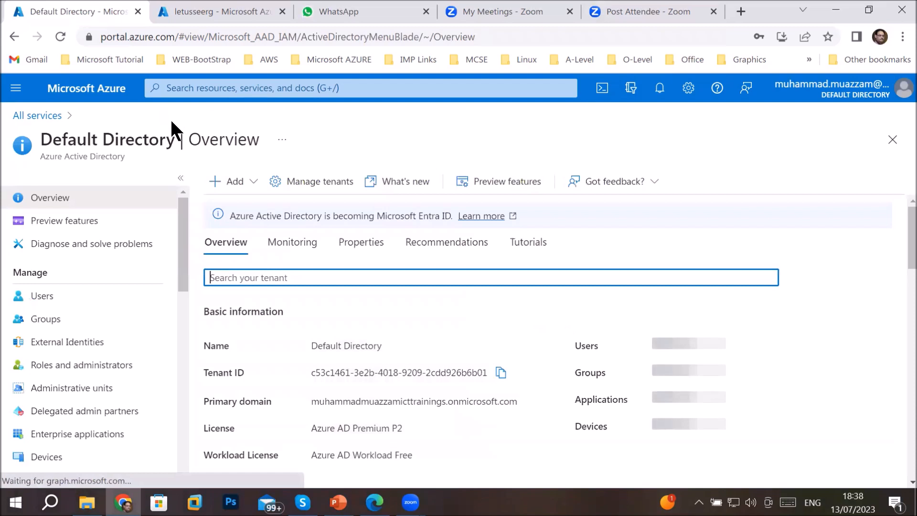
# Open Roles and administrators and scroll through the full list of built-in roles
pyautogui.click(79, 366)
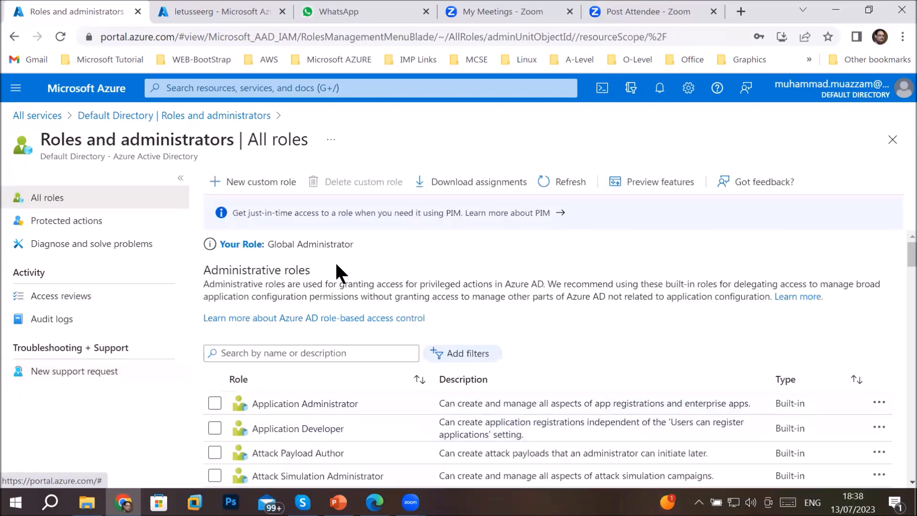
pyautogui.scroll(-1, 540, 413)
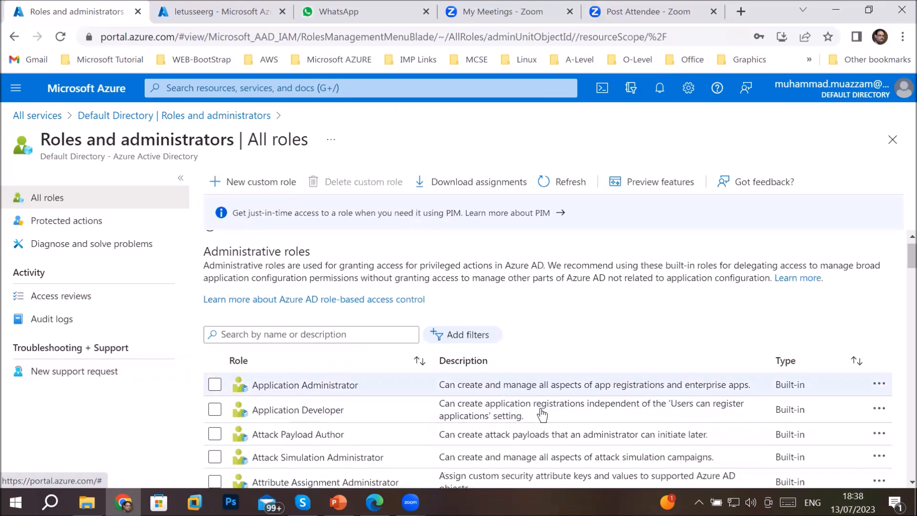
pyautogui.scroll(-3, 542, 411)
pyautogui.scroll(-2, 487, 420)
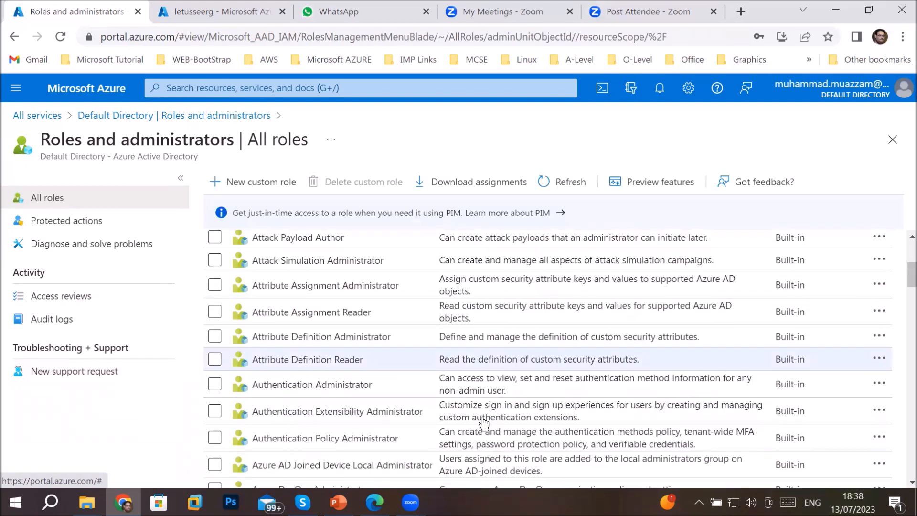
pyautogui.scroll(-2, 483, 422)
pyautogui.scroll(-3, 403, 368)
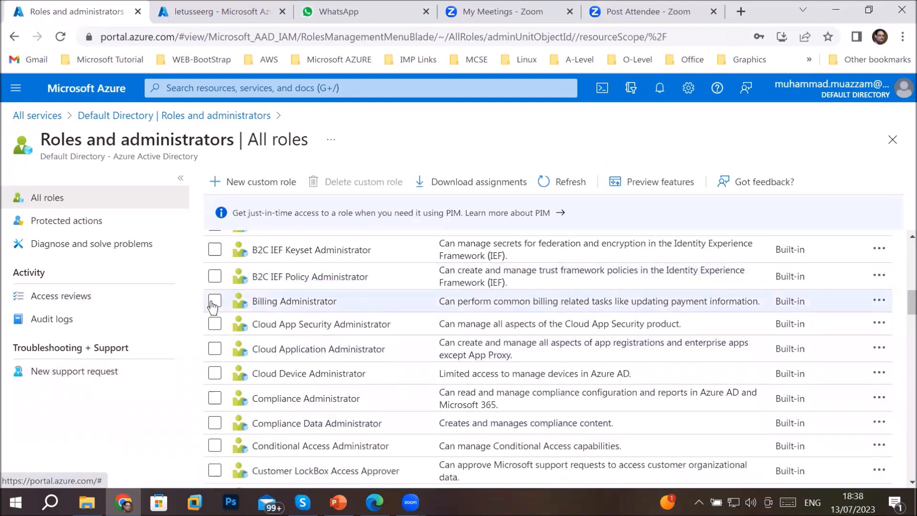
pyautogui.scroll(-5, 388, 361)
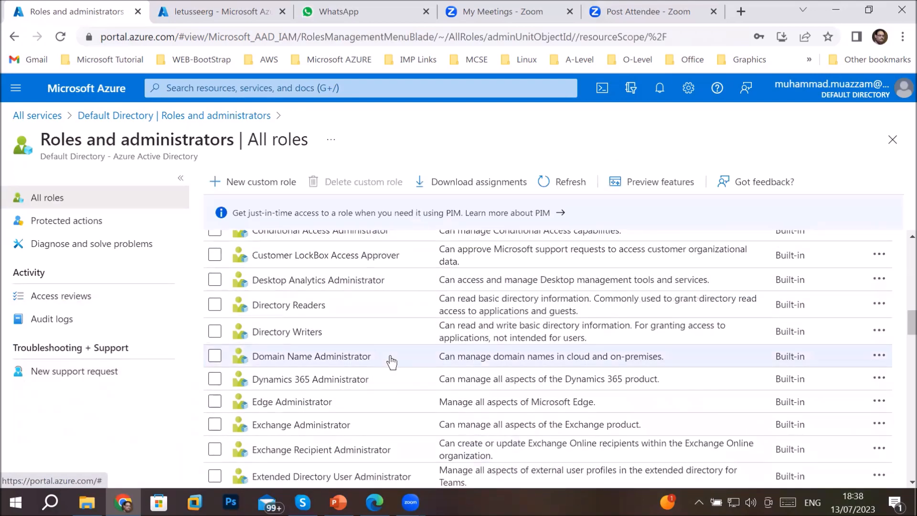
pyautogui.scroll(-5, 391, 362)
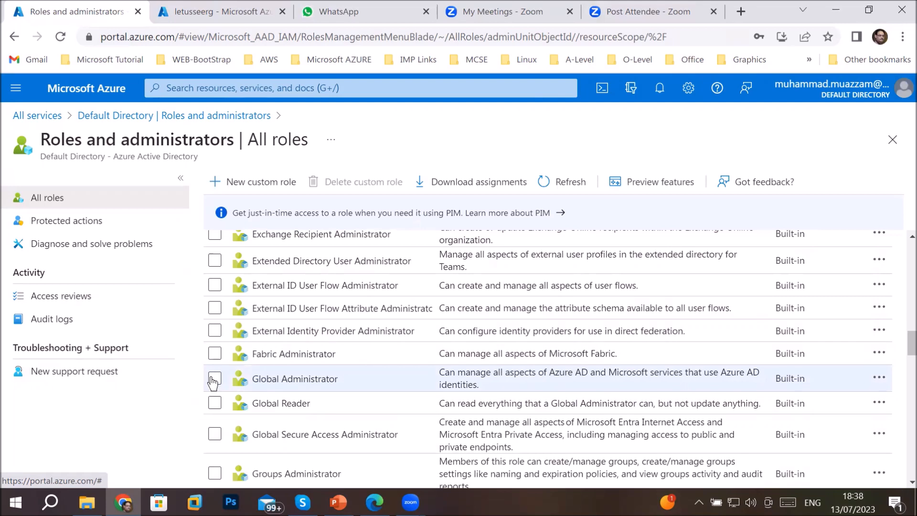
pyautogui.scroll(-5, 214, 382)
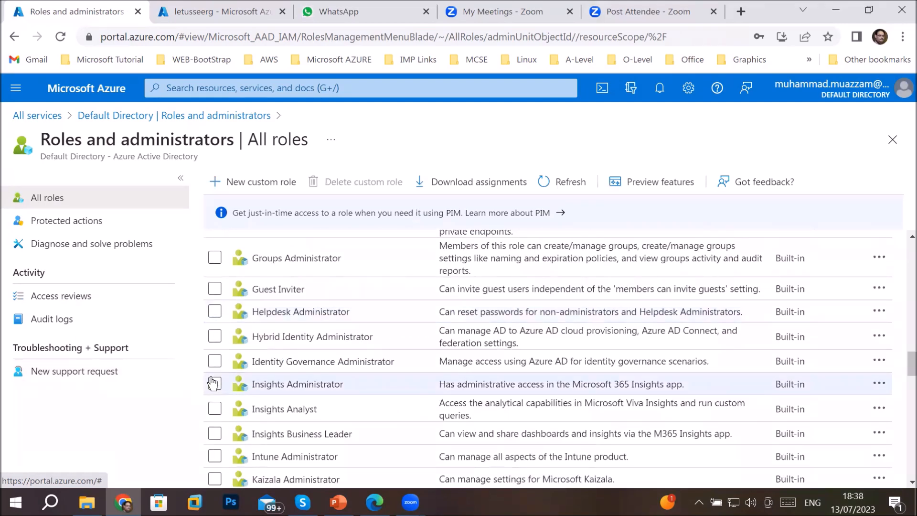
pyautogui.scroll(2, 213, 383)
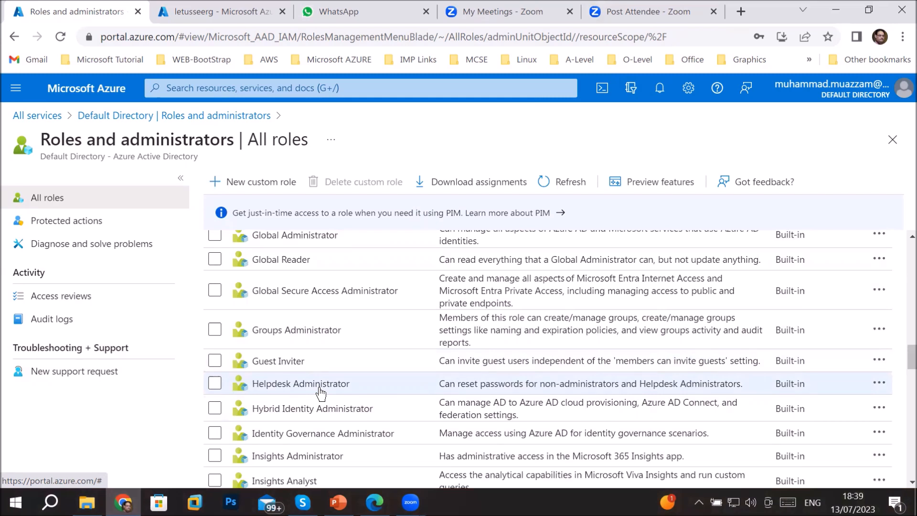
# Tick the Helpdesk Administrator role and scroll back to the top of the list
pyautogui.click(216, 383)
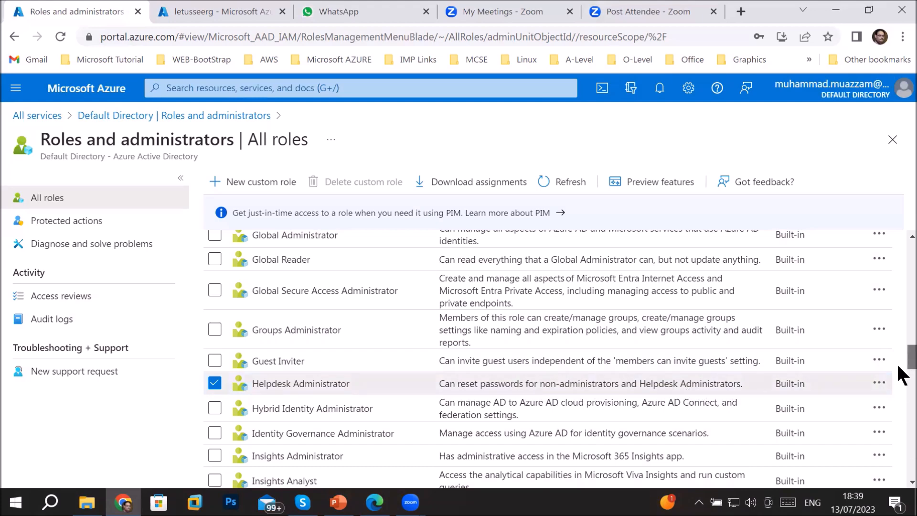
pyautogui.scroll(-18, 897, 362)
pyautogui.scroll(-3, 900, 483)
pyautogui.scroll(20, 902, 372)
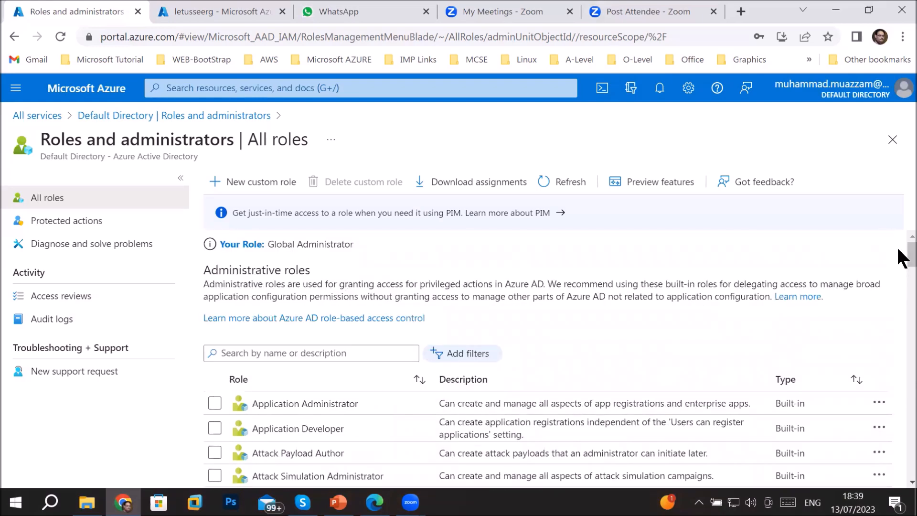
# Close the roles list and highlight 'Delete' and 'Read-only' on slide 39's resource locks
pyautogui.click(892, 140)
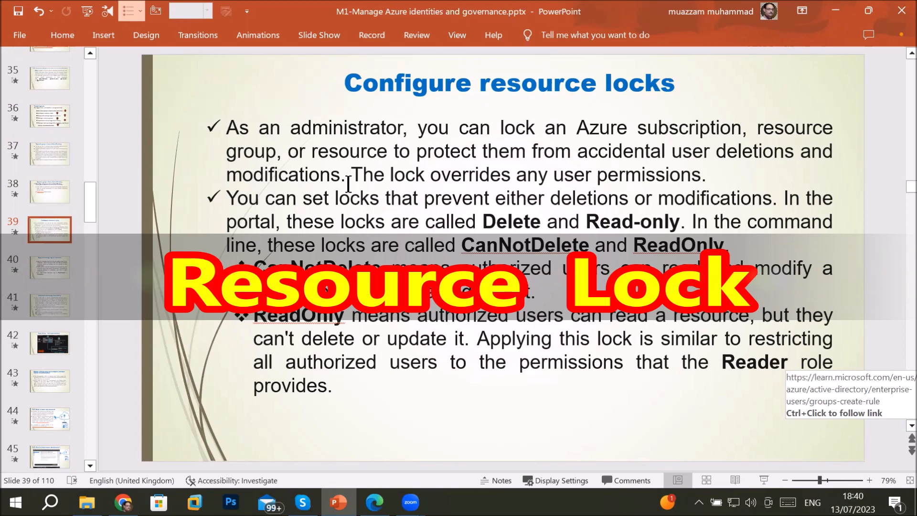
pyautogui.doubleClick(489, 217)
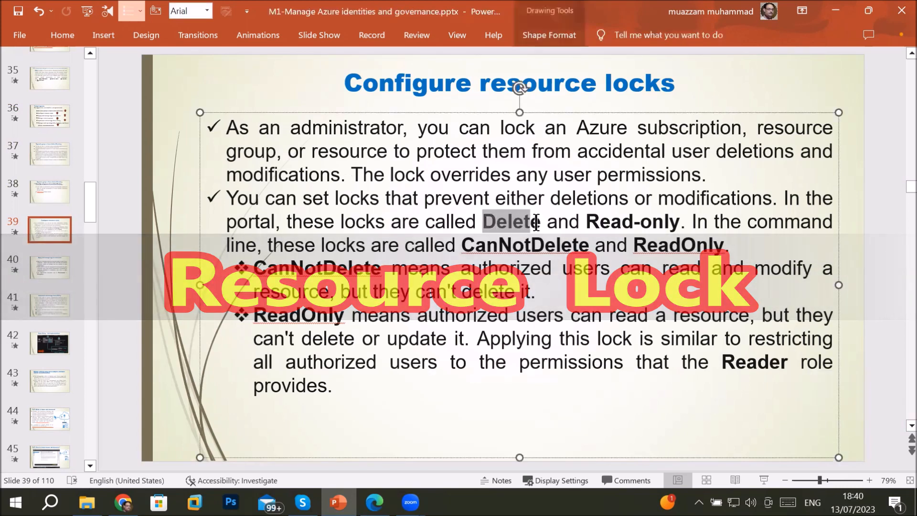
pyautogui.moveTo(581, 220); pyautogui.dragTo(648, 225)
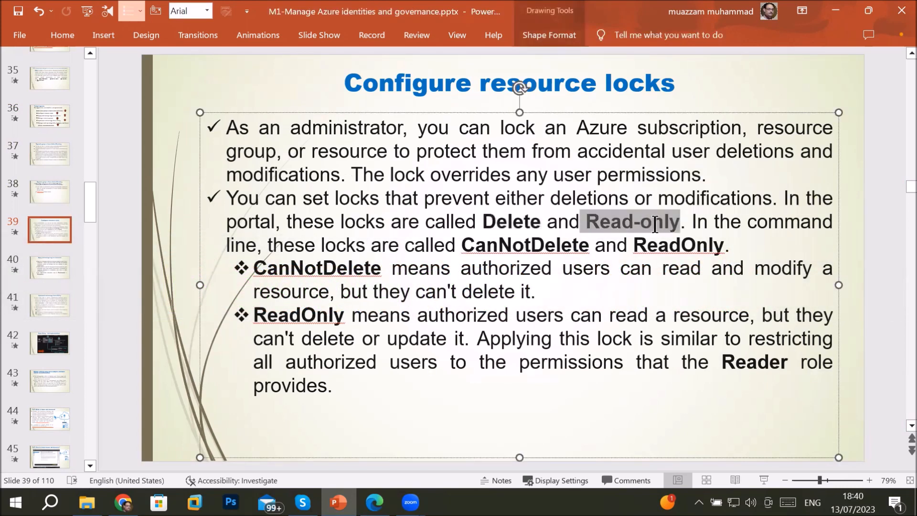
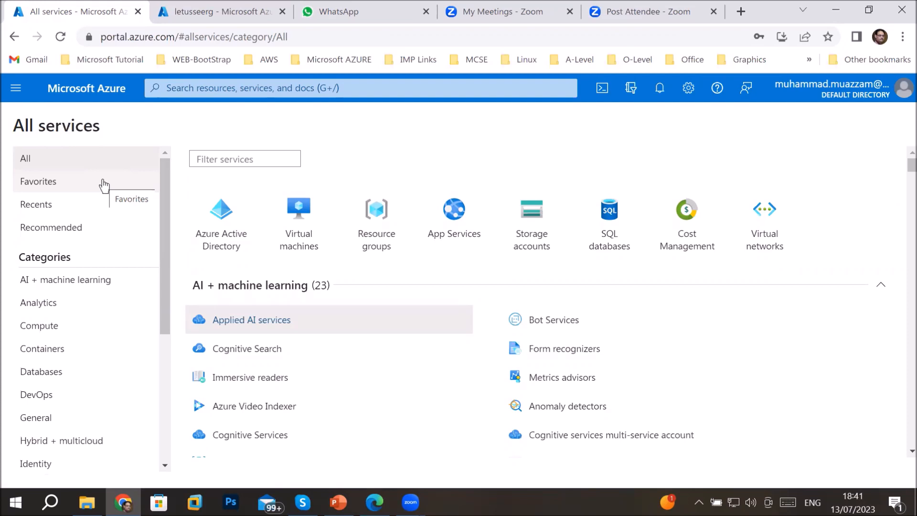
# Create a new resource group named 'sourcerg' in (US) East US and proceed to its Tags
pyautogui.click(380, 228)
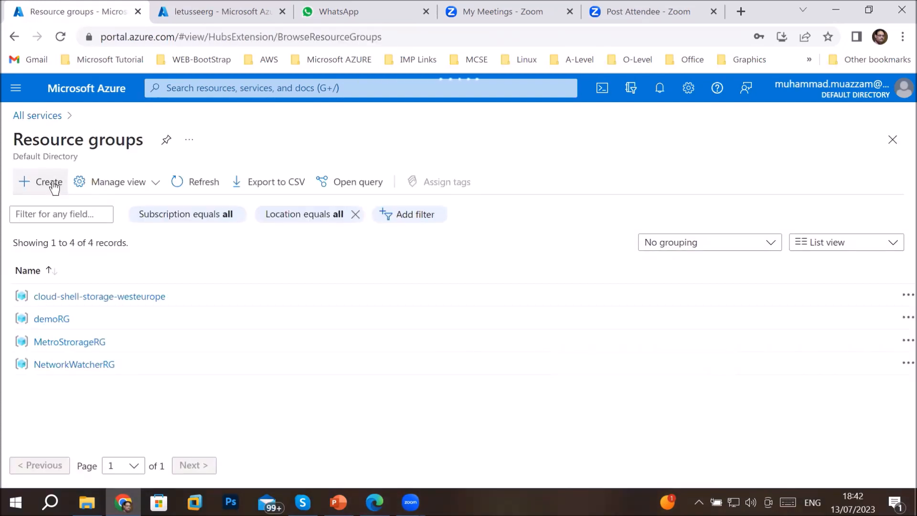
pyautogui.click(52, 182)
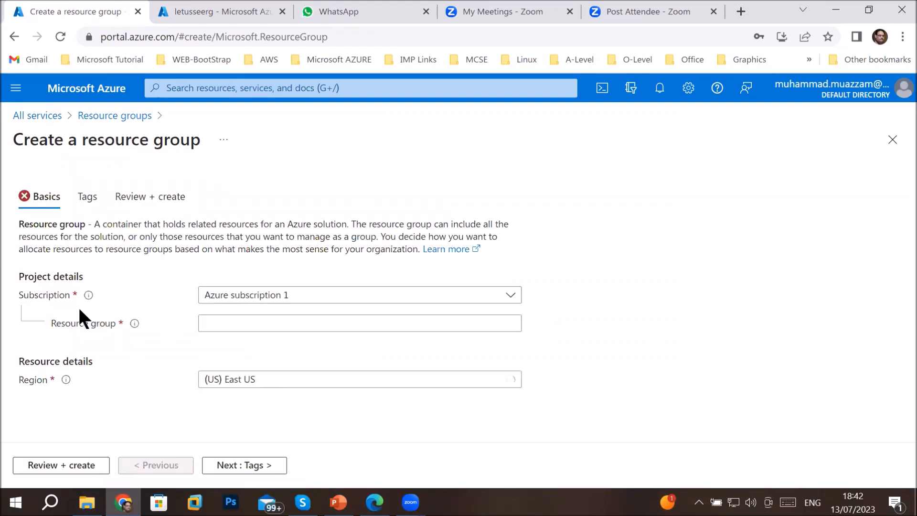
pyautogui.click(225, 324)
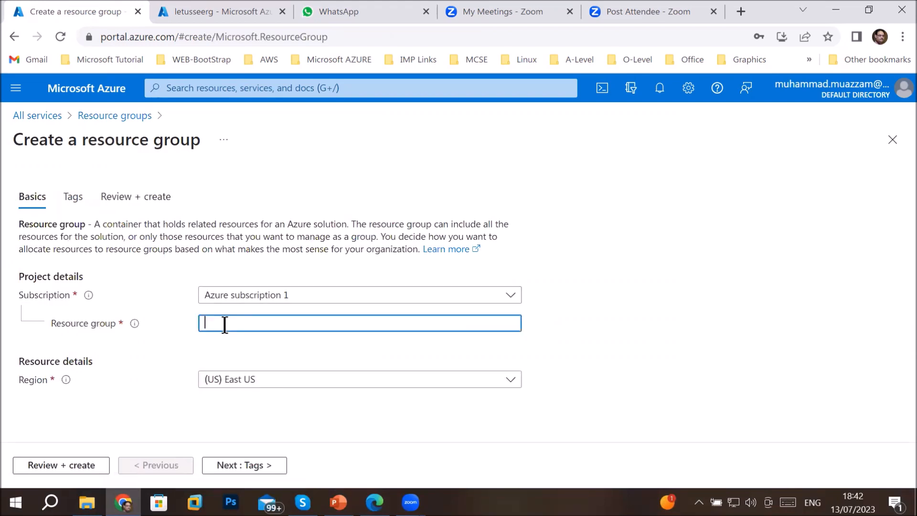
pyautogui.write('sourcere')
pyautogui.press('BackSpace')
pyautogui.write('g')
pyautogui.click(244, 465)
pyautogui.click(115, 293)
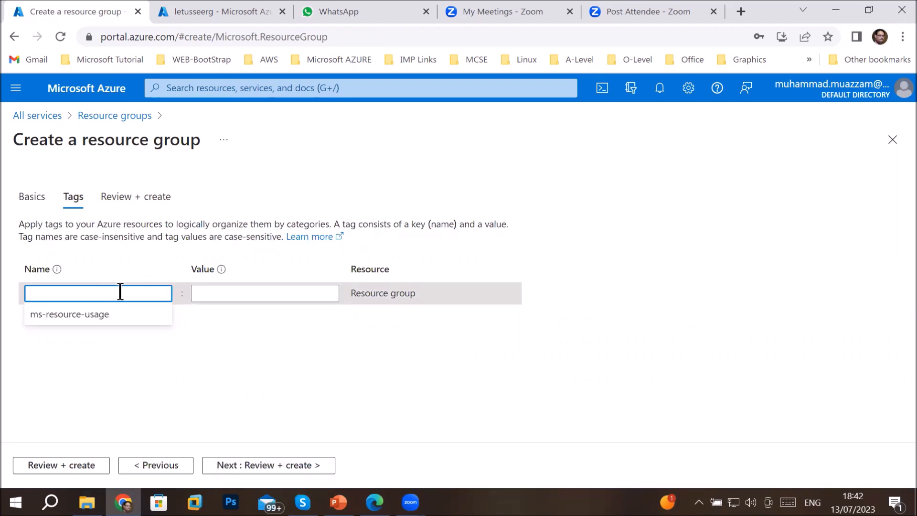
# Add a 'Created by' tag with the creator's full name as its value
pyautogui.write('Created by')
pyautogui.press('Tab')
pyautogui.write('Muhammad Muazzam')
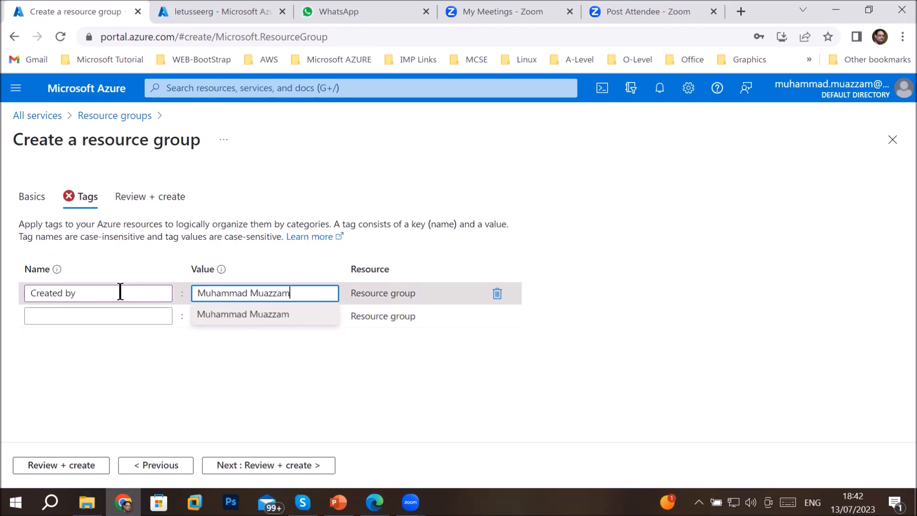
pyautogui.press('Tab')
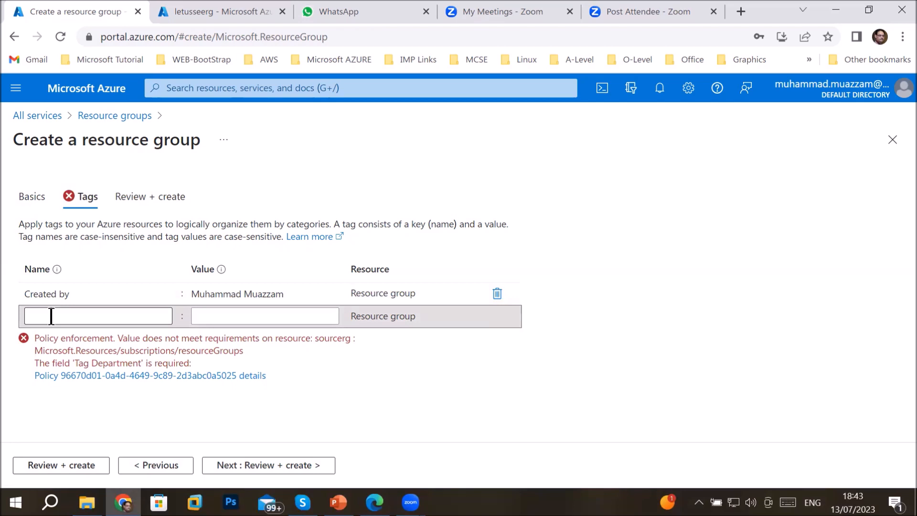
pyautogui.moveTo(38, 140); pyautogui.dragTo(207, 152)
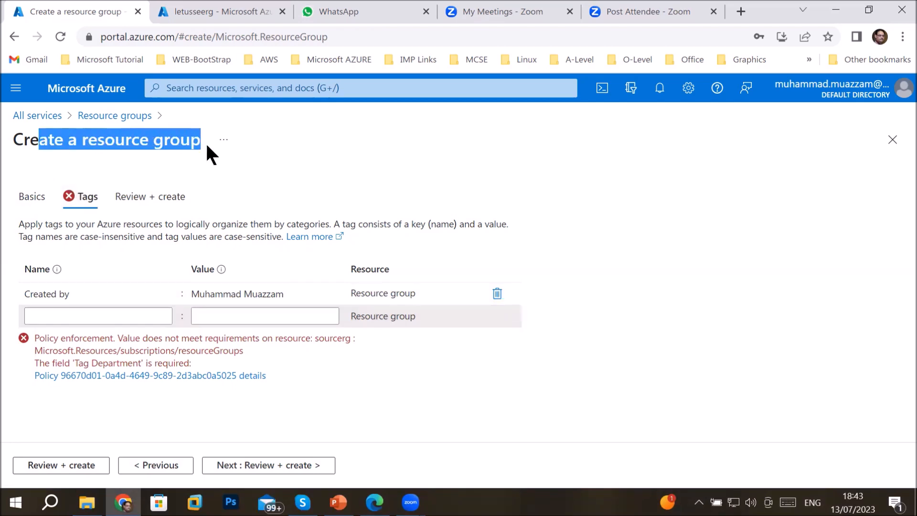
pyautogui.click(130, 318)
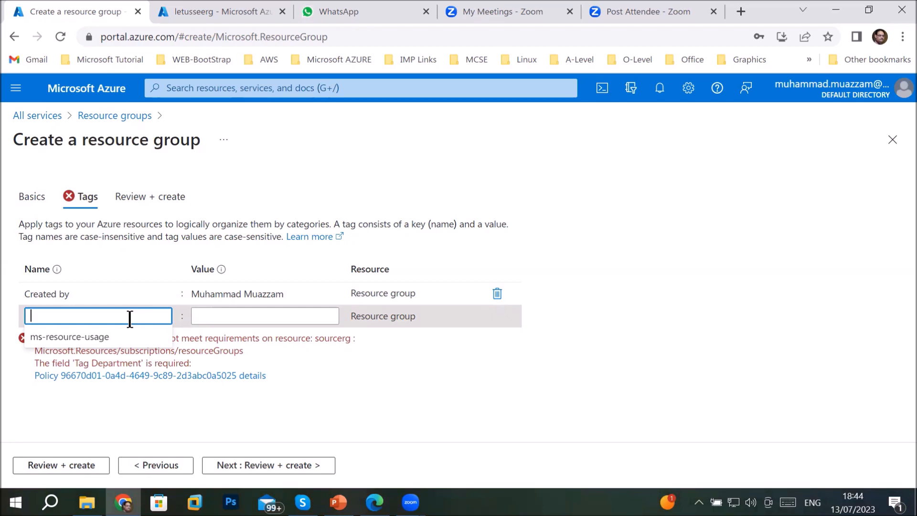
# Add a Department tag with value IT and run validation for review
pyautogui.write('Dep')
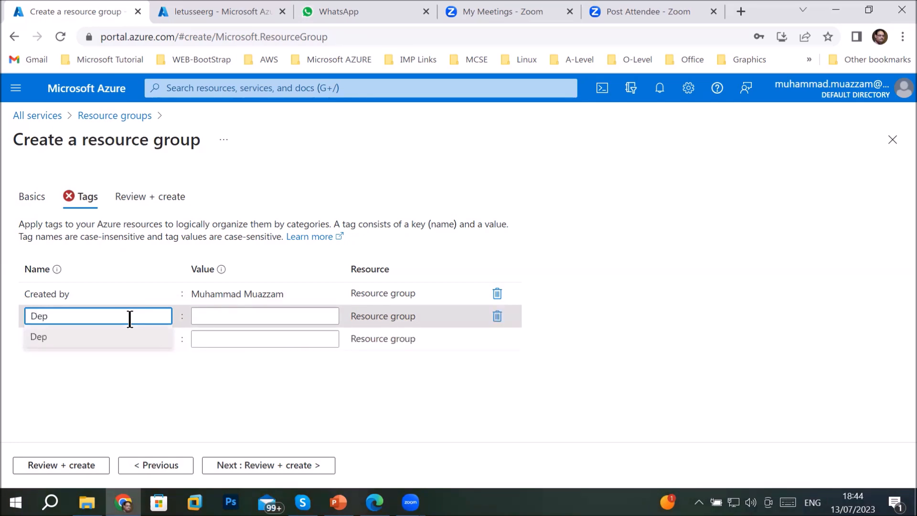
pyautogui.write('artment')
pyautogui.press('Tab')
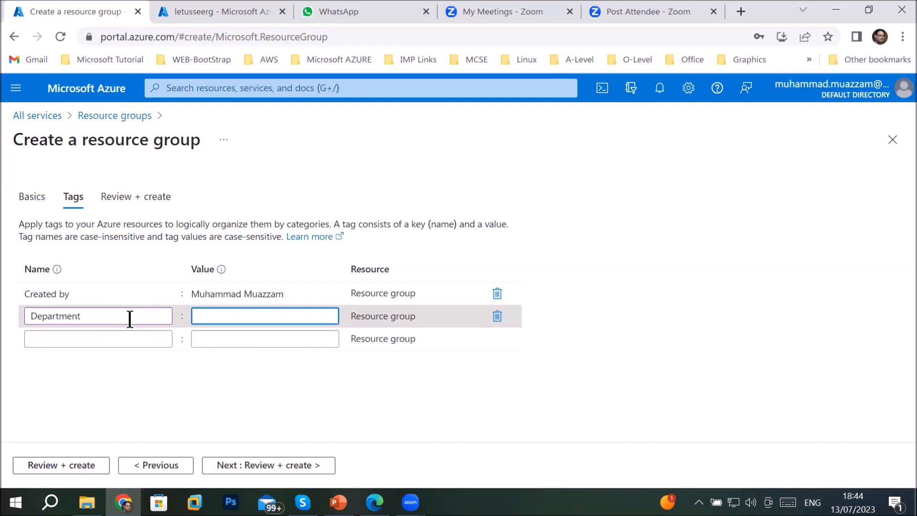
pyautogui.write('IT')
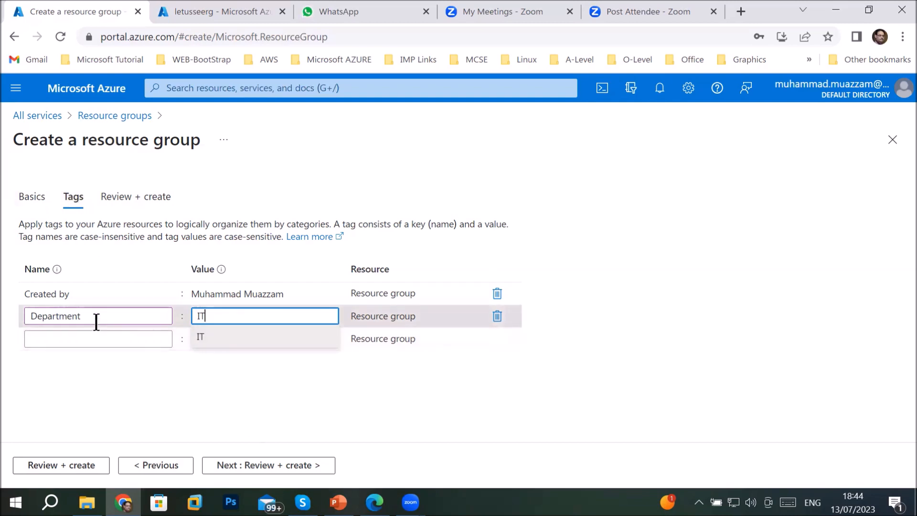
pyautogui.moveTo(105, 316); pyautogui.dragTo(14, 312)
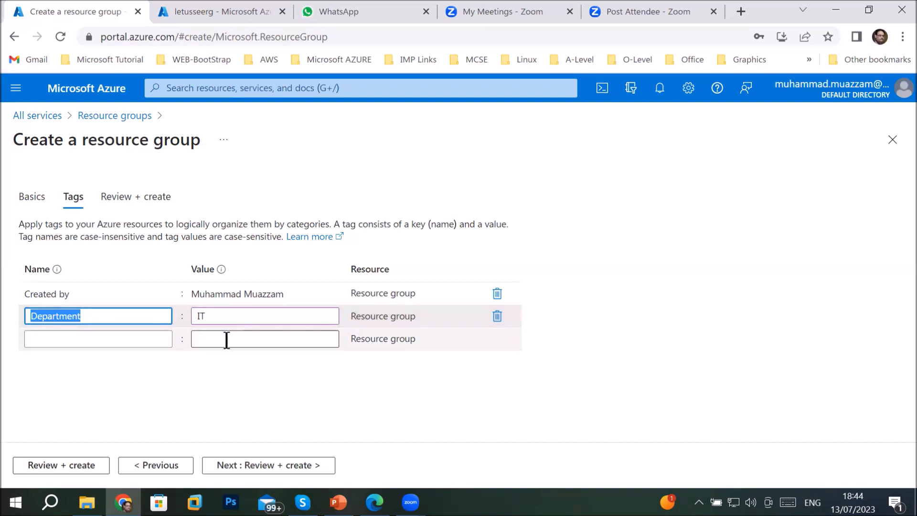
pyautogui.moveTo(88, 316)
pyautogui.mouseDown()
pyautogui.moveTo(14, 309)
pyautogui.moveTo(91, 316)
pyautogui.mouseUp()
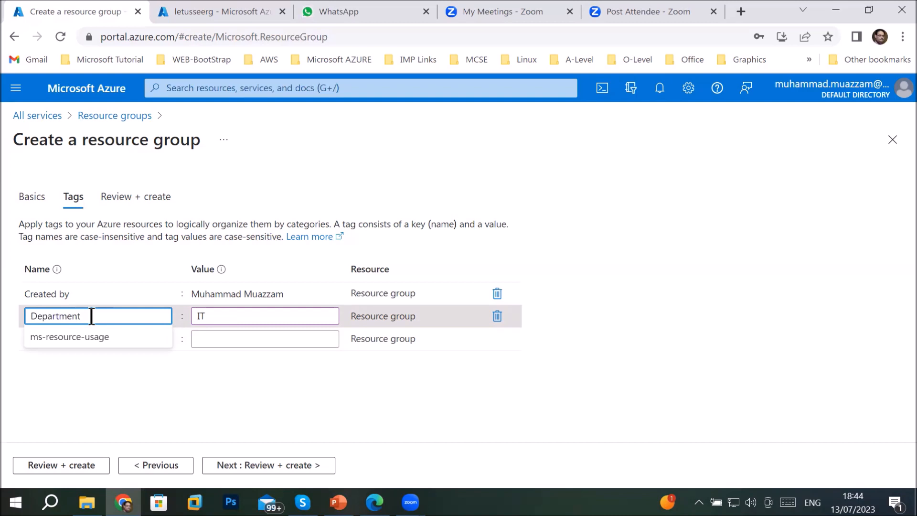
pyautogui.click(251, 316)
pyautogui.moveTo(78, 311); pyautogui.dragTo(12, 313)
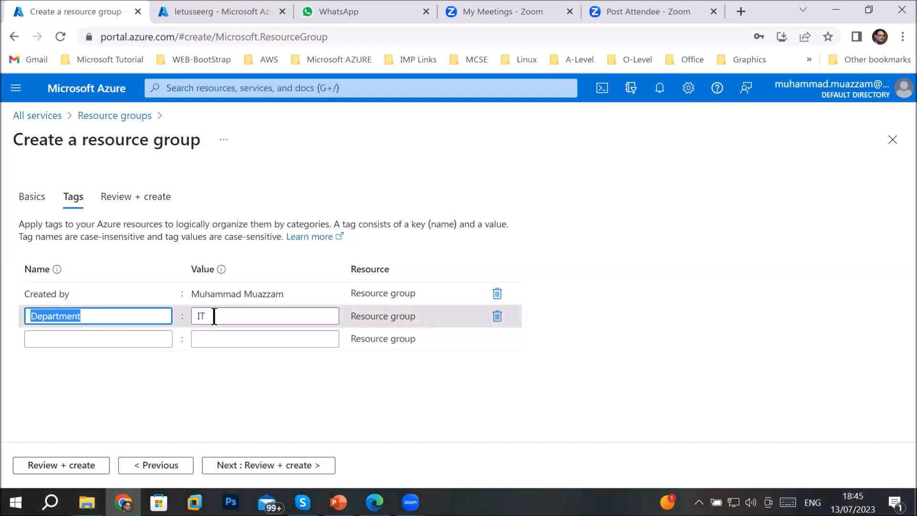
pyautogui.moveTo(214, 315); pyautogui.dragTo(182, 315)
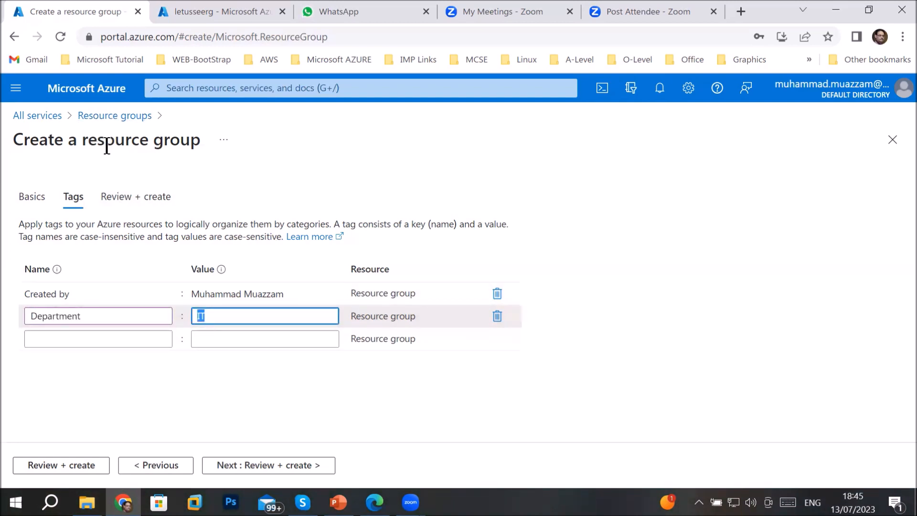
pyautogui.click(253, 467)
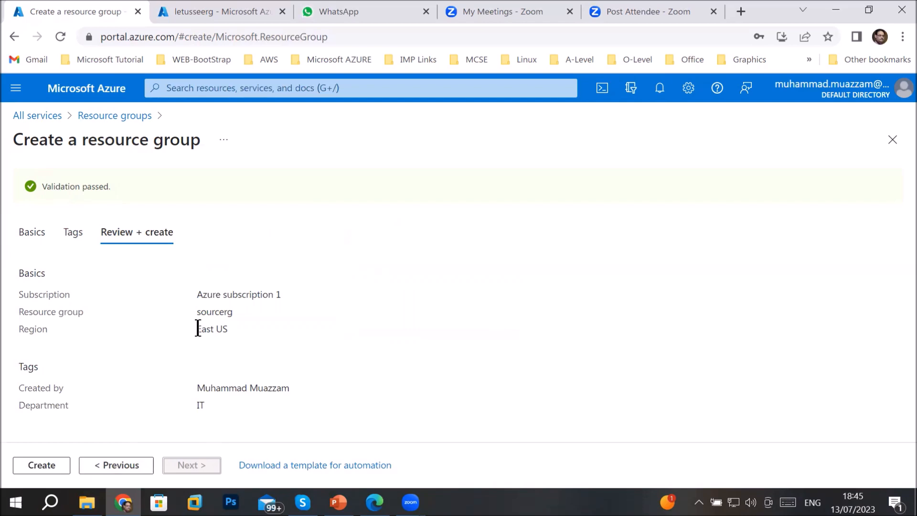
# Review the sourcerg summary, pointing out region East US and Department tag IT
pyautogui.moveTo(197, 328); pyautogui.dragTo(227, 331)
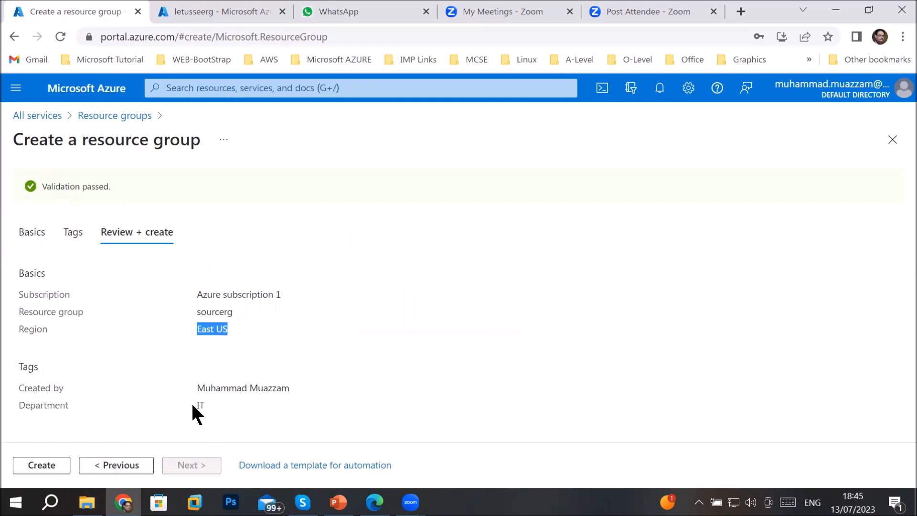
pyautogui.moveTo(199, 405); pyautogui.dragTo(209, 408)
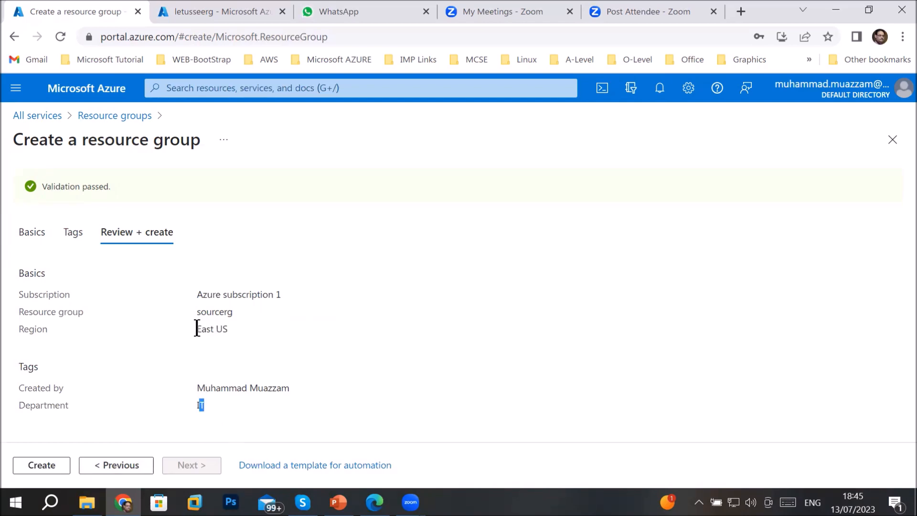
pyautogui.moveTo(198, 326); pyautogui.dragTo(243, 333)
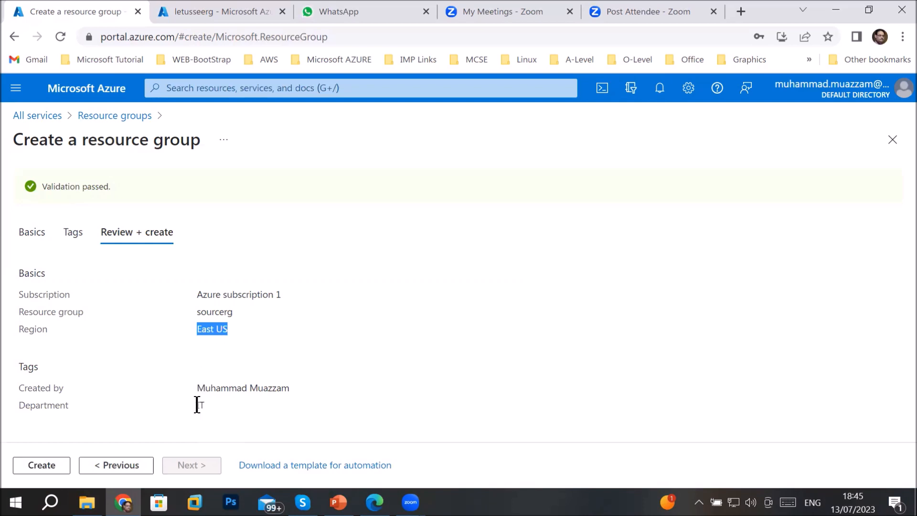
pyautogui.moveTo(196, 405); pyautogui.dragTo(206, 405)
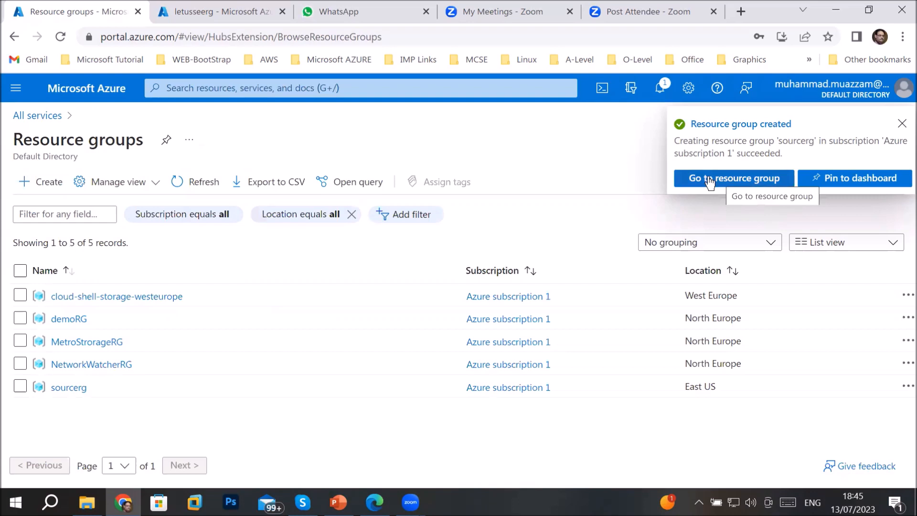
# Open the empty sourcerg resource group from the notification, then return to All services
pyautogui.click(709, 182)
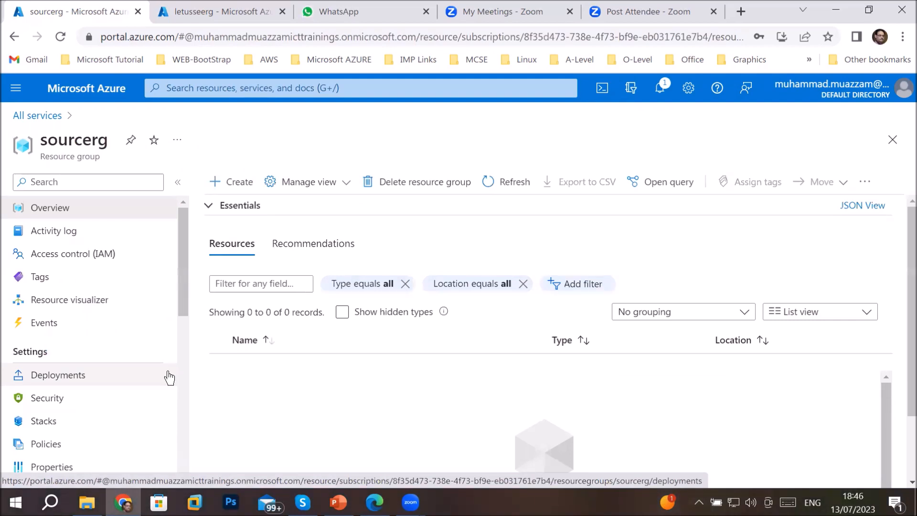
pyautogui.moveTo(179, 277); pyautogui.dragTo(182, 314)
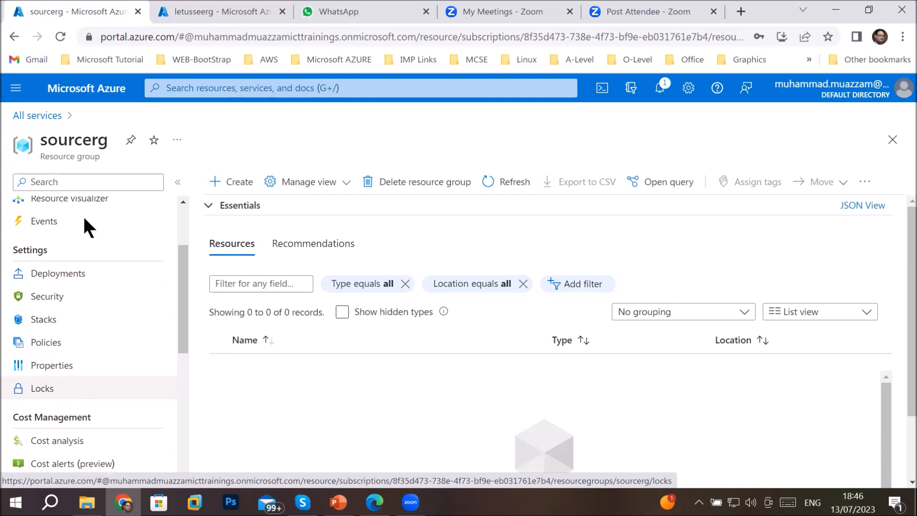
pyautogui.moveTo(41, 142); pyautogui.dragTo(109, 146)
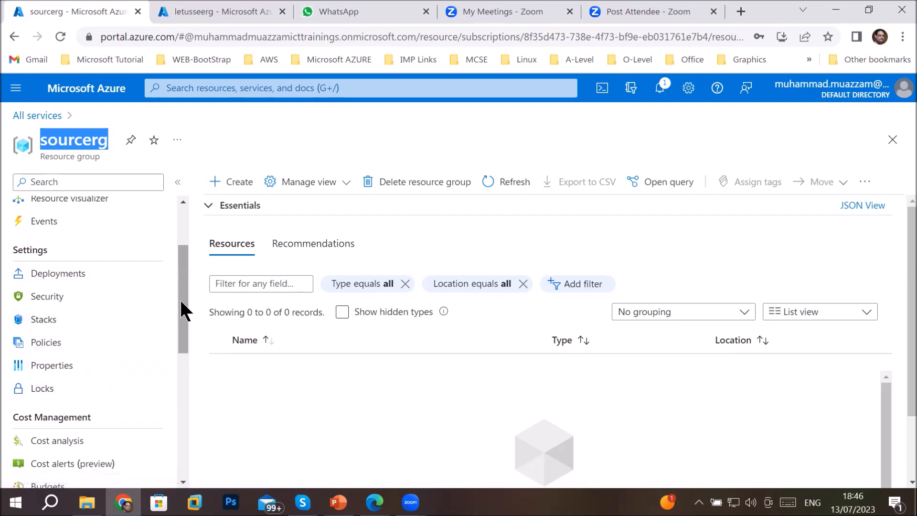
pyautogui.moveTo(179, 298); pyautogui.dragTo(188, 234)
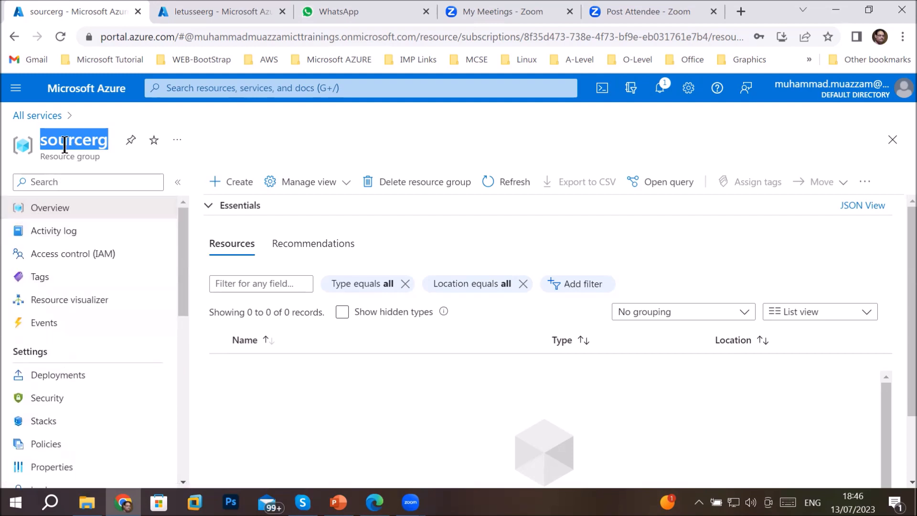
pyautogui.click(47, 112)
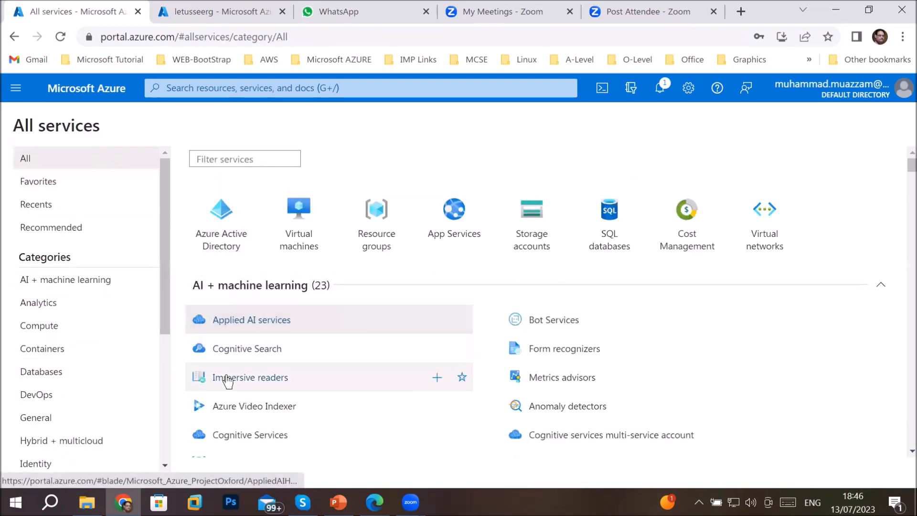
# Start a new virtual machine named Webserver1 in resource group sourcerg
pyautogui.click(290, 246)
pyautogui.click(67, 184)
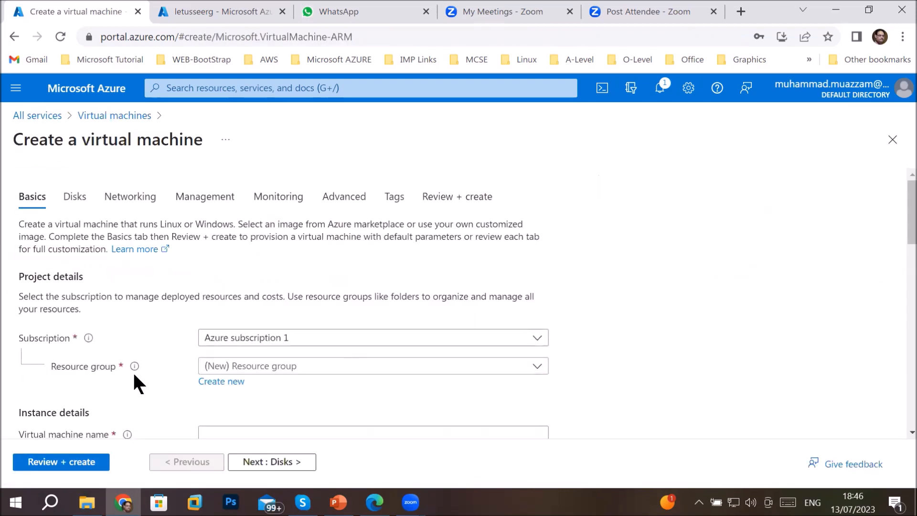
pyautogui.click(542, 369)
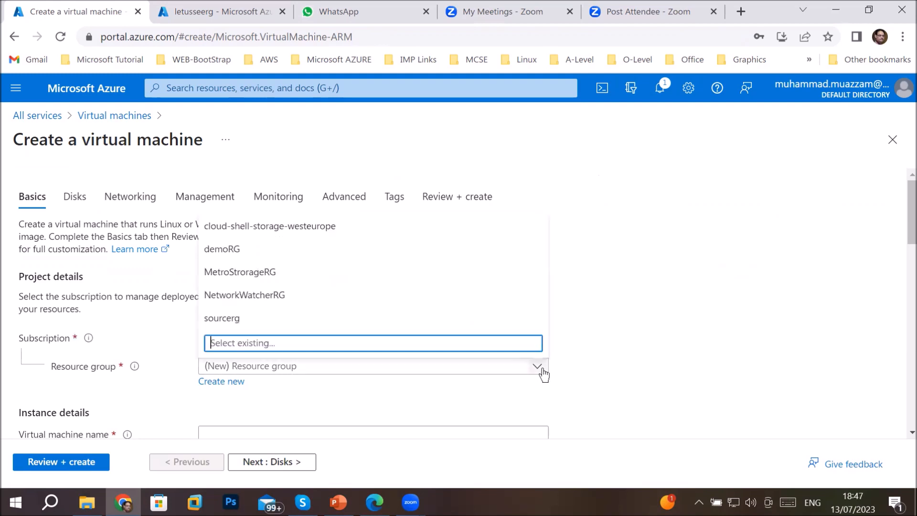
pyautogui.click(248, 323)
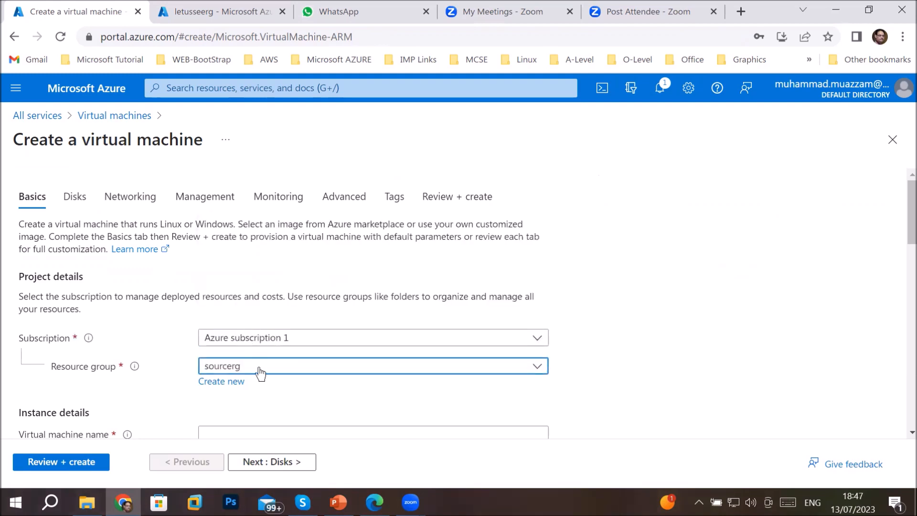
pyautogui.scroll(-3, 317, 392)
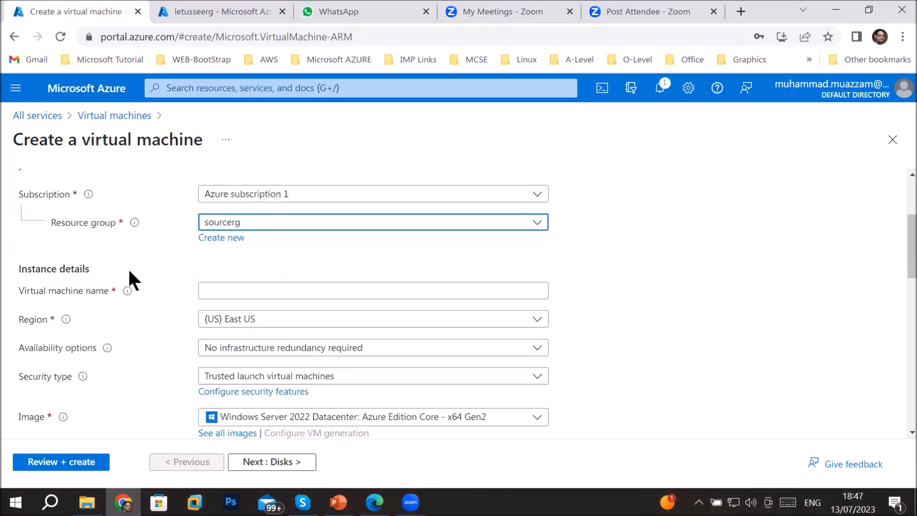
pyautogui.click(239, 285)
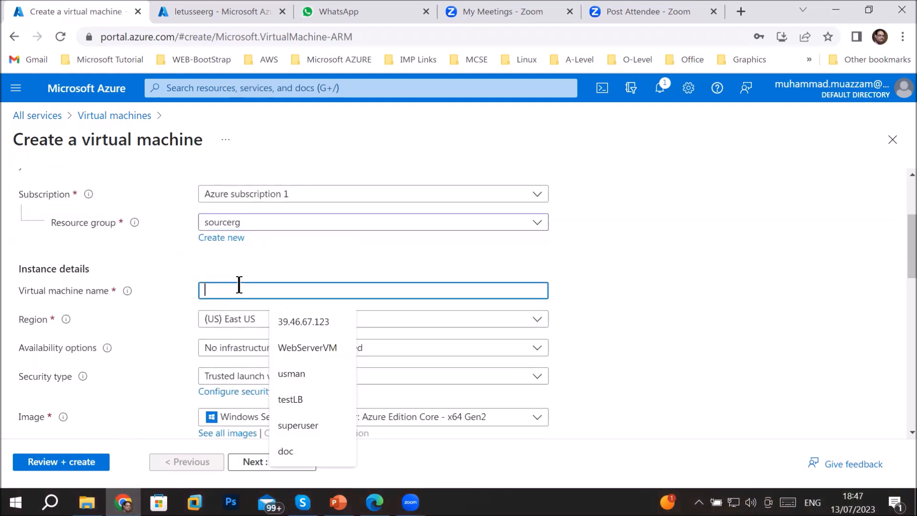
pyautogui.write('W')
pyautogui.press('BackSpace')
pyautogui.write('Webserver1')
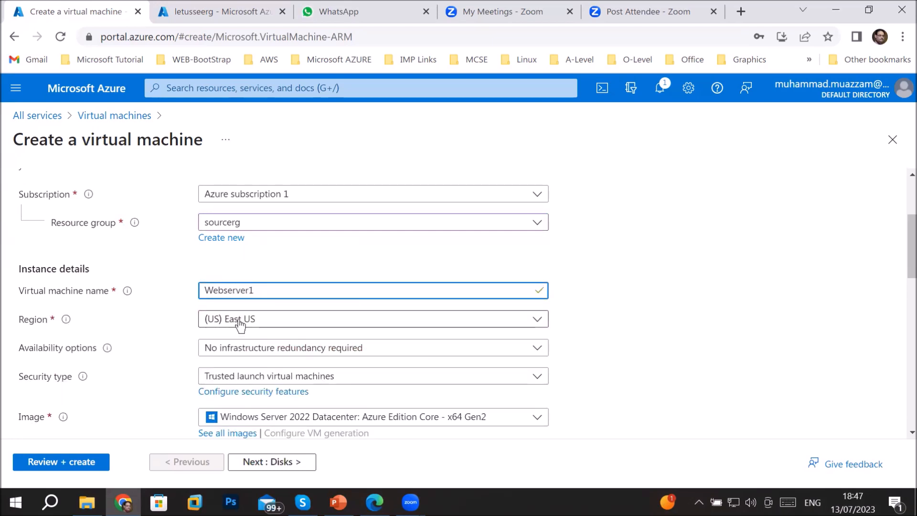
# Set region West US 2 and the Windows Server 2016 Datacenter image
pyautogui.click(267, 327)
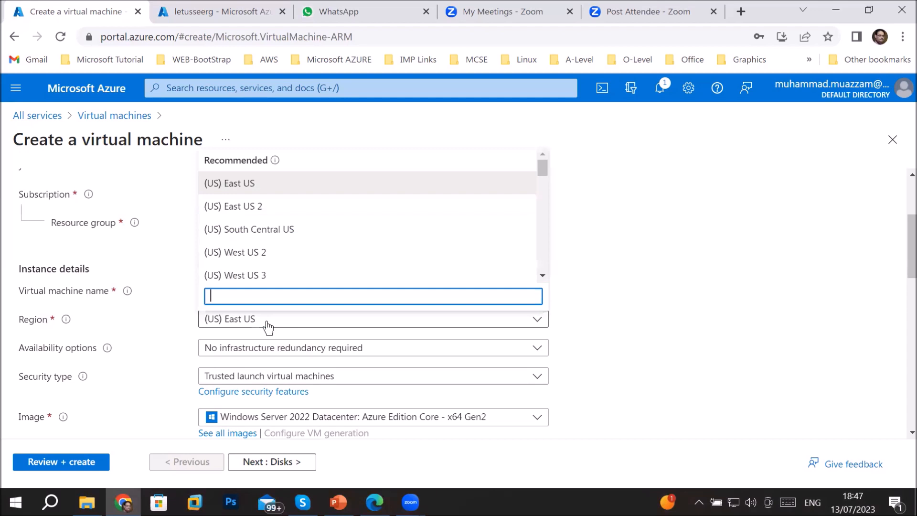
pyautogui.click(254, 250)
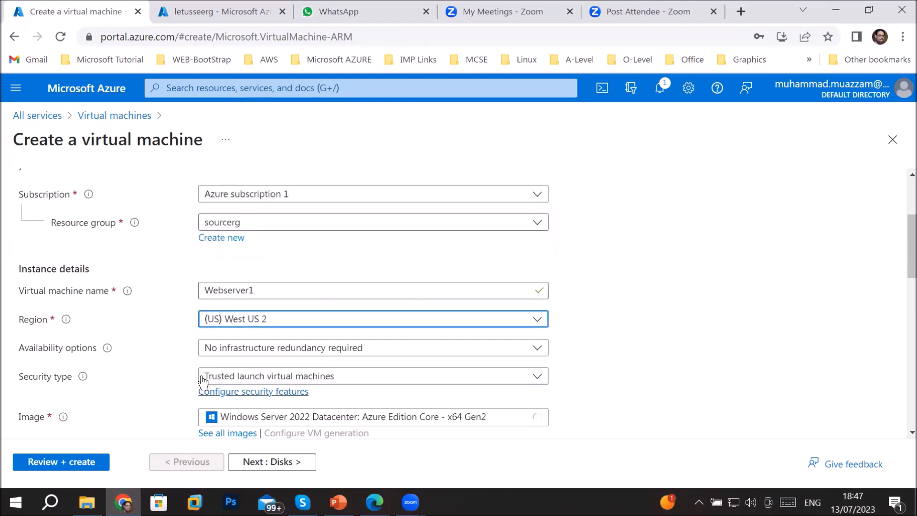
pyautogui.click(333, 348)
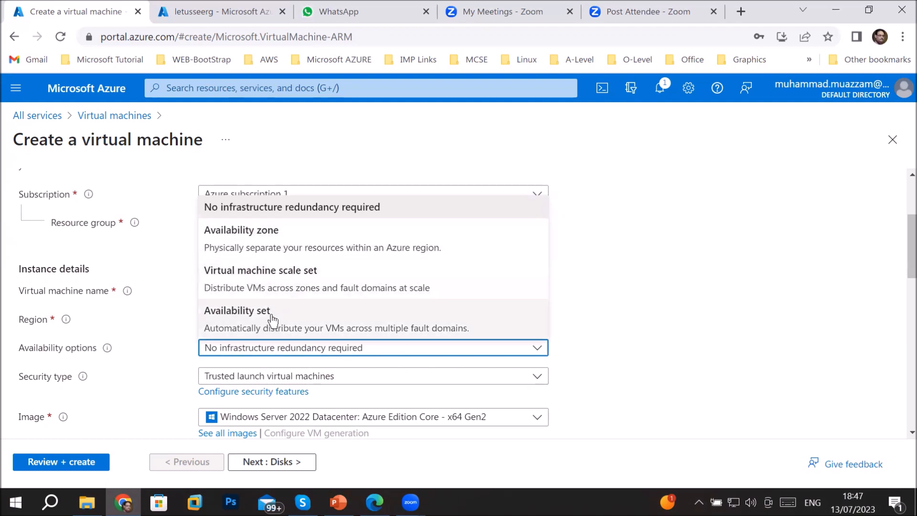
pyautogui.click(161, 352)
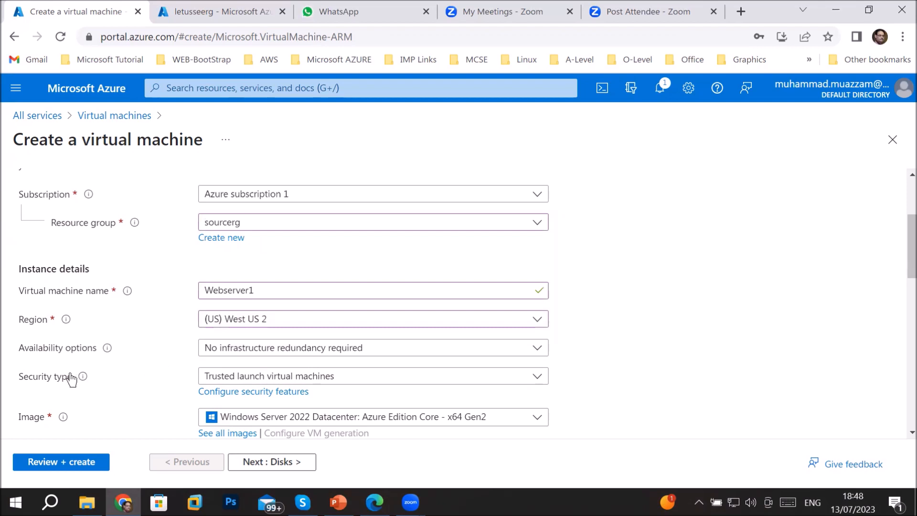
pyautogui.click(429, 421)
pyautogui.click(311, 206)
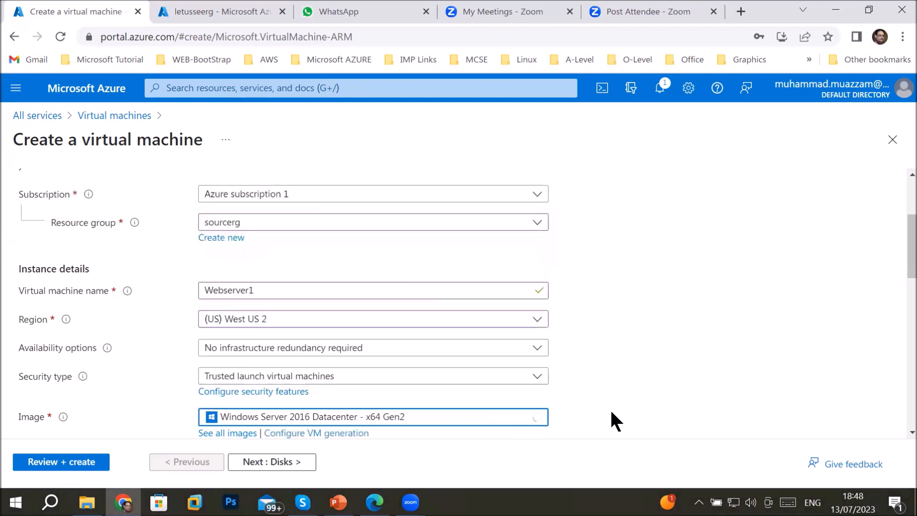
# Confirm the administrator password and allow inbound HTTP (80) alongside RDP (3389)
pyautogui.scroll(-6, 612, 411)
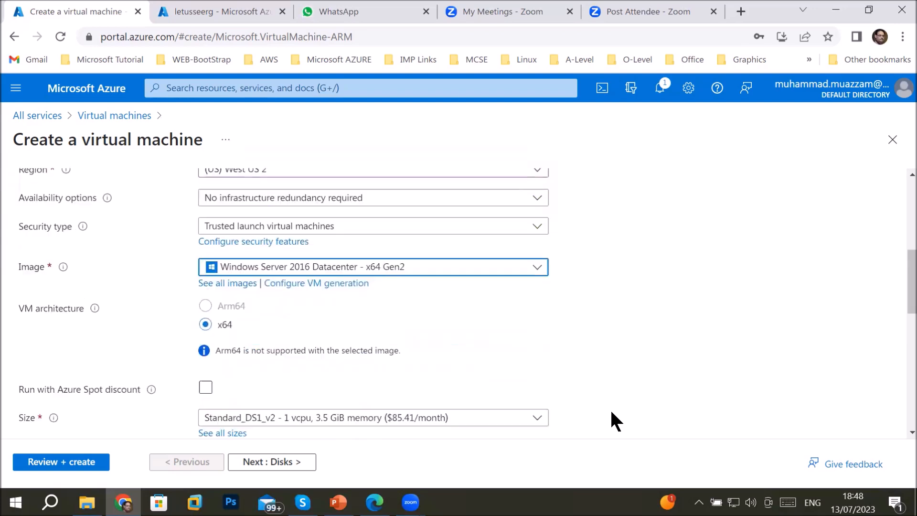
pyautogui.click(247, 405)
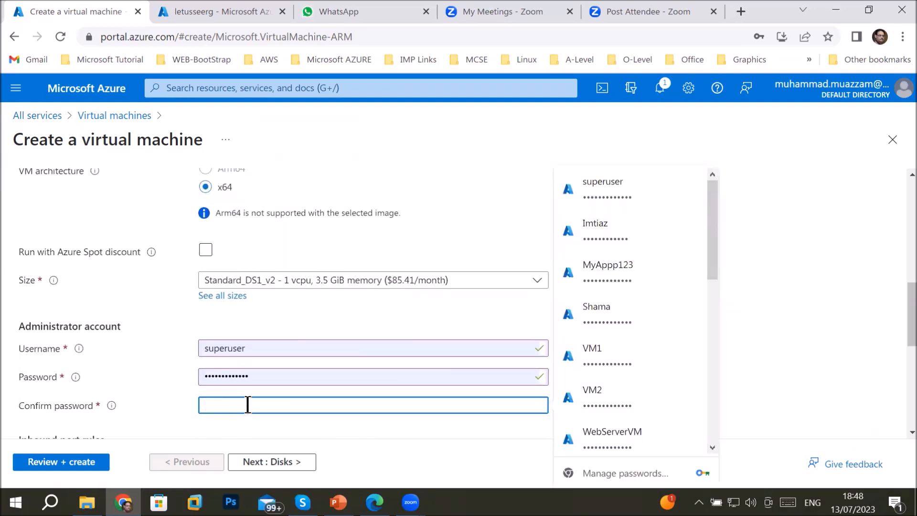
pyautogui.write('•••••••••••••')
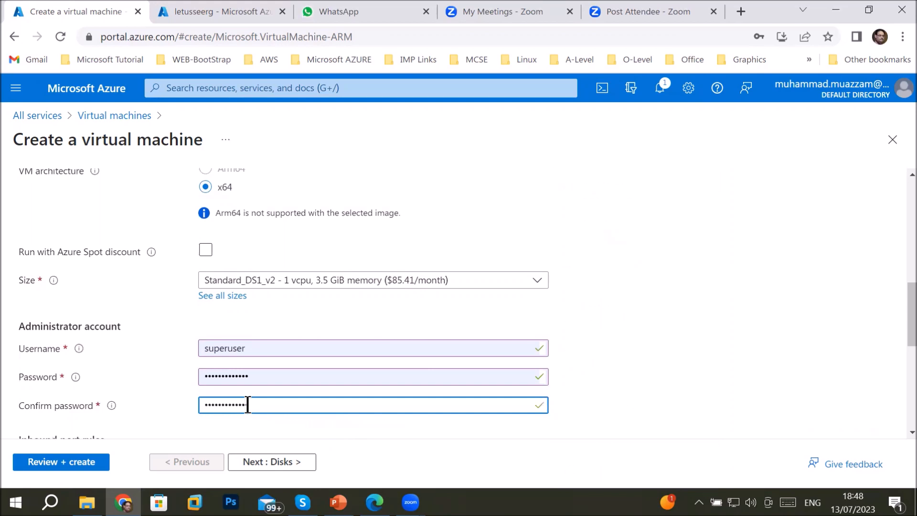
pyautogui.scroll(-3, 296, 404)
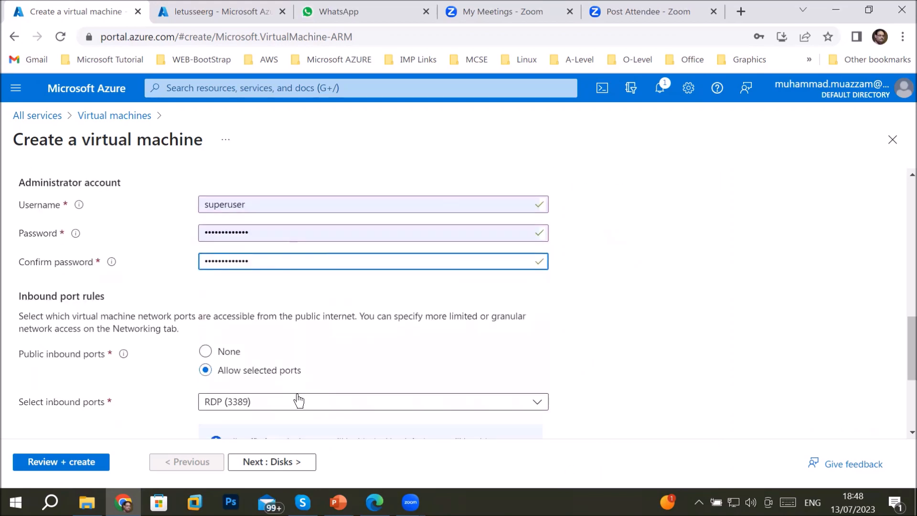
pyautogui.scroll(-2, 297, 399)
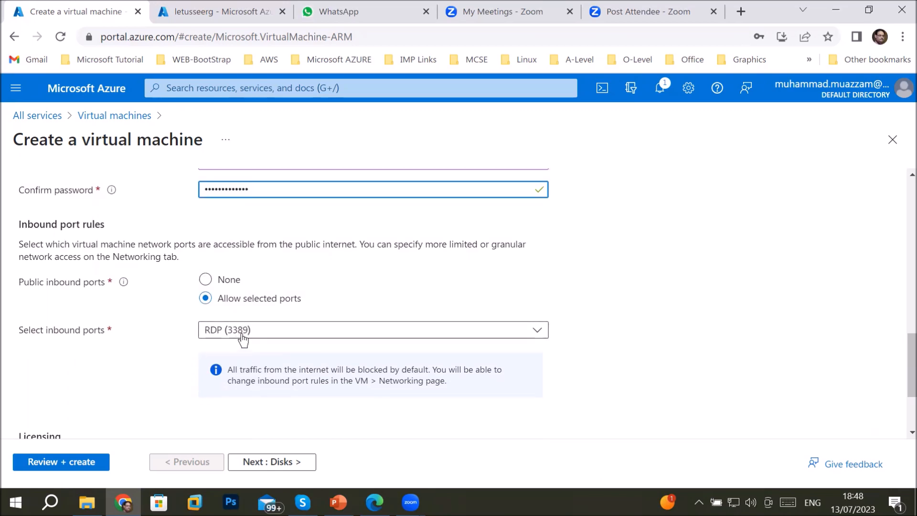
pyautogui.click(273, 336)
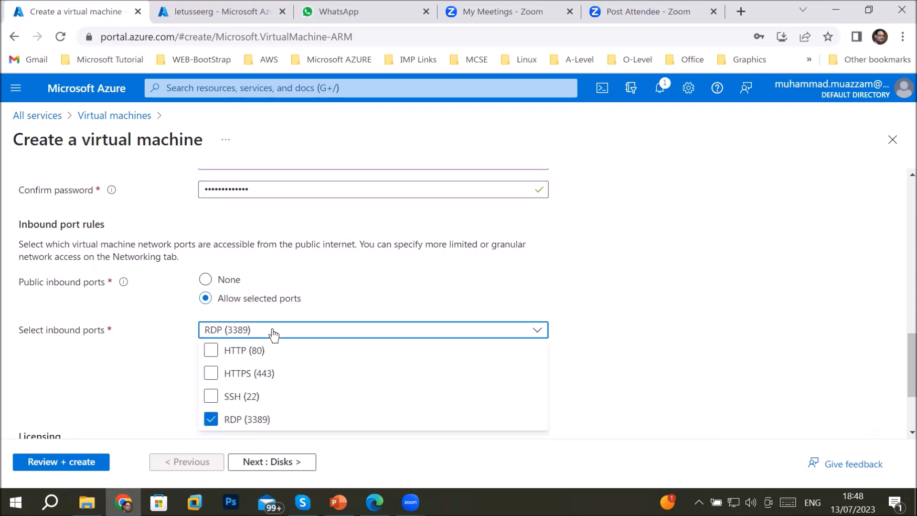
pyautogui.click(211, 351)
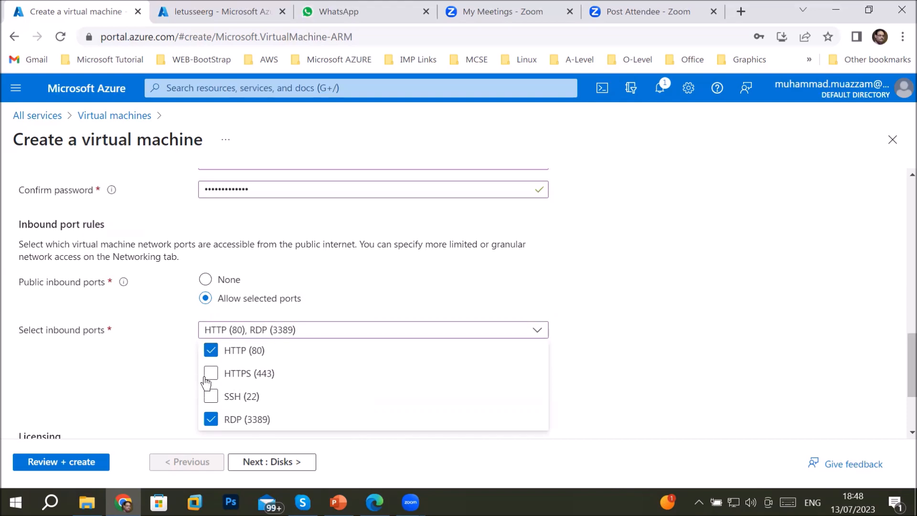
pyautogui.click(146, 360)
pyautogui.click(253, 461)
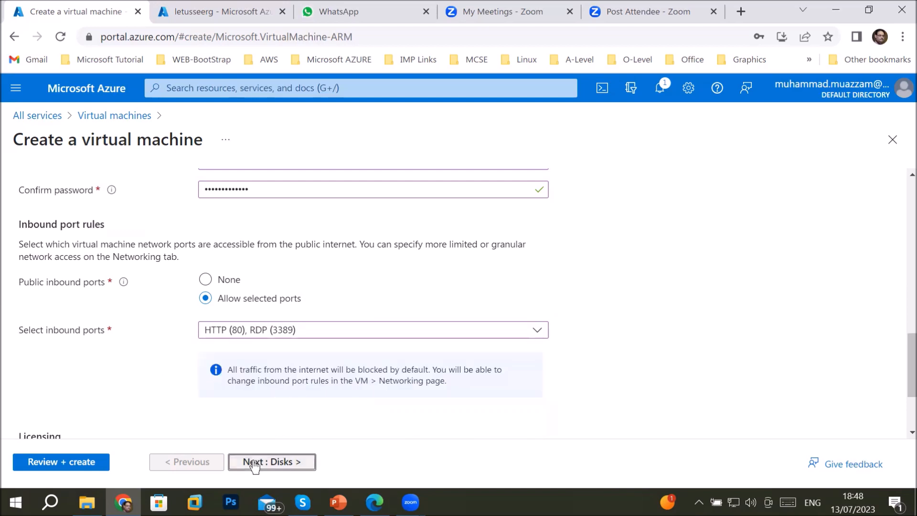
pyautogui.scroll(-3, 540, 310)
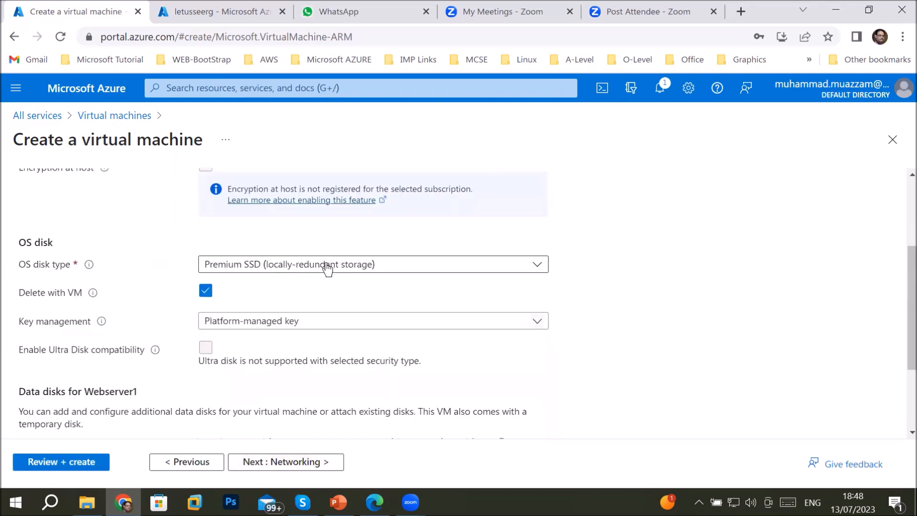
# Set Webserver1's OS disk type to Standard HDD and check the Disks settings
pyautogui.click(327, 268)
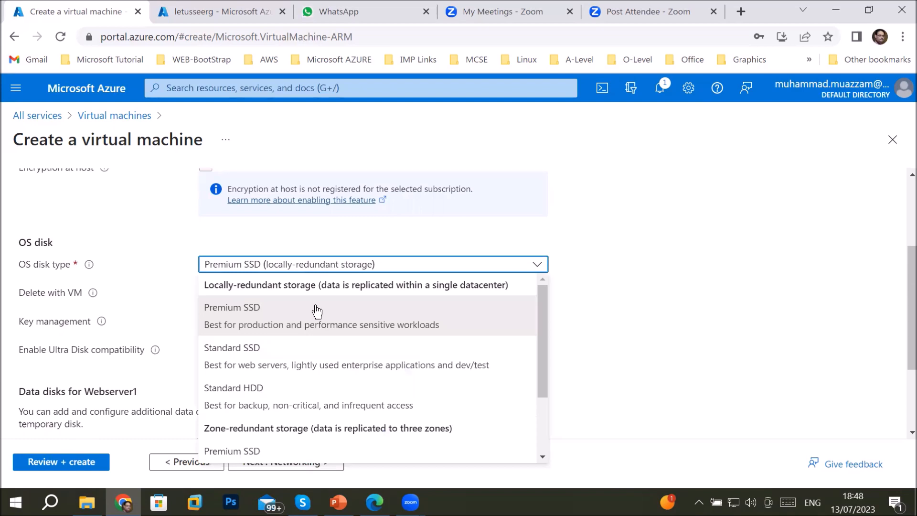
pyautogui.click(242, 404)
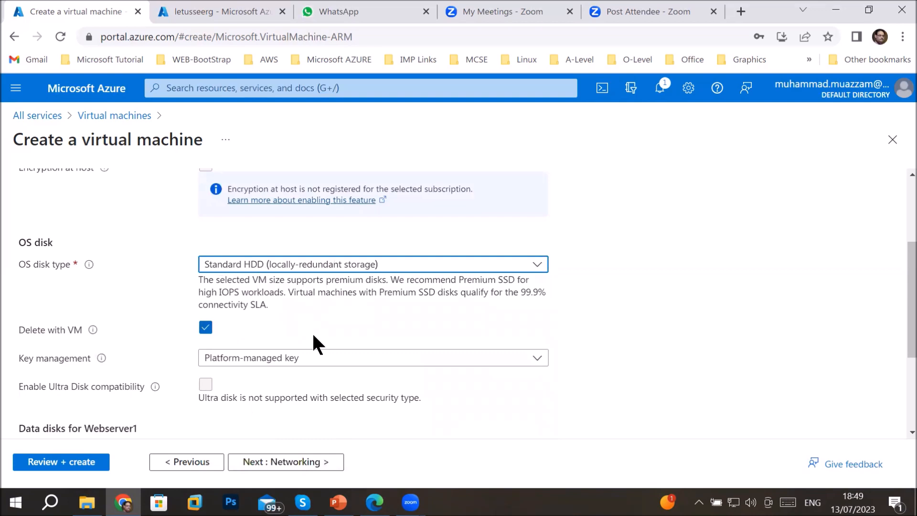
pyautogui.scroll(-3, 344, 359)
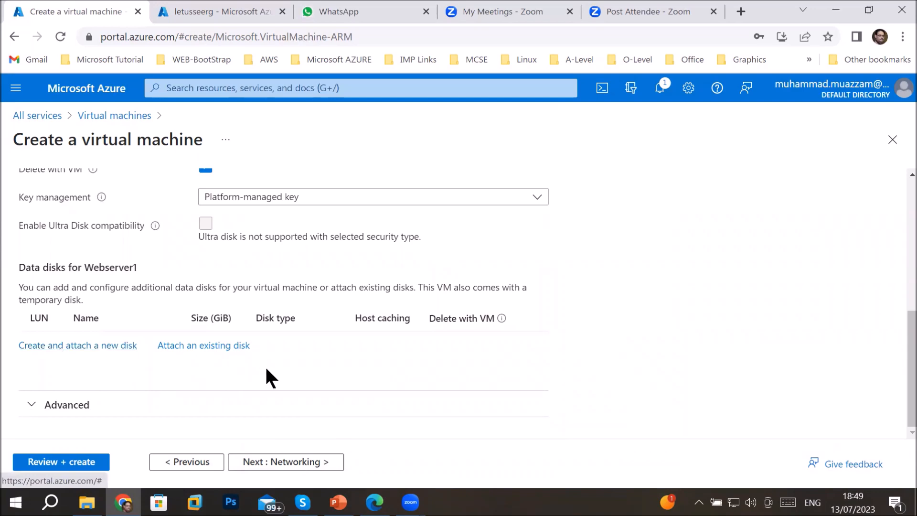
pyautogui.scroll(1, 319, 365)
pyautogui.scroll(2, 318, 365)
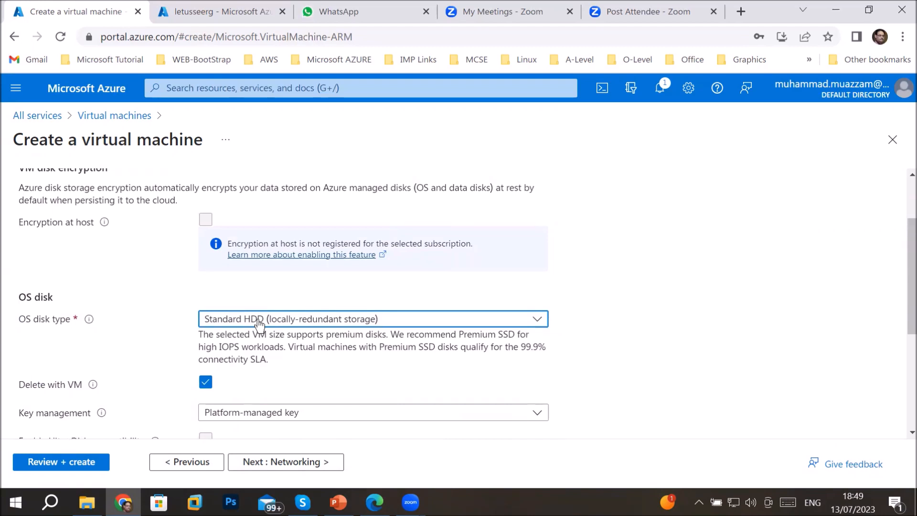
pyautogui.scroll(-3, 265, 339)
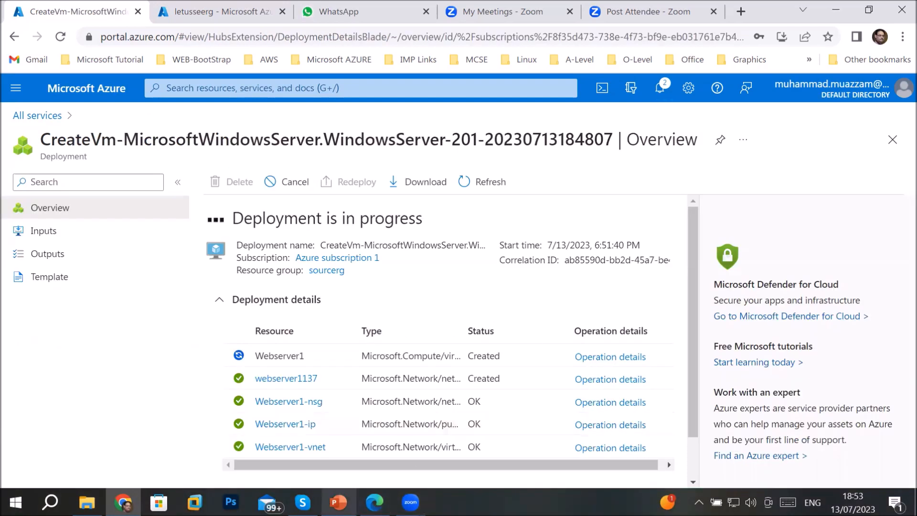
# Go to agenda slide 36 in PowerPoint and open its resource locks documentation link
pyautogui.moveTo(338, 501)
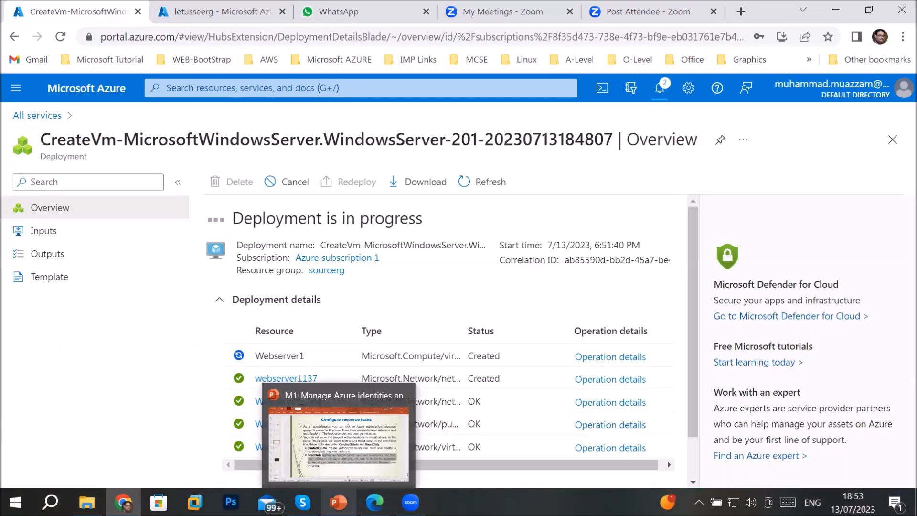
pyautogui.click(338, 442)
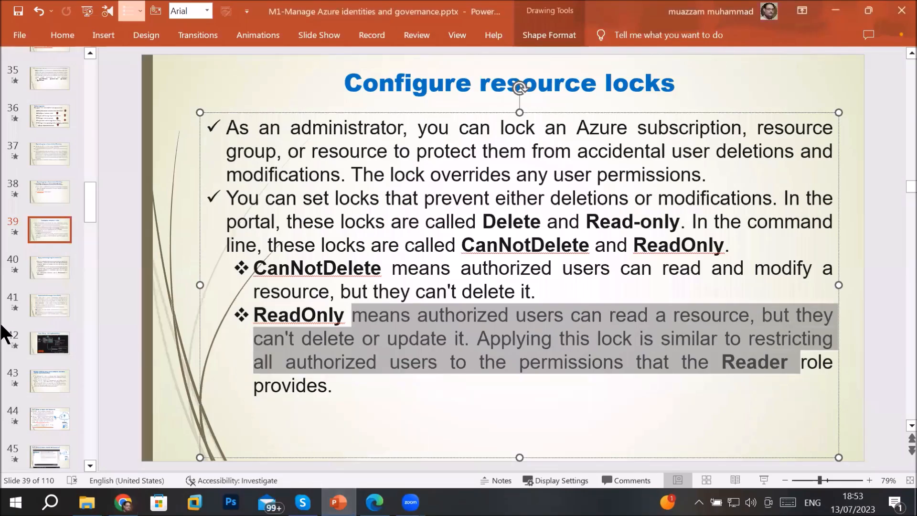
pyautogui.click(52, 117)
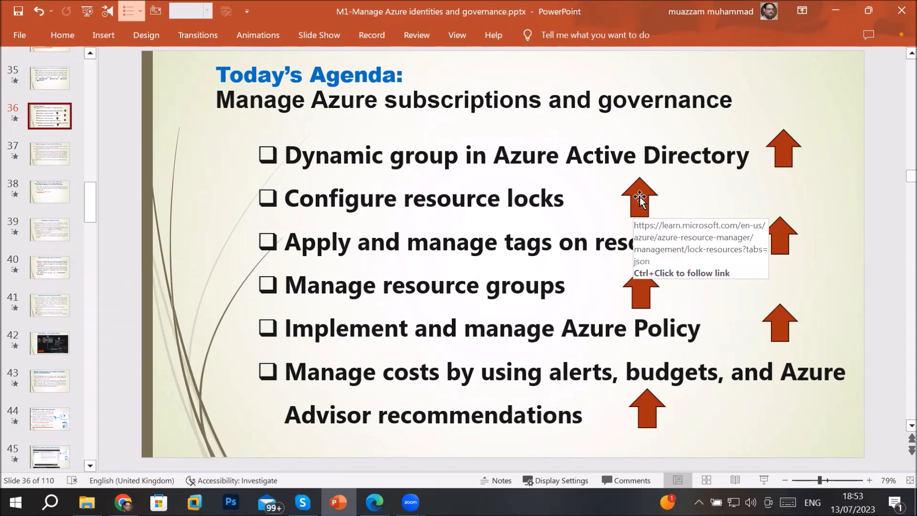
pyautogui.keyDown('ctrl'); pyautogui.click(639, 195); pyautogui.keyUp('ctrl')
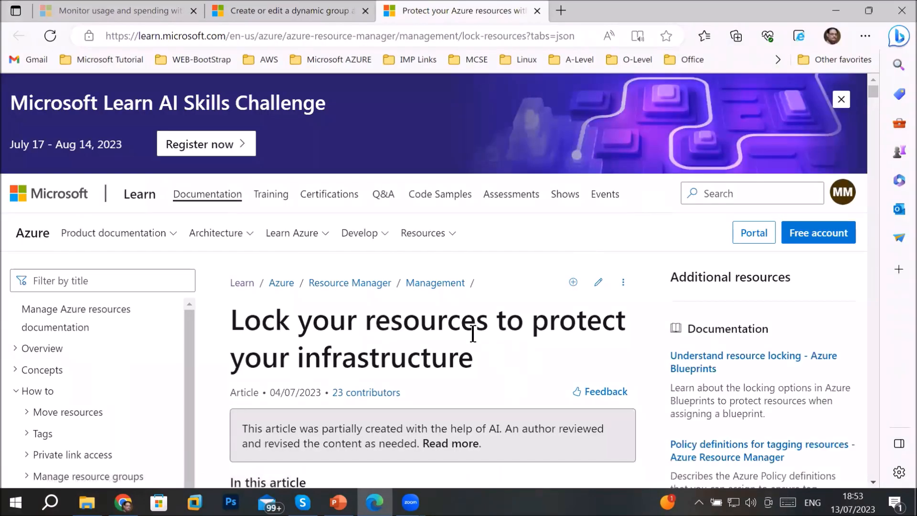
# Highlight that subscriptions and resource groups can be locked against accidental deletion or modification
pyautogui.scroll(-1, 472, 332)
pyautogui.scroll(-2, 473, 332)
pyautogui.moveTo(358, 195); pyautogui.dragTo(597, 210)
pyautogui.moveTo(298, 231); pyautogui.dragTo(465, 234)
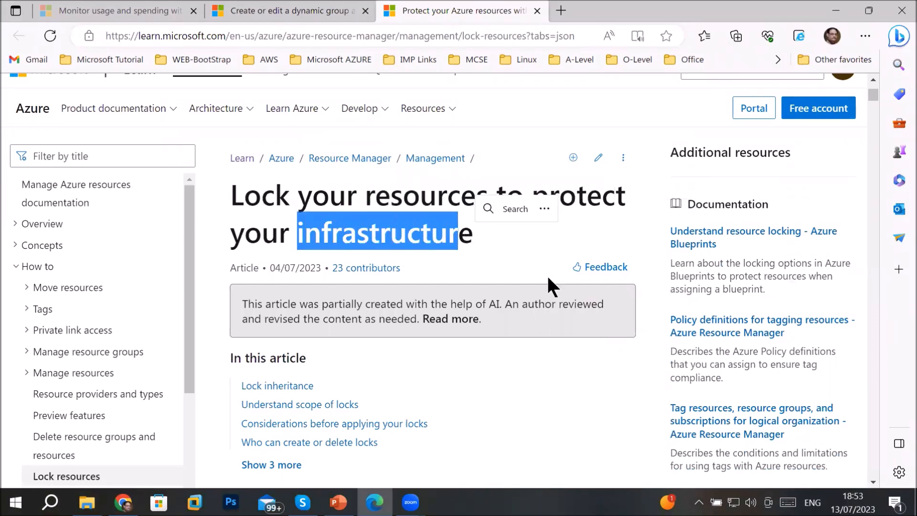
pyautogui.scroll(-2, 452, 303)
pyautogui.scroll(-5, 453, 307)
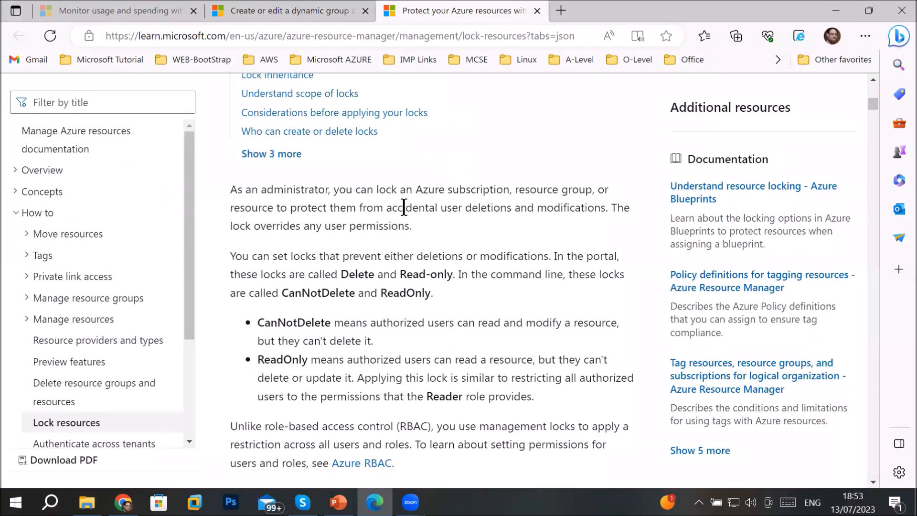
pyautogui.moveTo(406, 189); pyautogui.dragTo(590, 191)
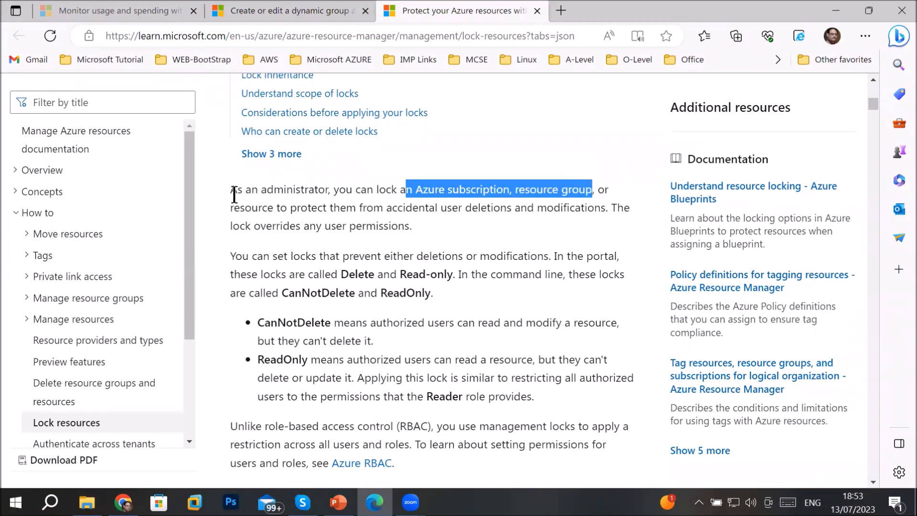
pyautogui.moveTo(231, 209); pyautogui.dragTo(378, 216)
pyautogui.moveTo(438, 215); pyautogui.dragTo(610, 212)
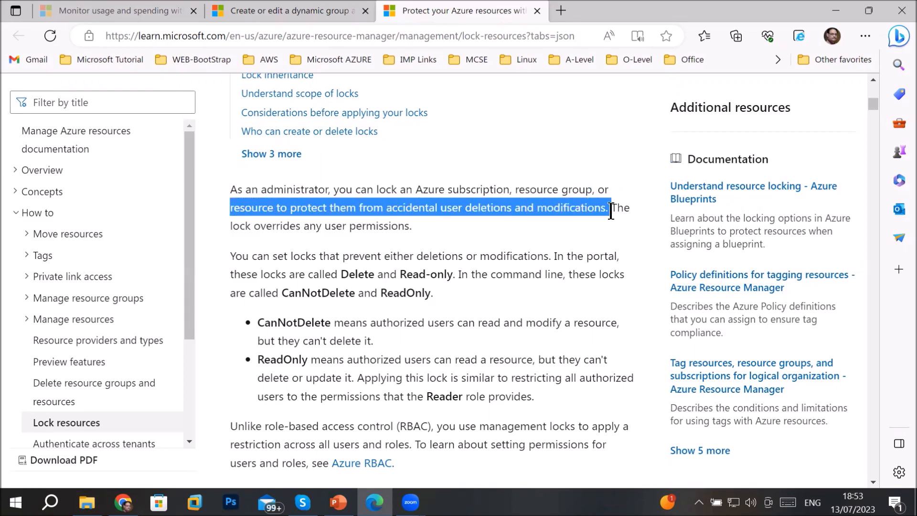
pyautogui.moveTo(612, 210); pyautogui.dragTo(611, 210)
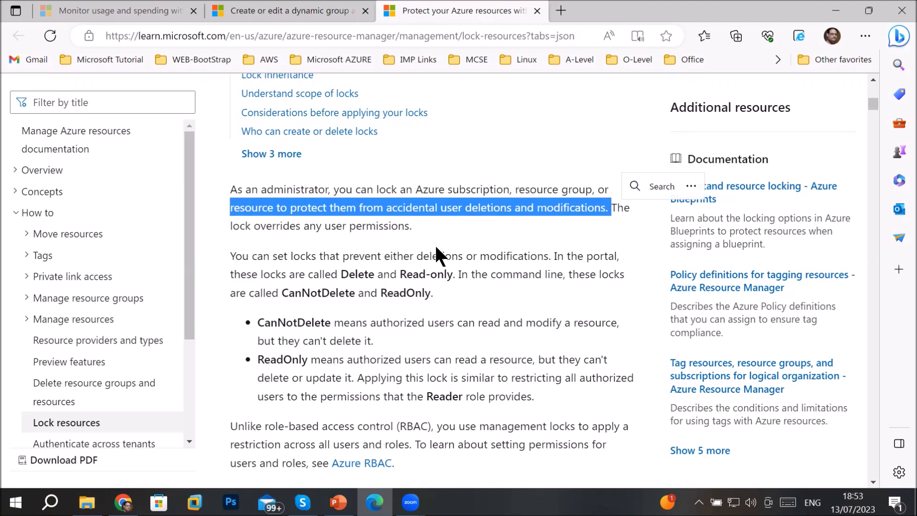
# Highlight the Delete and Read-only lock types, CanNotDelete behaviour and the Reader role
pyautogui.moveTo(338, 274); pyautogui.dragTo(453, 276)
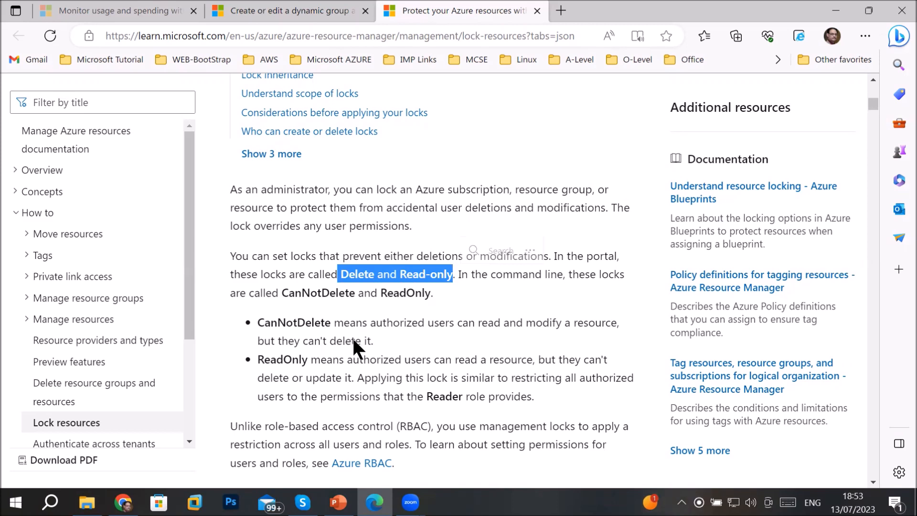
pyautogui.moveTo(362, 322); pyautogui.dragTo(385, 333)
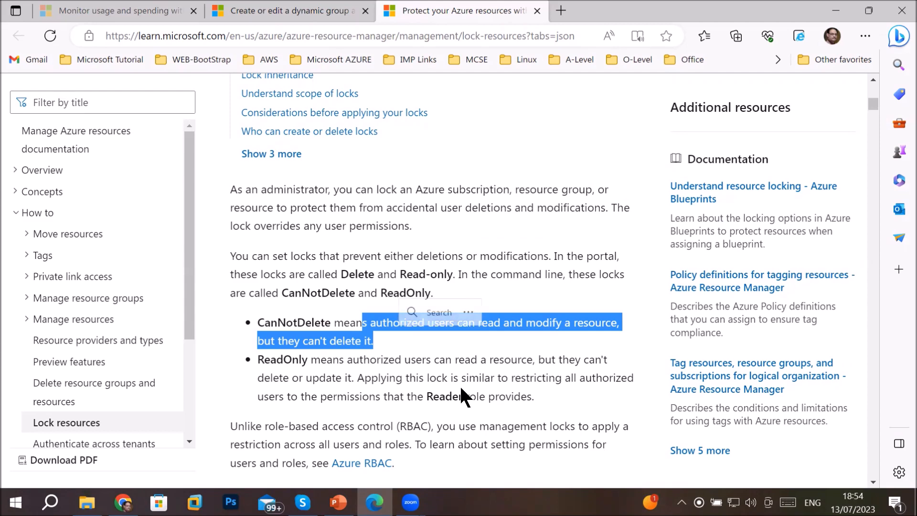
pyautogui.moveTo(417, 397); pyautogui.dragTo(467, 396)
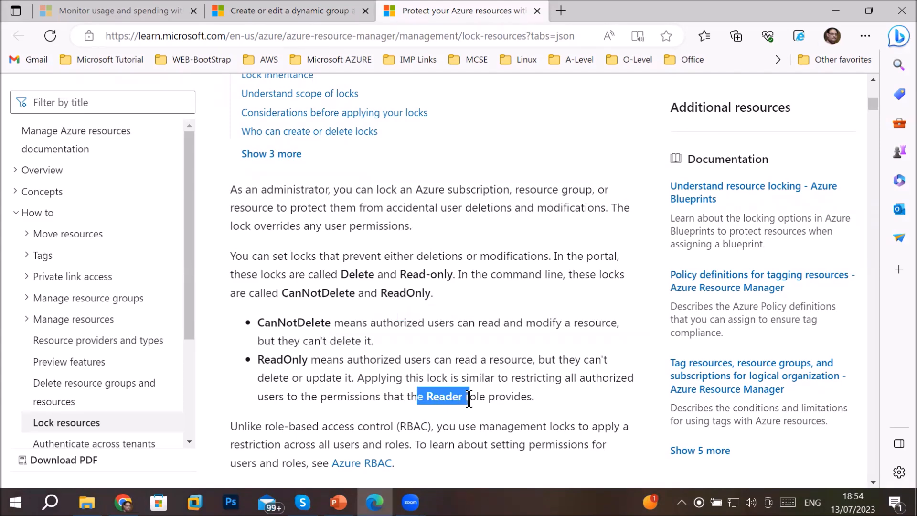
pyautogui.scroll(-5, 450, 360)
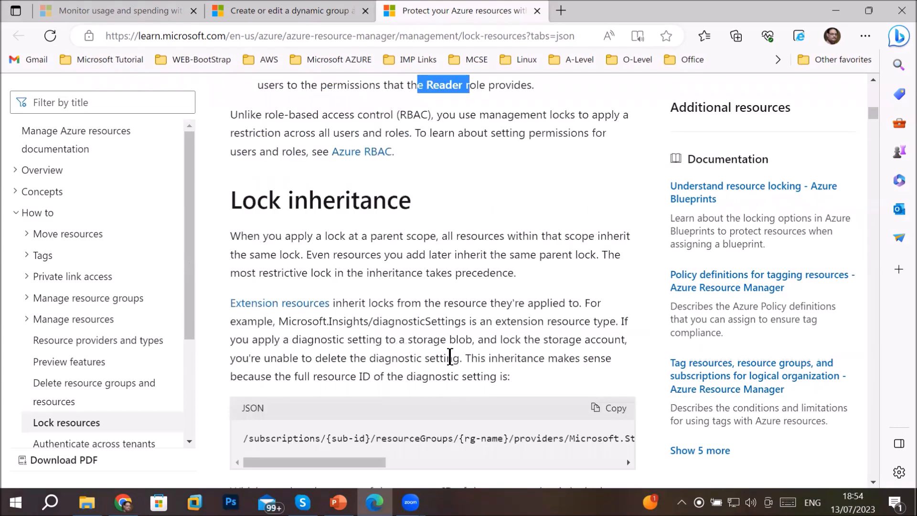
pyautogui.scroll(-6, 450, 360)
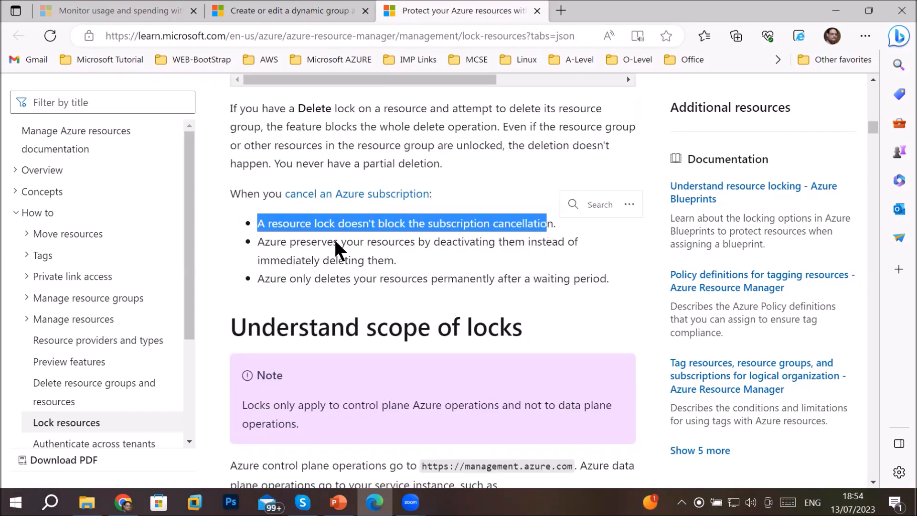
pyautogui.moveTo(277, 241); pyautogui.dragTo(617, 286)
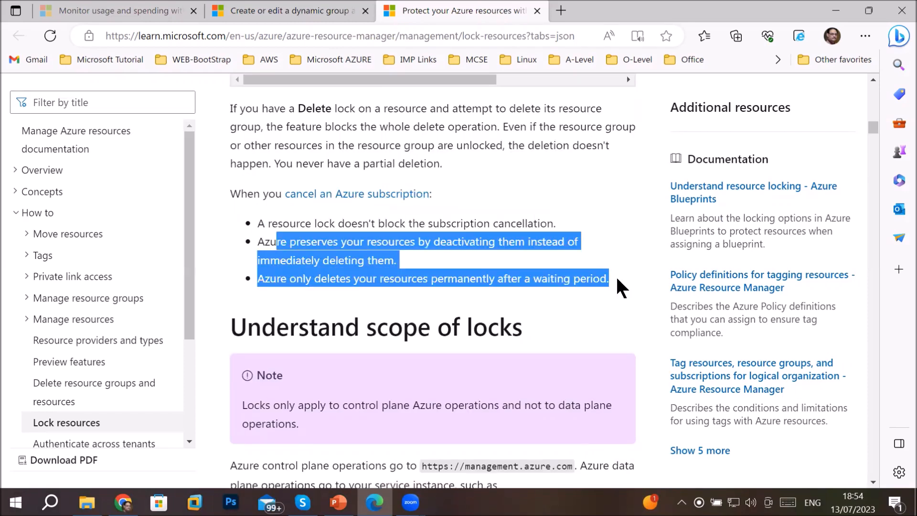
pyautogui.scroll(-5, 567, 291)
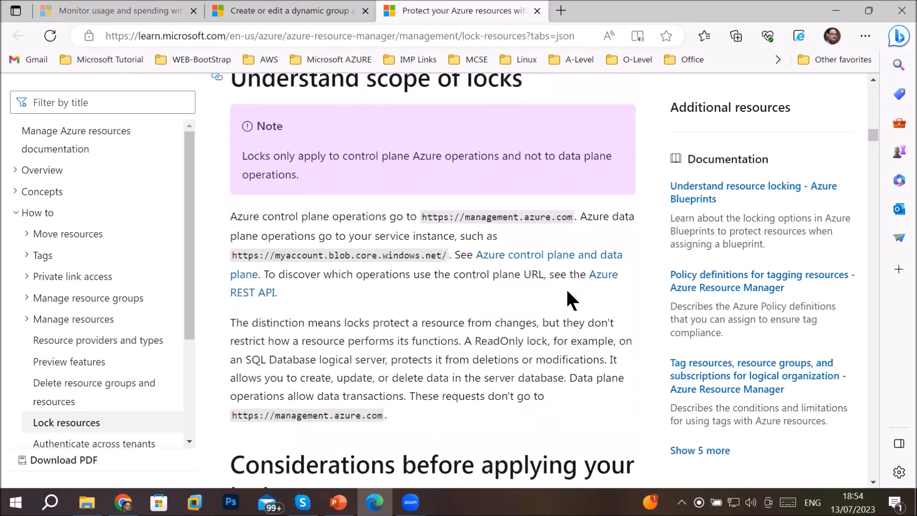
pyautogui.scroll(-5, 568, 291)
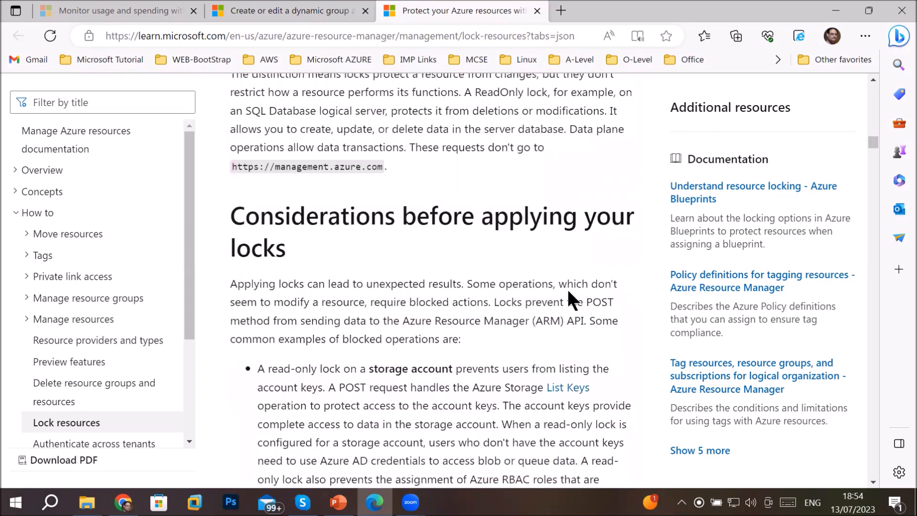
pyautogui.scroll(-2, 567, 291)
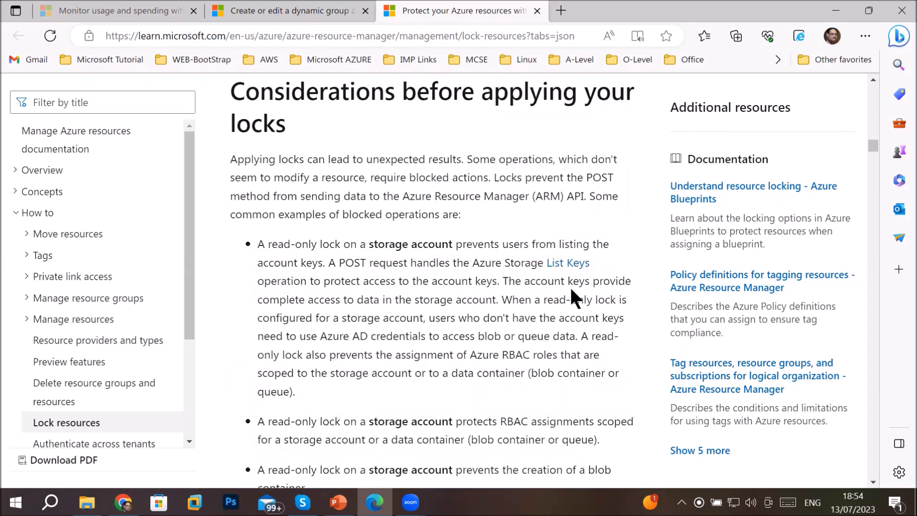
pyautogui.moveTo(253, 241); pyautogui.dragTo(537, 449)
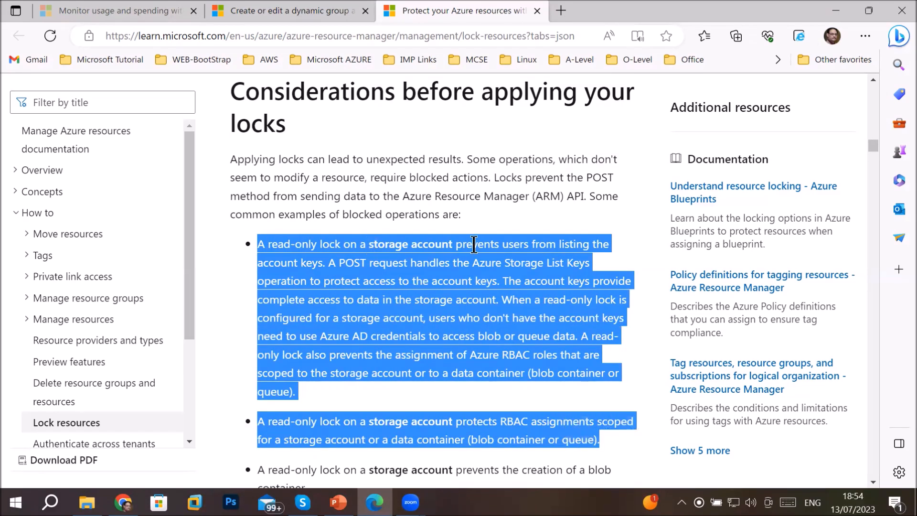
pyautogui.click(385, 364)
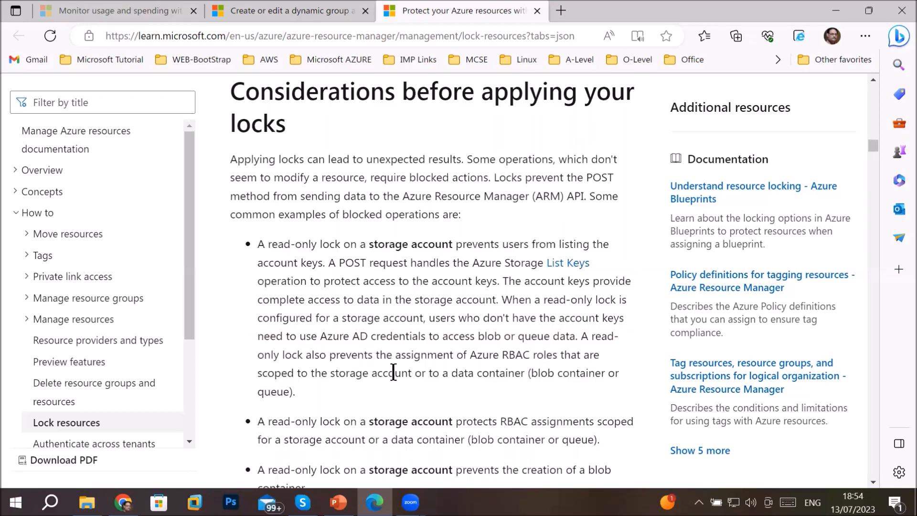
pyautogui.scroll(-3, 393, 374)
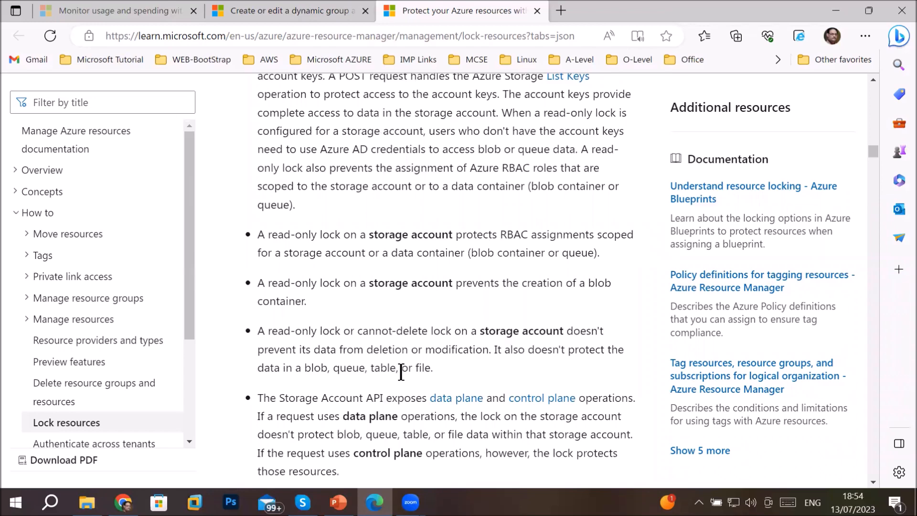
pyautogui.scroll(-3, 401, 371)
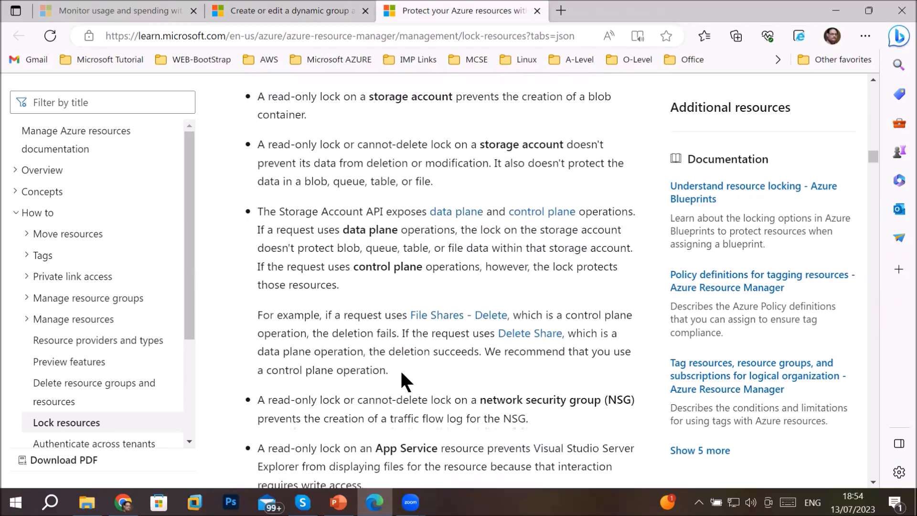
pyautogui.scroll(-2, 401, 373)
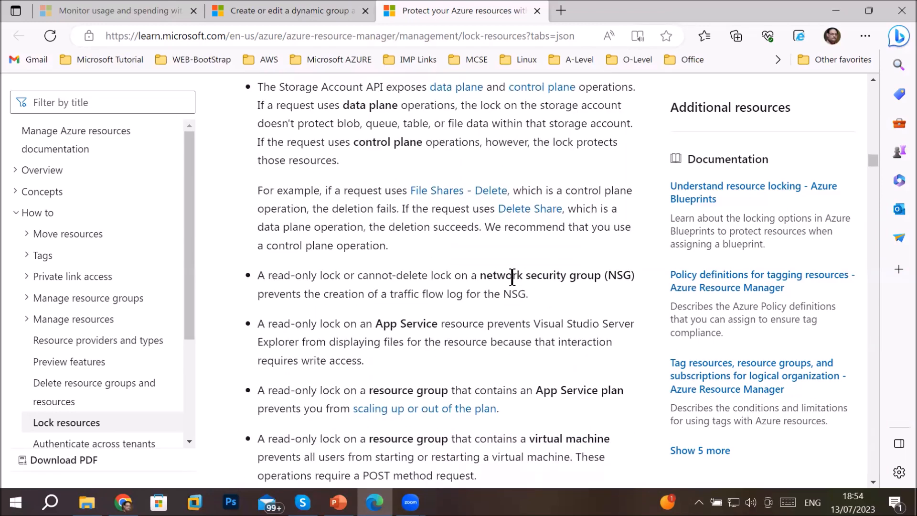
pyautogui.moveTo(496, 275); pyautogui.dragTo(633, 276)
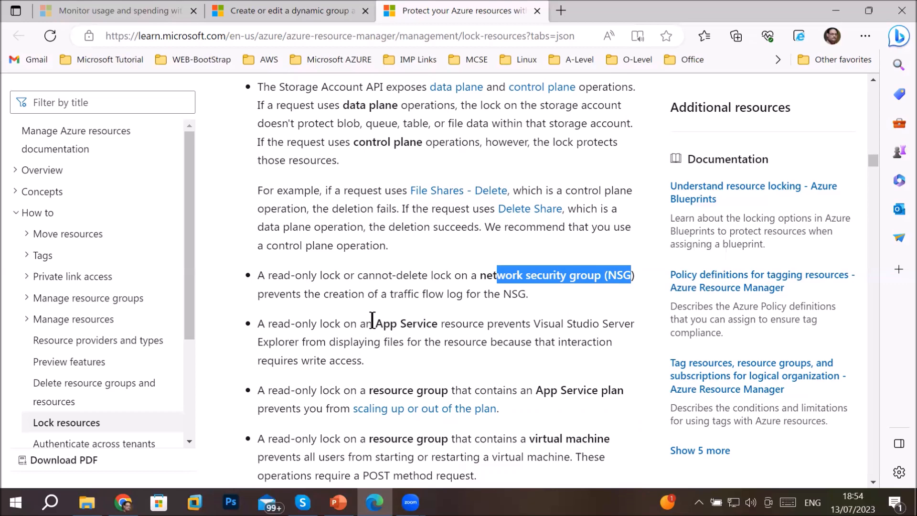
pyautogui.moveTo(372, 324); pyautogui.dragTo(475, 325)
pyautogui.moveTo(369, 391); pyautogui.dragTo(447, 398)
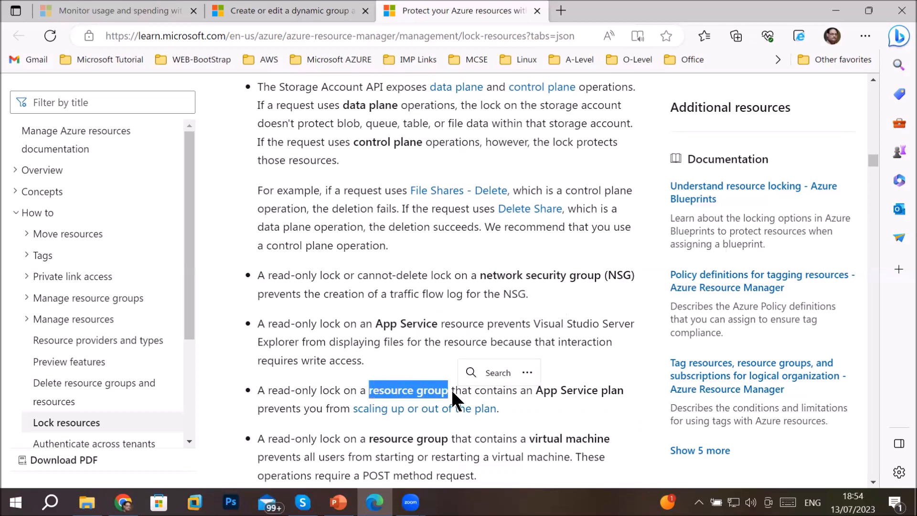
pyautogui.scroll(-3, 453, 386)
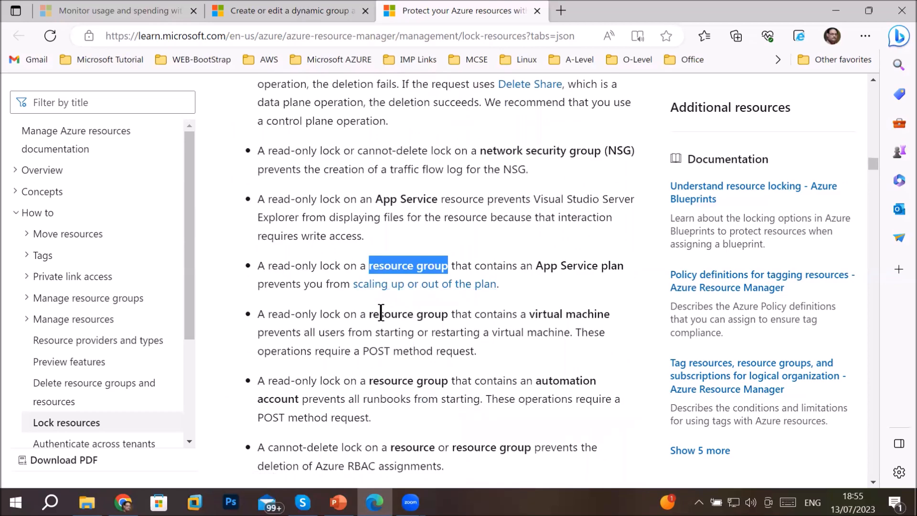
pyautogui.moveTo(368, 314); pyautogui.dragTo(603, 314)
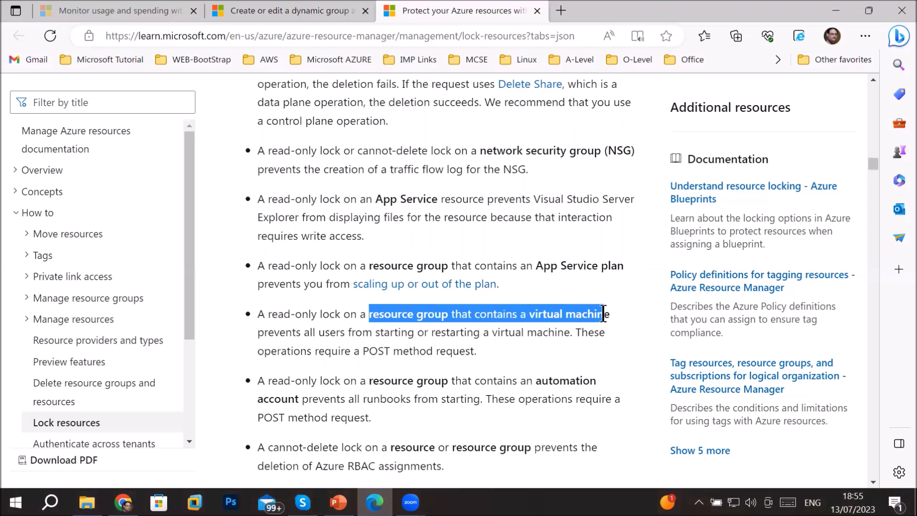
pyautogui.moveTo(263, 332); pyautogui.dragTo(412, 333)
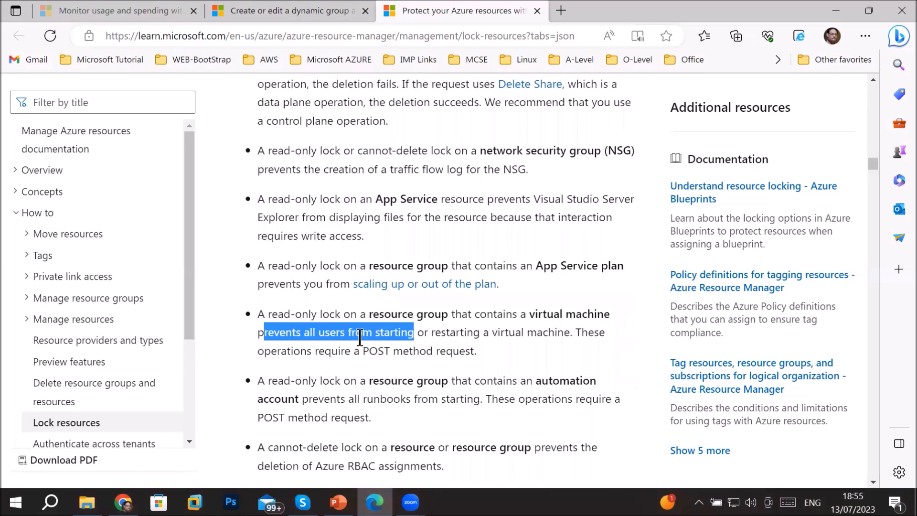
pyautogui.click(392, 343)
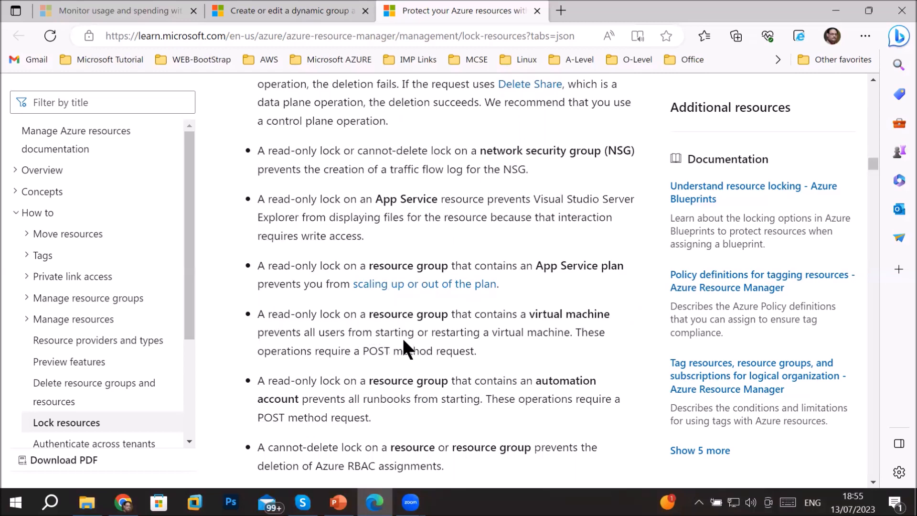
pyautogui.doubleClick(377, 332)
pyautogui.moveTo(429, 333); pyautogui.dragTo(578, 333)
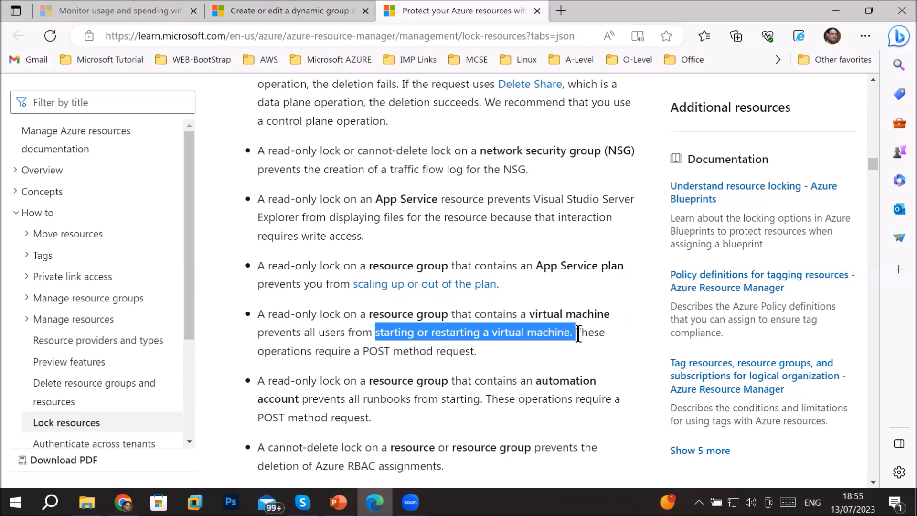
pyautogui.moveTo(368, 314); pyautogui.dragTo(436, 315)
pyautogui.moveTo(528, 314); pyautogui.dragTo(606, 314)
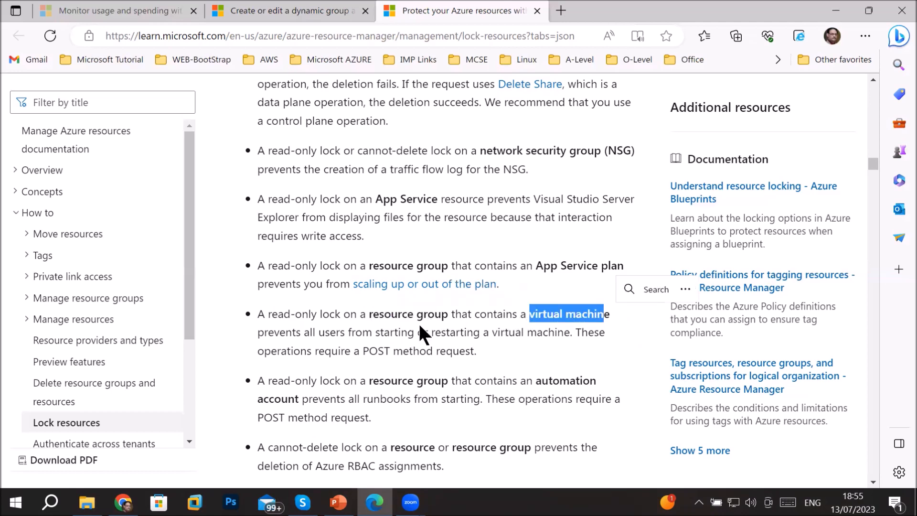
pyautogui.moveTo(378, 329); pyautogui.dragTo(481, 333)
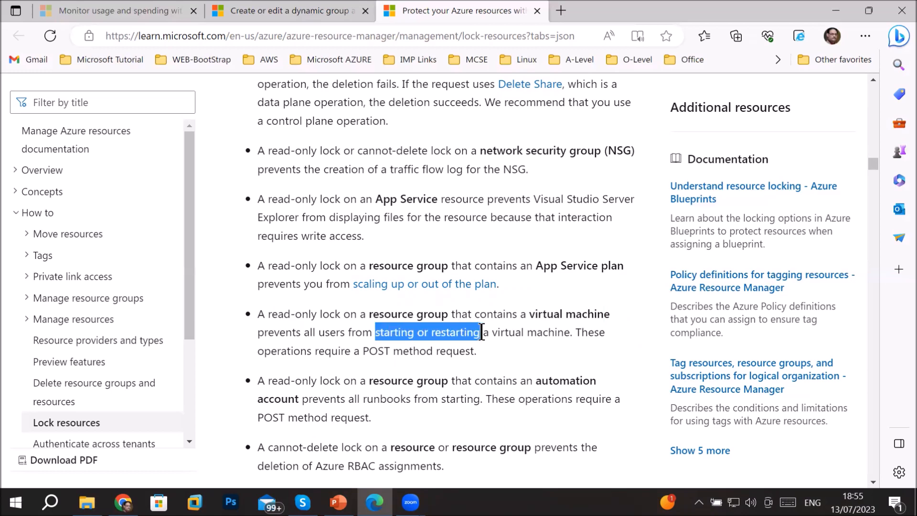
pyautogui.moveTo(480, 332); pyautogui.dragTo(480, 332)
pyautogui.moveTo(262, 316); pyautogui.dragTo(341, 315)
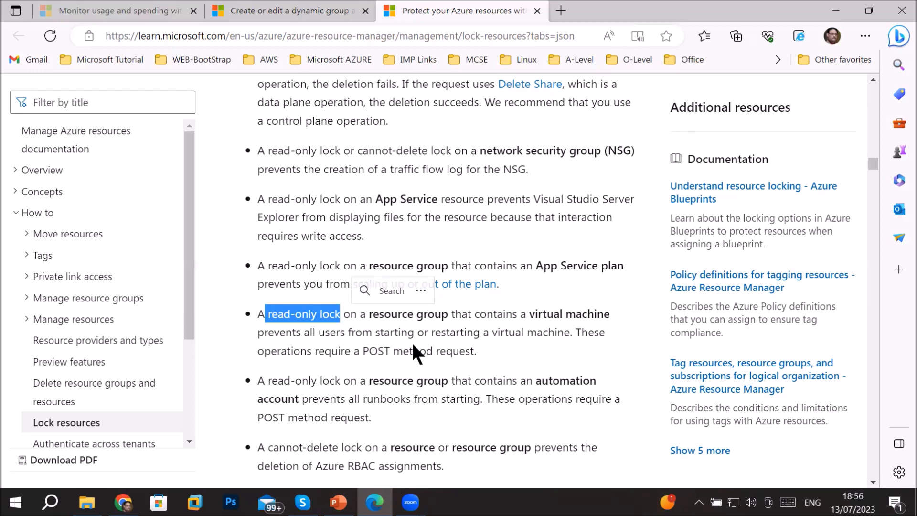
pyautogui.moveTo(530, 313); pyautogui.dragTo(605, 314)
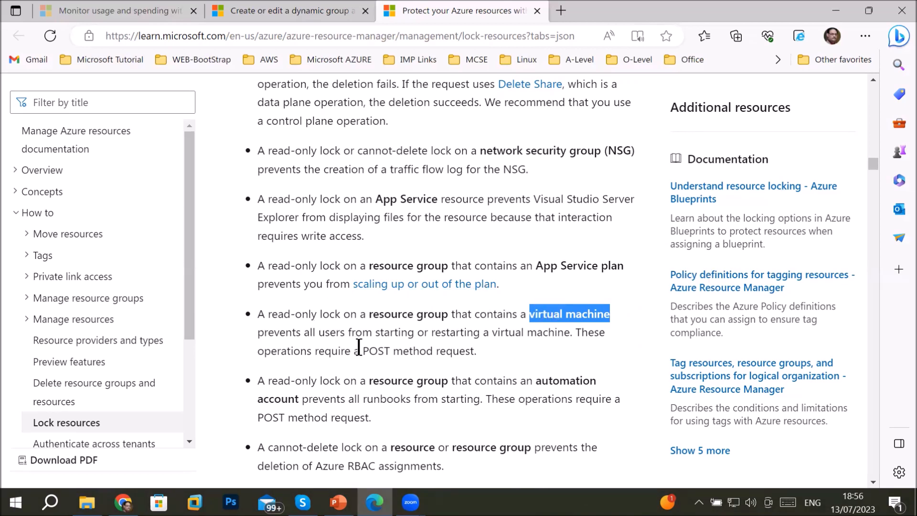
pyautogui.scroll(-2, 373, 341)
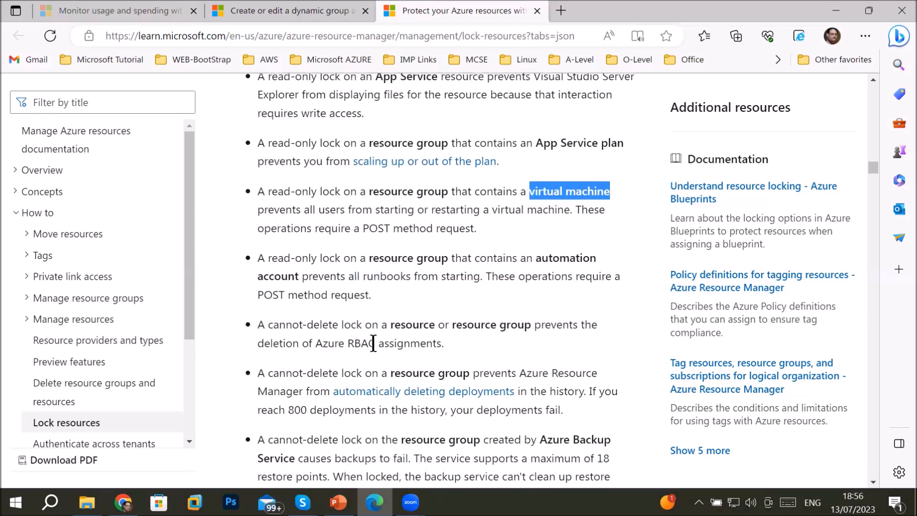
pyautogui.scroll(-2, 375, 339)
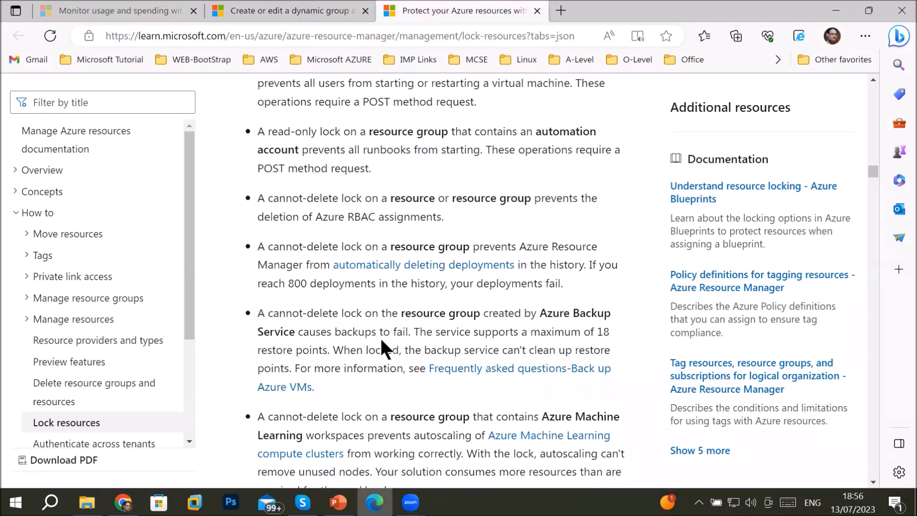
pyautogui.scroll(-2, 381, 340)
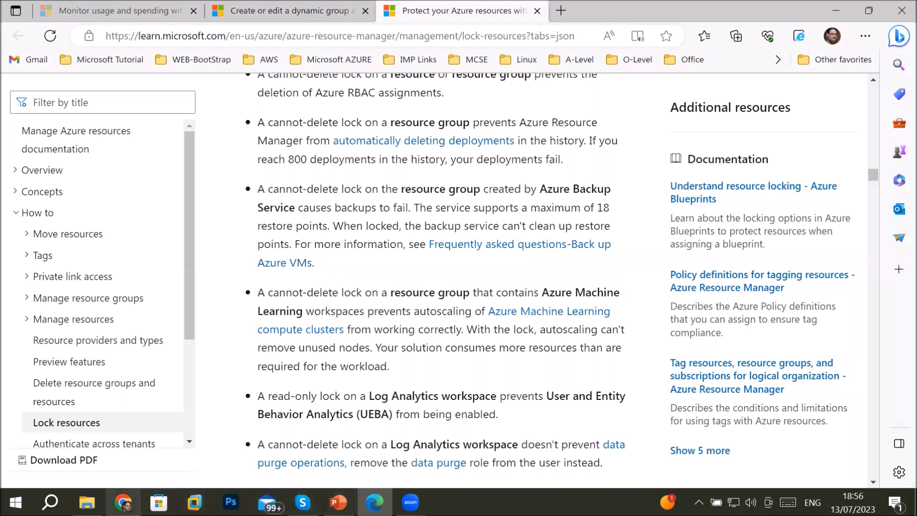
# Open the deployed Webserver1 VM and highlight resource locks on the agenda slide
pyautogui.click(123, 502)
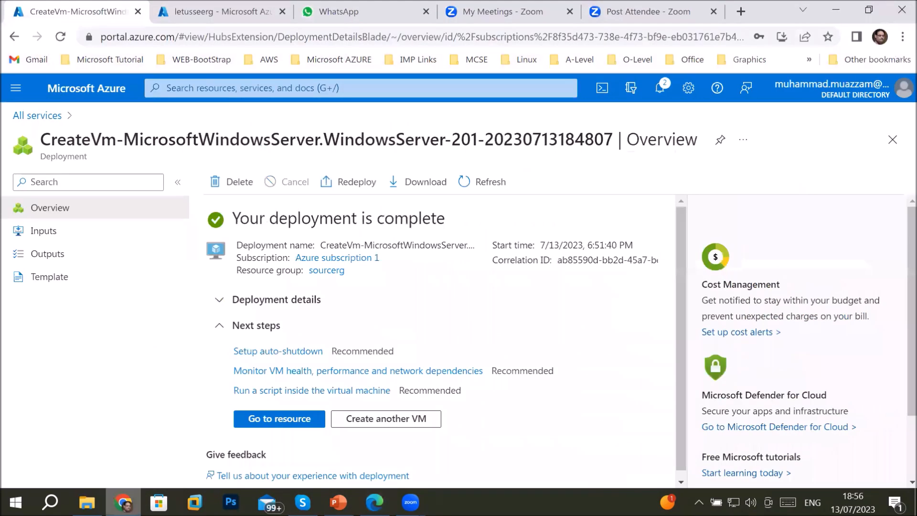
pyautogui.click(268, 419)
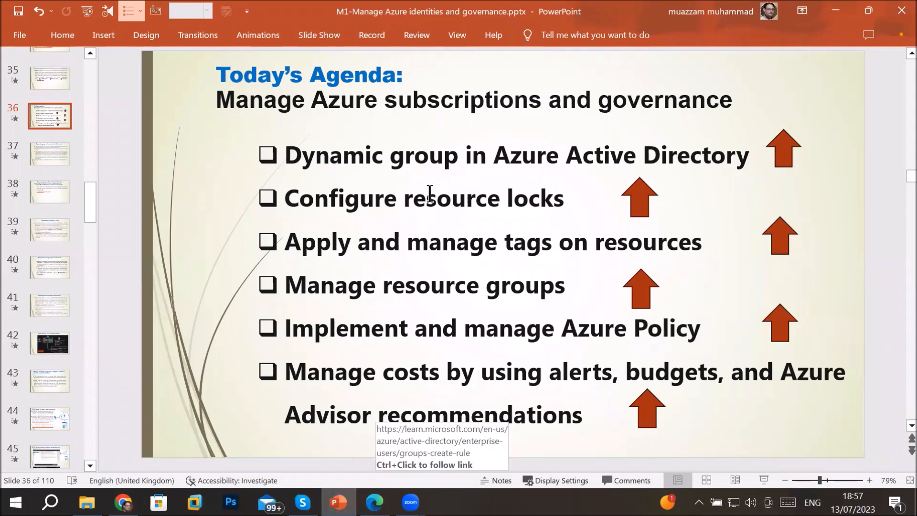
pyautogui.moveTo(405, 197); pyautogui.dragTo(563, 199)
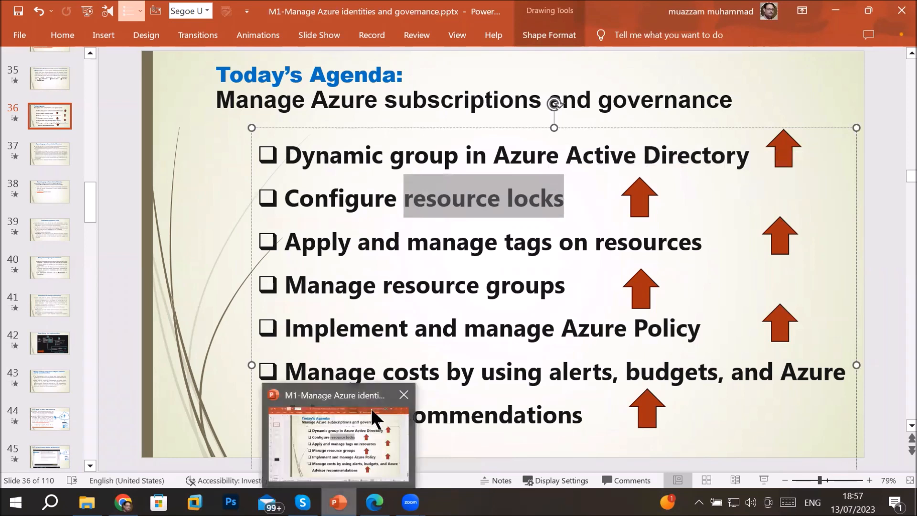
# Highlight the agenda items on tags, resource groups and Azure Policy, plus the subscriptions title
pyautogui.moveTo(286, 241); pyautogui.dragTo(650, 259)
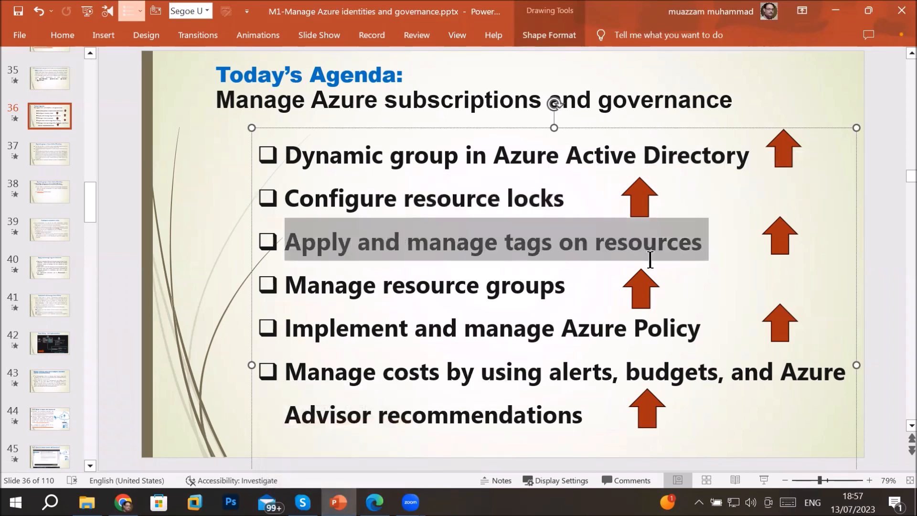
pyautogui.moveTo(331, 286); pyautogui.dragTo(547, 288)
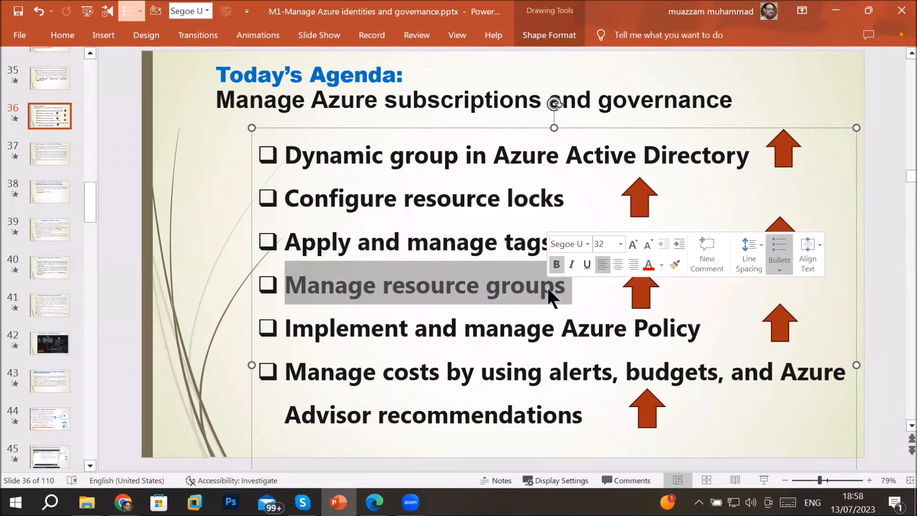
pyautogui.moveTo(464, 329); pyautogui.dragTo(659, 339)
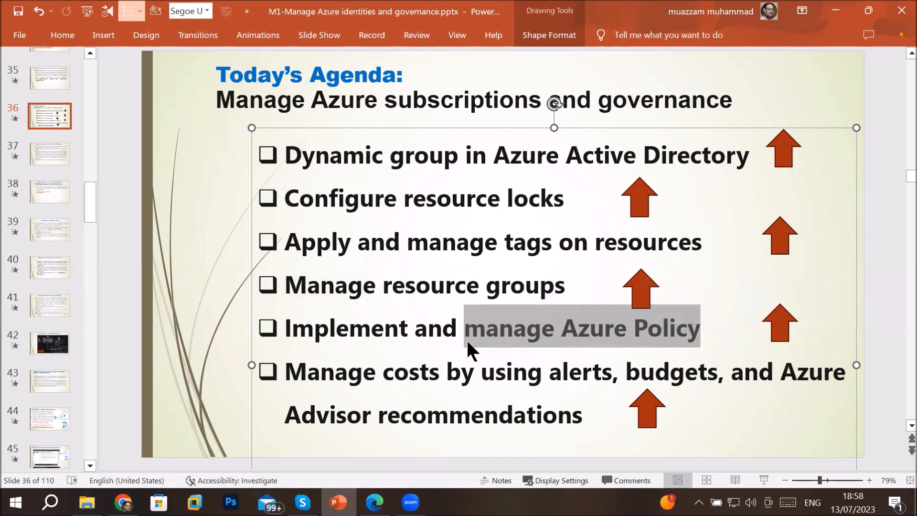
pyautogui.moveTo(217, 100); pyautogui.dragTo(678, 100)
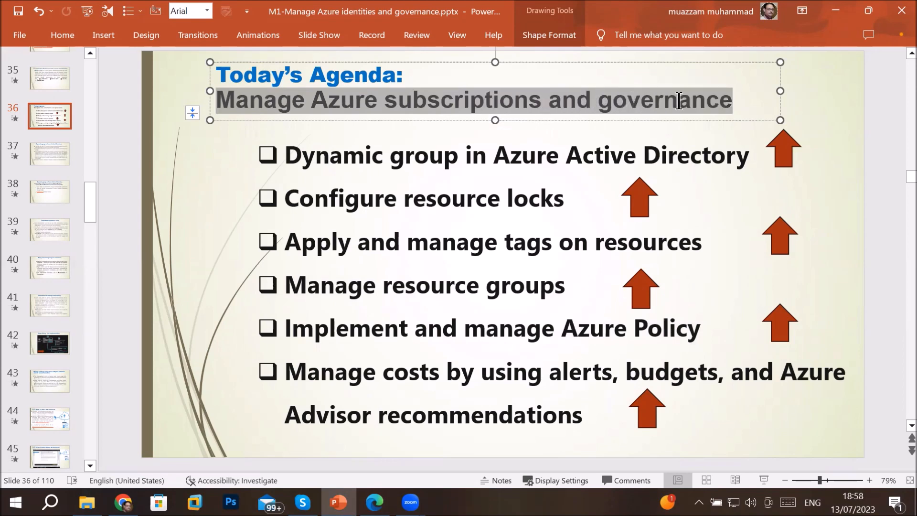
# Scroll to the Configure resource locks slide and return to the Azure portal's resource groups
pyautogui.scroll(-3, 281, 275)
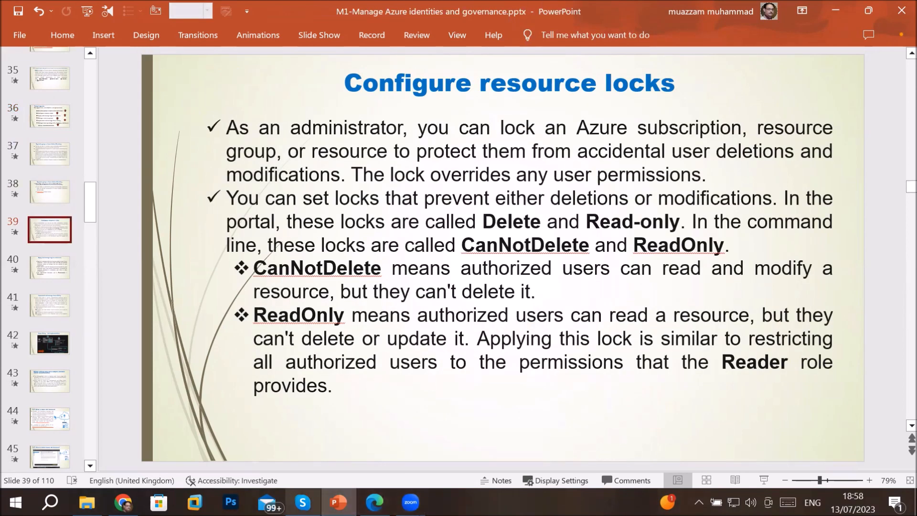
pyautogui.click(124, 502)
pyautogui.click(43, 112)
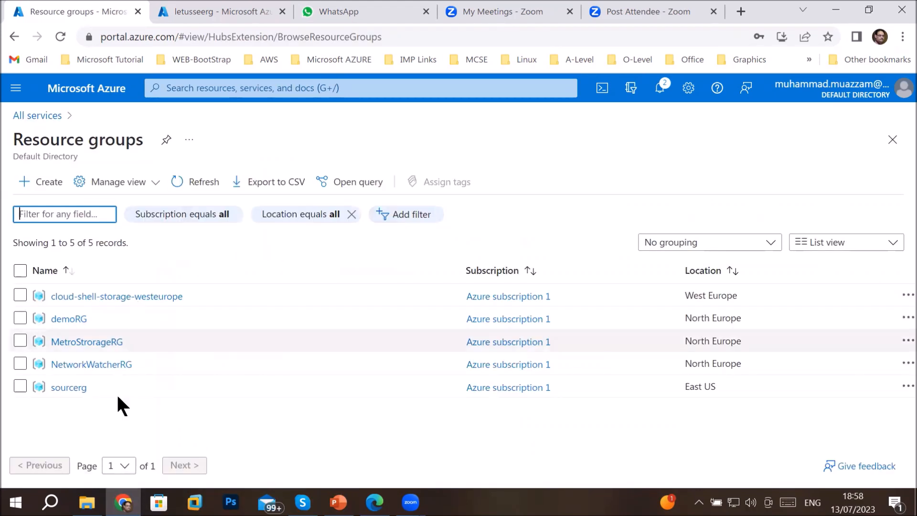
# Open sourcerg, view Webserver1, then return to the resource groups and reopen sourcerg
pyautogui.click(62, 388)
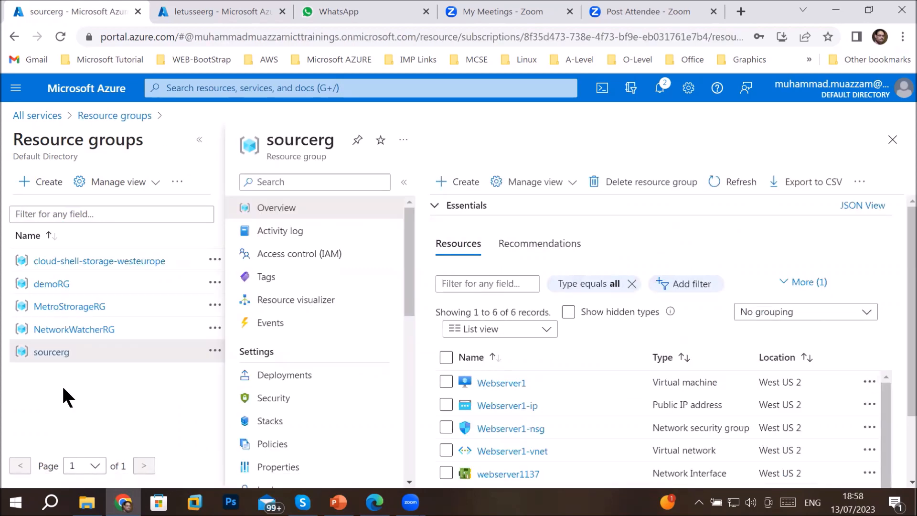
pyautogui.click(501, 383)
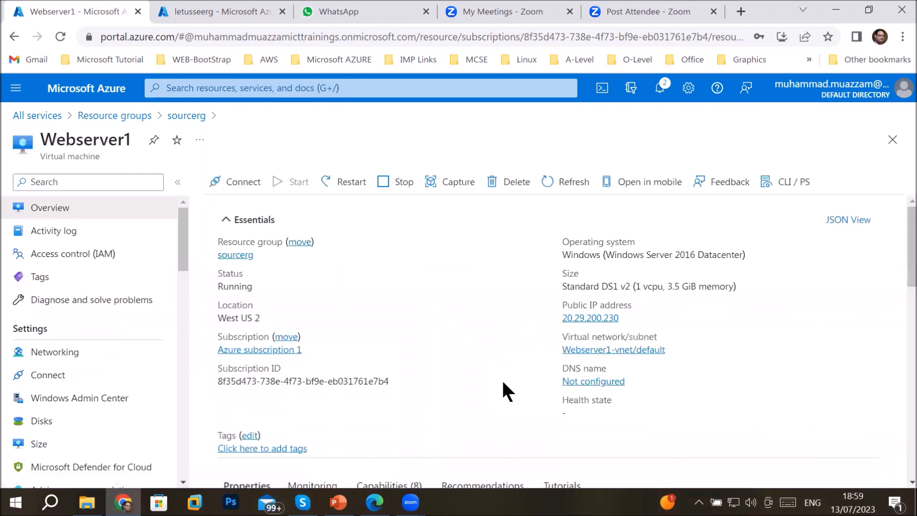
pyautogui.moveTo(178, 248); pyautogui.dragTo(177, 297)
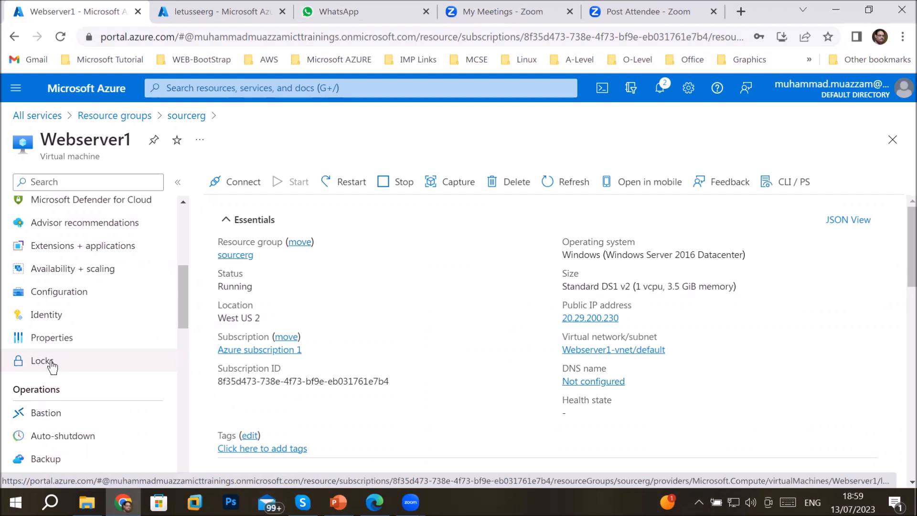
pyautogui.click(129, 116)
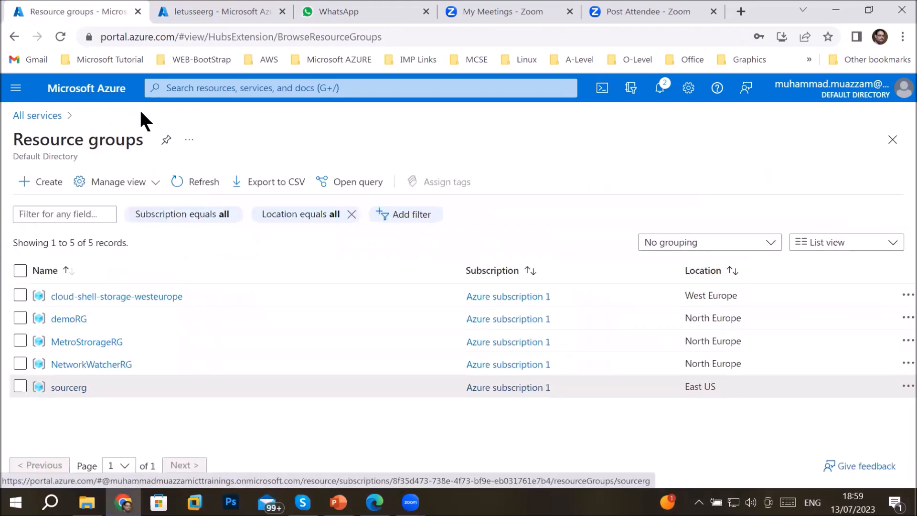
pyautogui.click(73, 387)
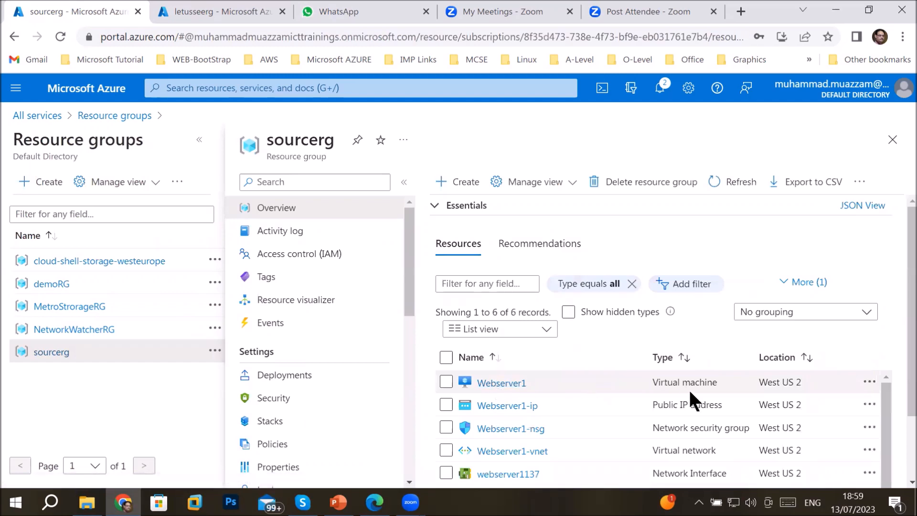
# Point out Webserver1-ip, the network security group, virtual network, network interface, OS disk and West US 2 location
pyautogui.moveTo(652, 405); pyautogui.dragTo(722, 403)
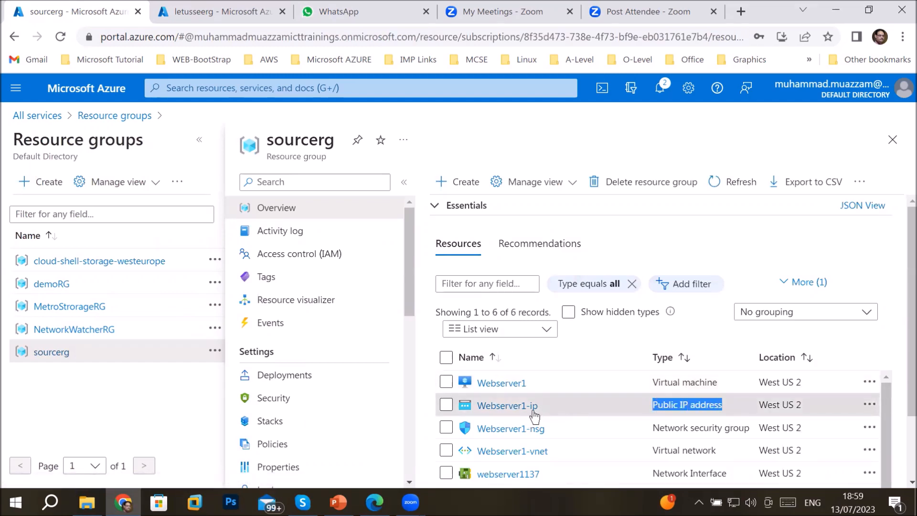
pyautogui.moveTo(652, 427); pyautogui.dragTo(749, 428)
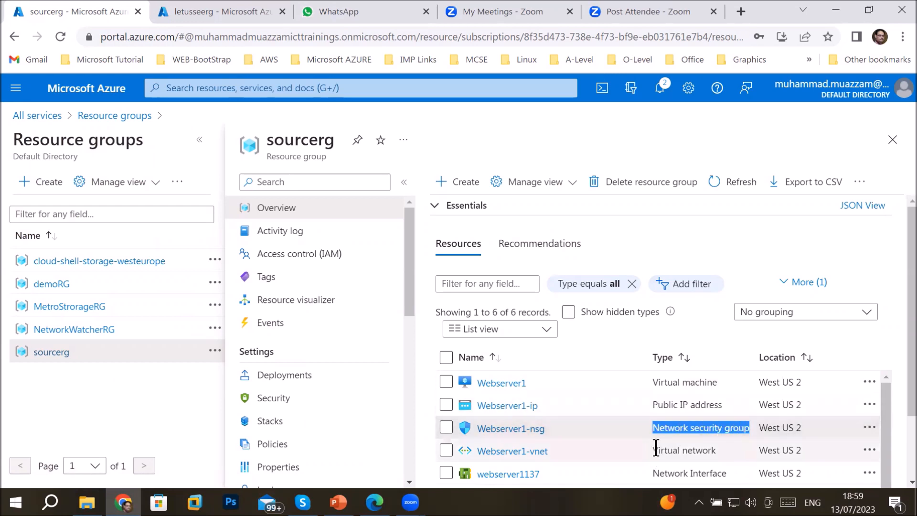
pyautogui.moveTo(656, 448); pyautogui.dragTo(719, 457)
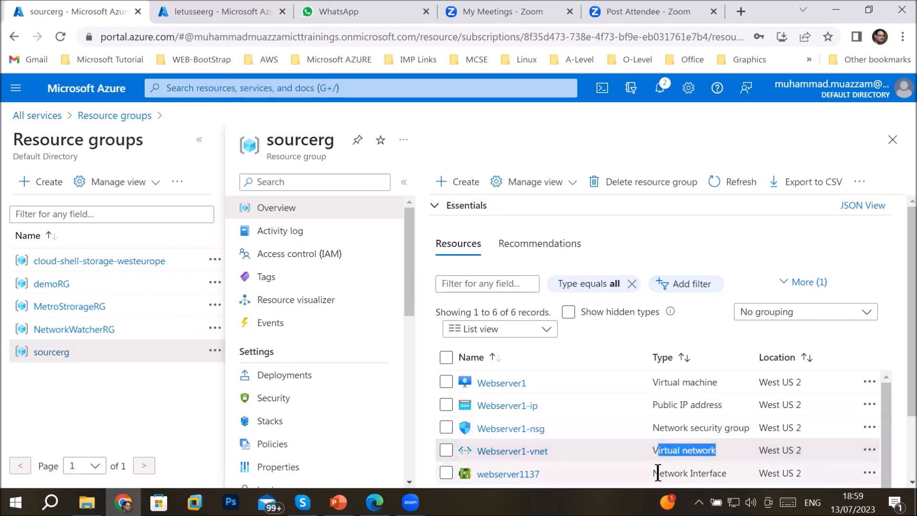
pyautogui.moveTo(653, 473); pyautogui.dragTo(709, 472)
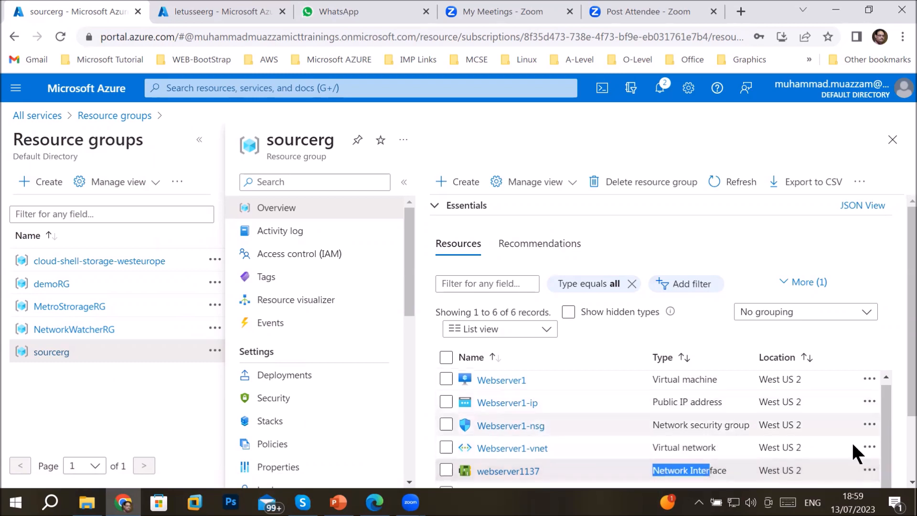
pyautogui.scroll(-3, 896, 429)
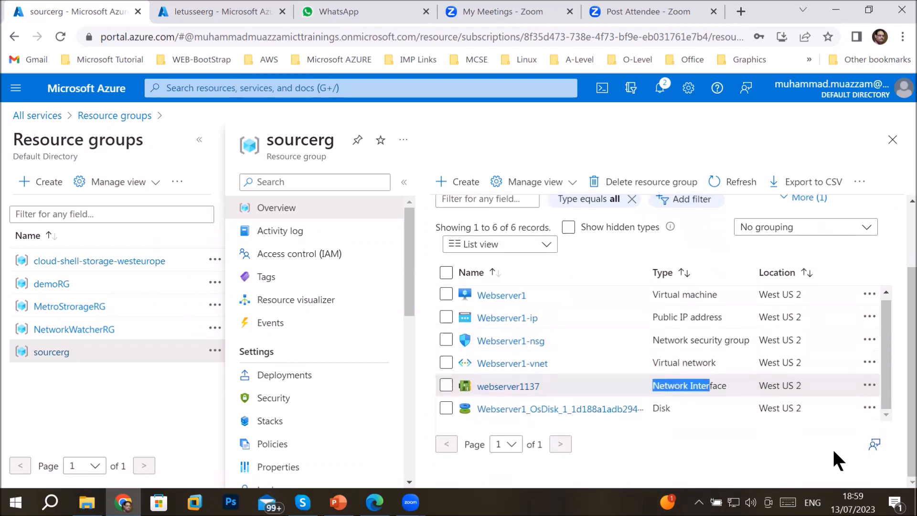
pyautogui.doubleClick(653, 409)
pyautogui.click(762, 293)
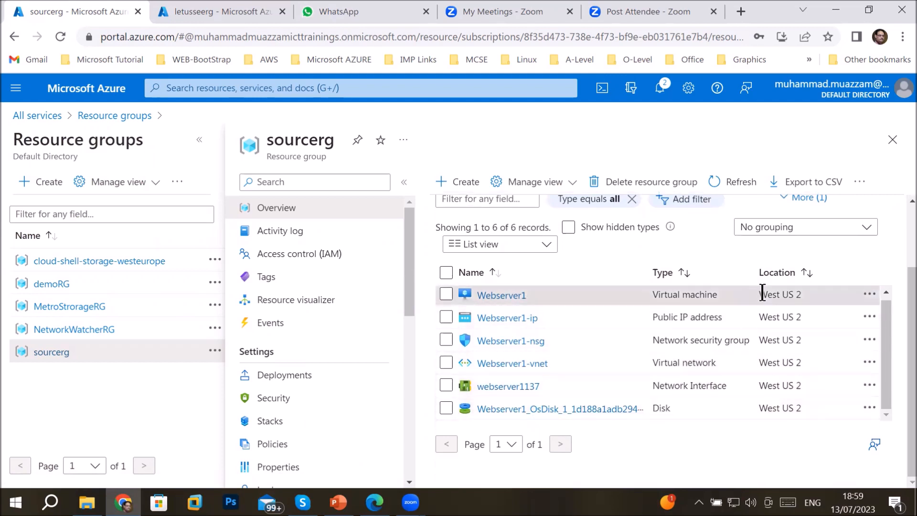
pyautogui.moveTo(762, 293); pyautogui.dragTo(802, 299)
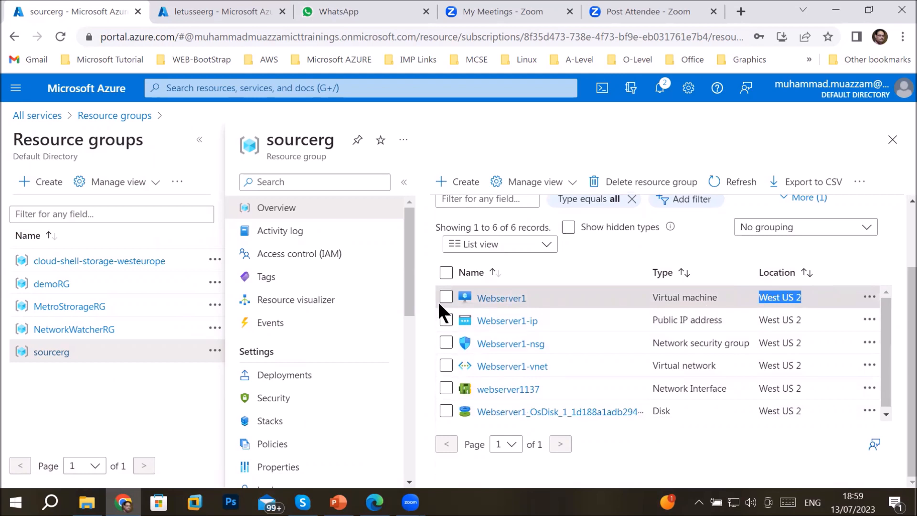
# Open Webserver1 from sourcerg and go to its Locks page under Settings
pyautogui.click(499, 301)
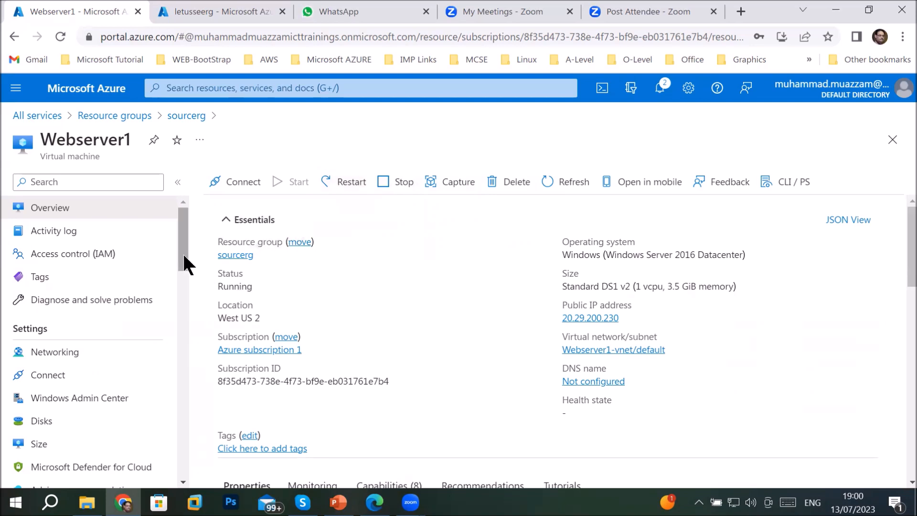
pyautogui.moveTo(185, 254); pyautogui.dragTo(195, 320)
pyautogui.click(52, 303)
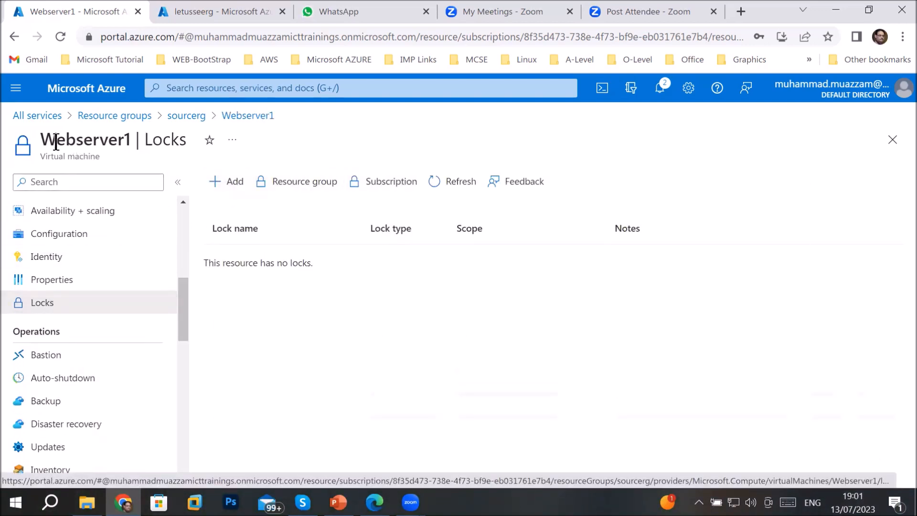
# Add a new lock on Webserver1 and name it cannotchange
pyautogui.moveTo(42, 141); pyautogui.dragTo(133, 144)
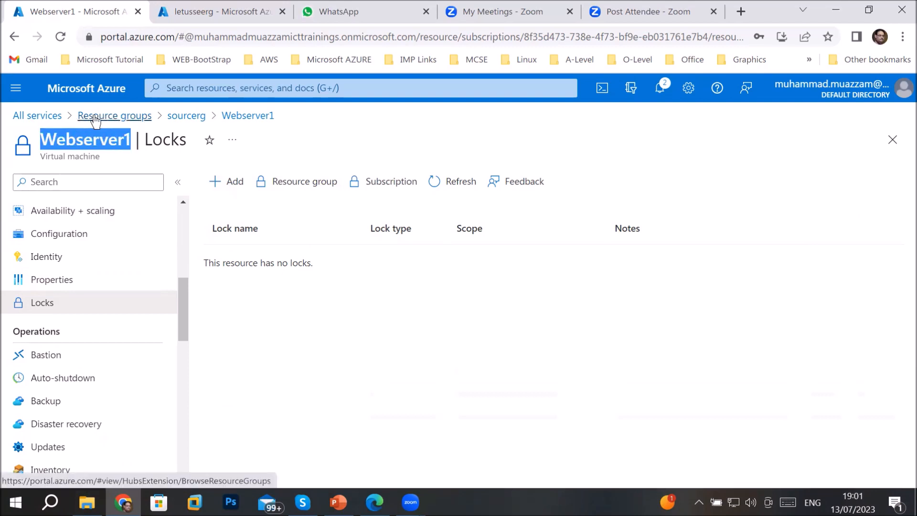
pyautogui.click(224, 190)
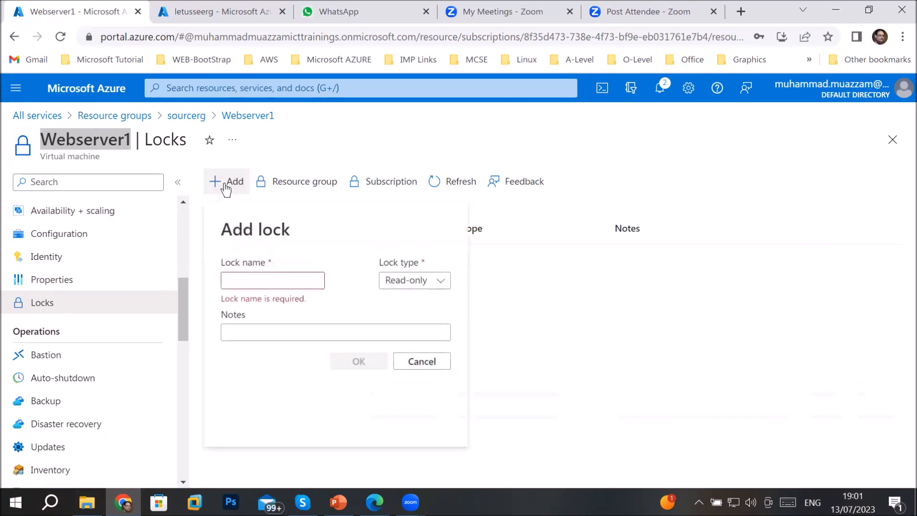
pyautogui.click(265, 280)
pyautogui.write('ca')
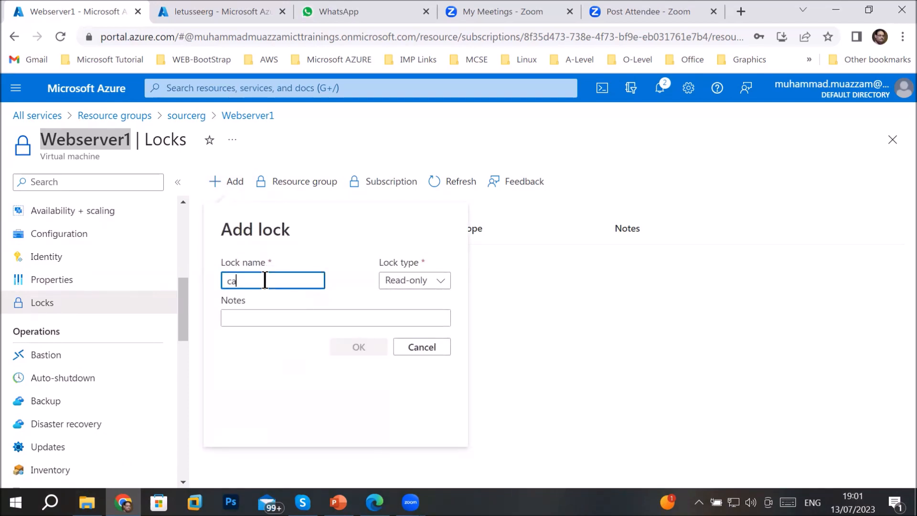
pyautogui.write('nnotde')
pyautogui.press('BackSpace')
pyautogui.press('BackSpace')
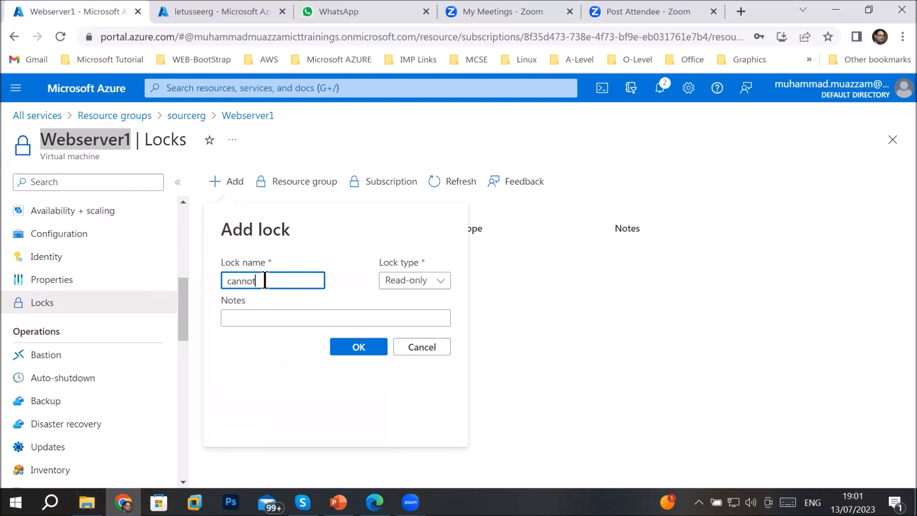
pyautogui.write('change')
pyautogui.moveTo(286, 281); pyautogui.dragTo(213, 278)
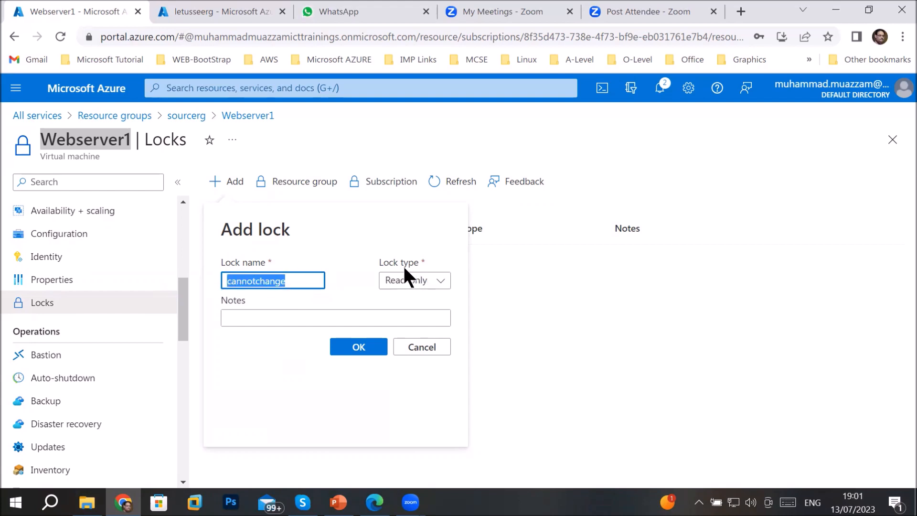
# Keep the lock Read-only, note 'you as an user only see resource but cannot change', and save
pyautogui.click(441, 286)
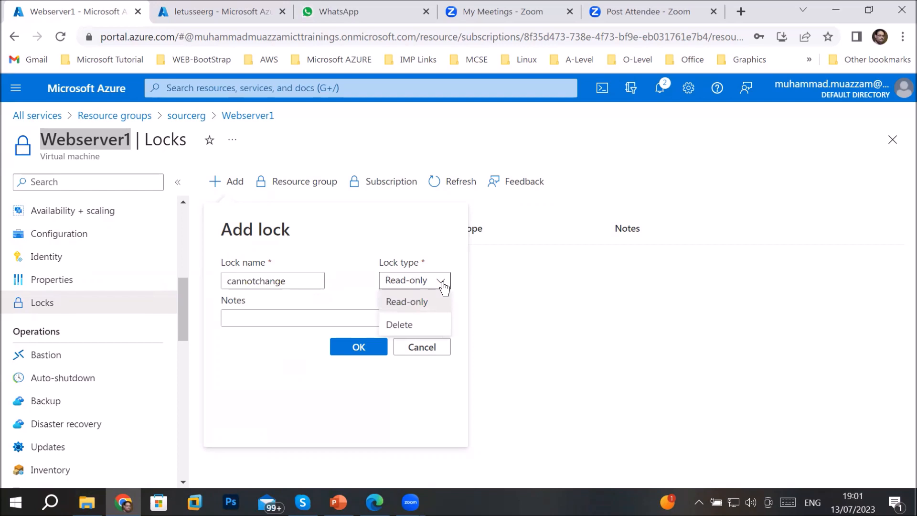
pyautogui.click(423, 300)
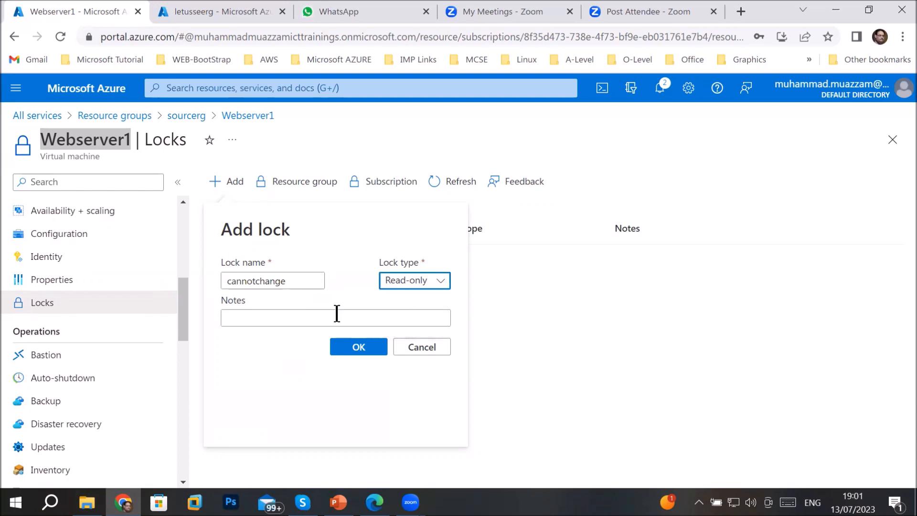
pyautogui.click(306, 319)
pyautogui.write('you as an user only see resource but cannot change')
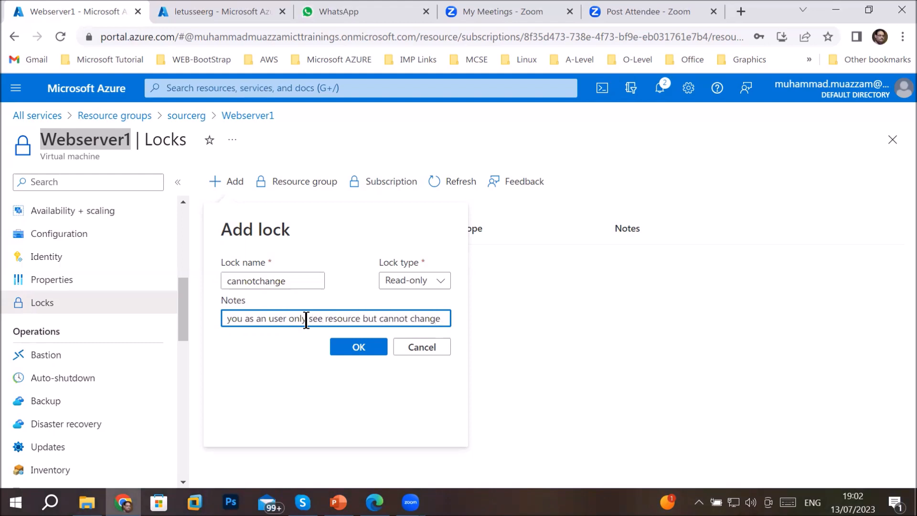
pyautogui.click(351, 346)
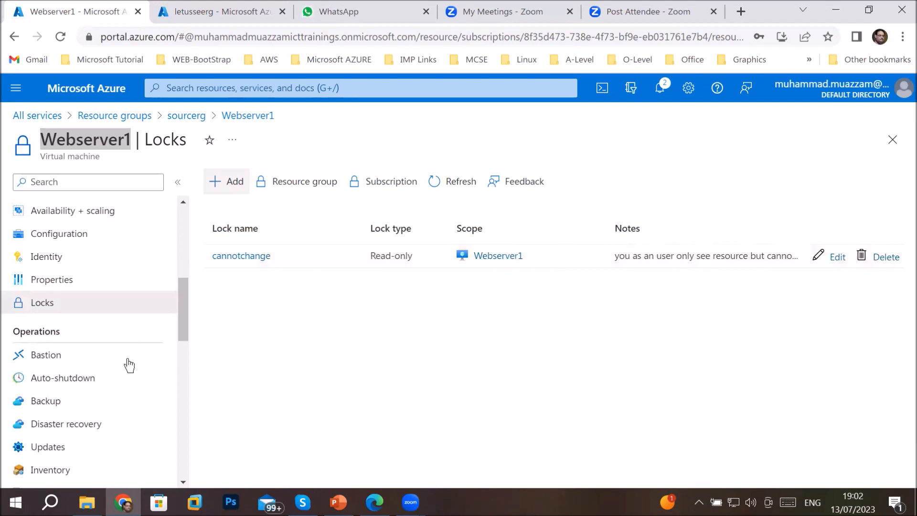
pyautogui.click(189, 115)
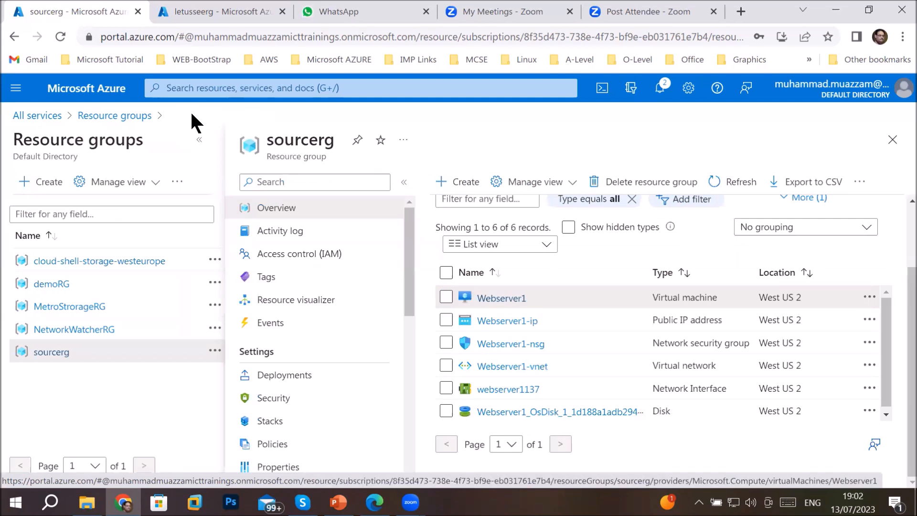
# Refresh sourcerg, open Webserver1 and attempt to stop it, which the Read-only lock blocks
pyautogui.click(721, 180)
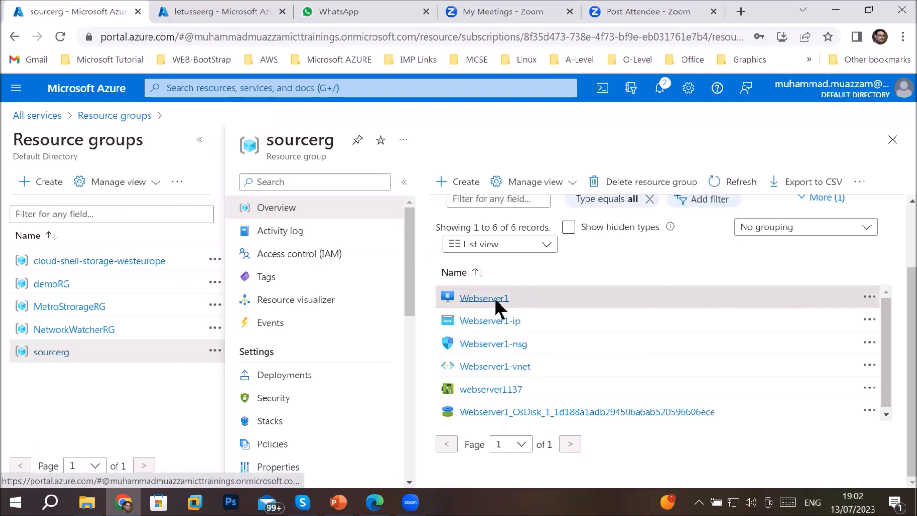
pyautogui.click(495, 299)
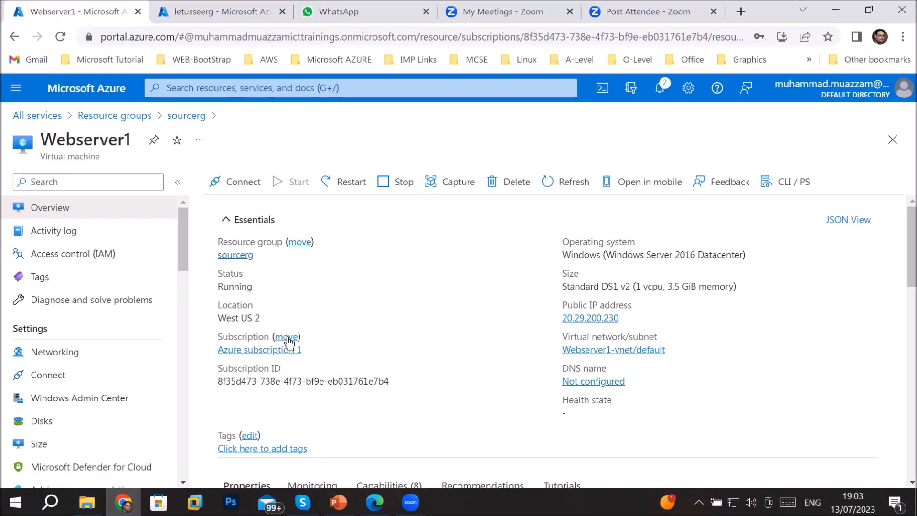
pyautogui.click(386, 184)
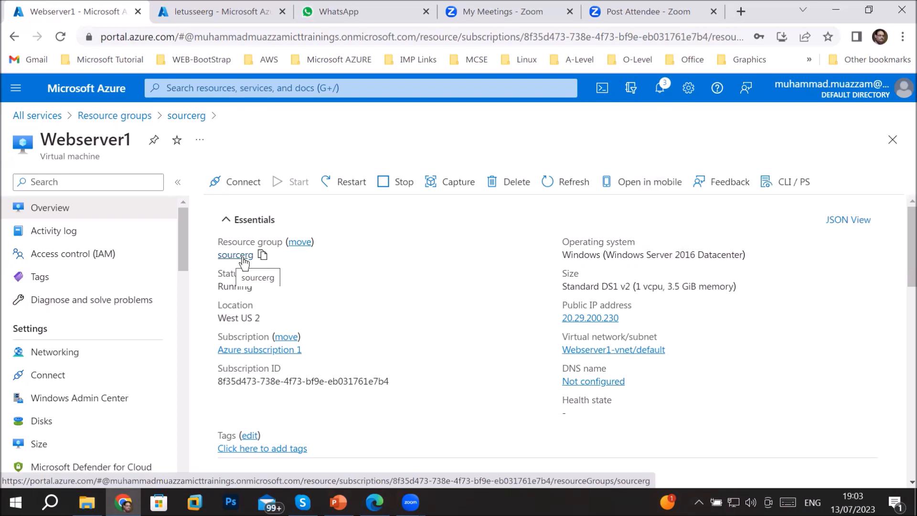
pyautogui.click(659, 91)
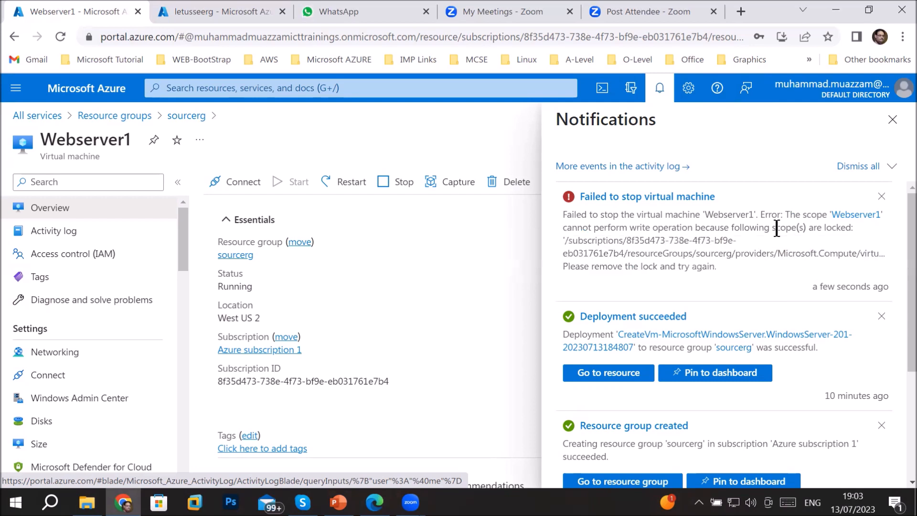
pyautogui.moveTo(764, 227); pyautogui.dragTo(861, 233)
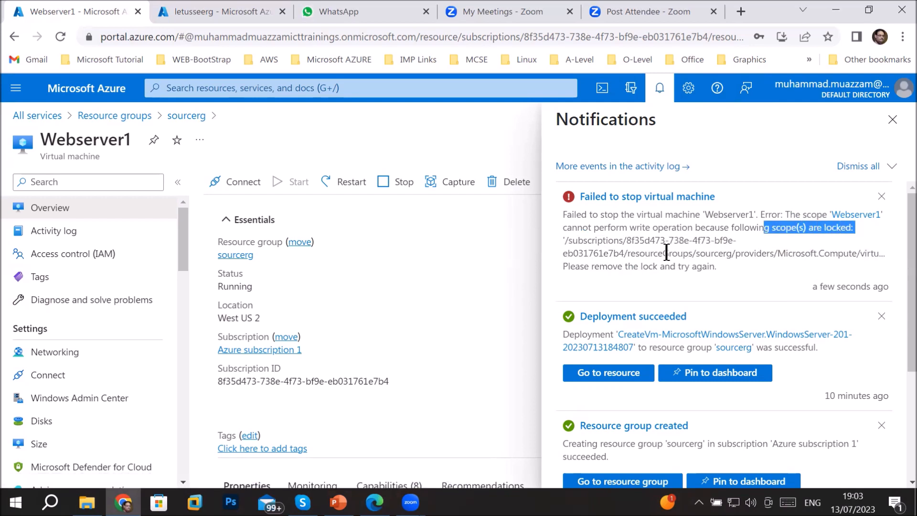
pyautogui.moveTo(566, 266); pyautogui.dragTo(722, 266)
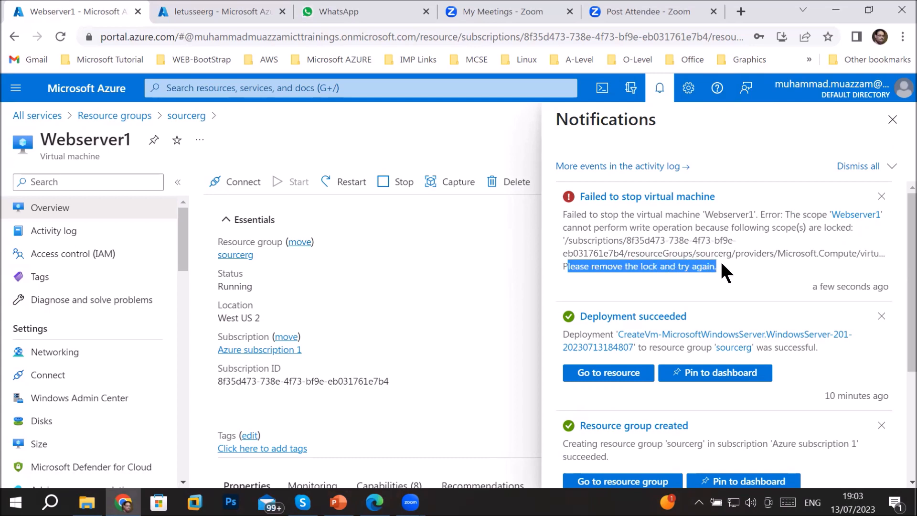
pyautogui.click(892, 120)
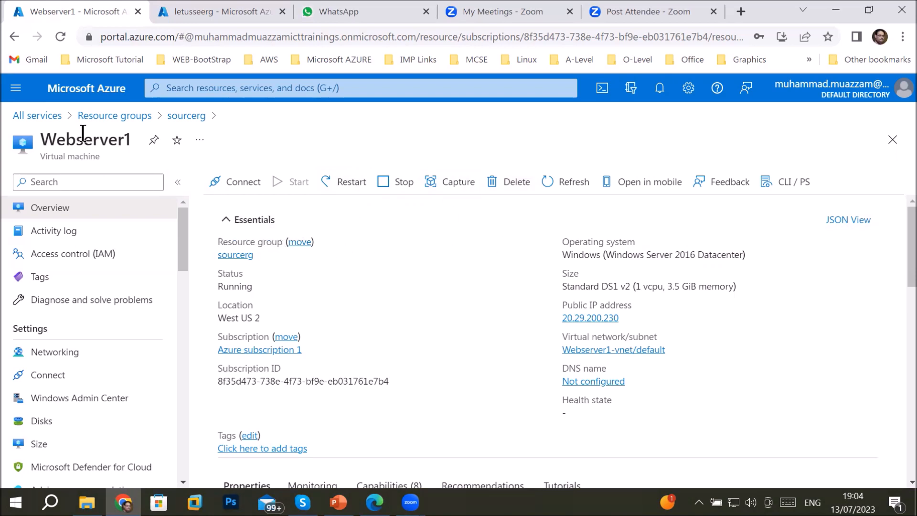
# Begin creating a resource group named targetrg and advance to the Tags step
pyautogui.click(107, 118)
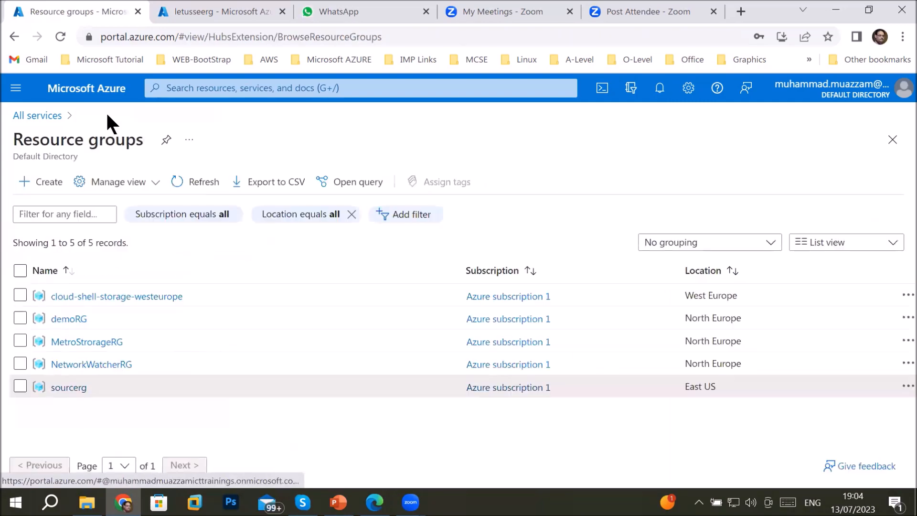
pyautogui.click(51, 189)
pyautogui.click(289, 322)
pyautogui.write('tra')
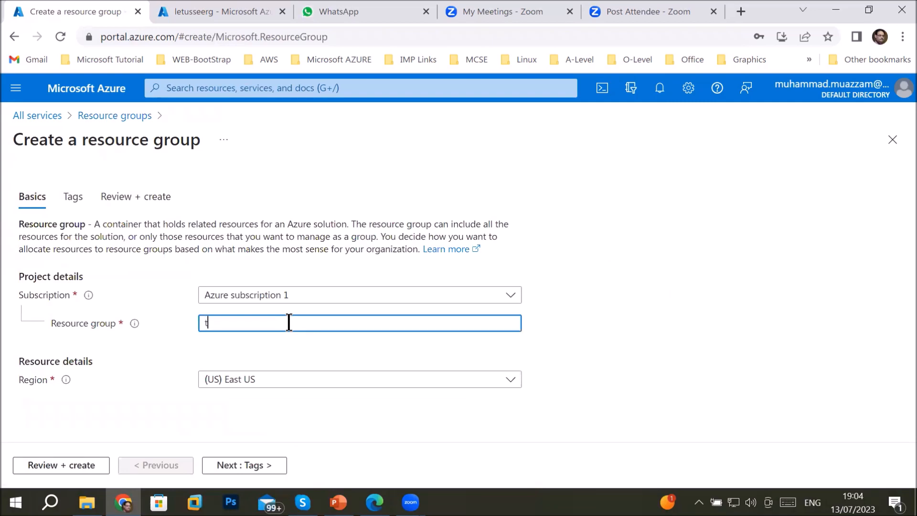
pyautogui.press('BackSpace')
pyautogui.press('BackSpace')
pyautogui.write('argetrg')
pyautogui.click(239, 466)
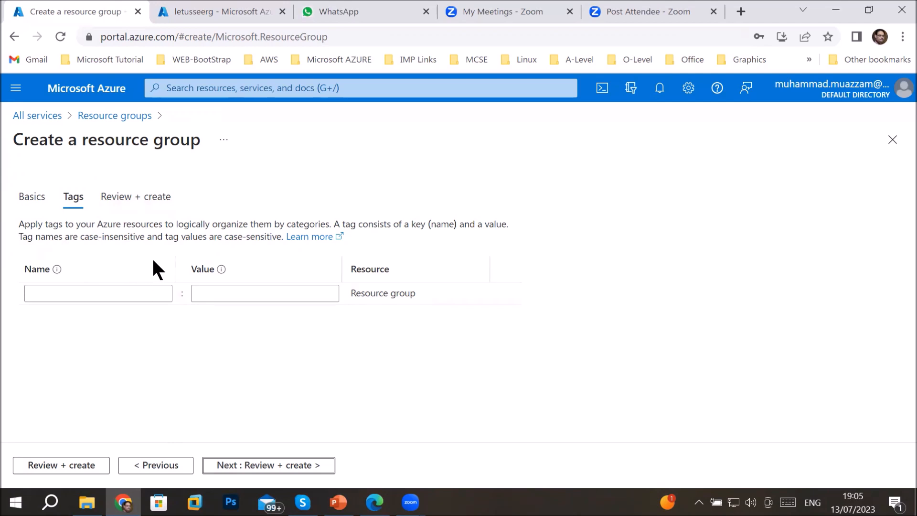
# Run Review + create for targetrg, note the Validation failed message, and go back to Tags
pyautogui.click(266, 467)
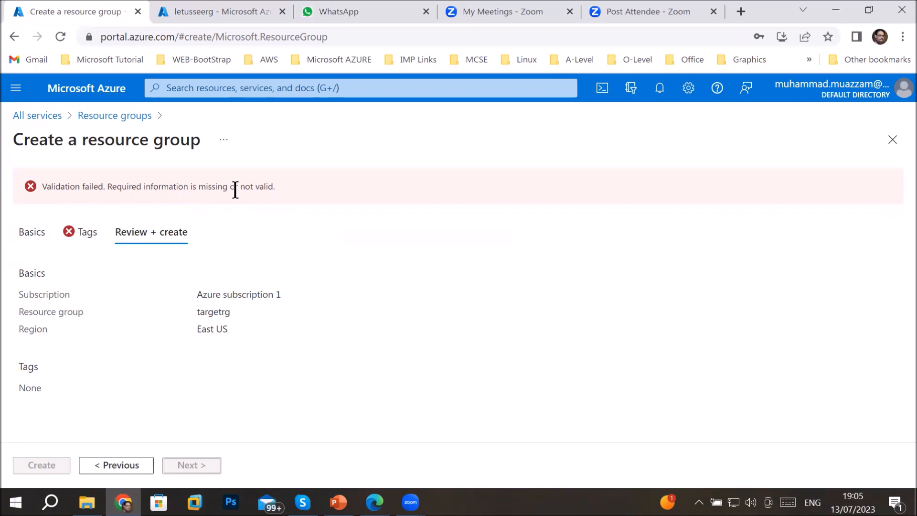
pyautogui.click(82, 233)
pyautogui.moveTo(46, 184); pyautogui.dragTo(170, 193)
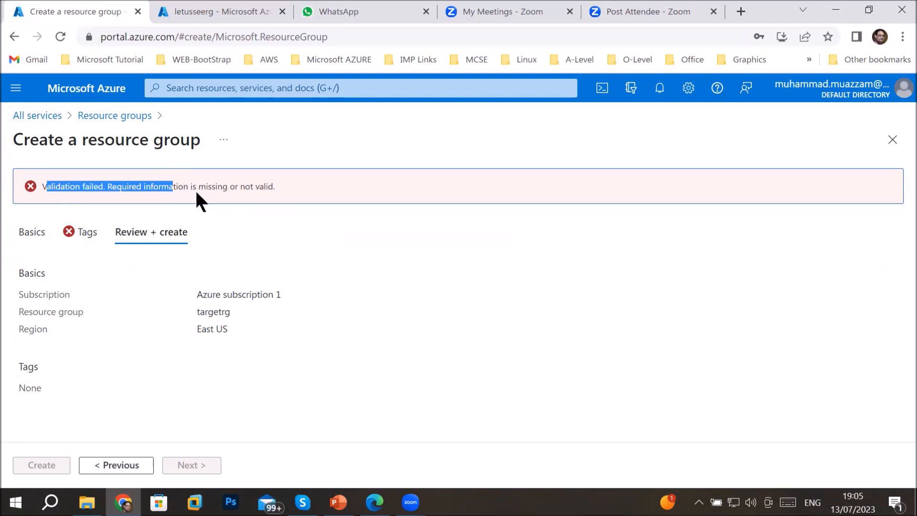
pyautogui.click(120, 466)
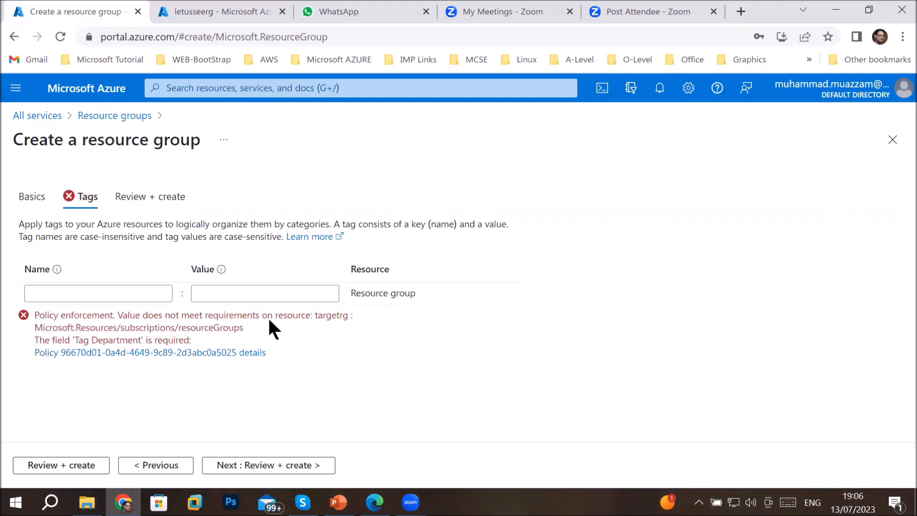
# Add tag Department = IT, create targetrg, and open its empty resource group page
pyautogui.click(44, 289)
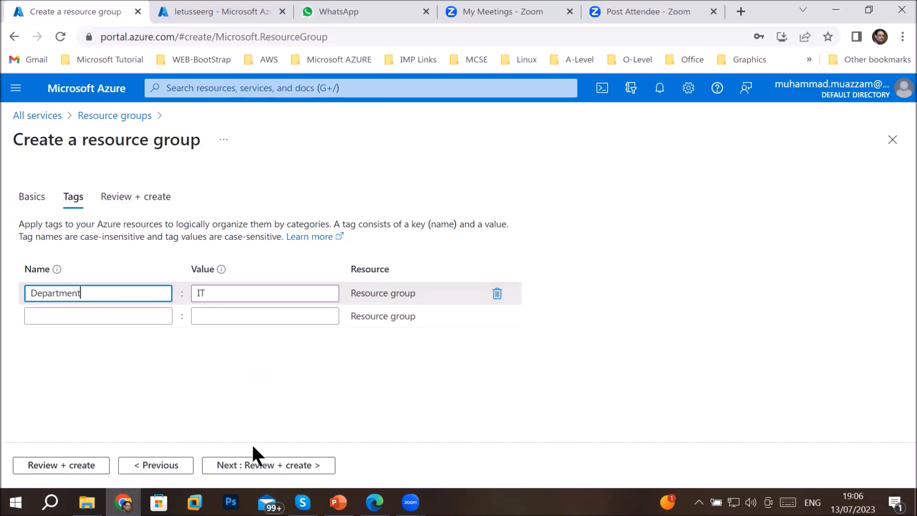
pyautogui.click(239, 467)
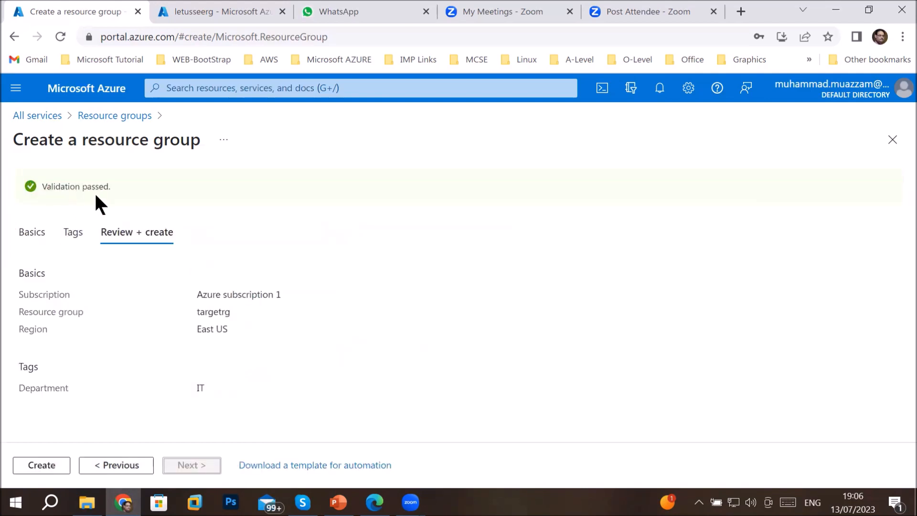
pyautogui.click(44, 464)
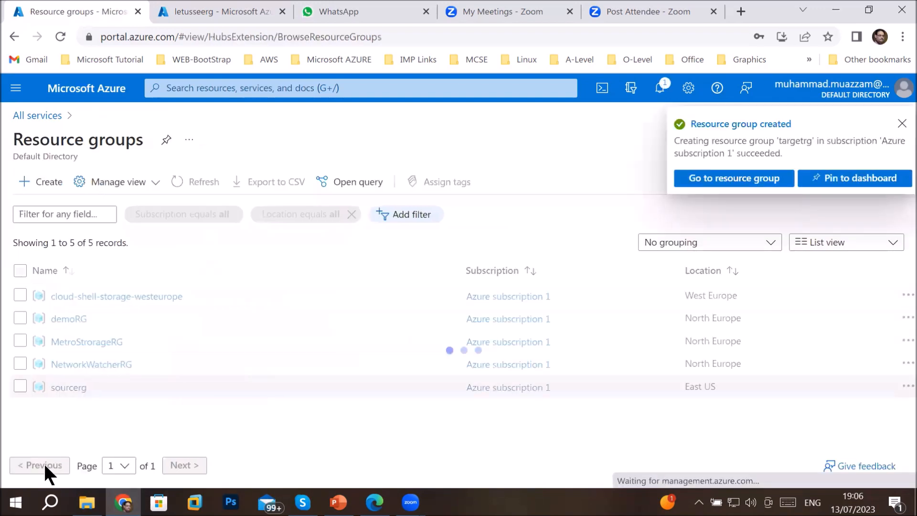
pyautogui.click(727, 179)
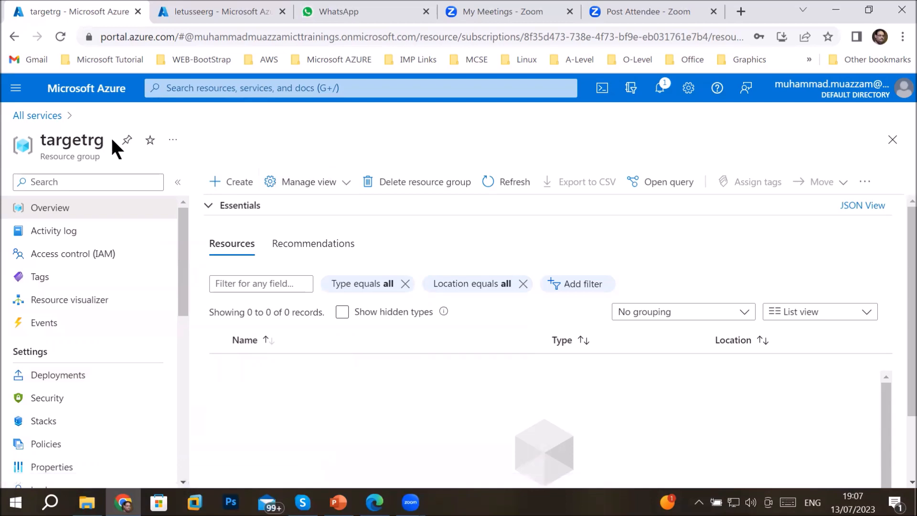
# Go through All services to sourcerg, open Webserver1 and start moving it to another resource group
pyautogui.click(37, 118)
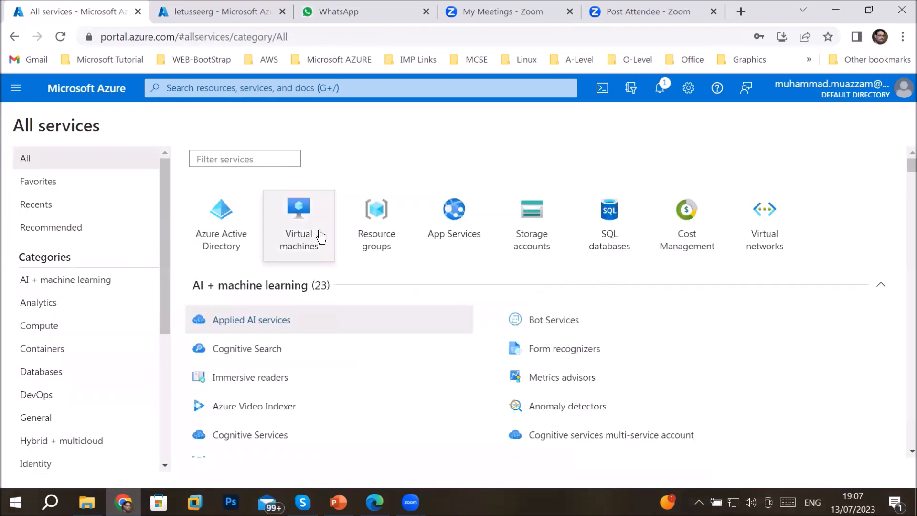
pyautogui.click(376, 237)
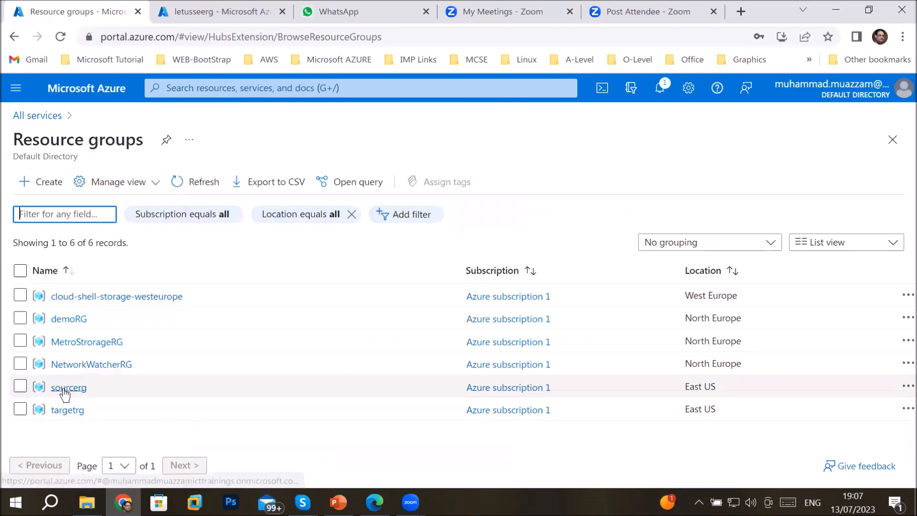
pyautogui.click(64, 387)
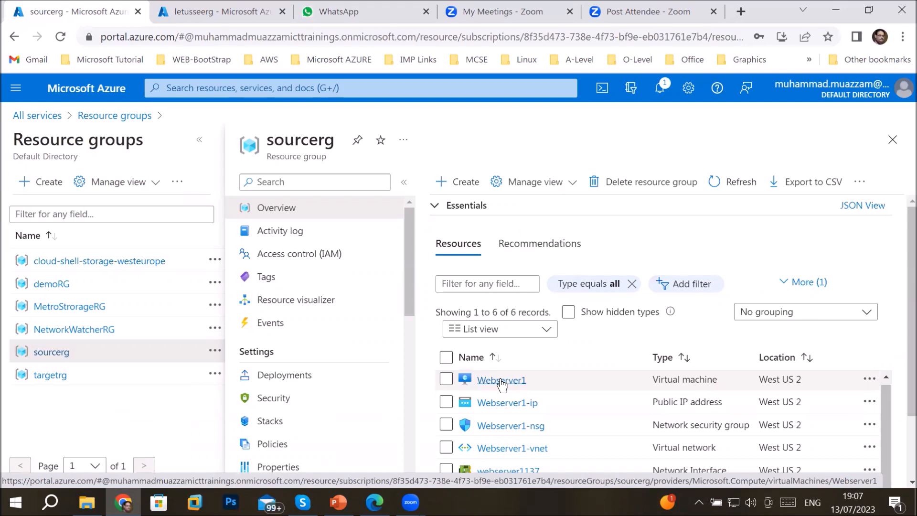
pyautogui.click(500, 381)
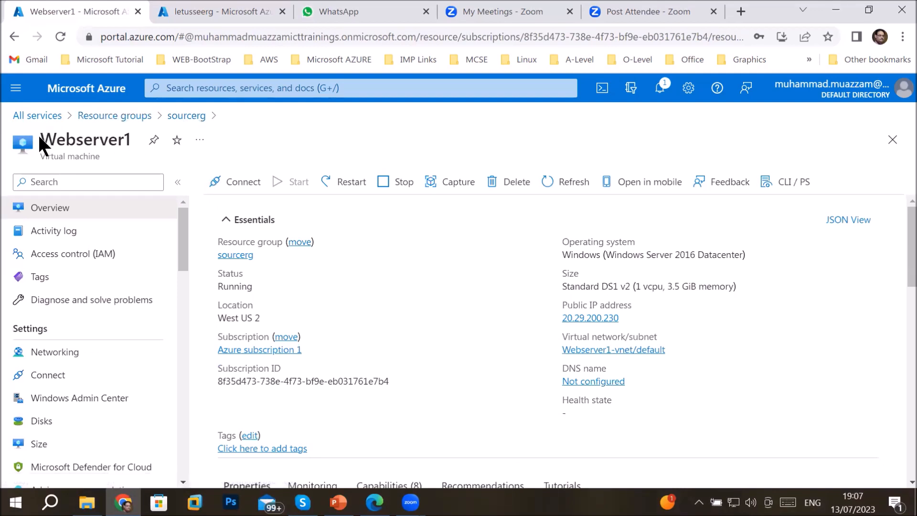
pyautogui.moveTo(43, 137); pyautogui.dragTo(149, 139)
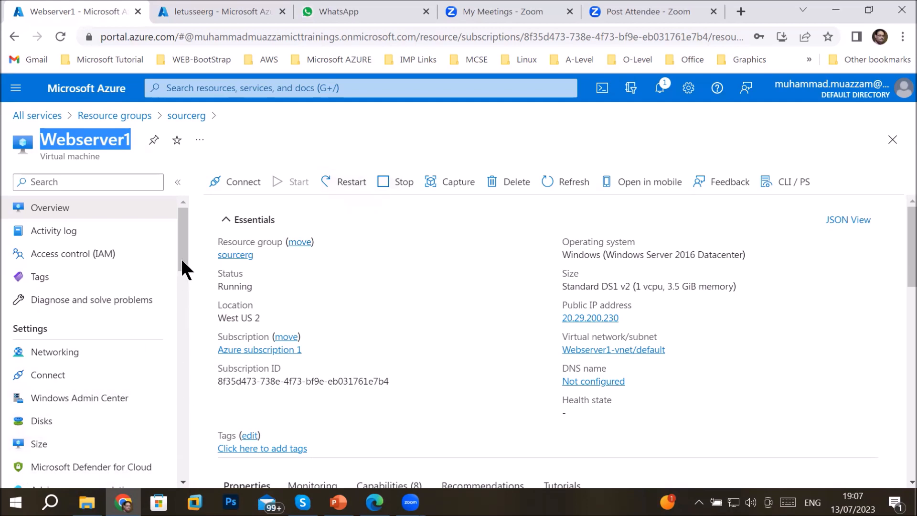
pyautogui.moveTo(182, 260); pyautogui.dragTo(194, 224)
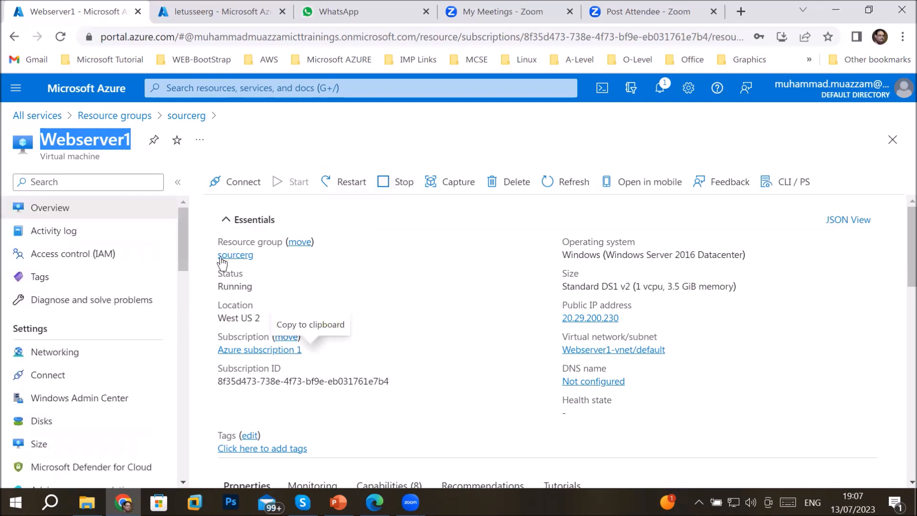
pyautogui.click(300, 242)
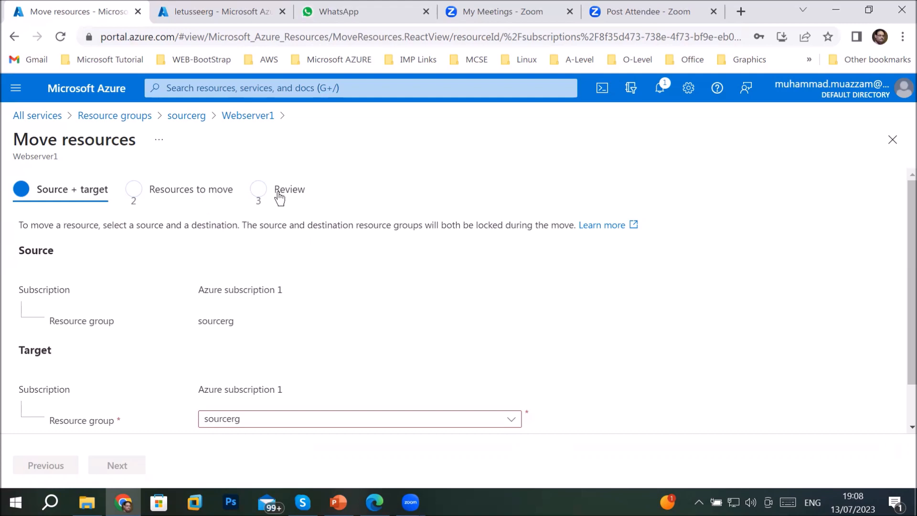
# Choose targetrg as the target resource group and proceed to the Resources to move check
pyautogui.scroll(-1, 370, 317)
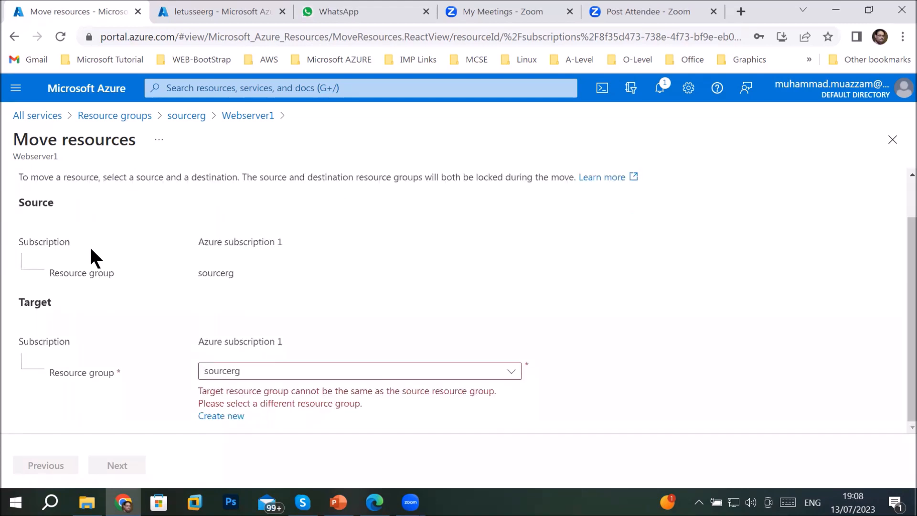
pyautogui.click(511, 371)
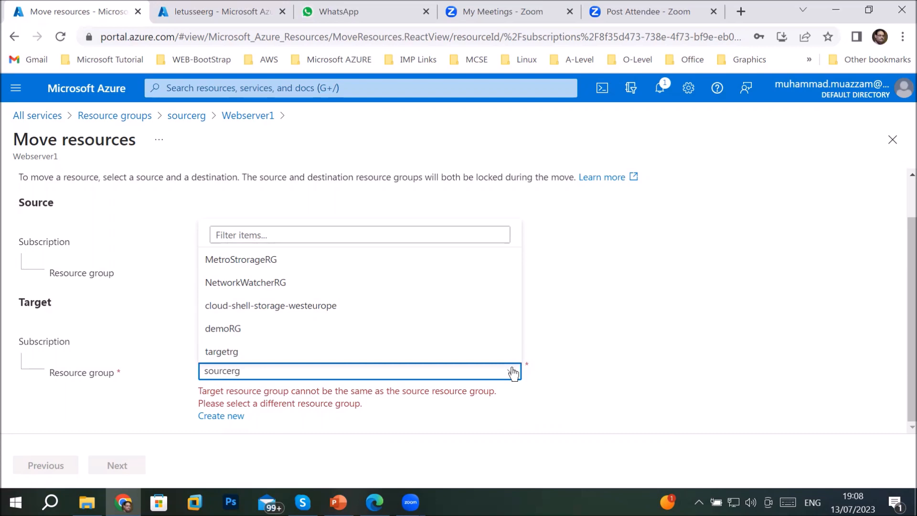
pyautogui.click(215, 352)
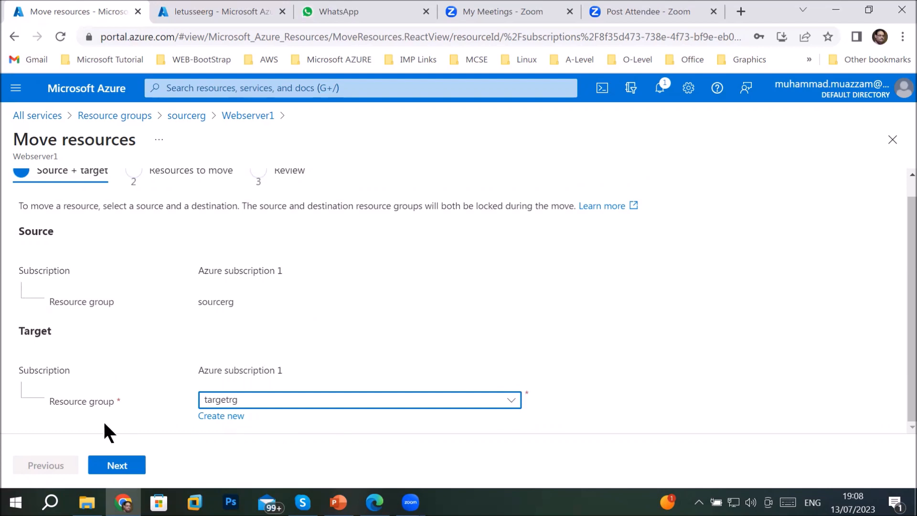
pyautogui.click(220, 403)
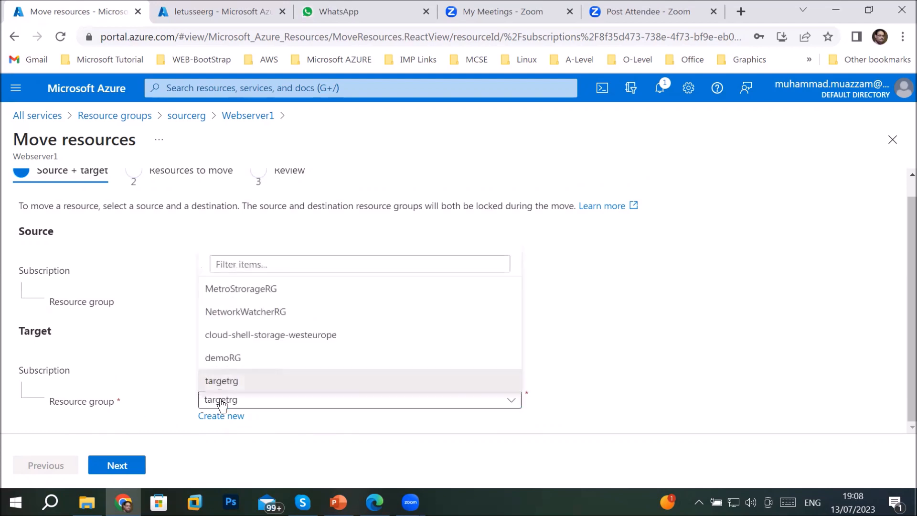
pyautogui.click(228, 378)
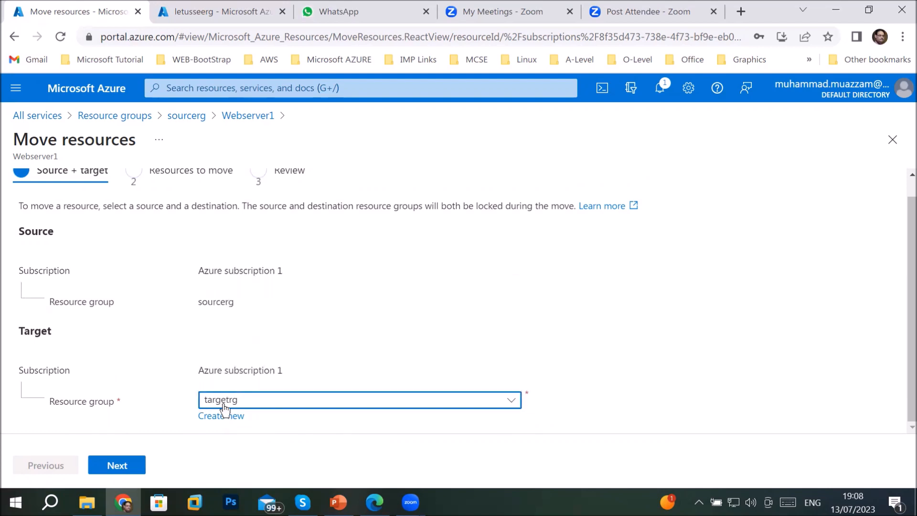
pyautogui.click(110, 467)
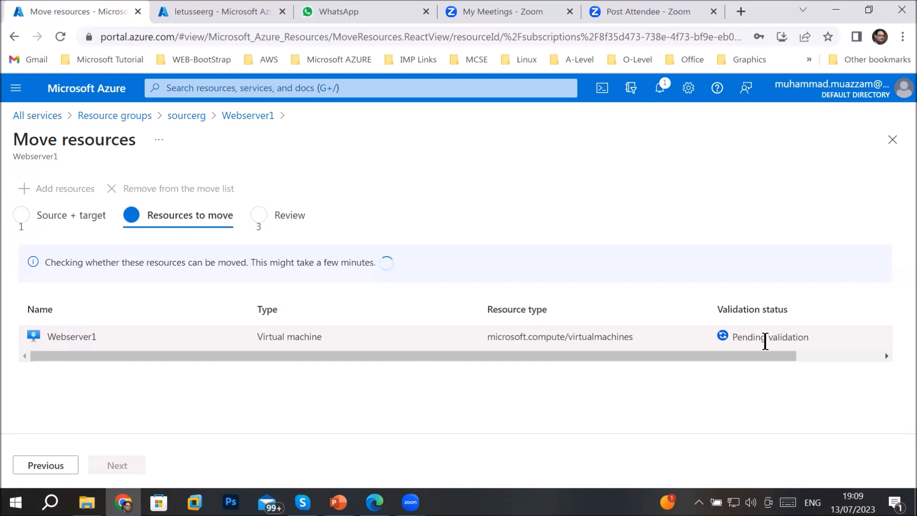
# Wait for validation of the microsoft.compute/virtualmachines resource Webserver1 to succeed, then continue to Review
pyautogui.moveTo(256, 262); pyautogui.dragTo(391, 268)
pyautogui.moveTo(46, 262); pyautogui.dragTo(185, 263)
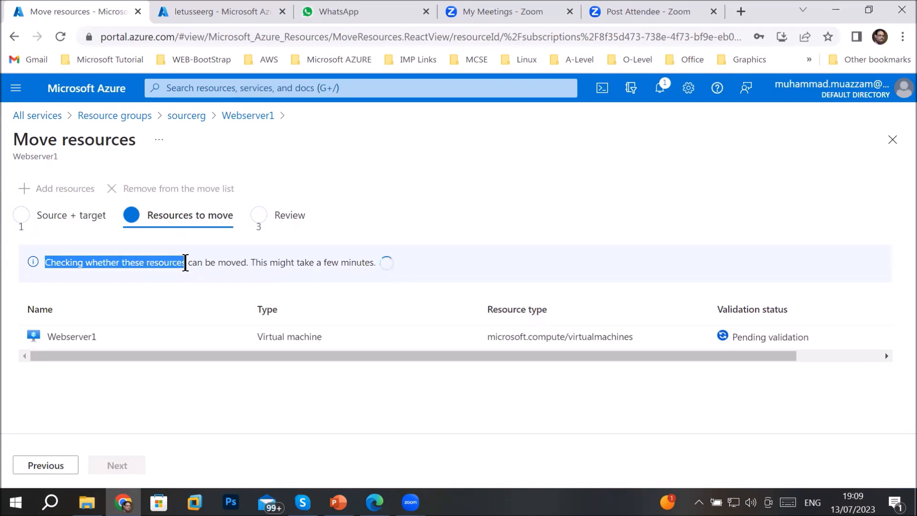
pyautogui.moveTo(185, 263); pyautogui.dragTo(342, 256)
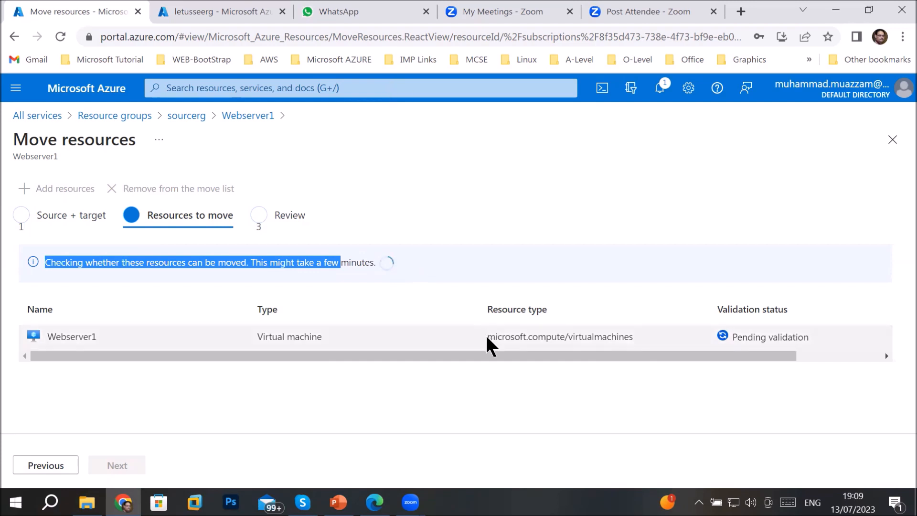
pyautogui.moveTo(490, 336); pyautogui.dragTo(564, 341)
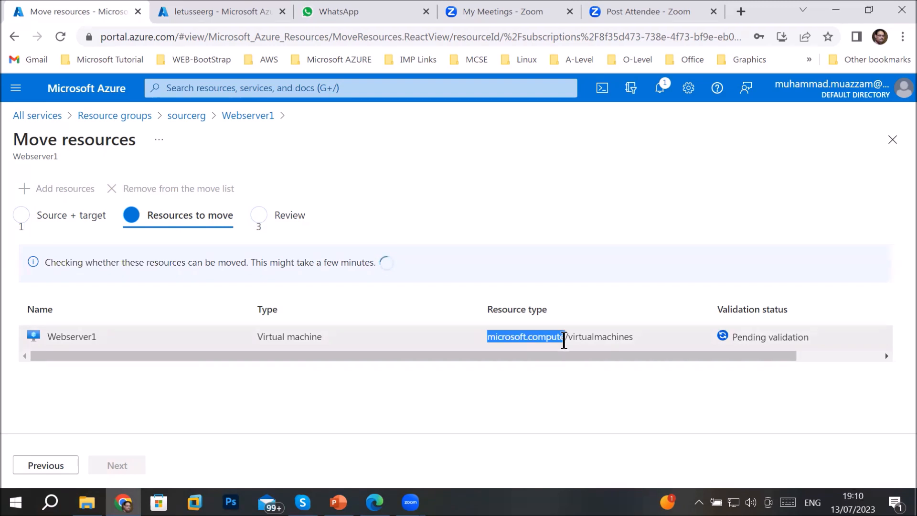
pyautogui.moveTo(564, 340); pyautogui.dragTo(646, 351)
pyautogui.moveTo(571, 339); pyautogui.dragTo(654, 339)
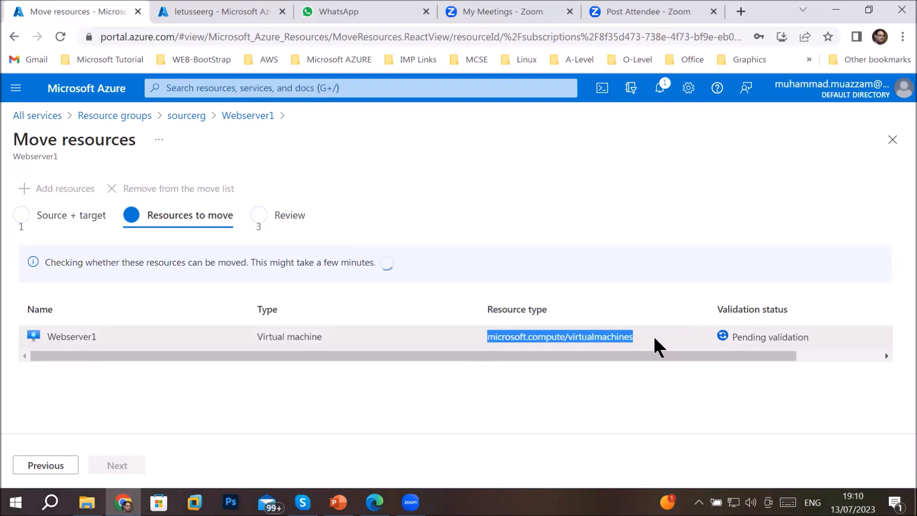
pyautogui.click(491, 338)
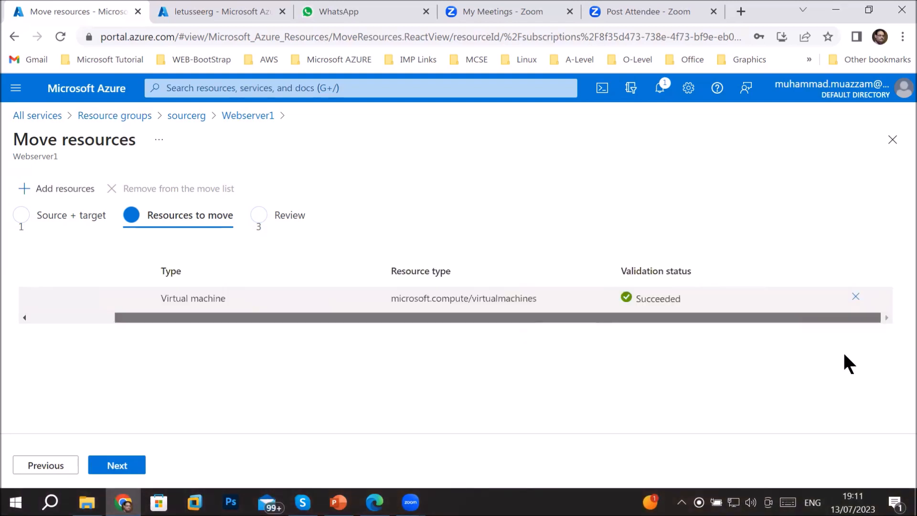
pyautogui.moveTo(844, 354); pyautogui.dragTo(611, 365)
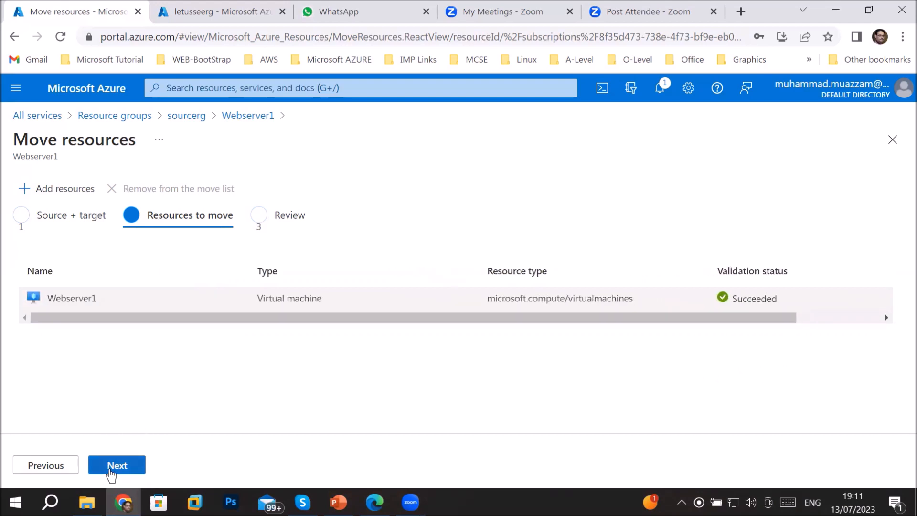
pyautogui.click(109, 471)
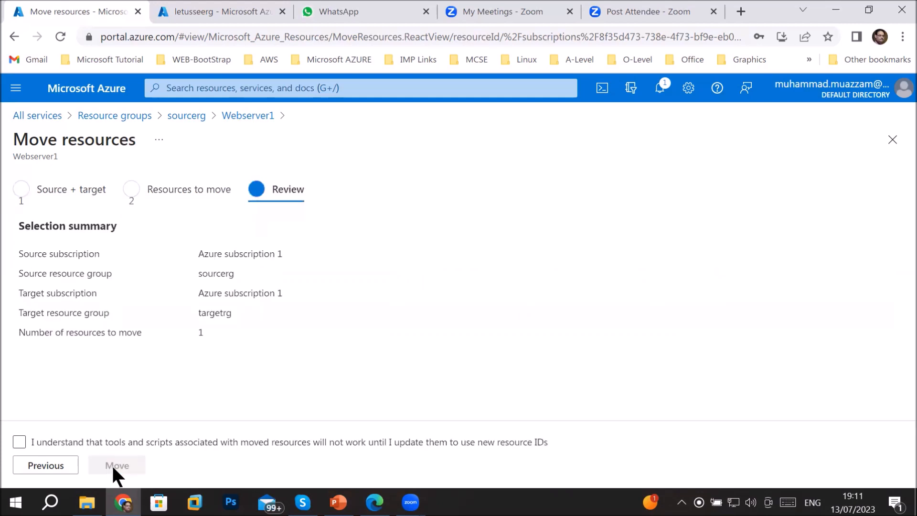
# Confirm the 1-resource move from sourcerg to targetrg, acknowledge the new resource IDs, and submit
pyautogui.moveTo(40, 227); pyautogui.dragTo(107, 228)
pyautogui.moveTo(198, 273); pyautogui.dragTo(251, 281)
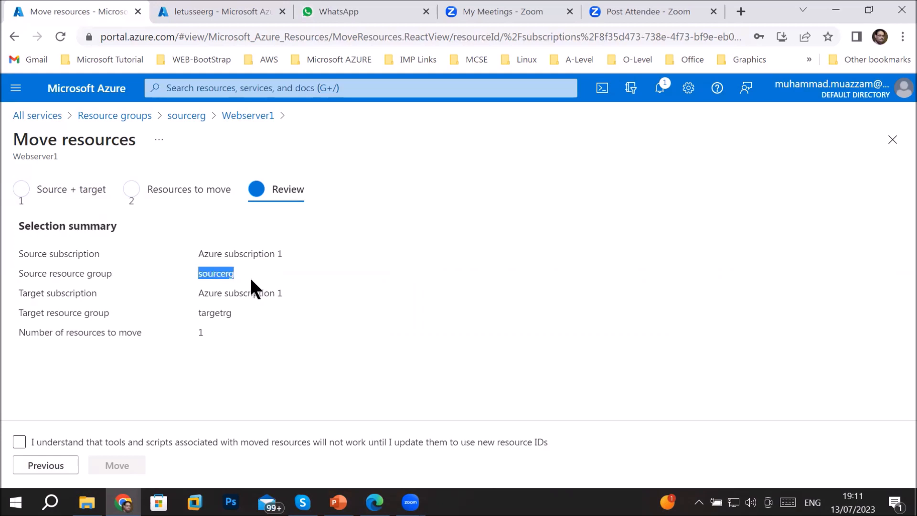
pyautogui.moveTo(199, 313); pyautogui.dragTo(279, 316)
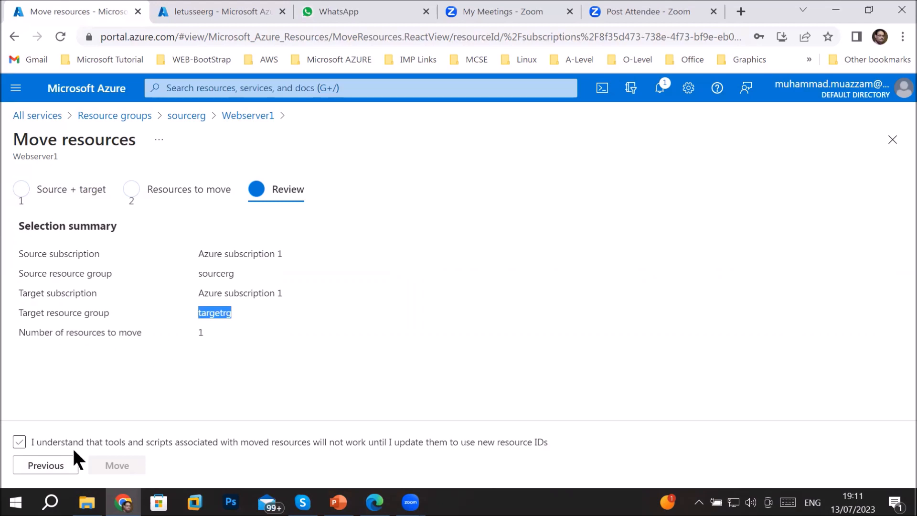
pyautogui.click(19, 442)
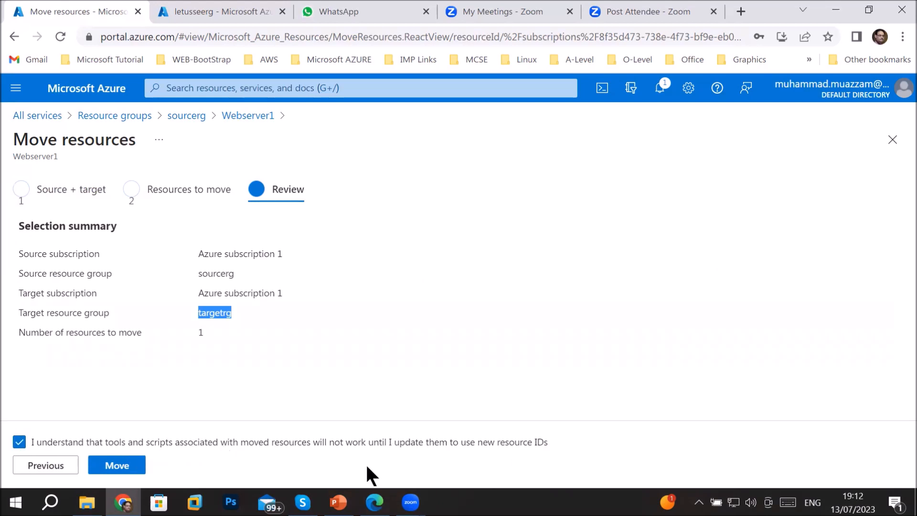
pyautogui.click(120, 467)
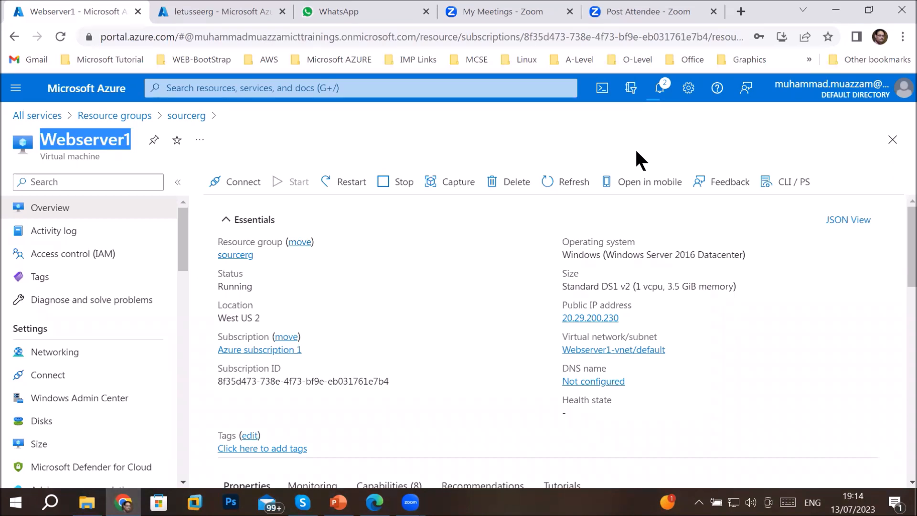
# Check the notifications and highlight the Moving resources entry for Webserver1
pyautogui.click(659, 89)
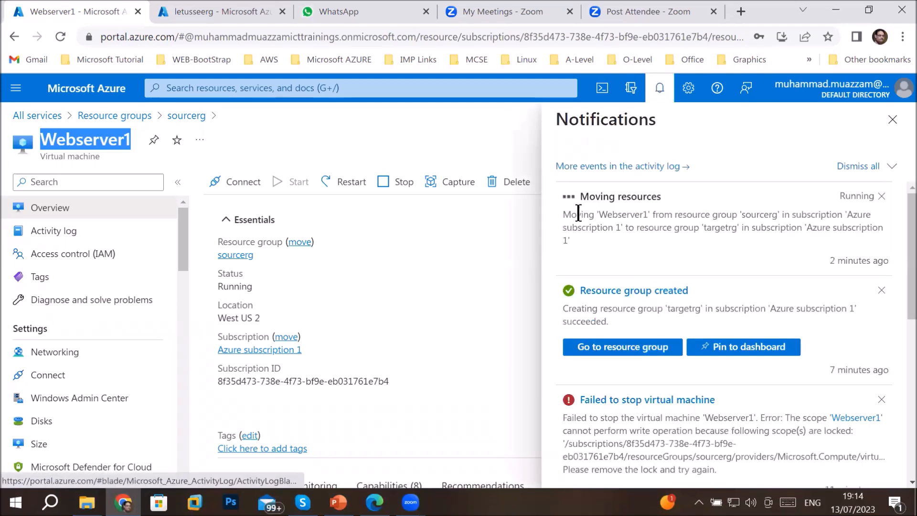
pyautogui.moveTo(566, 214); pyautogui.dragTo(868, 230)
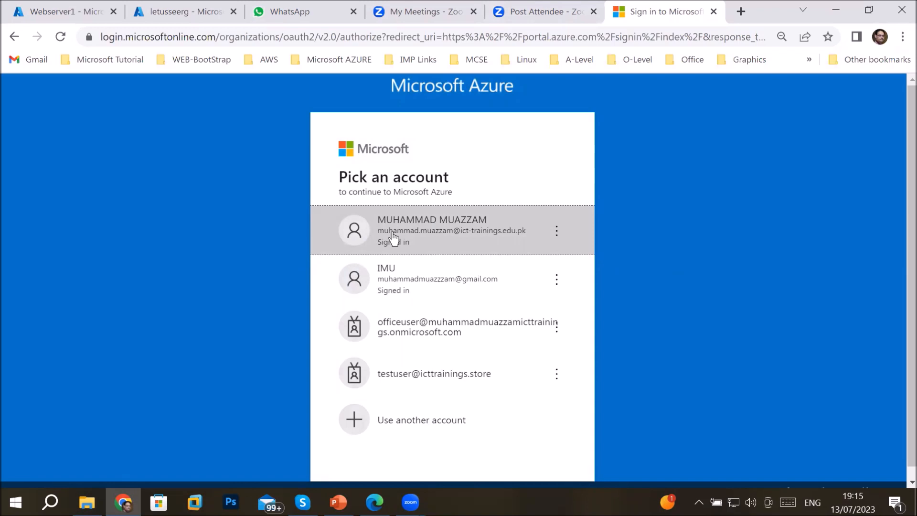
# Sign in with the first listed account and go to Resource groups through All services
pyautogui.click(393, 233)
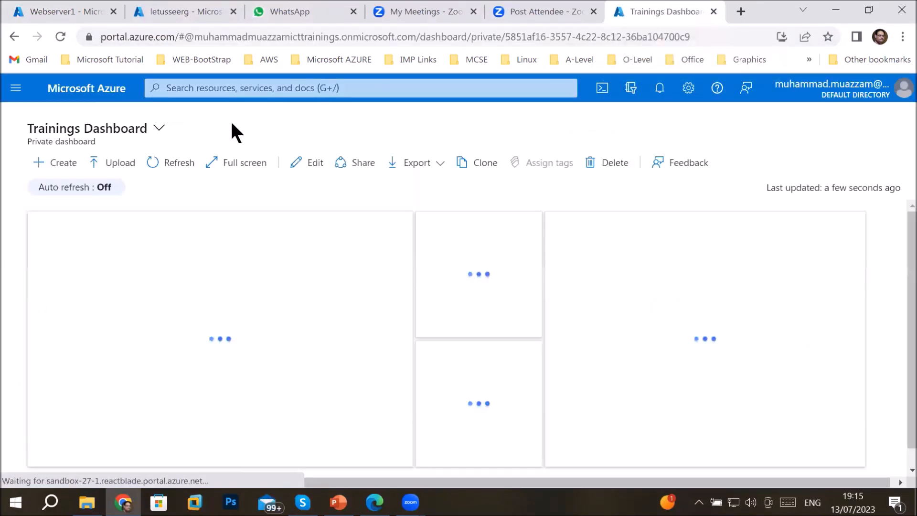
pyautogui.click(11, 88)
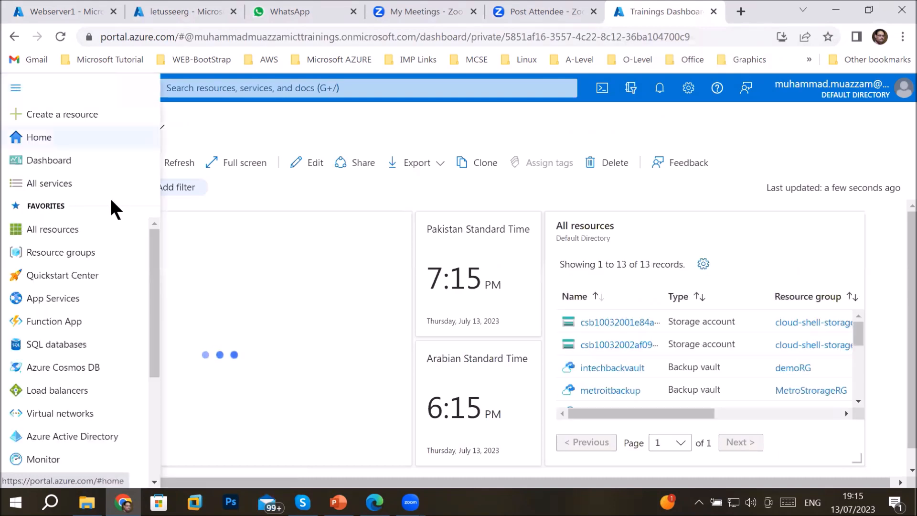
pyautogui.click(51, 184)
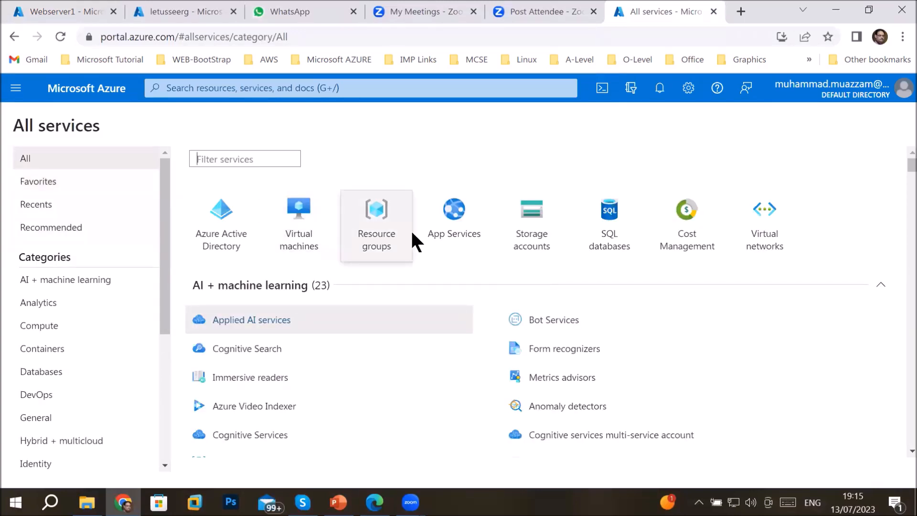
pyautogui.click(380, 232)
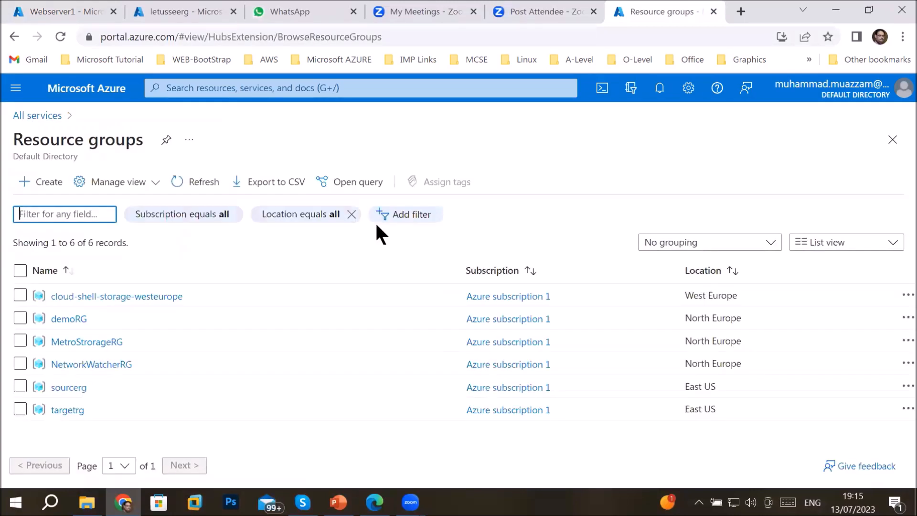
# Check that targetrg lists Webserver1, then open the sourcerg resource group
pyautogui.click(71, 410)
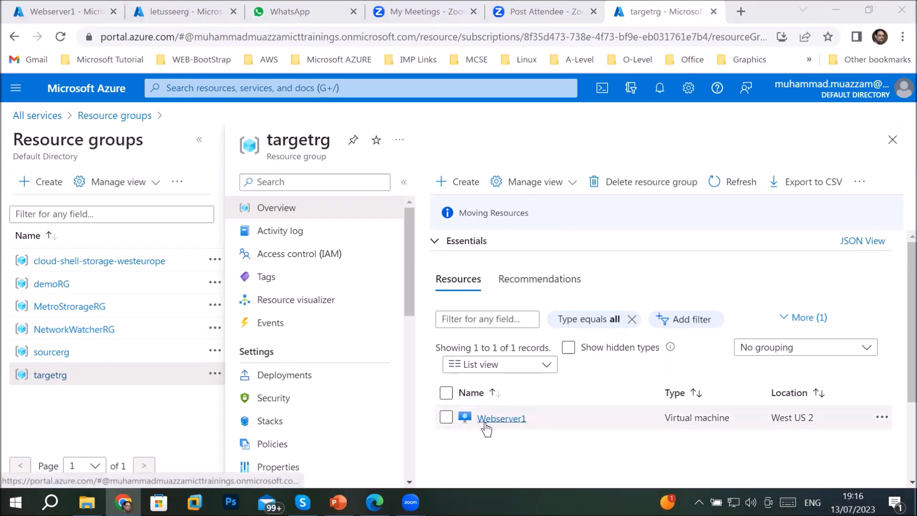
pyautogui.moveTo(485, 426)
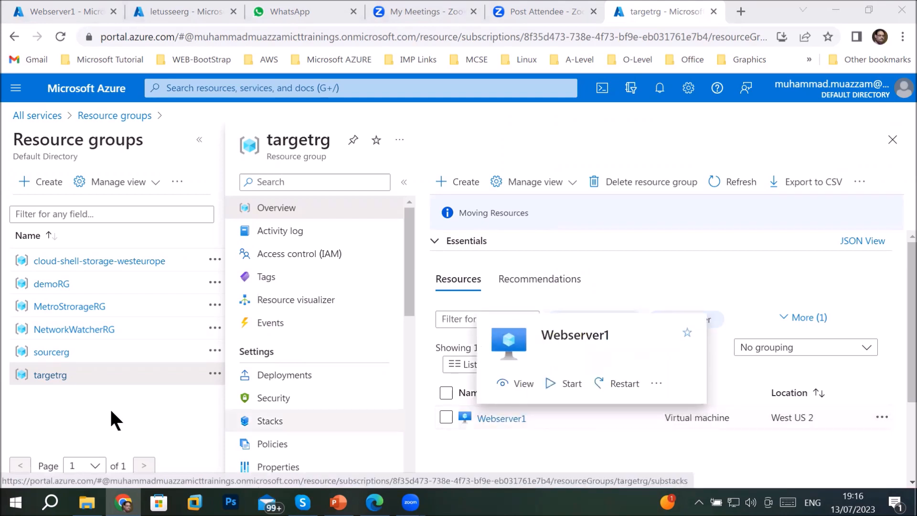
pyautogui.moveTo(46, 358)
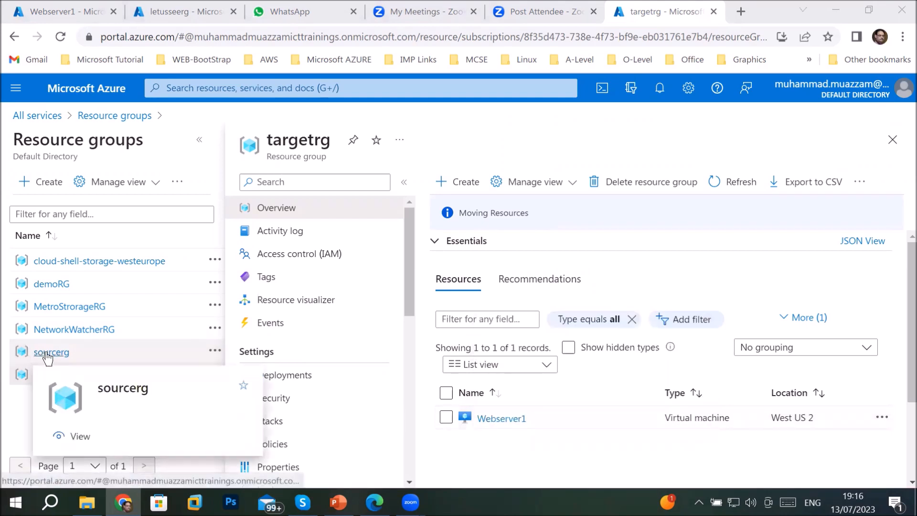
pyautogui.click(47, 353)
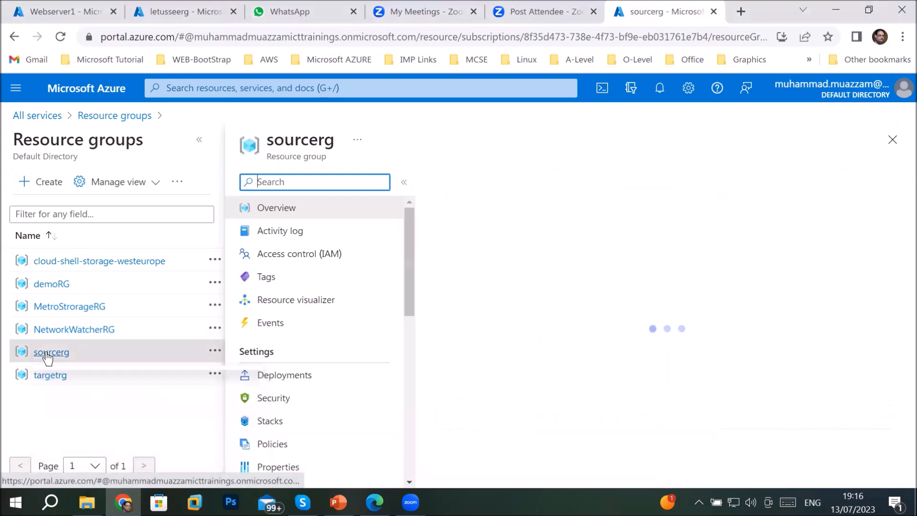
# Scroll sourcerg's menu to Settings and view its empty Locks page
pyautogui.scroll(-4, 267, 303)
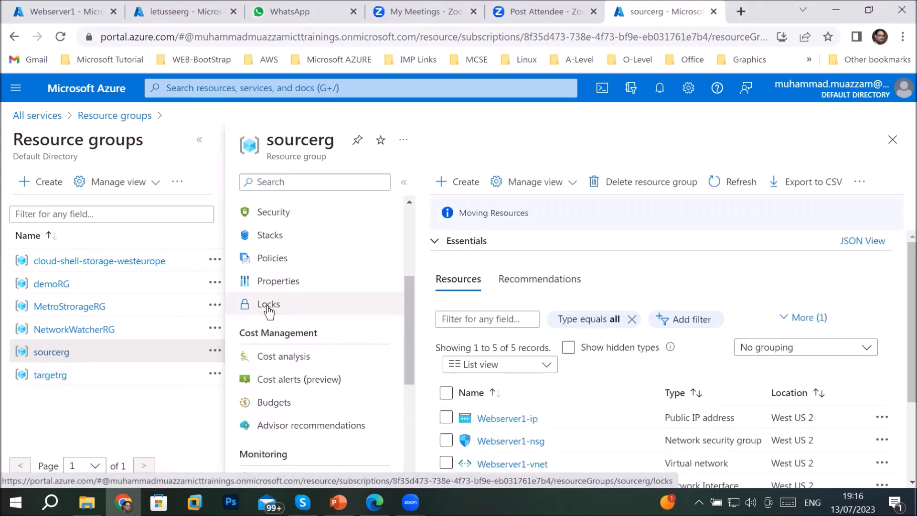
pyautogui.scroll(-3, 578, 419)
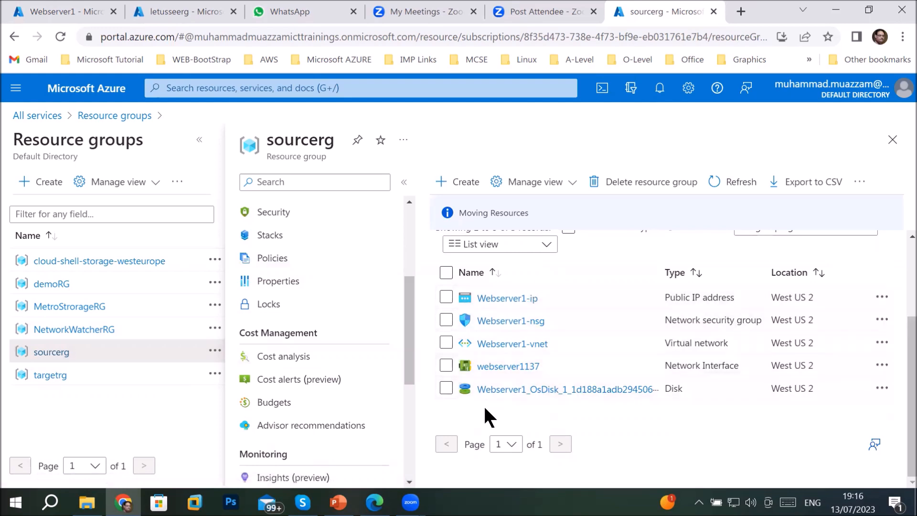
pyautogui.click(268, 306)
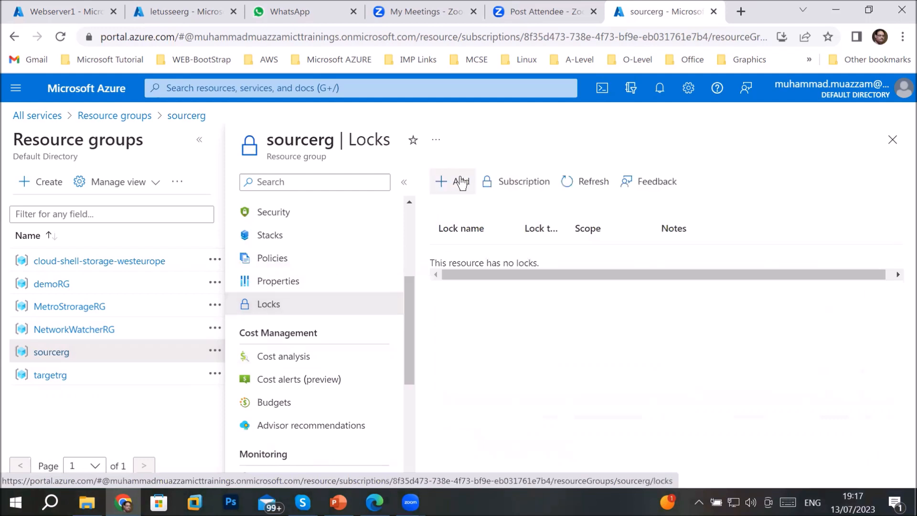
# Create Delete lock 'sourcerglock' on sourcerg with note 'can not delete anything in this RG'
pyautogui.click(461, 183)
pyautogui.click(548, 280)
pyautogui.write('sourcerglock')
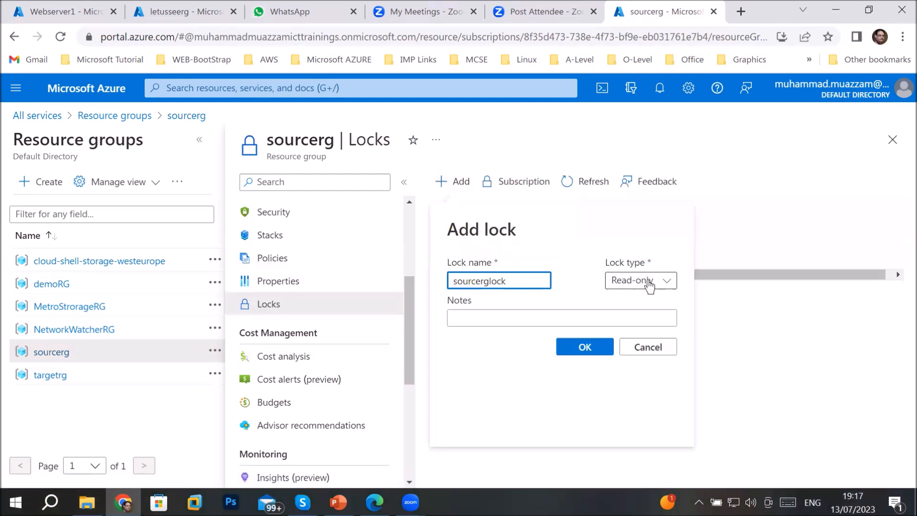
pyautogui.click(650, 285)
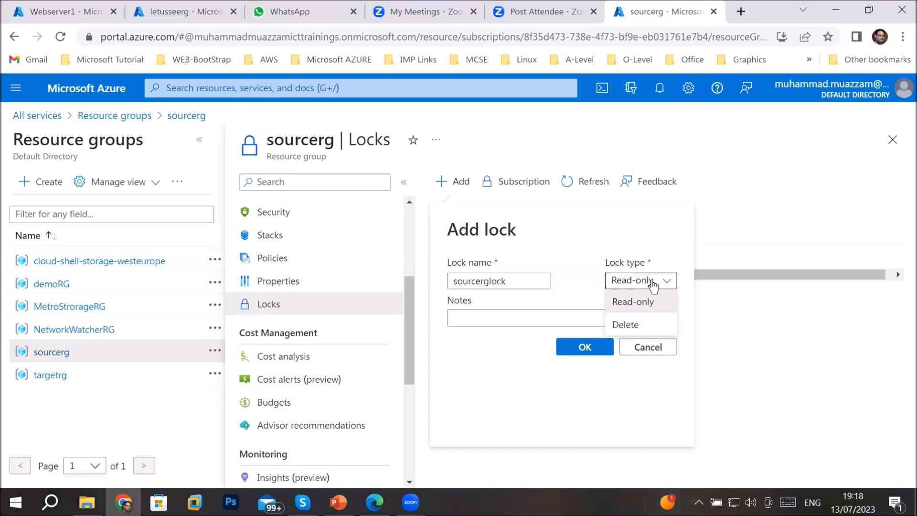
pyautogui.click(626, 325)
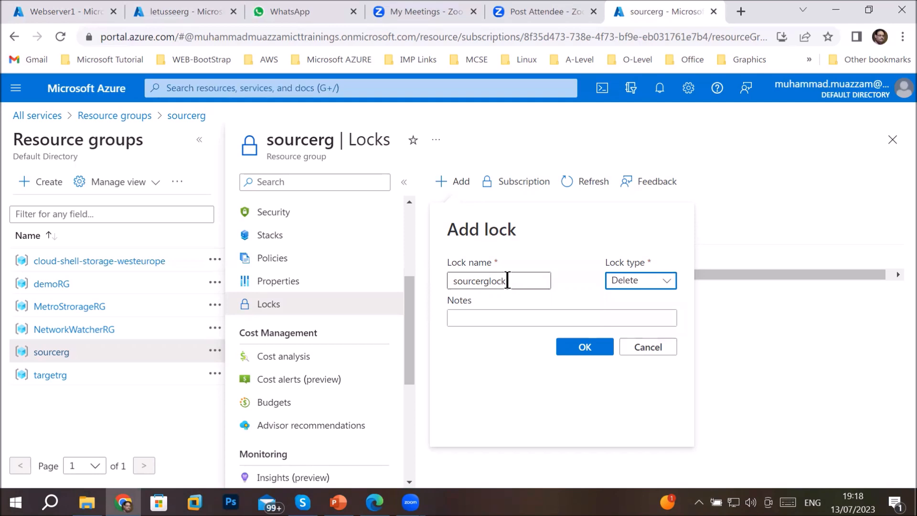
pyautogui.click(483, 321)
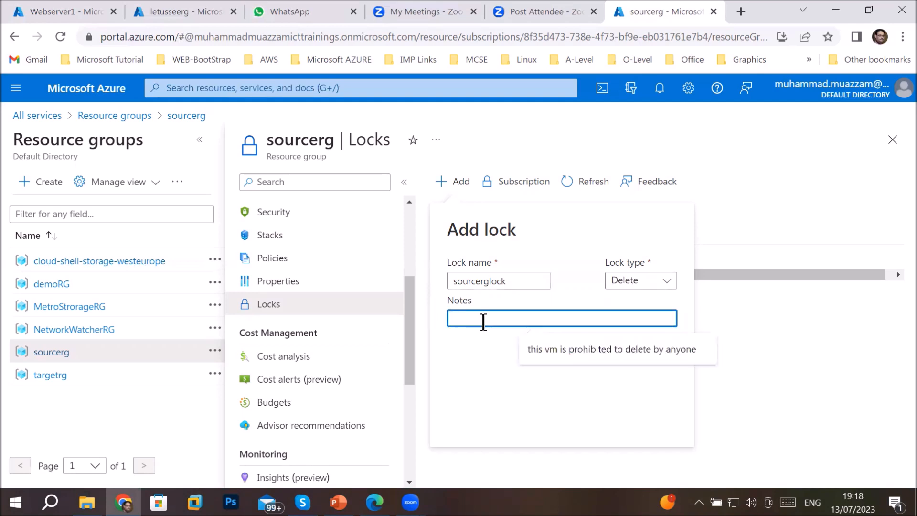
pyautogui.write('can ')
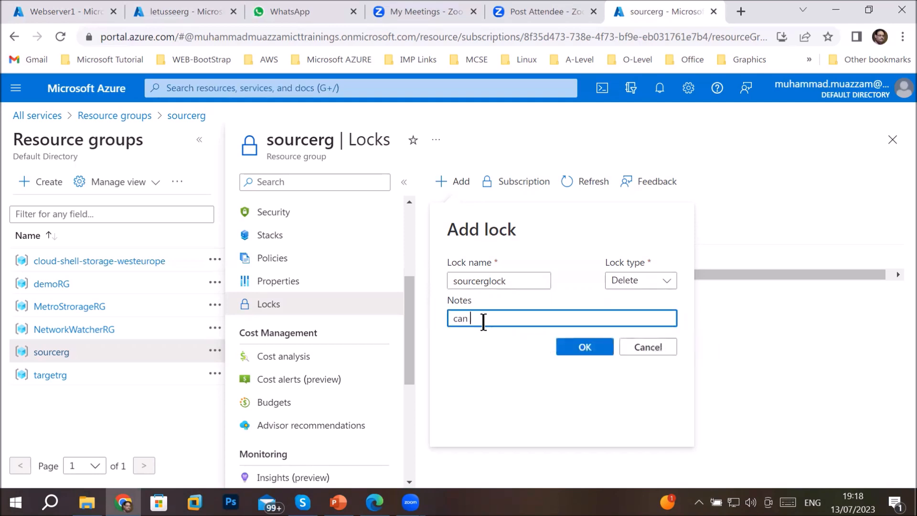
pyautogui.write('not delete anything in this RG')
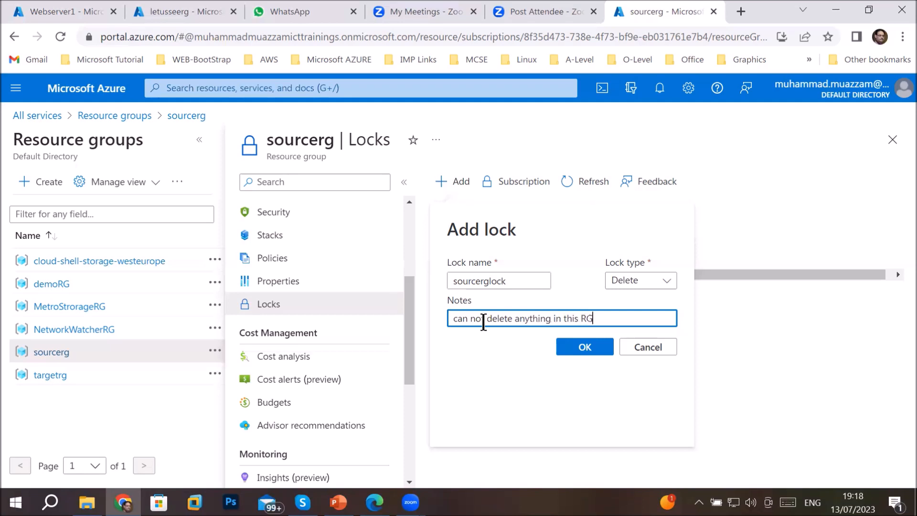
pyautogui.click(573, 345)
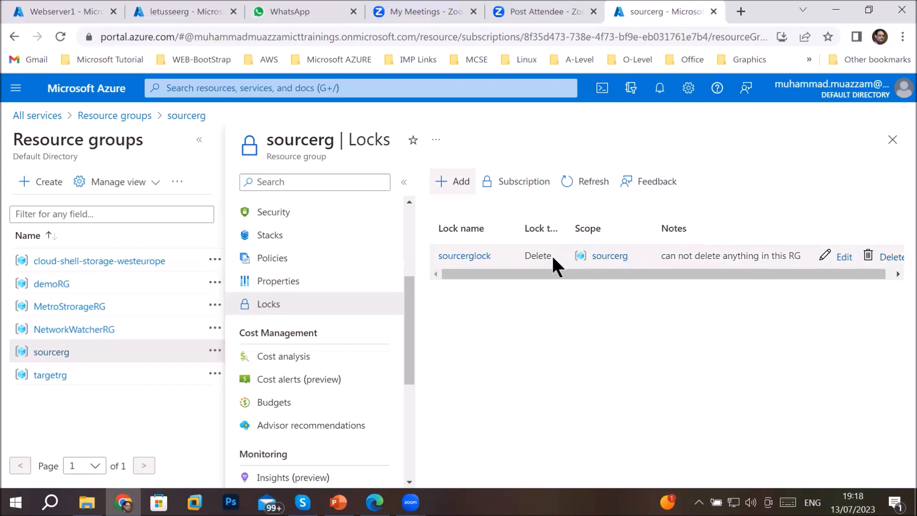
# Close the Locks page, reopen sourcerg, and open the Webserver1-ip public IP address
pyautogui.click(892, 140)
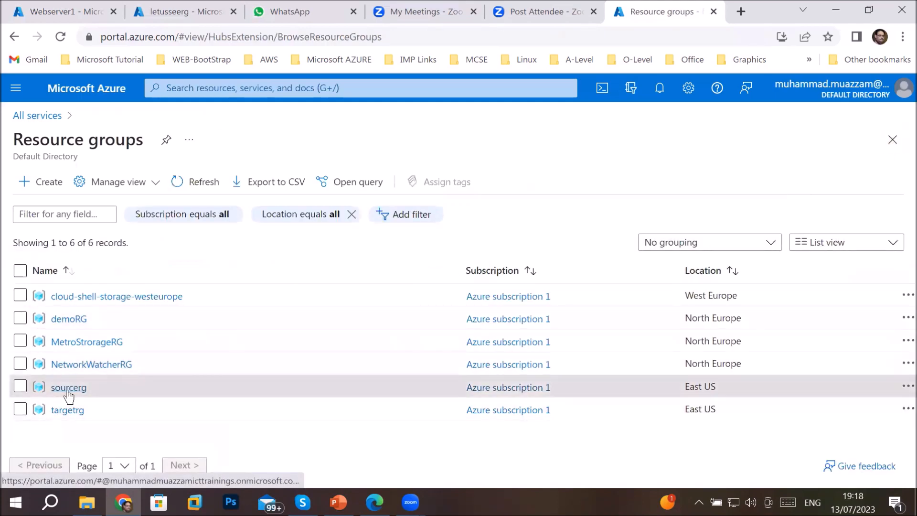
pyautogui.click(68, 388)
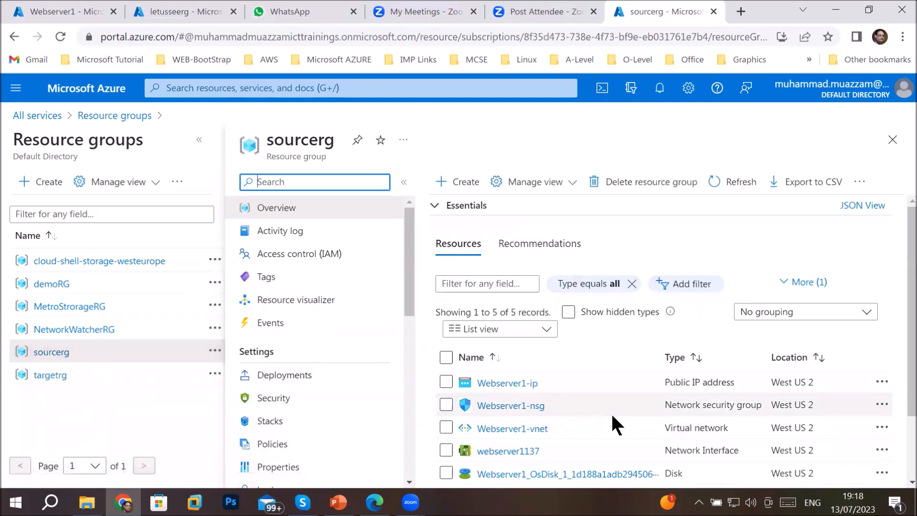
pyautogui.scroll(-2, 609, 402)
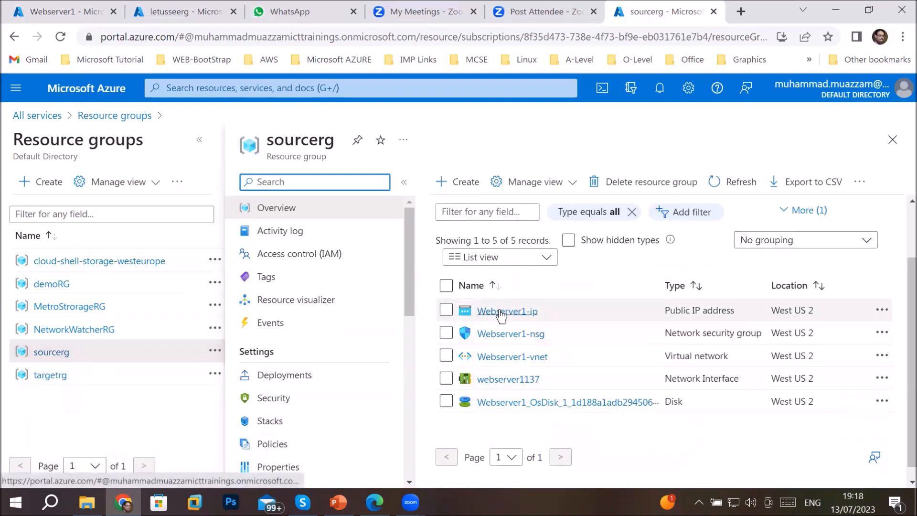
pyautogui.moveTo(500, 315)
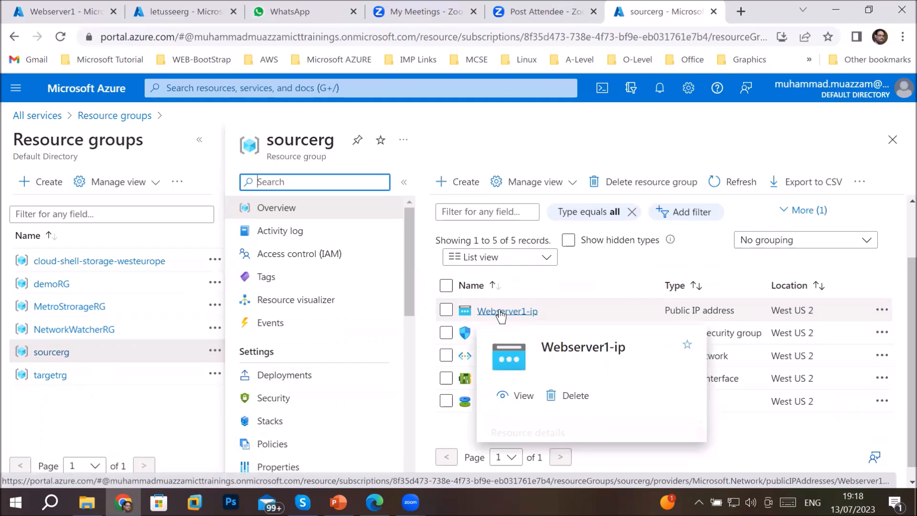
pyautogui.click(499, 313)
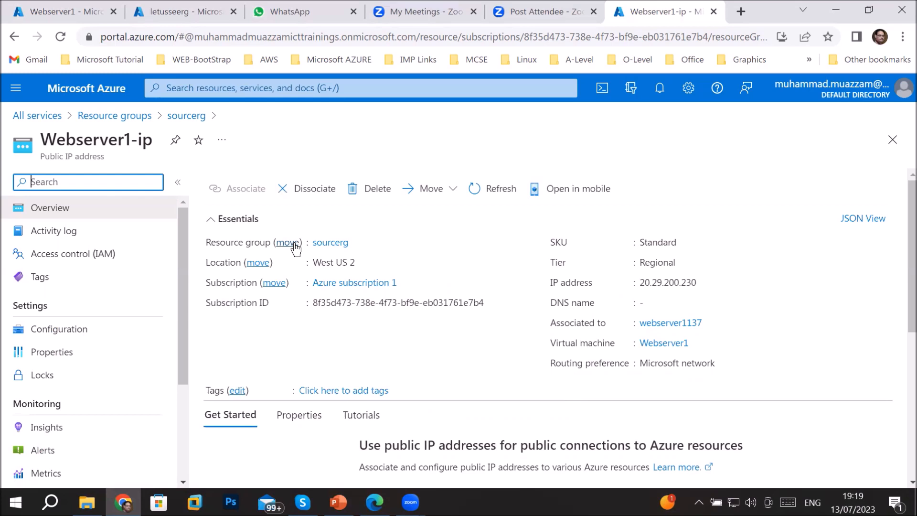
# Try deleting Webserver1-ip, see the lock block it, and return to sourcerg
pyautogui.click(373, 188)
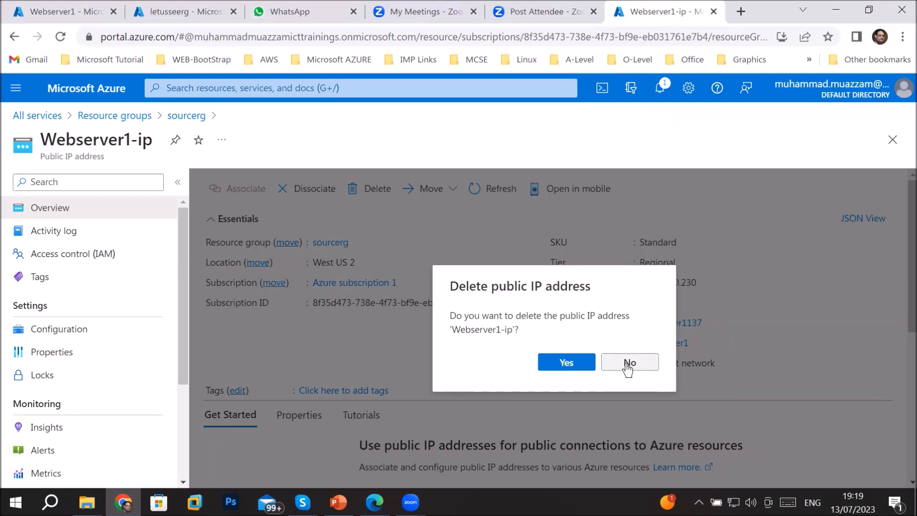
pyautogui.click(567, 362)
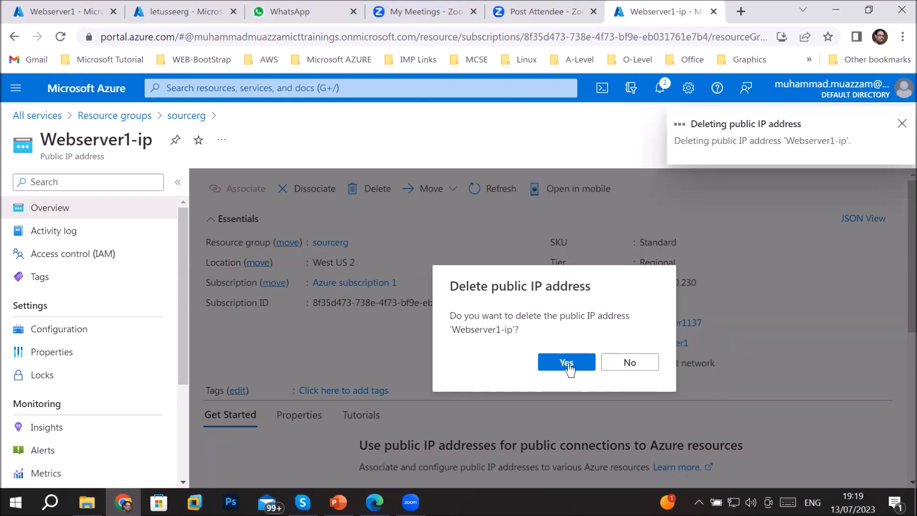
pyautogui.click(629, 361)
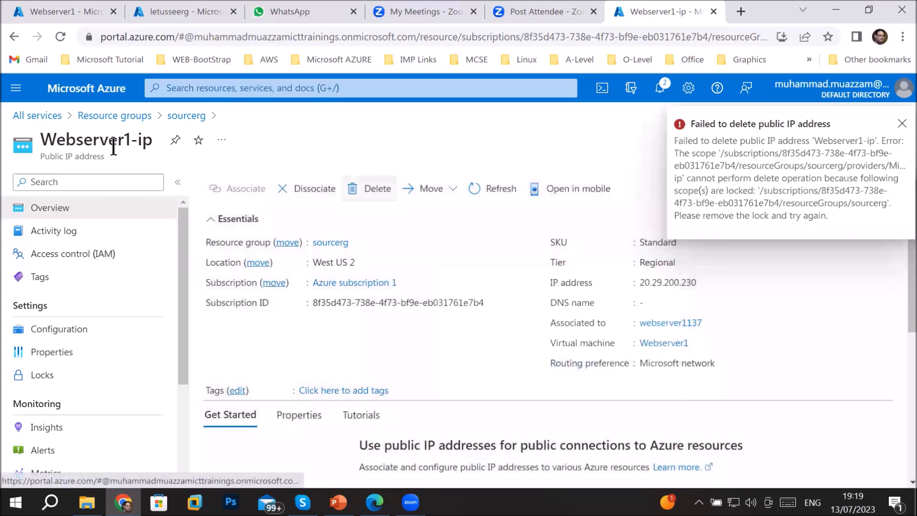
pyautogui.click(191, 116)
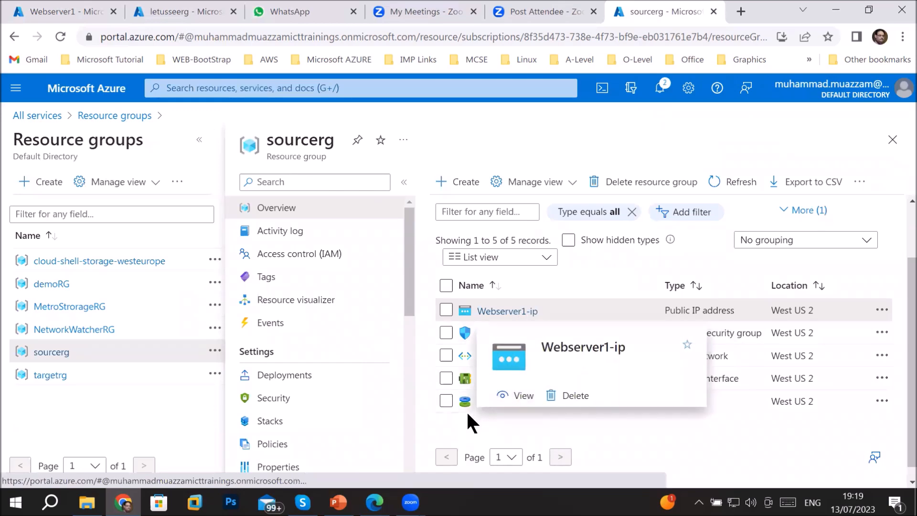
# Open the Webserver1_OsDisk overview to see its Delete button disabled
pyautogui.click(519, 410)
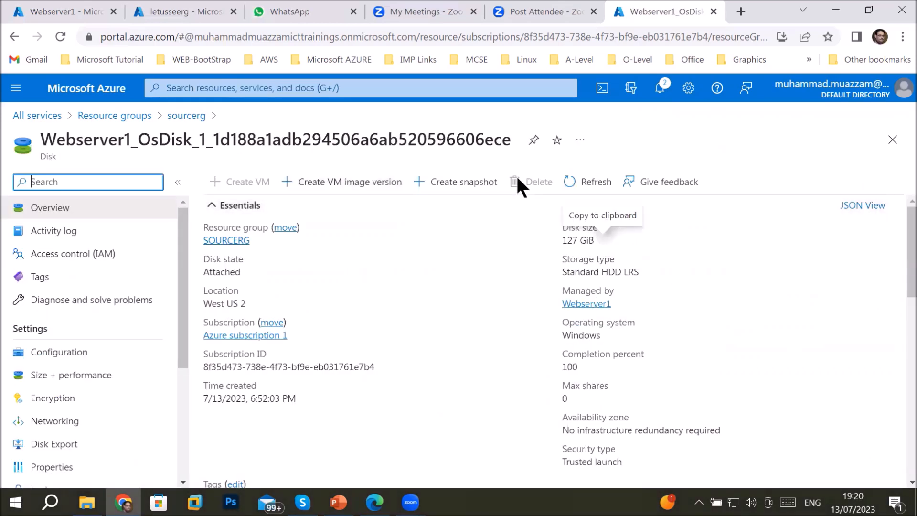
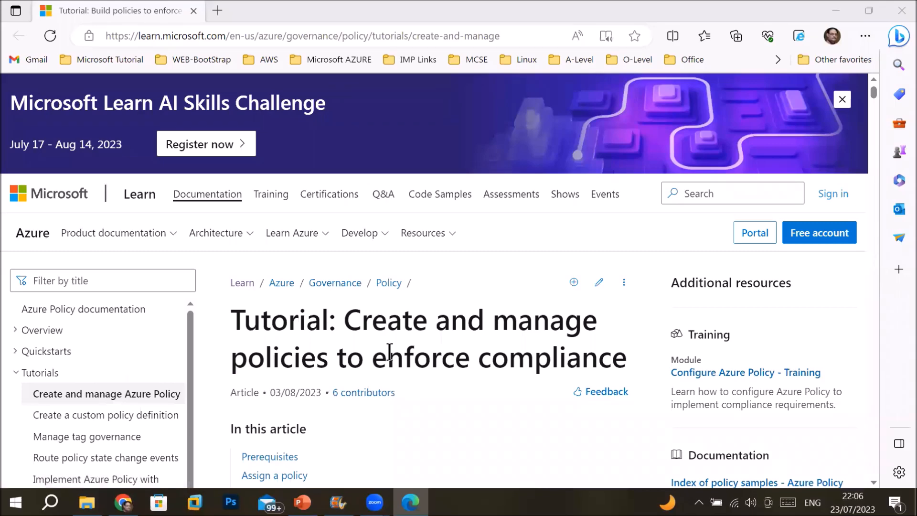
# Scroll to the tutorial's task list and highlight the 'Assign a policy' task
pyautogui.scroll(-1, 390, 352)
pyautogui.scroll(-2, 389, 352)
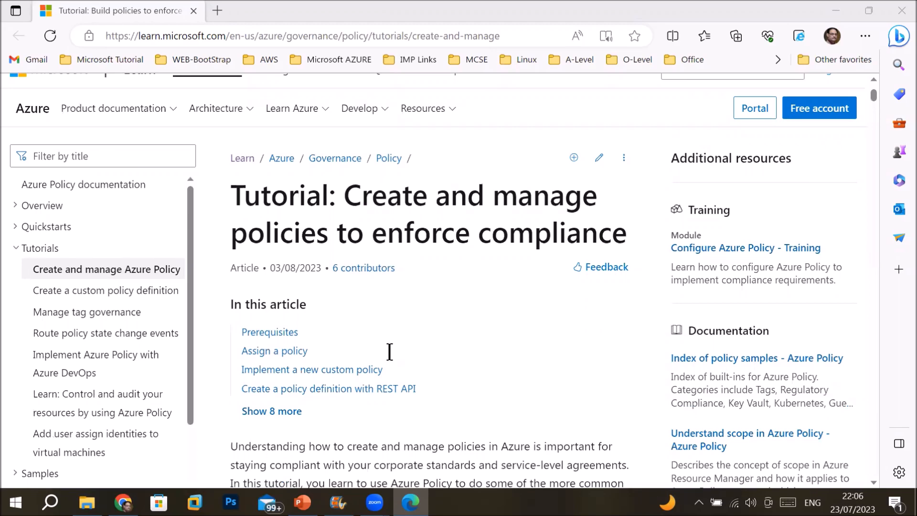
pyautogui.scroll(-3, 390, 352)
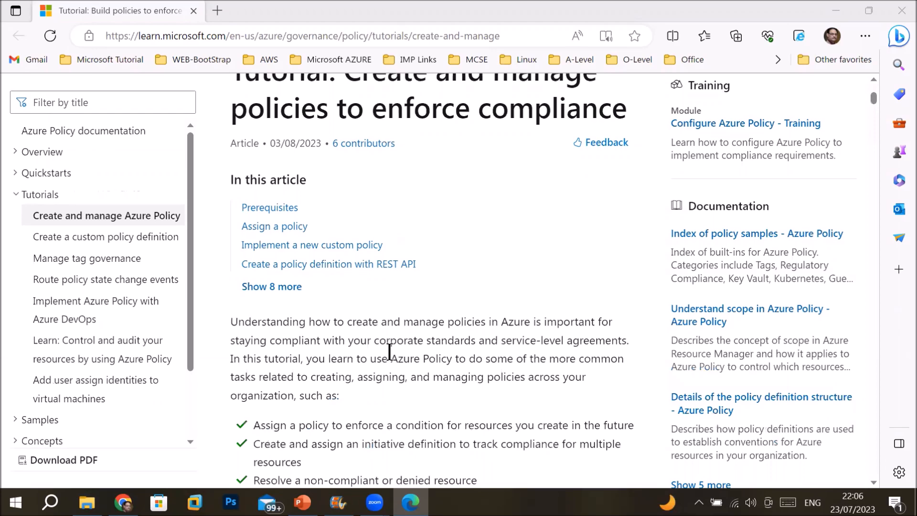
pyautogui.scroll(-3, 389, 352)
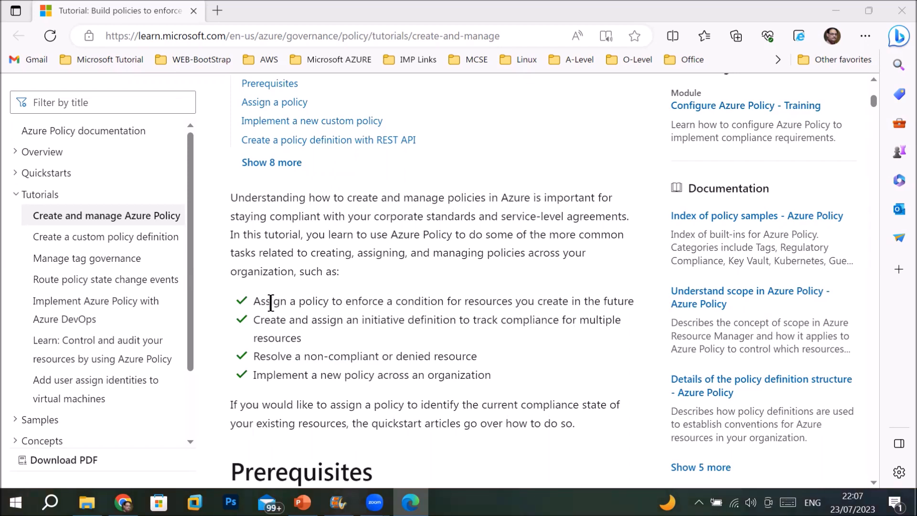
pyautogui.moveTo(267, 303); pyautogui.dragTo(609, 302)
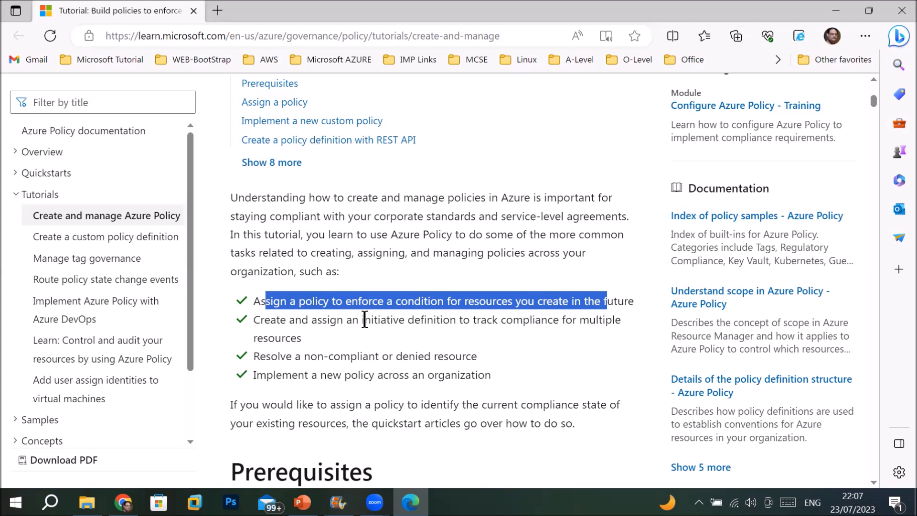
# Highlight 'initiative definition', then mark the 'Resolve a non-compliant or denied resource' task
pyautogui.moveTo(362, 320); pyautogui.dragTo(456, 321)
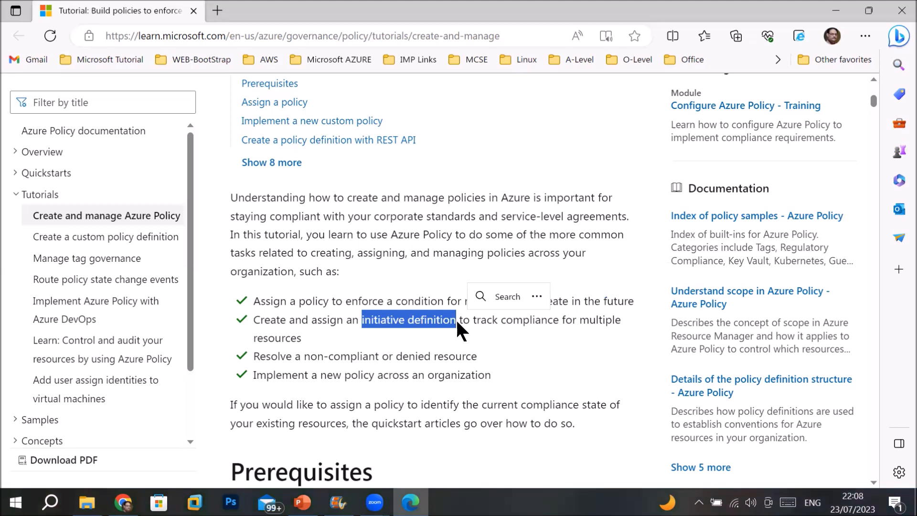
pyautogui.click(261, 357)
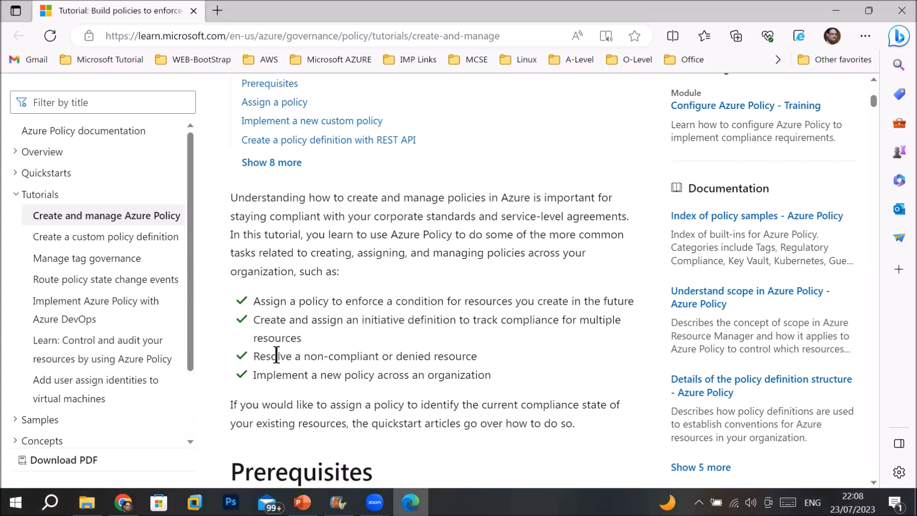
pyautogui.doubleClick(289, 356)
pyautogui.moveTo(331, 356); pyautogui.dragTo(477, 356)
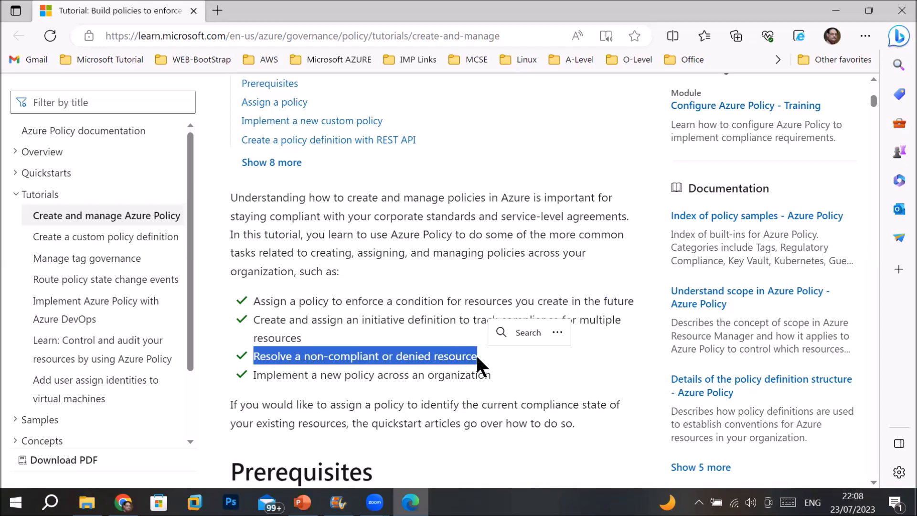
pyautogui.scroll(-4, 395, 148)
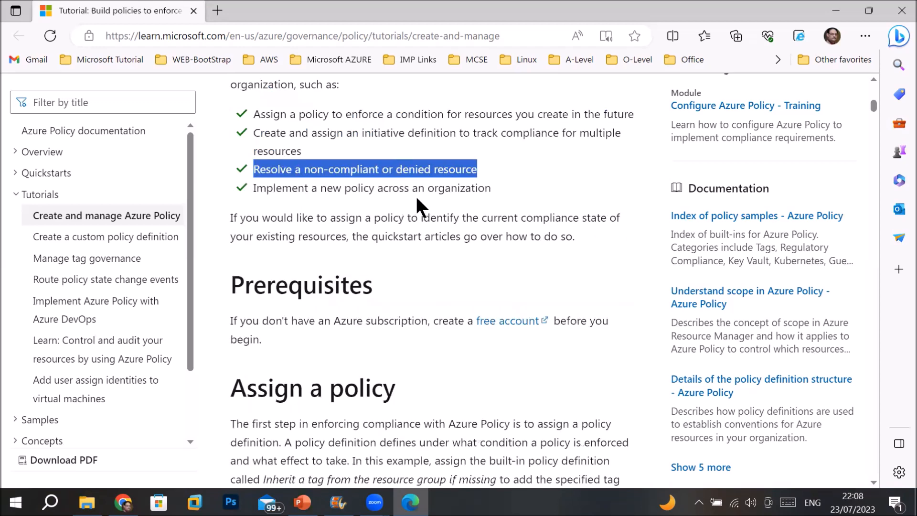
# Read through the first Assign a policy steps, highlighting 'subscription' in the step 4 note
pyautogui.scroll(-4, 416, 256)
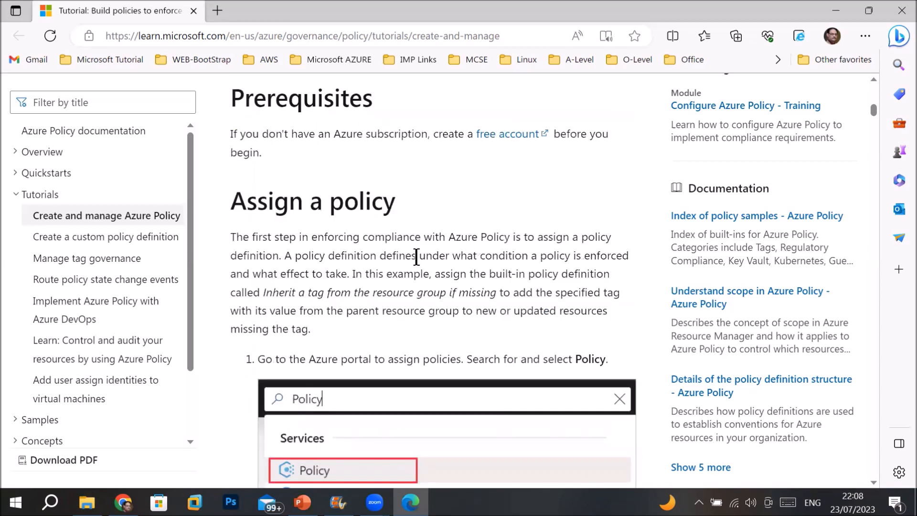
pyautogui.scroll(-3, 416, 261)
pyautogui.scroll(1, 415, 266)
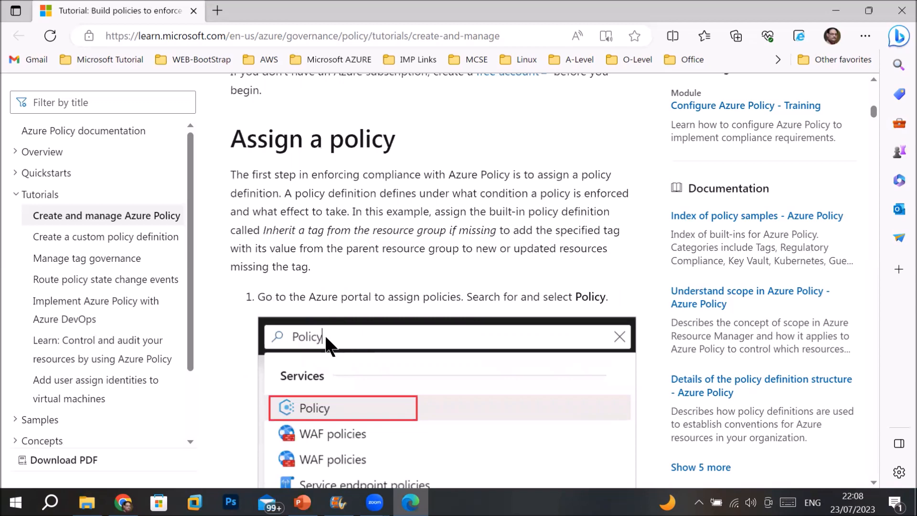
pyautogui.scroll(-2, 326, 337)
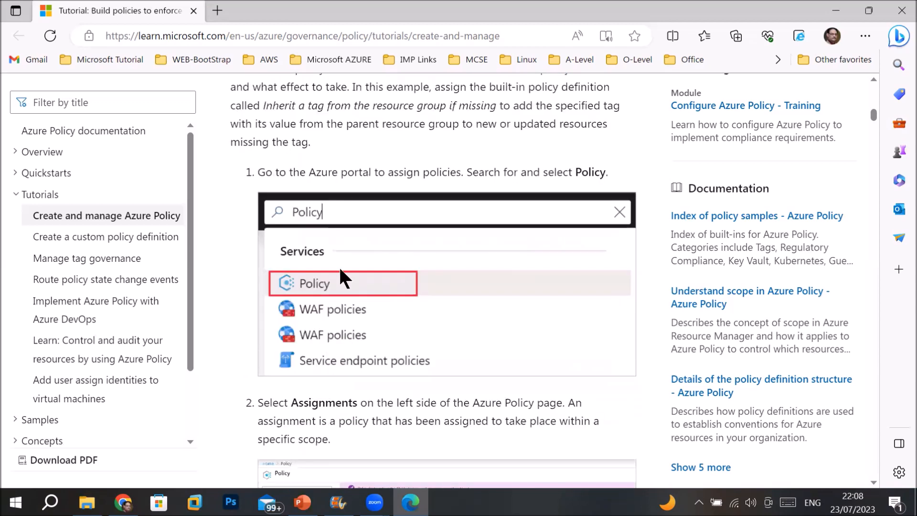
pyautogui.scroll(-3, 327, 287)
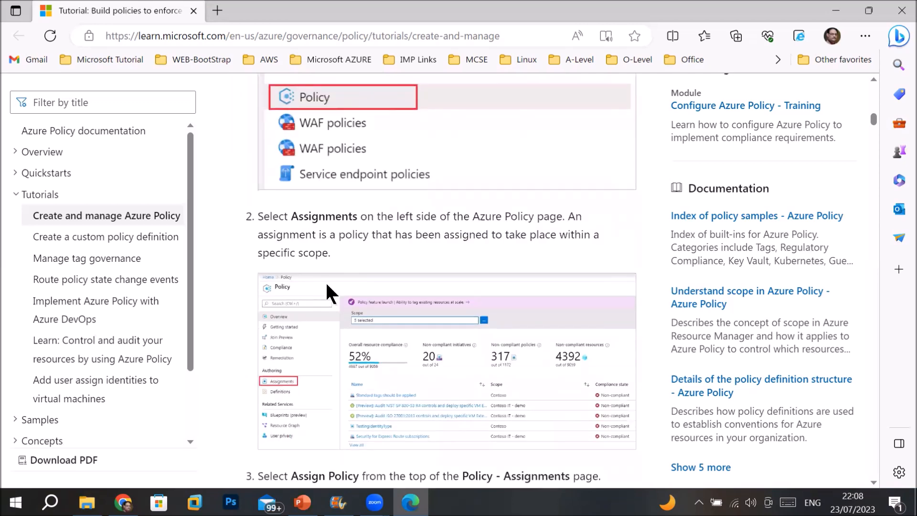
pyautogui.scroll(-2, 325, 280)
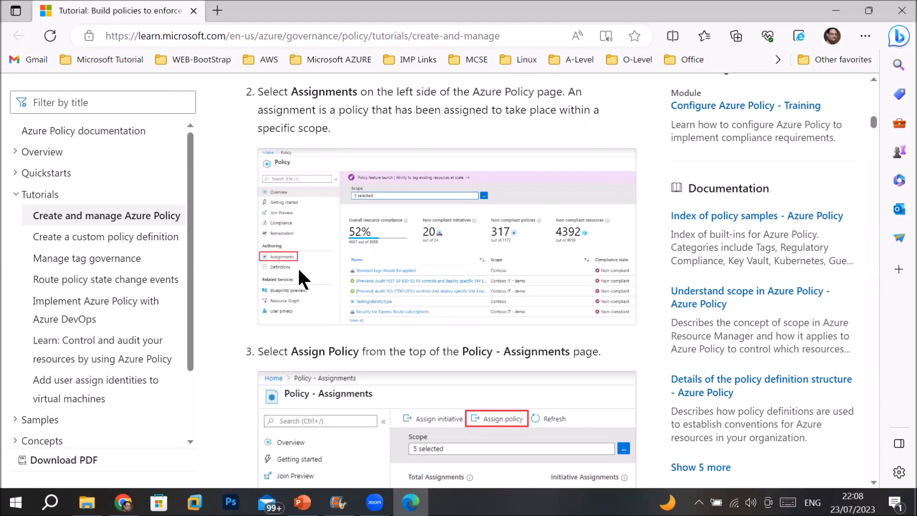
pyautogui.scroll(-2, 299, 266)
pyautogui.scroll(-3, 492, 112)
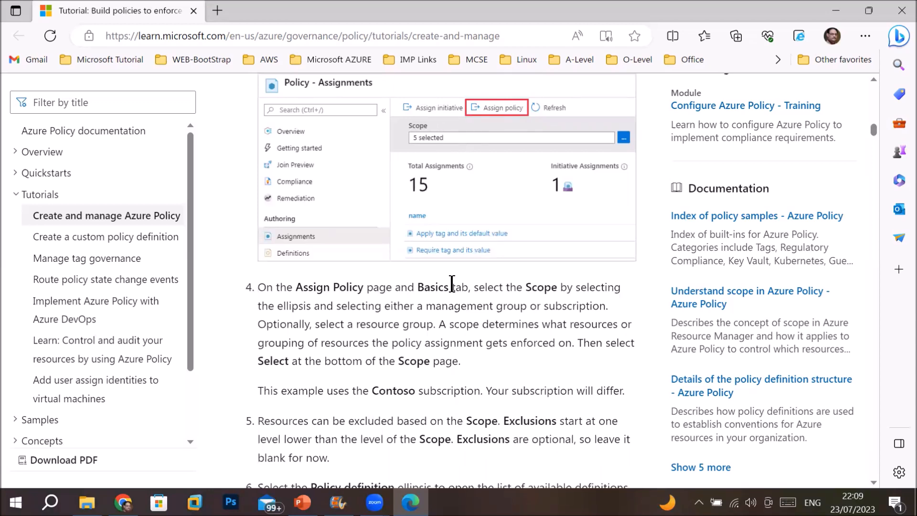
pyautogui.scroll(-2, 452, 282)
pyautogui.moveTo(419, 266); pyautogui.dragTo(467, 267)
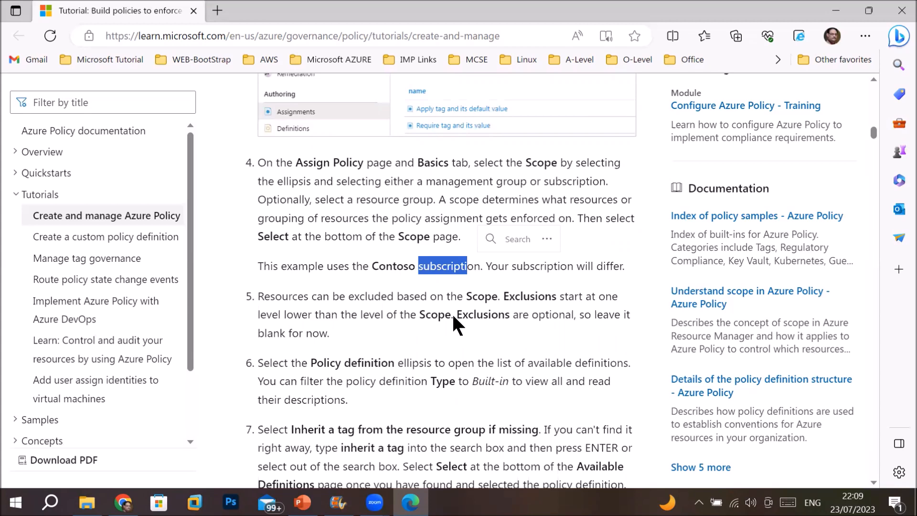
# Read the remaining steps up to 'Implement a new custom policy', then search All services for 'policy'
pyautogui.scroll(-1, 452, 312)
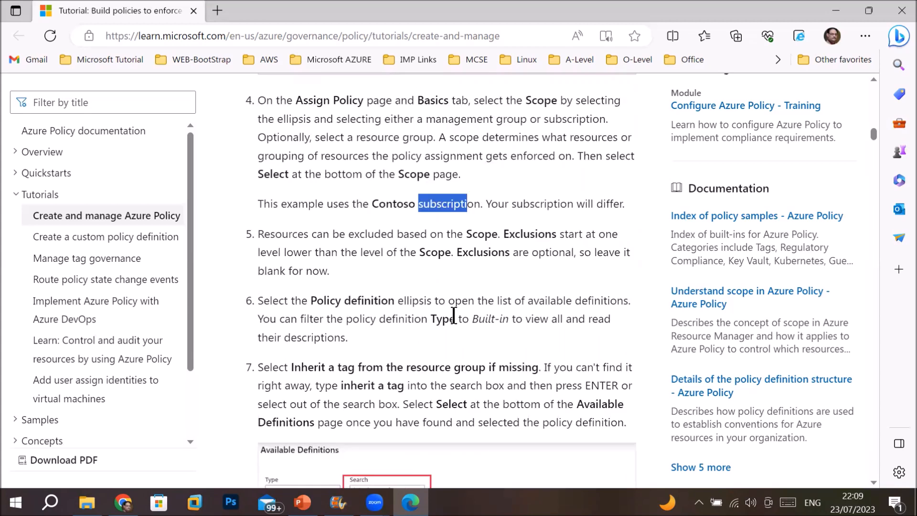
pyautogui.scroll(-1, 453, 315)
pyautogui.scroll(-2, 452, 312)
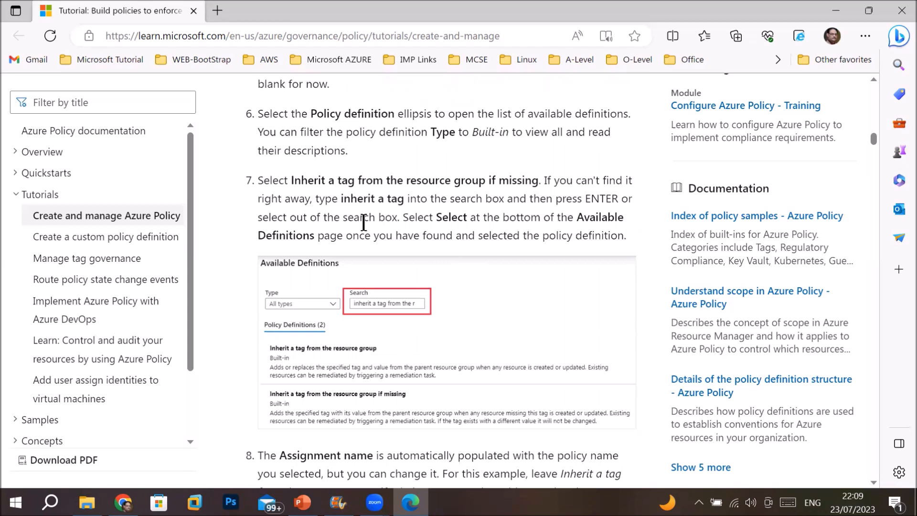
pyautogui.scroll(-1, 389, 257)
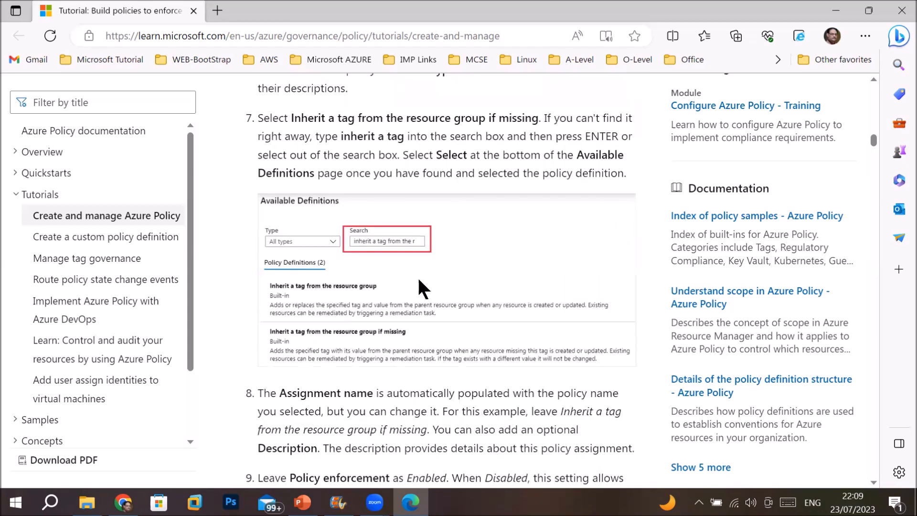
pyautogui.scroll(-1, 419, 281)
pyautogui.scroll(-2, 419, 281)
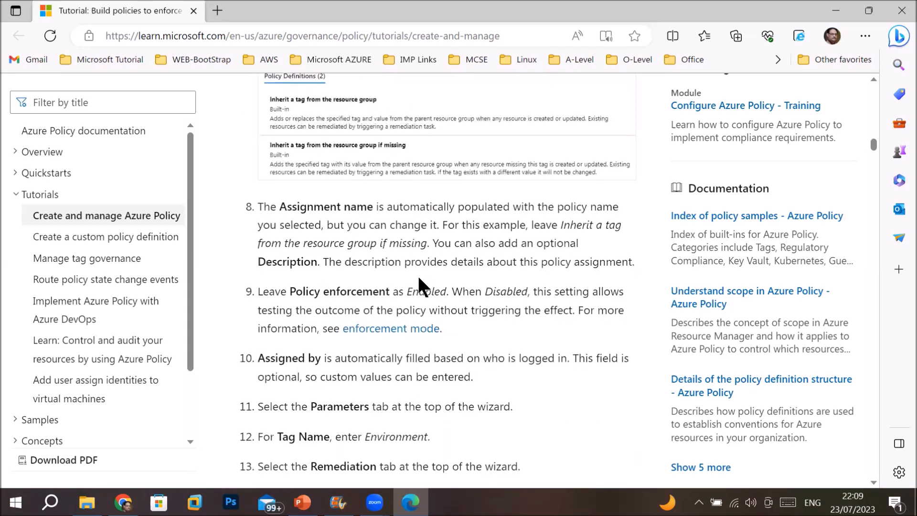
pyautogui.scroll(-2, 419, 277)
pyautogui.scroll(-1, 418, 277)
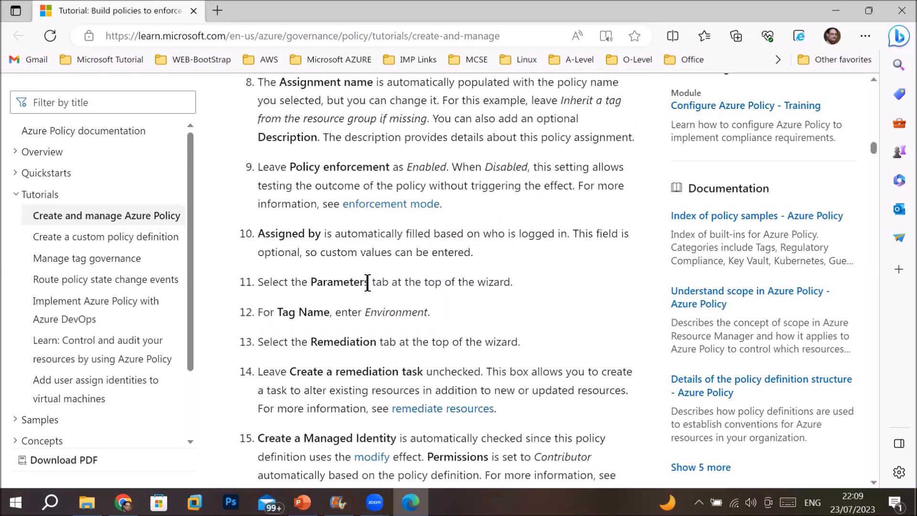
pyautogui.scroll(-2, 367, 282)
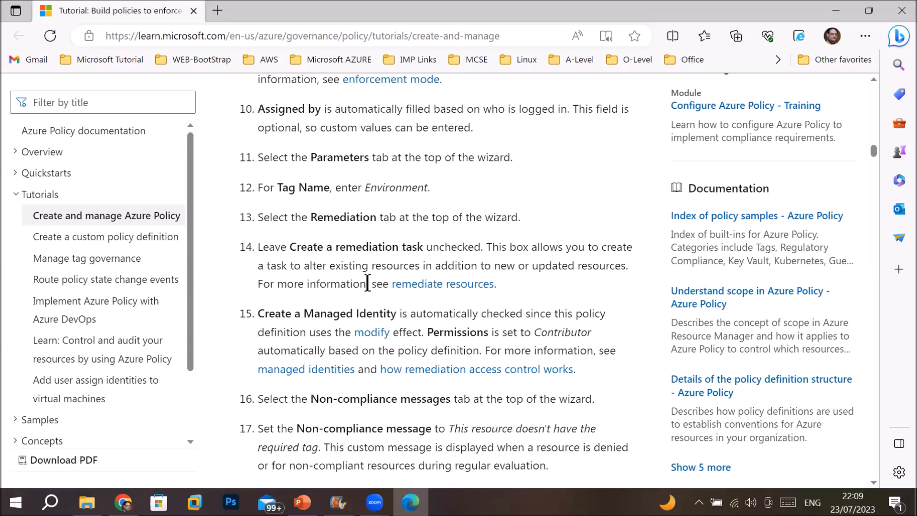
pyautogui.scroll(-4, 367, 283)
pyautogui.scroll(-2, 367, 282)
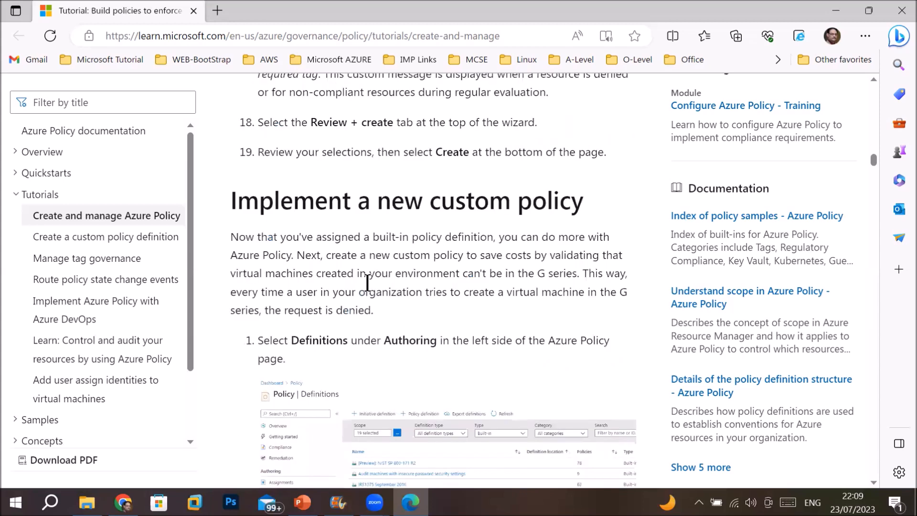
pyautogui.scroll(-2, 367, 282)
pyautogui.scroll(1, 367, 283)
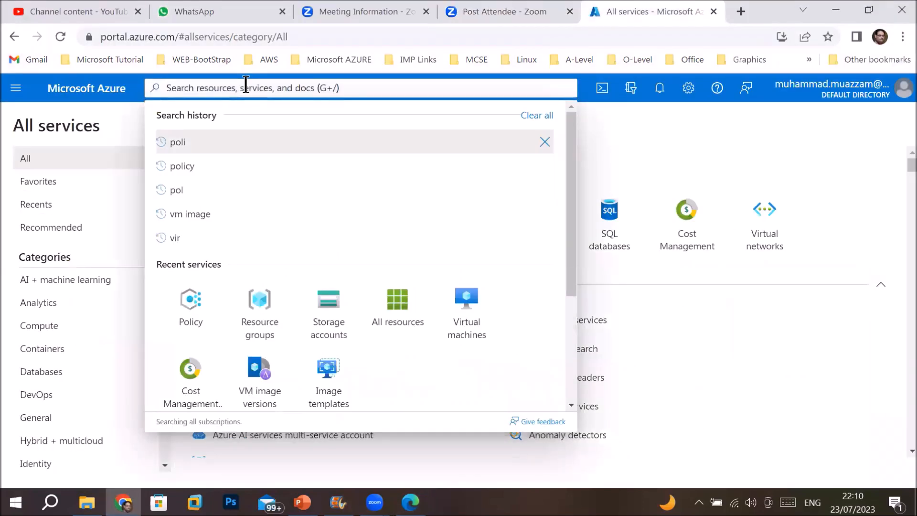
pyautogui.write('p')
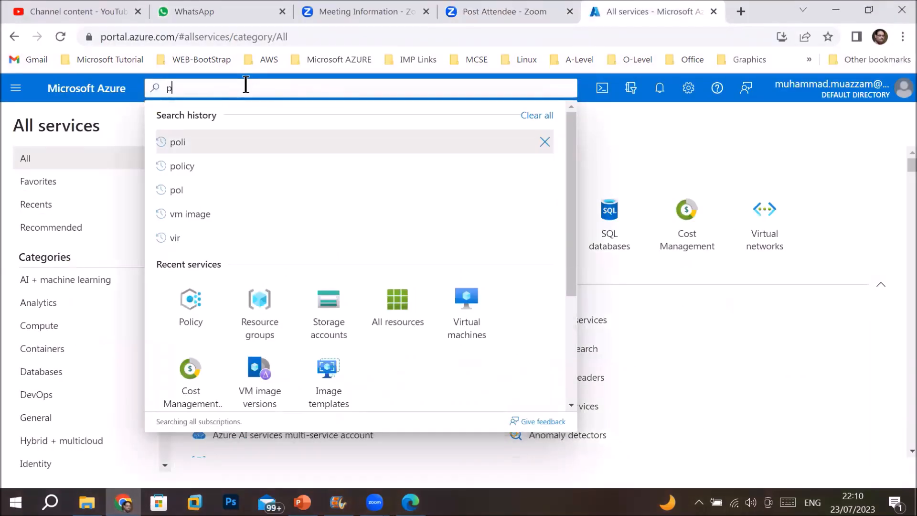
pyautogui.write('olicy')
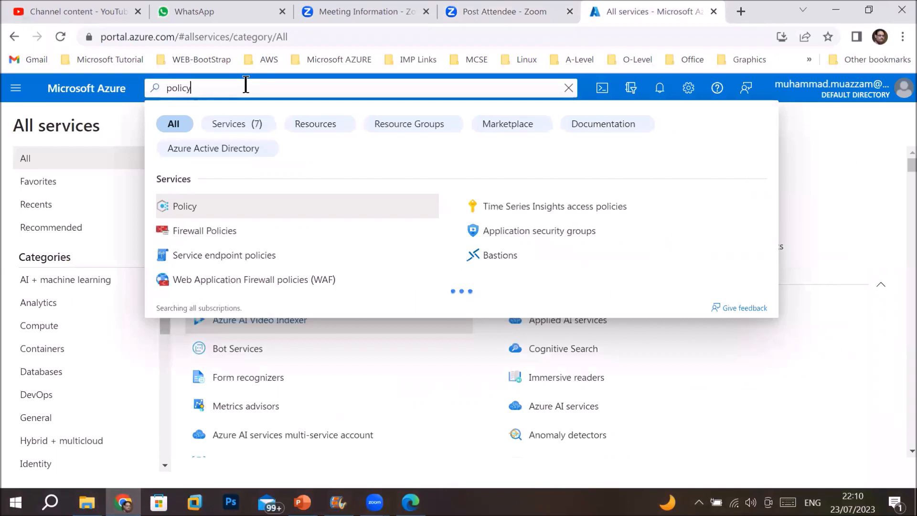
# Open Policy, review the compliance overview for Azure subscription 1, and go to Getting started
pyautogui.click(253, 218)
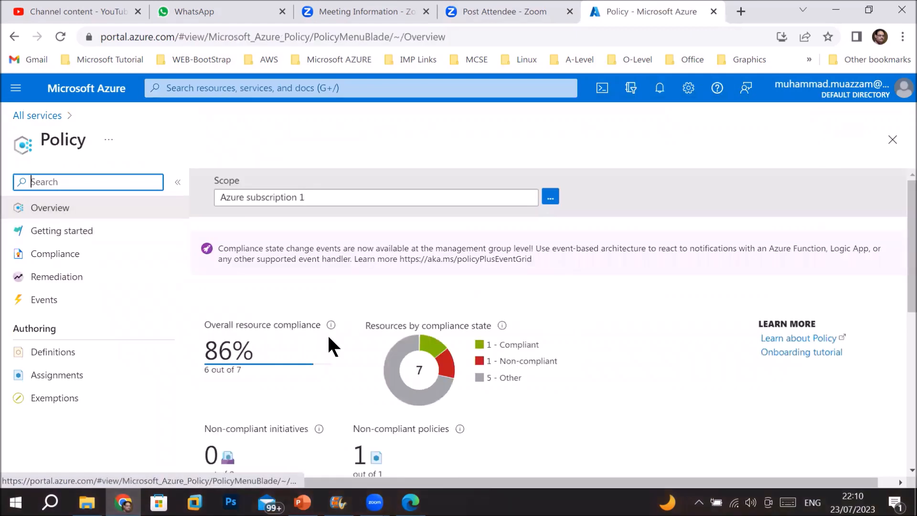
pyautogui.scroll(-3, 327, 334)
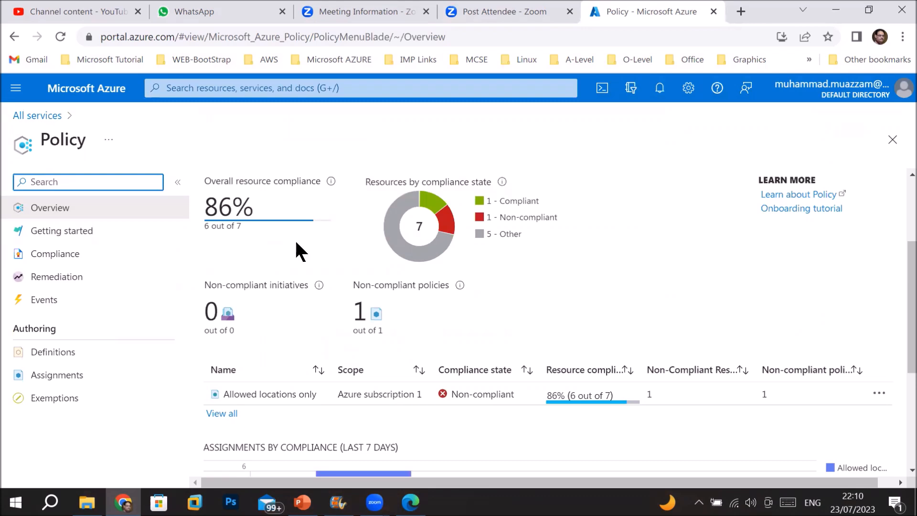
pyautogui.moveTo(394, 194)
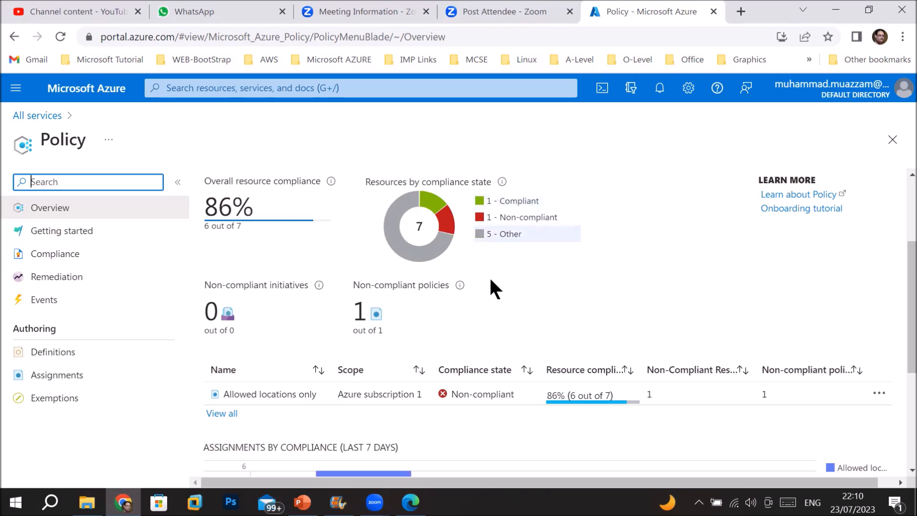
pyautogui.scroll(-2, 490, 289)
pyautogui.scroll(-3, 489, 287)
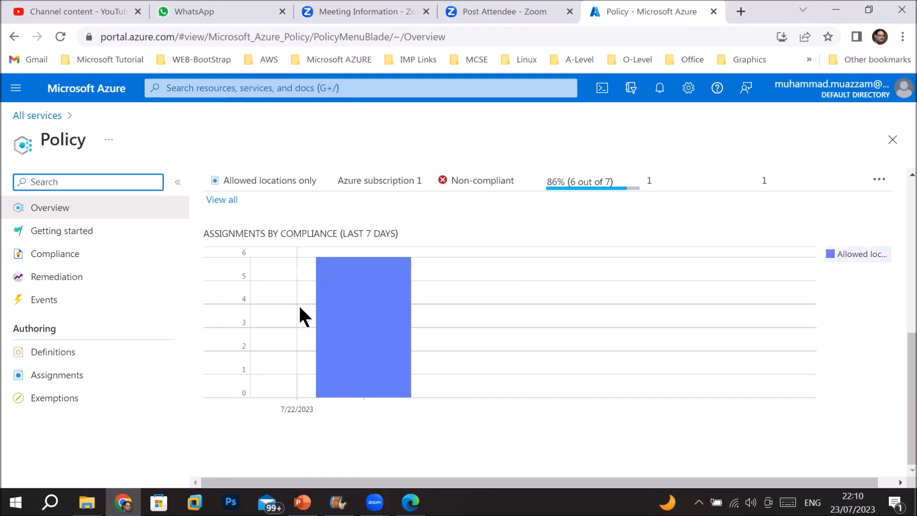
pyautogui.scroll(10, 300, 316)
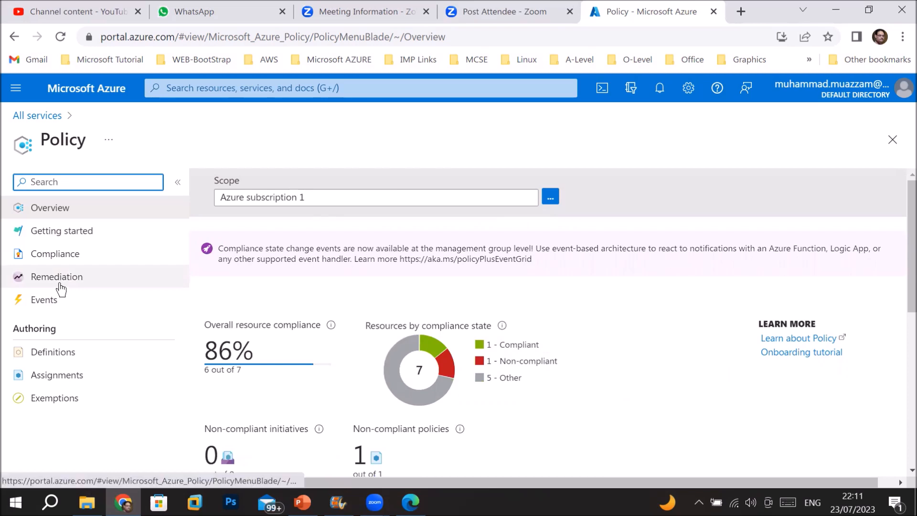
pyautogui.click(65, 234)
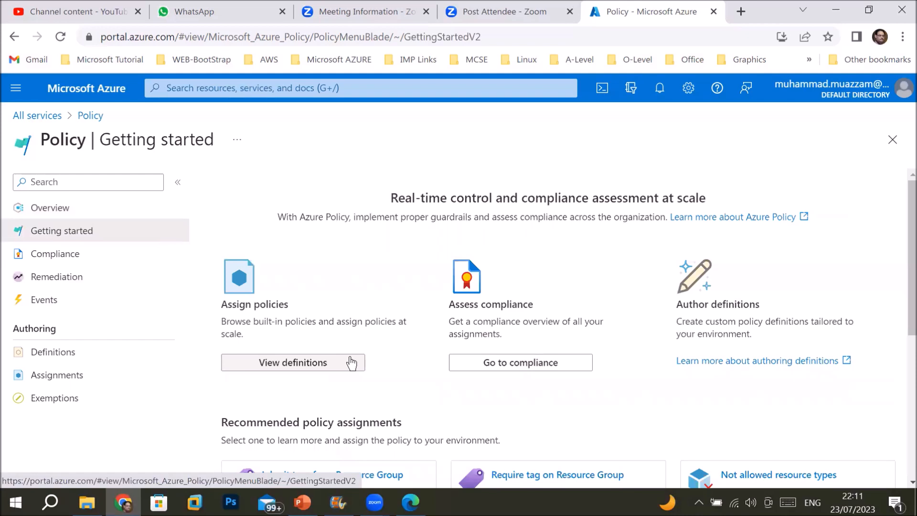
# Review the built-in policy and compliance descriptions, then begin assigning 'Inherit tags from Resource Group'
pyautogui.scroll(-2, 258, 241)
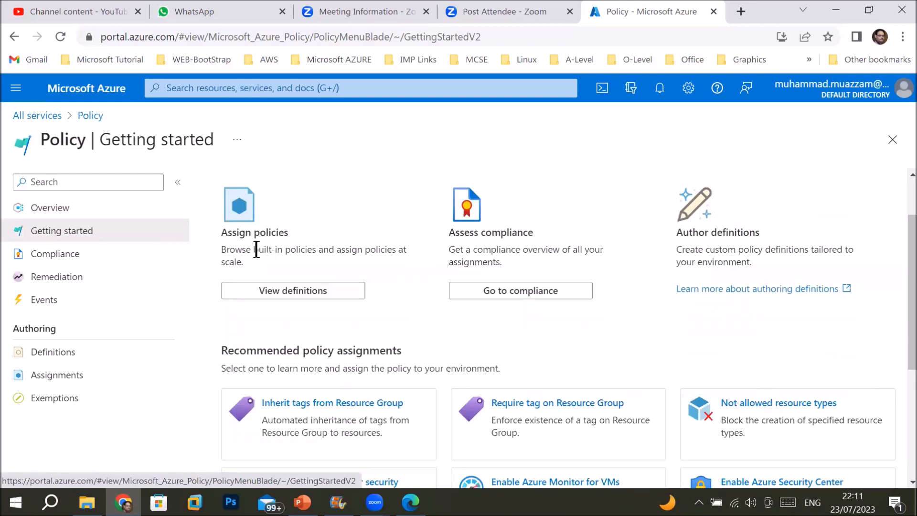
pyautogui.moveTo(257, 249); pyautogui.dragTo(398, 250)
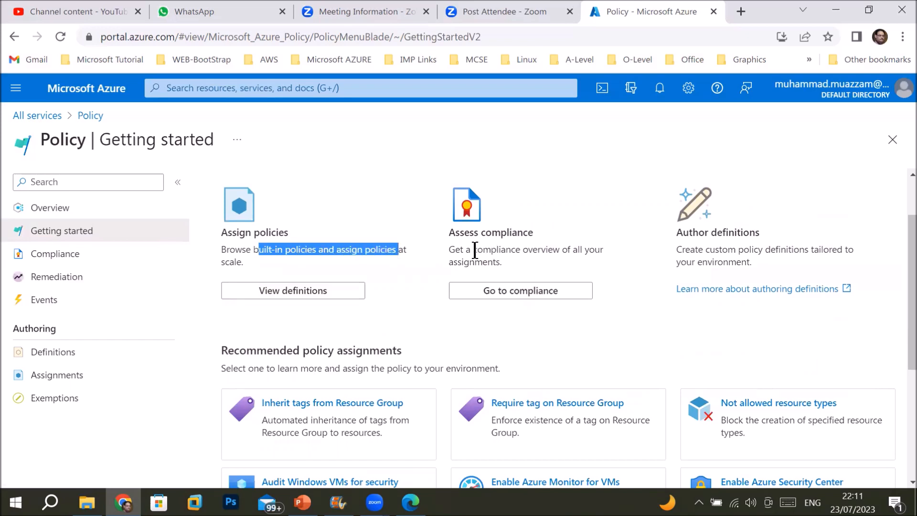
pyautogui.moveTo(473, 249); pyautogui.dragTo(576, 262)
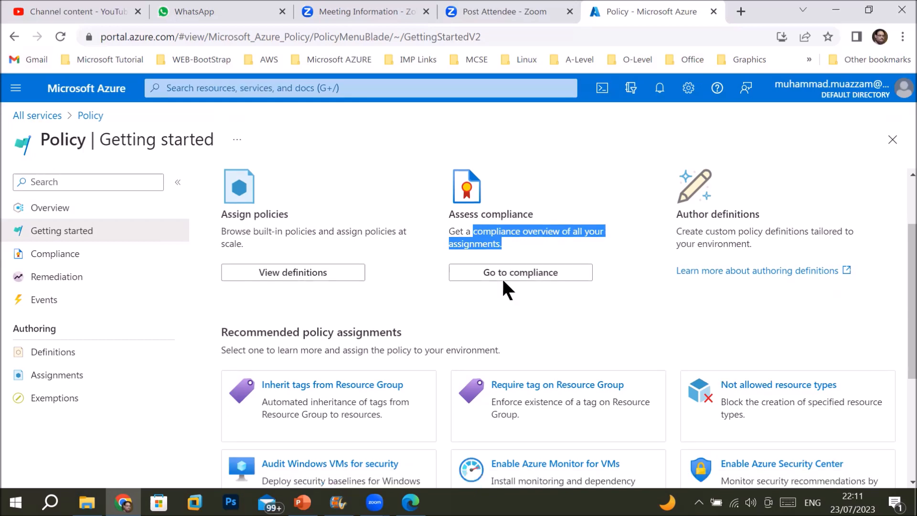
pyautogui.scroll(-3, 320, 215)
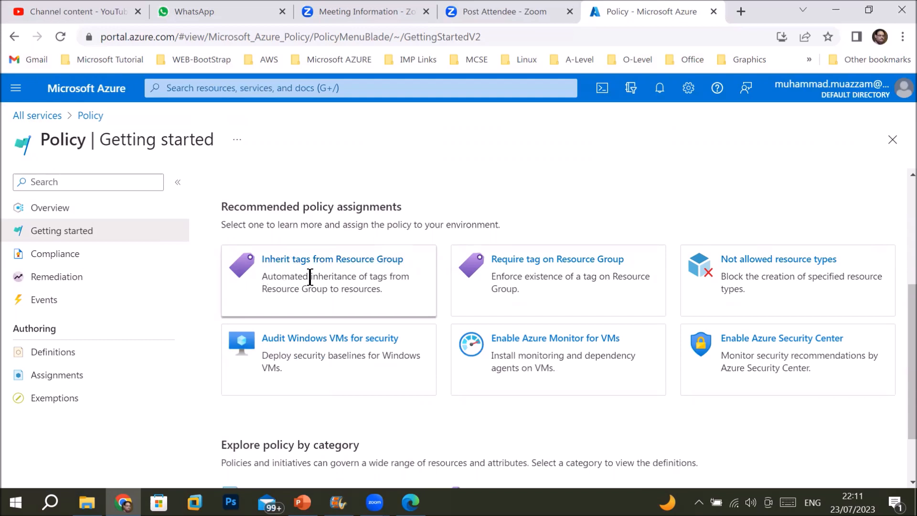
pyautogui.moveTo(391, 277); pyautogui.dragTo(293, 277)
pyautogui.click(302, 293)
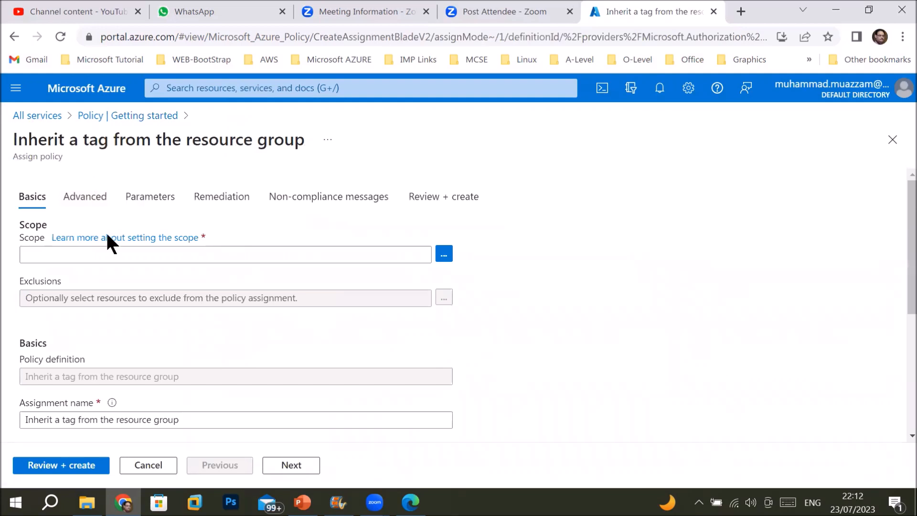
pyautogui.click(109, 260)
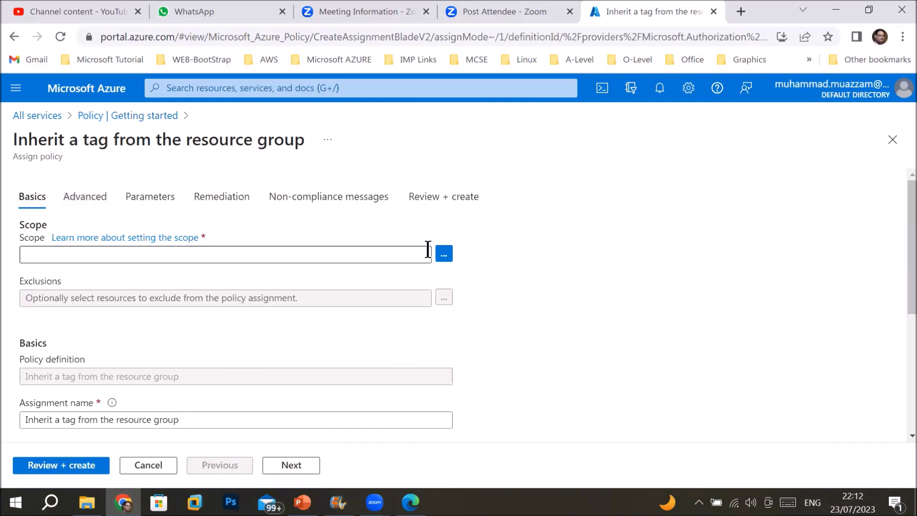
pyautogui.click(444, 258)
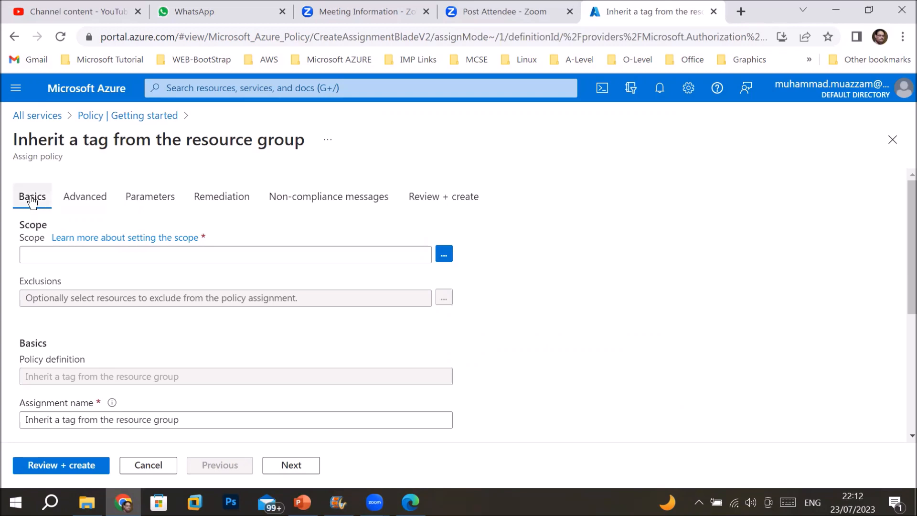
pyautogui.click(441, 257)
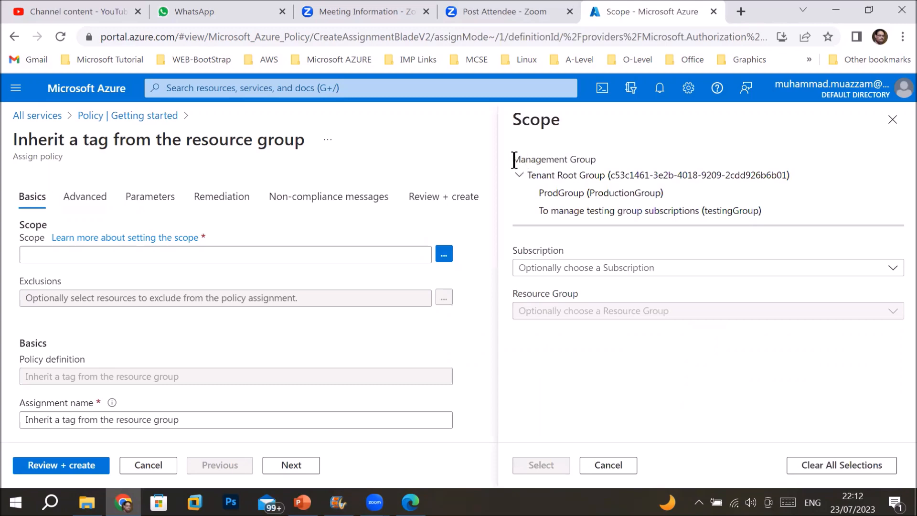
pyautogui.tripleClick(554, 160)
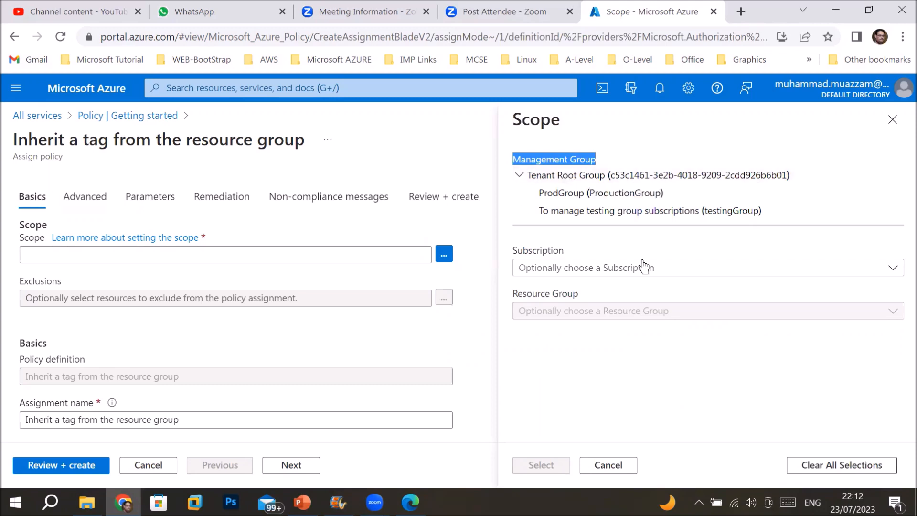
pyautogui.click(681, 271)
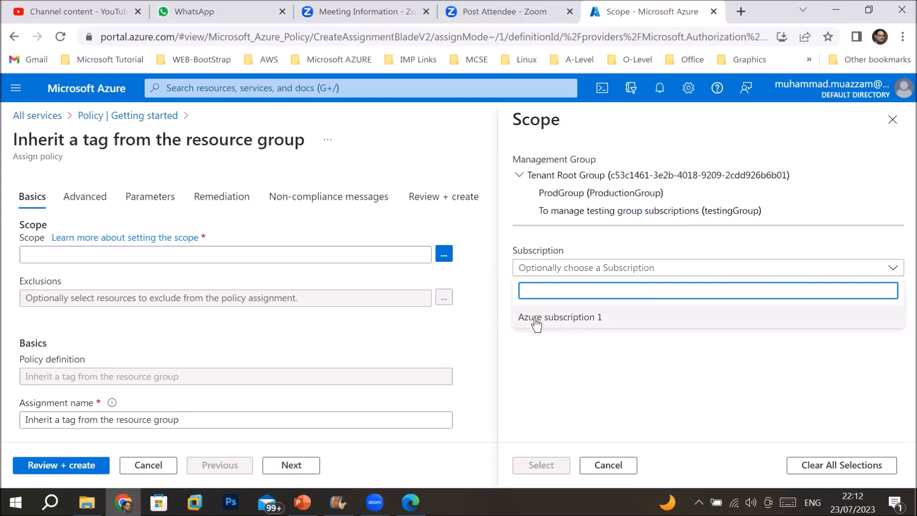
pyautogui.click(534, 319)
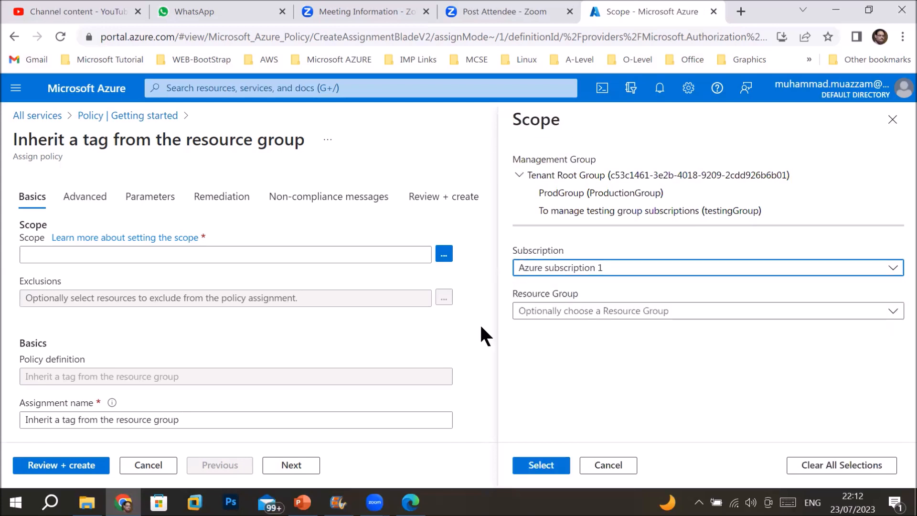
pyautogui.click(582, 315)
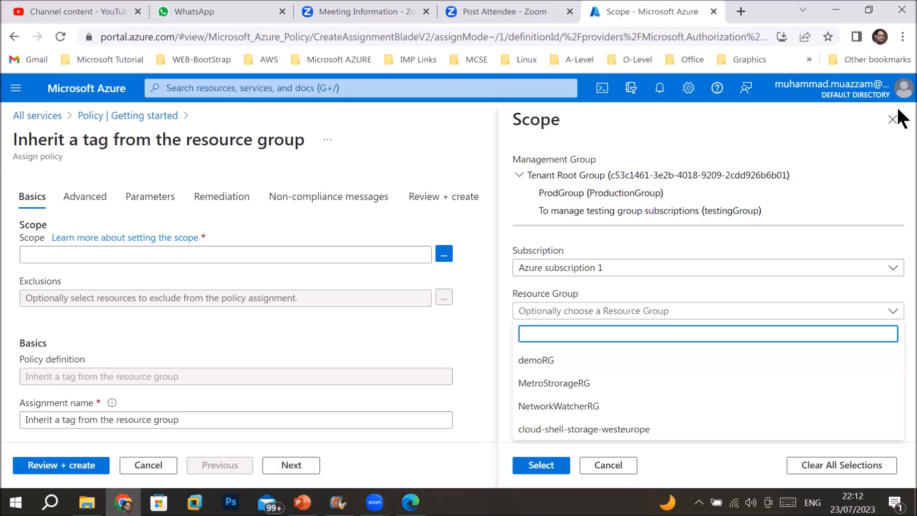
pyautogui.click(889, 120)
pyautogui.click(890, 120)
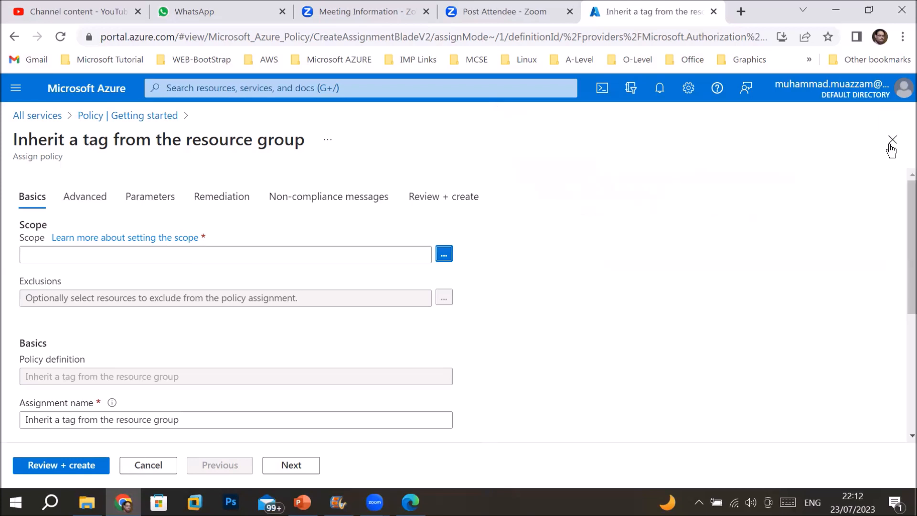
pyautogui.click(893, 142)
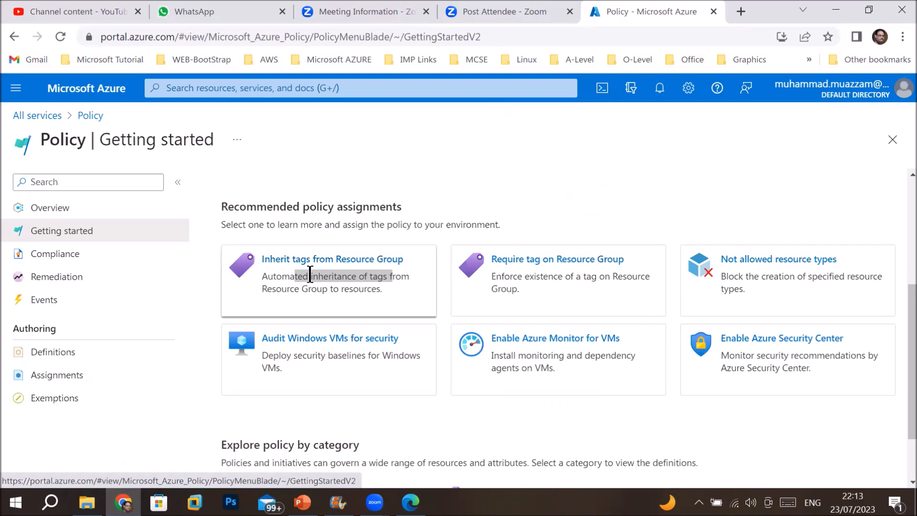
# Open the Policy Definitions list scoped to Azure subscription 1
pyautogui.click(33, 358)
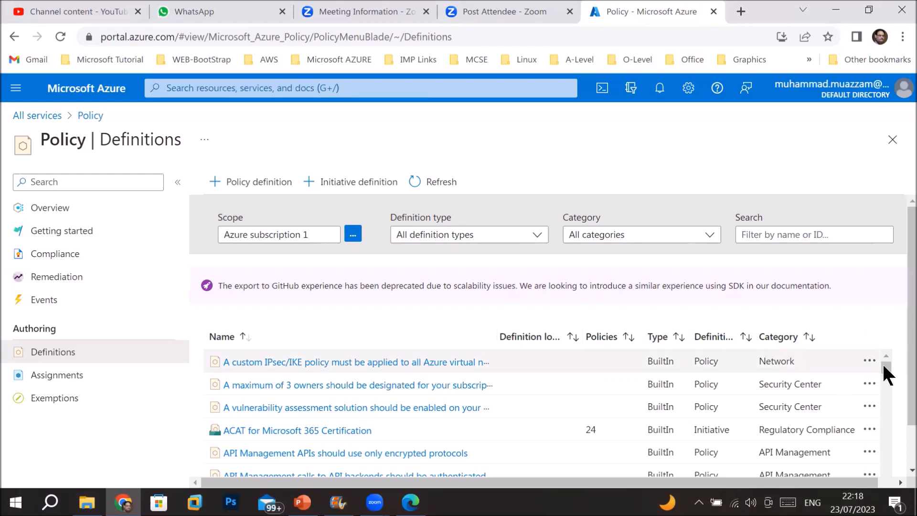
pyautogui.moveTo(881, 363); pyautogui.dragTo(882, 398)
# Open and cancel the Scope picker, then show the Definition type filter options
pyautogui.moveTo(882, 363); pyautogui.dragTo(874, 356)
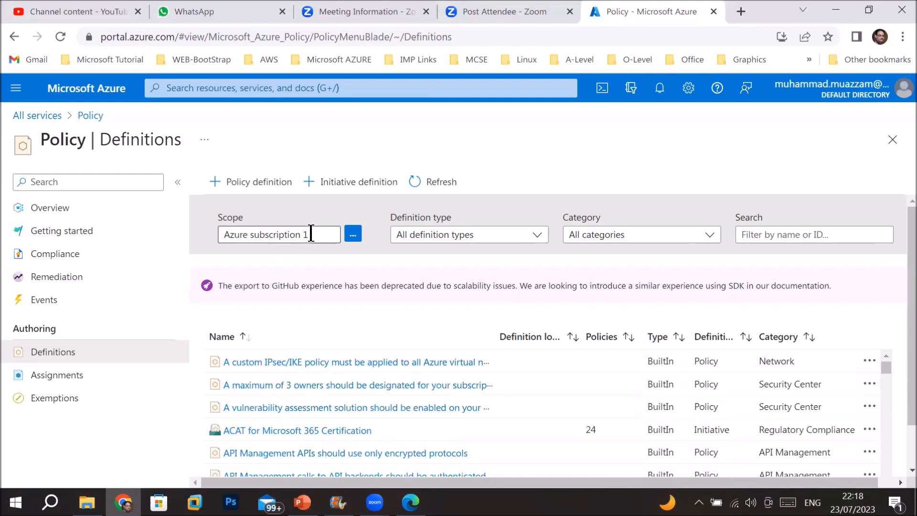
pyautogui.click(353, 235)
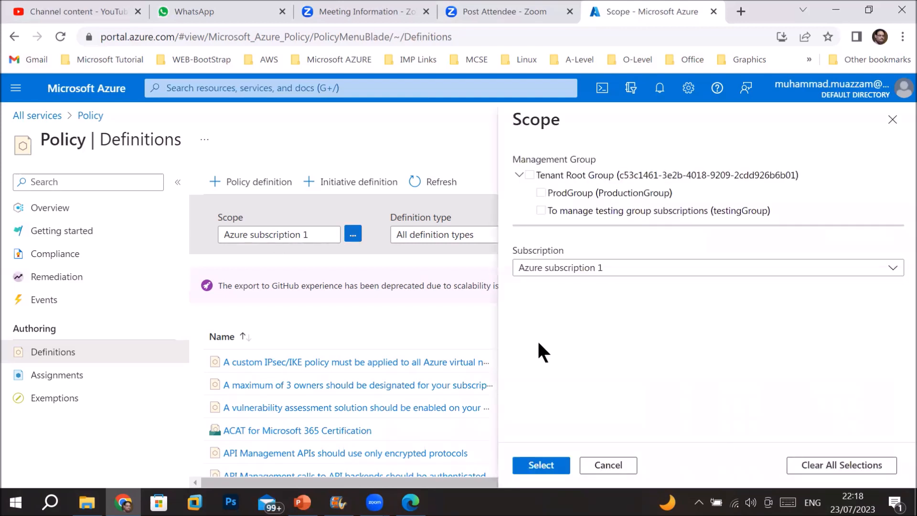
pyautogui.click(608, 461)
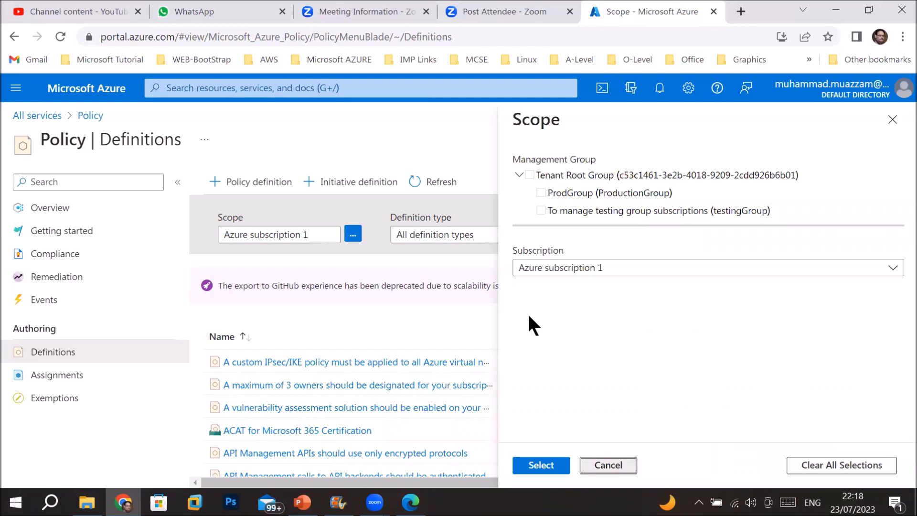
pyautogui.click(526, 238)
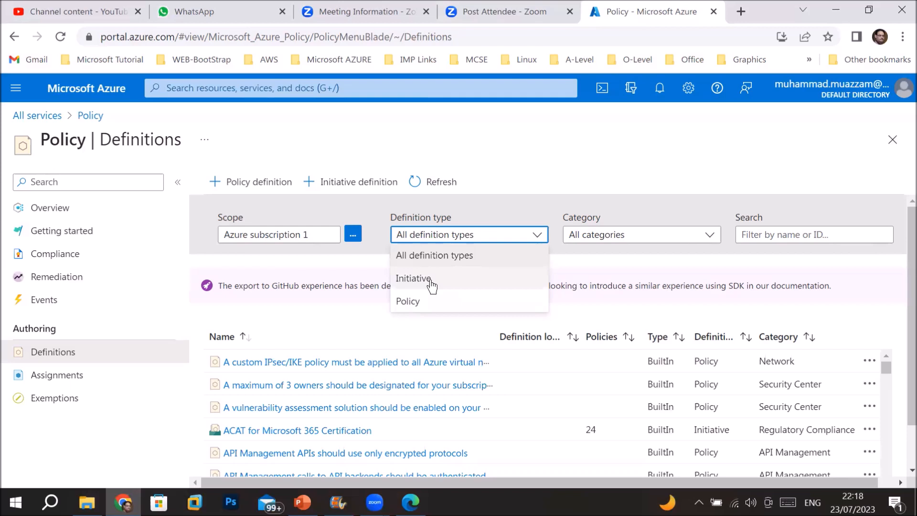
pyautogui.click(431, 281)
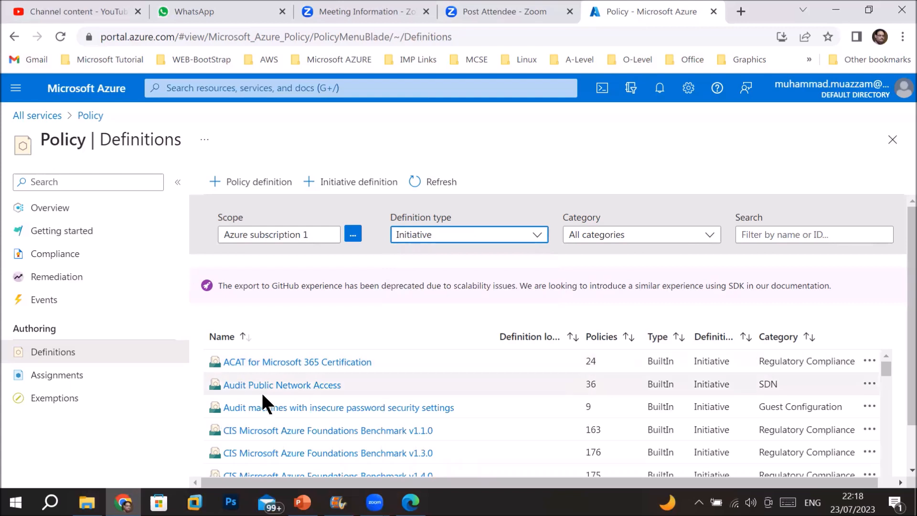
pyautogui.click(597, 425)
pyautogui.doubleClick(597, 424)
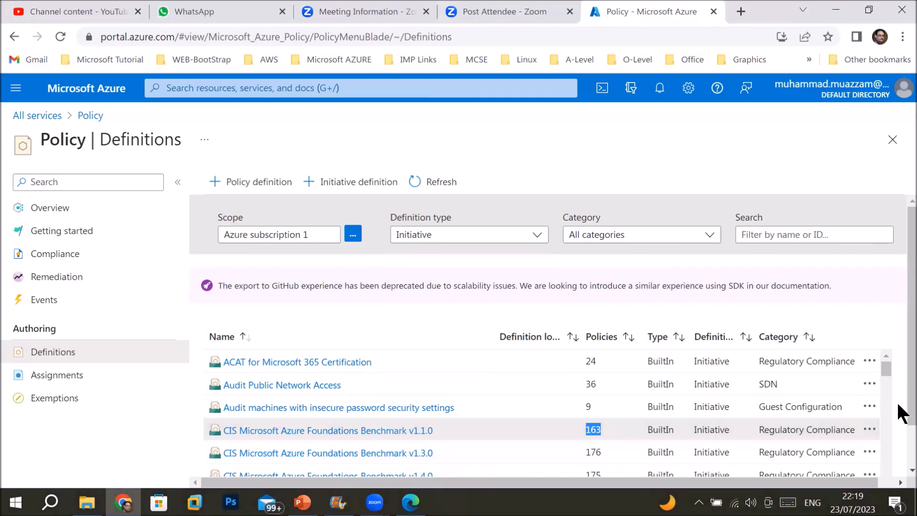
pyautogui.scroll(-1, 898, 449)
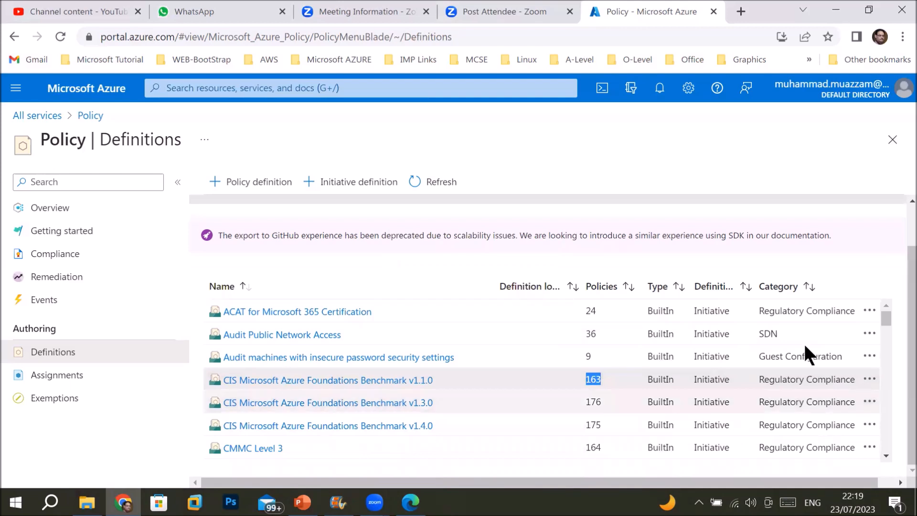
pyautogui.moveTo(885, 315)
pyautogui.mouseDown()
pyautogui.moveTo(898, 451)
pyautogui.moveTo(886, 309)
pyautogui.mouseUp()
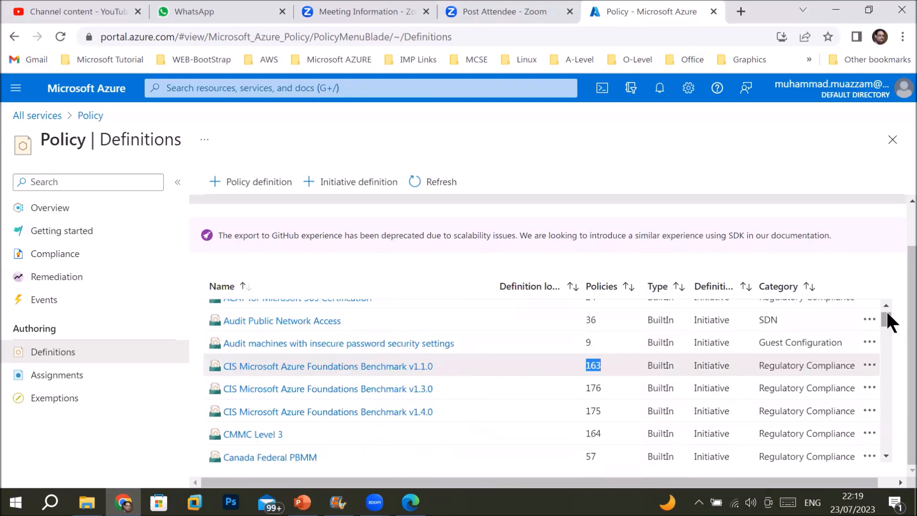
pyautogui.scroll(-5, 599, 416)
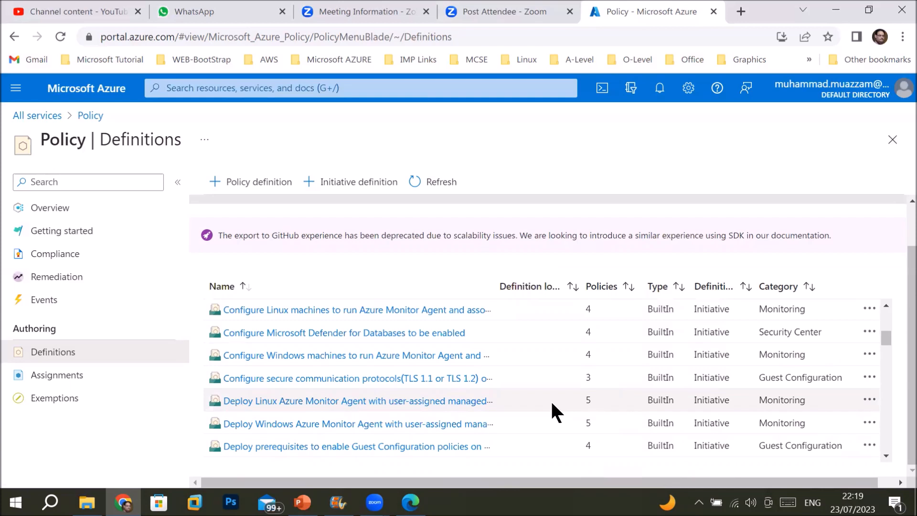
pyautogui.scroll(-3, 551, 400)
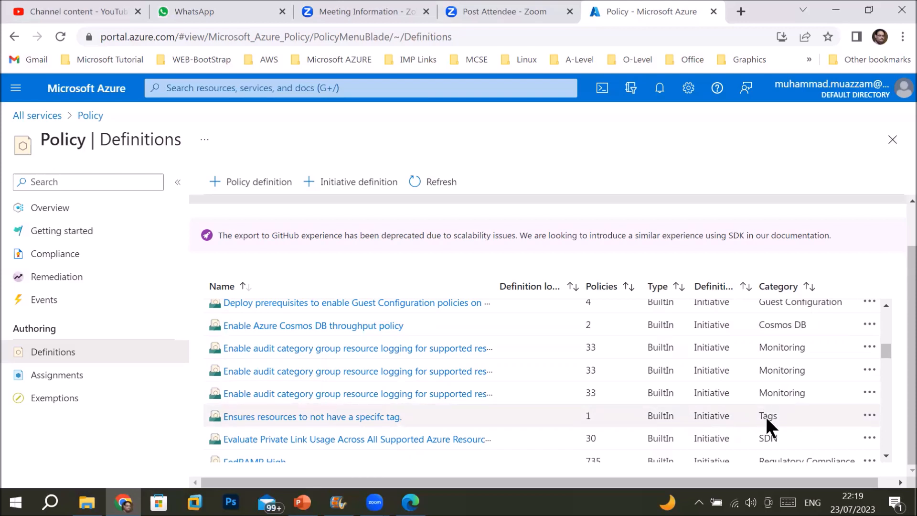
pyautogui.scroll(-1, 766, 419)
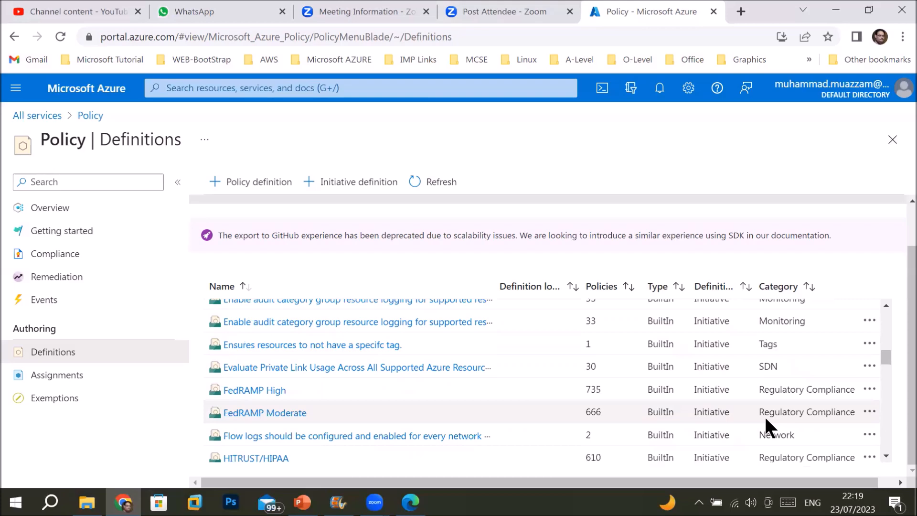
pyautogui.scroll(-2, 764, 414)
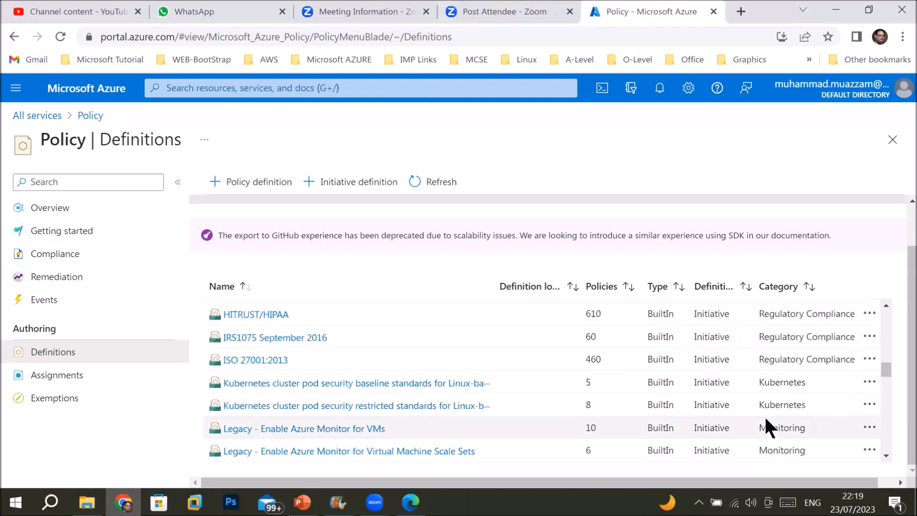
pyautogui.scroll(-1, 764, 414)
pyautogui.scroll(-1, 764, 417)
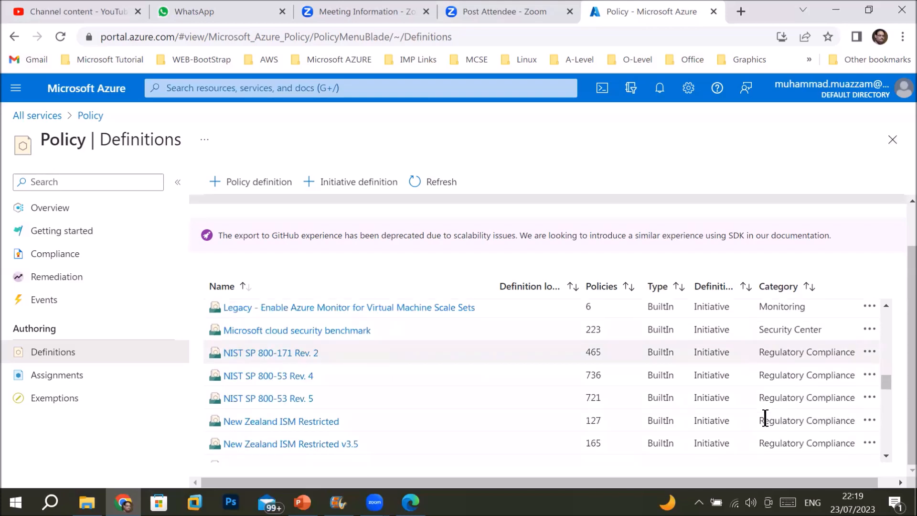
pyautogui.scroll(-1, 763, 416)
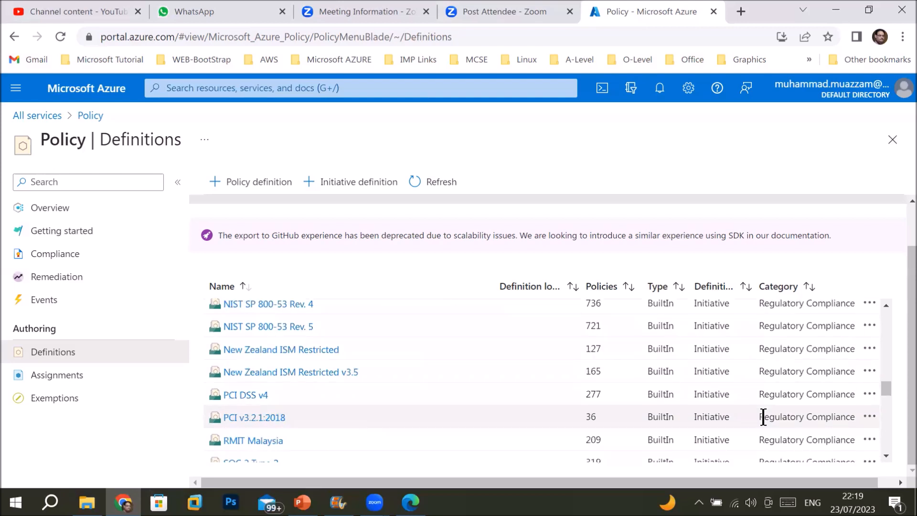
pyautogui.scroll(2, 745, 414)
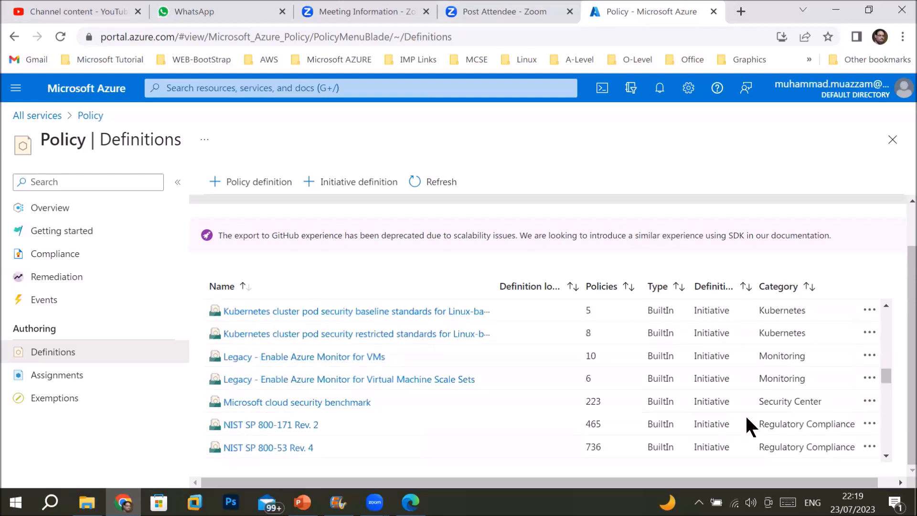
pyautogui.scroll(2, 745, 414)
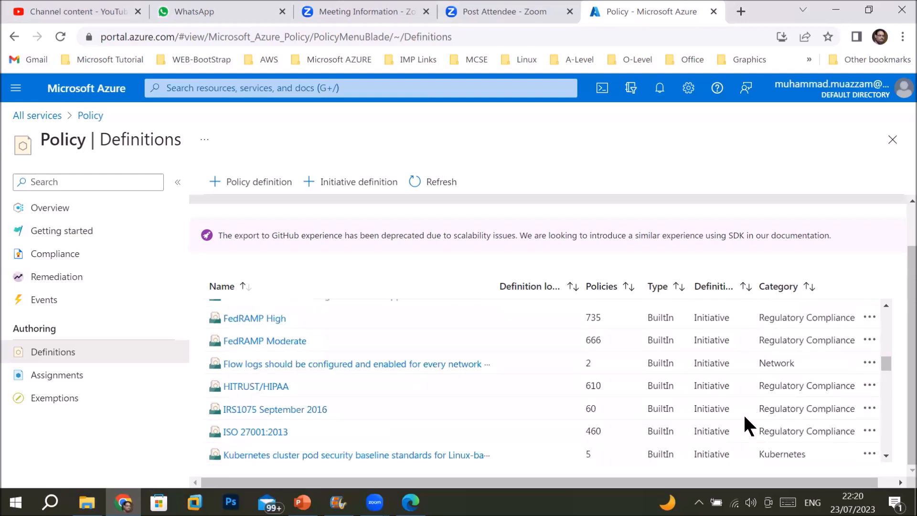
pyautogui.click(413, 366)
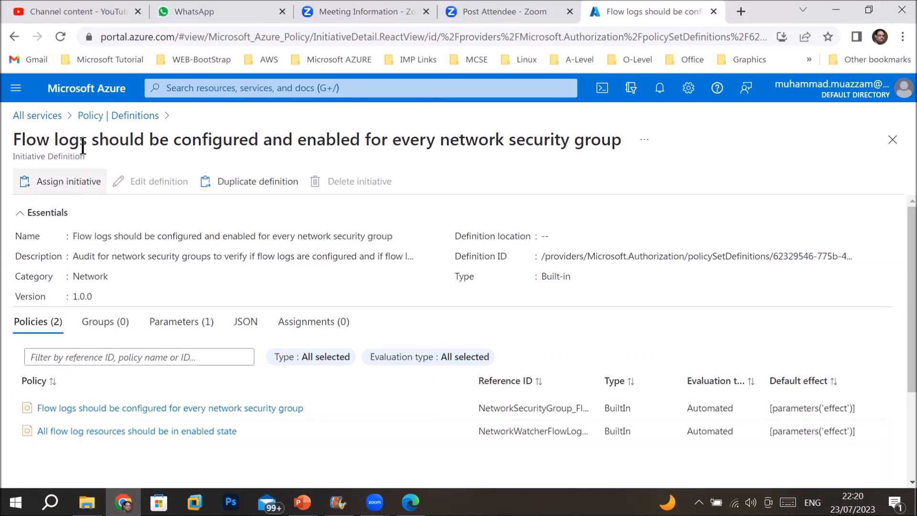
pyautogui.click(89, 116)
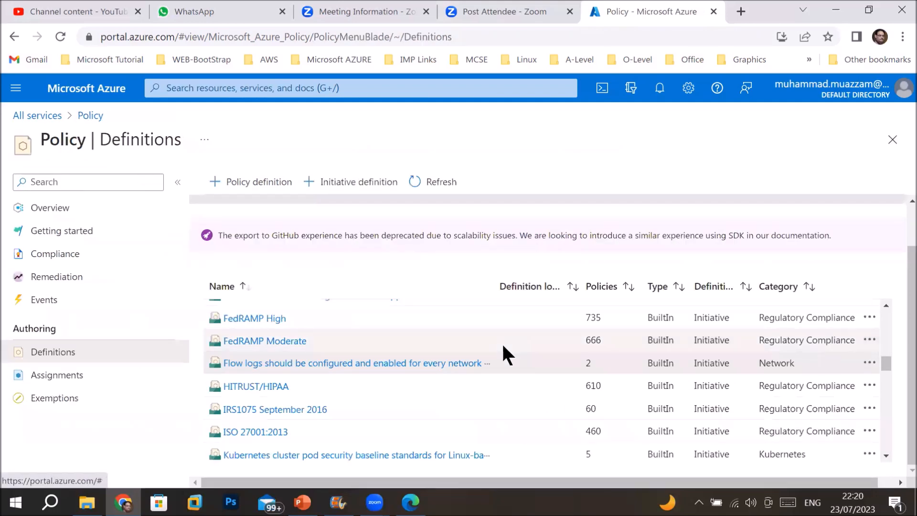
# Reload Definitions, check the Definition type choices, and clear all categories
pyautogui.click(46, 354)
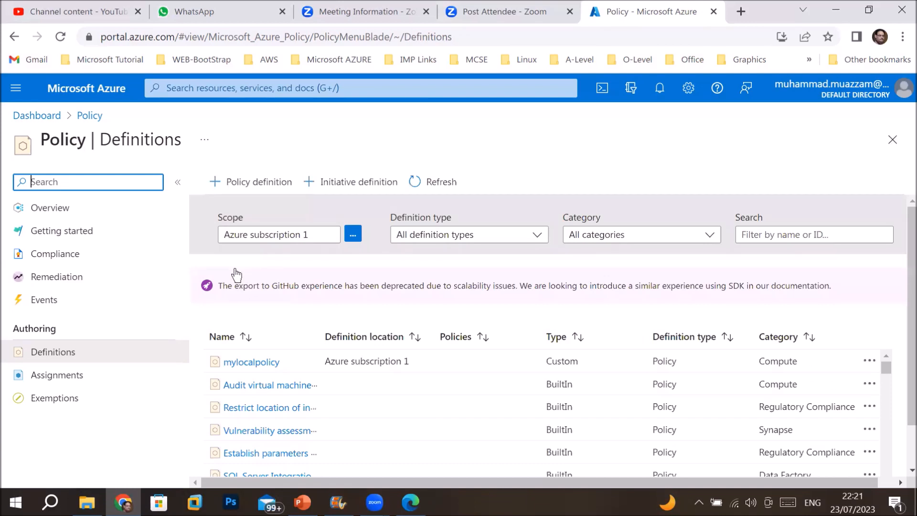
pyautogui.click(538, 236)
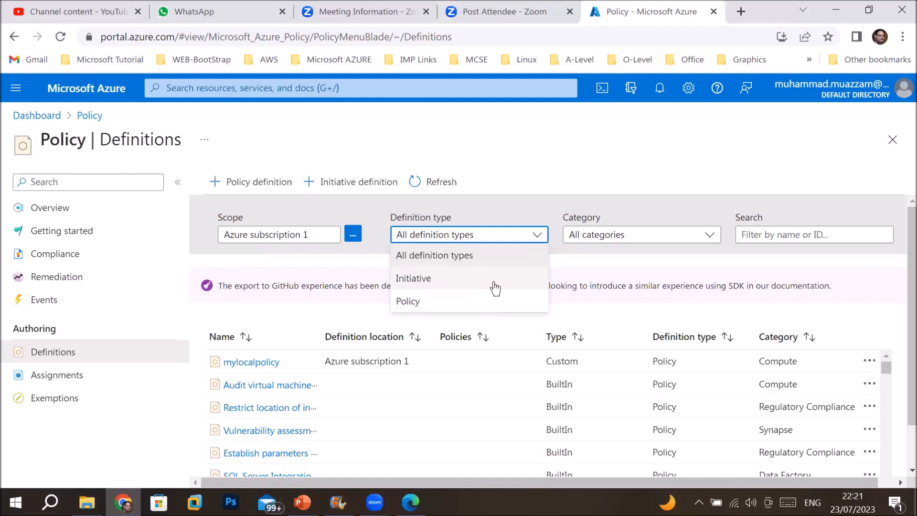
pyautogui.click(494, 238)
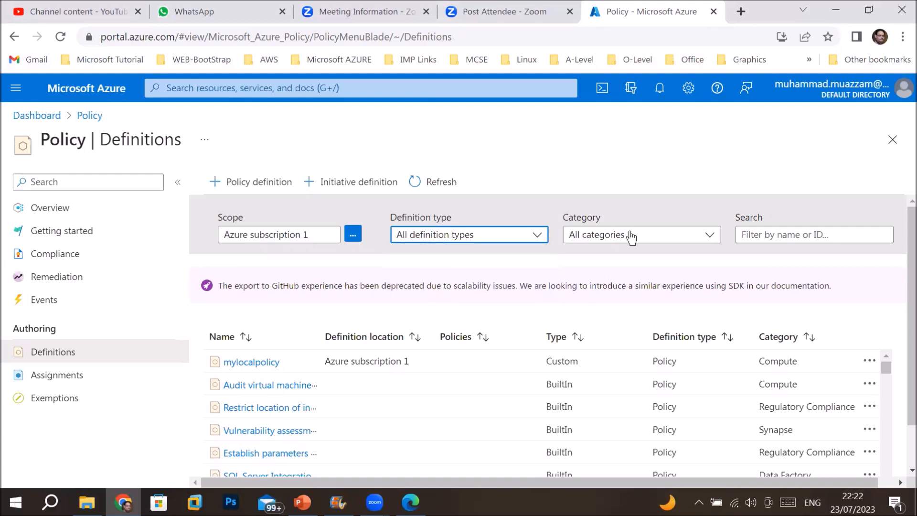
pyautogui.click(707, 244)
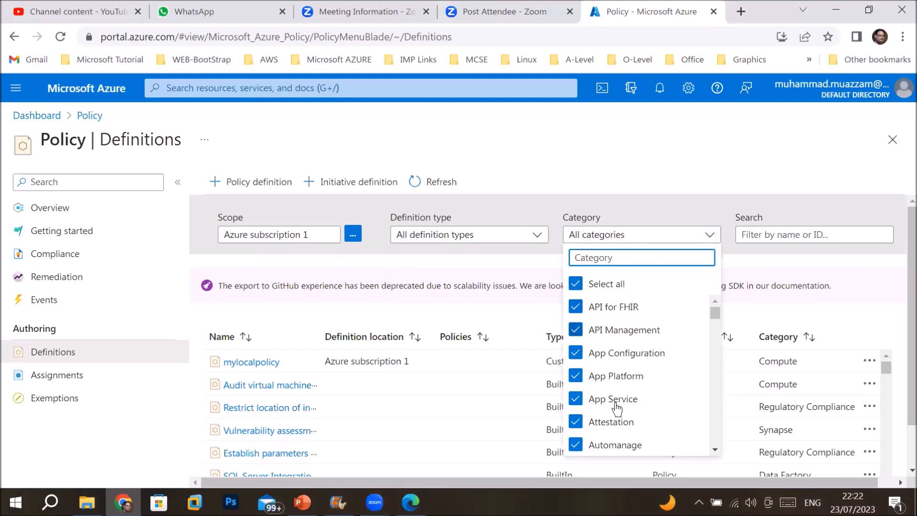
pyautogui.click(575, 285)
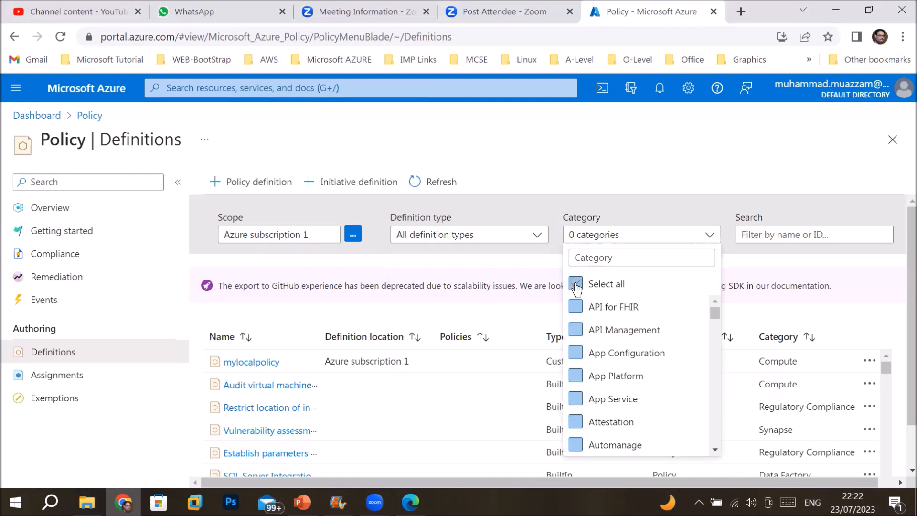
# Tick the Backup and Compute categories and close the category list
pyautogui.moveTo(714, 313); pyautogui.dragTo(716, 335)
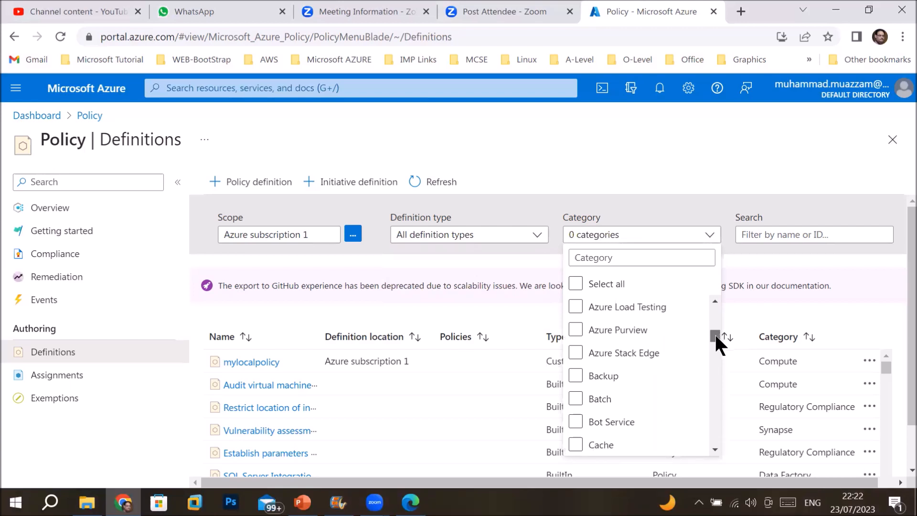
pyautogui.click(576, 377)
pyautogui.click(576, 377)
pyautogui.scroll(-2, 710, 420)
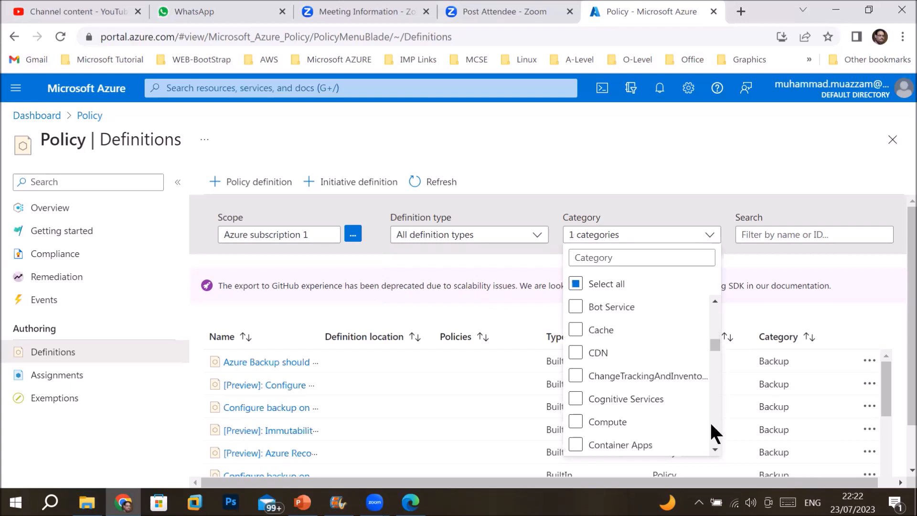
pyautogui.scroll(-1, 710, 420)
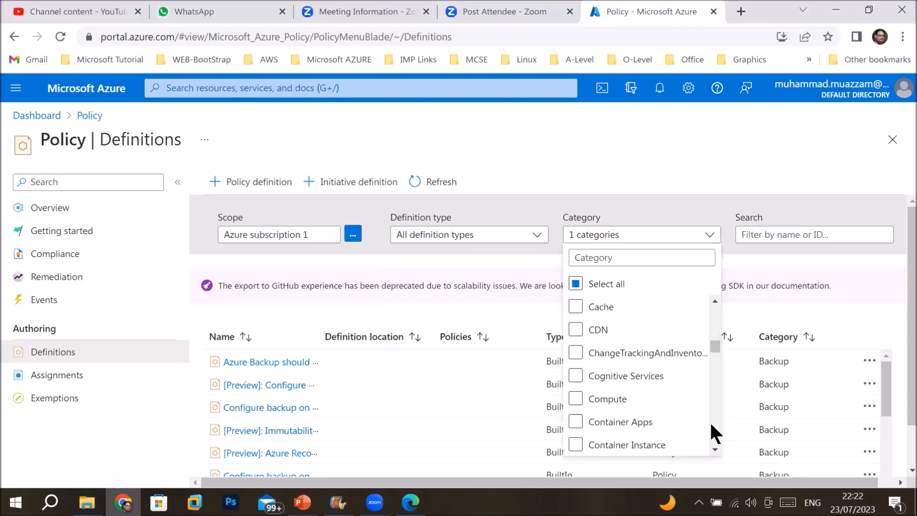
pyautogui.click(576, 400)
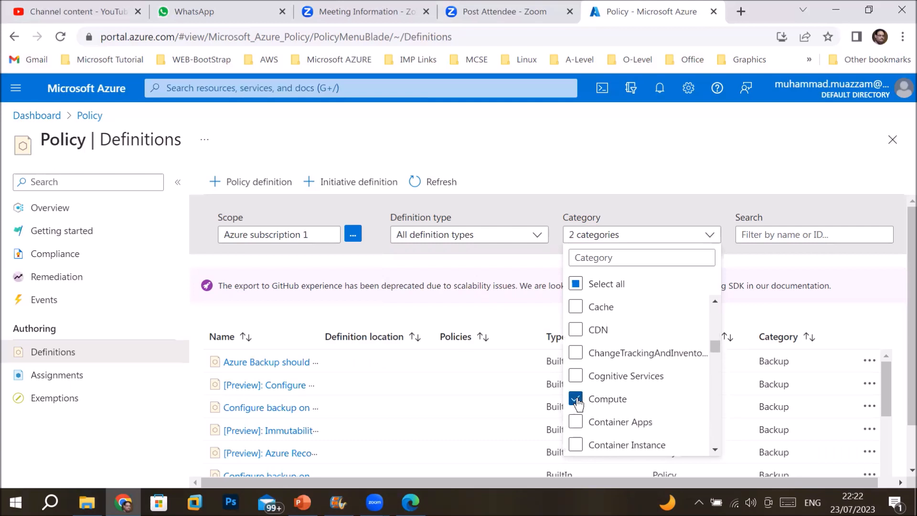
pyautogui.click(671, 169)
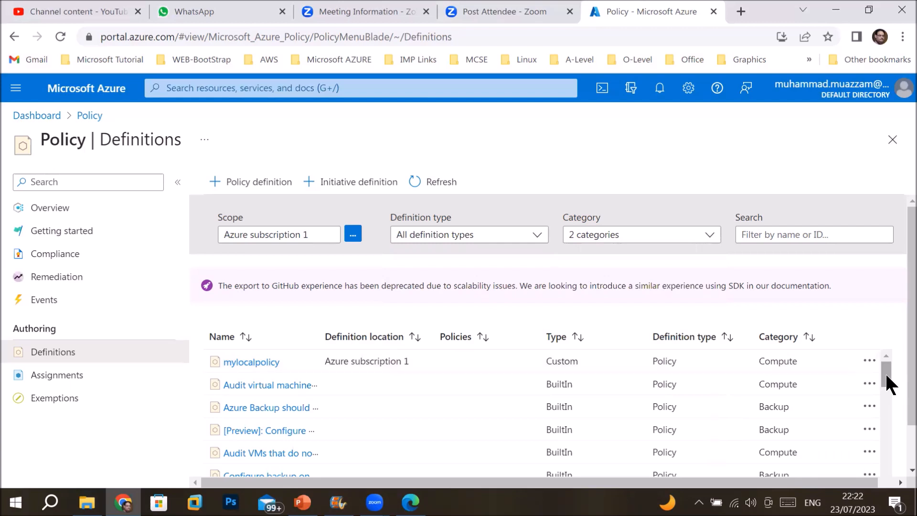
# Widen the Name column and narrow the Policies and Type columns so Category fits
pyautogui.scroll(-3, 873, 407)
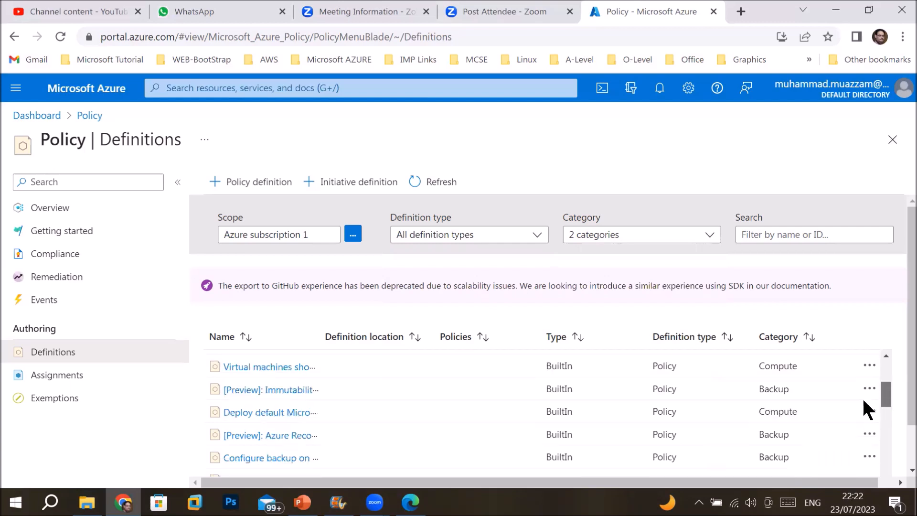
pyautogui.scroll(-1, 767, 420)
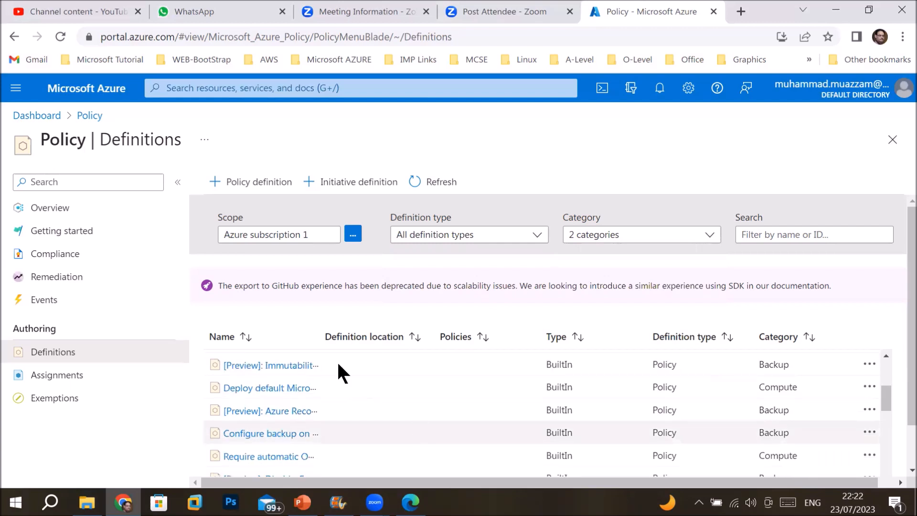
pyautogui.moveTo(348, 342); pyautogui.dragTo(386, 350)
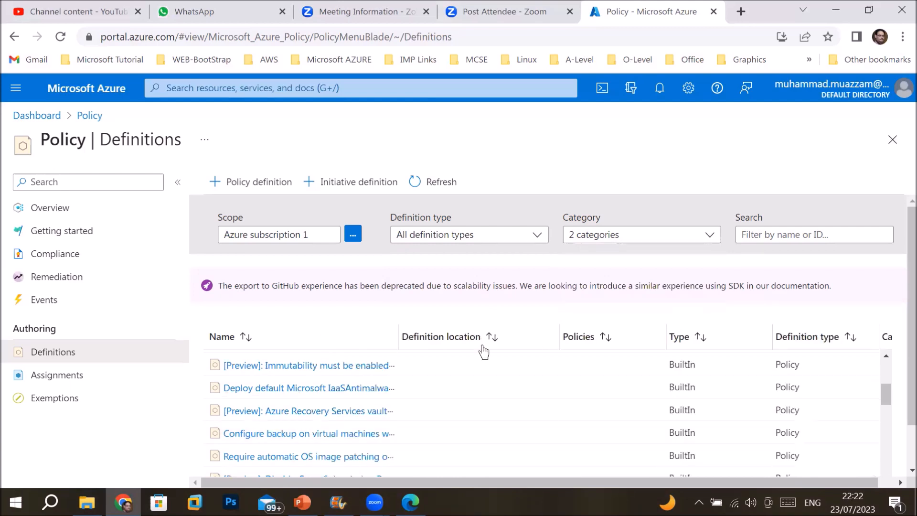
pyautogui.moveTo(667, 334); pyautogui.dragTo(639, 339)
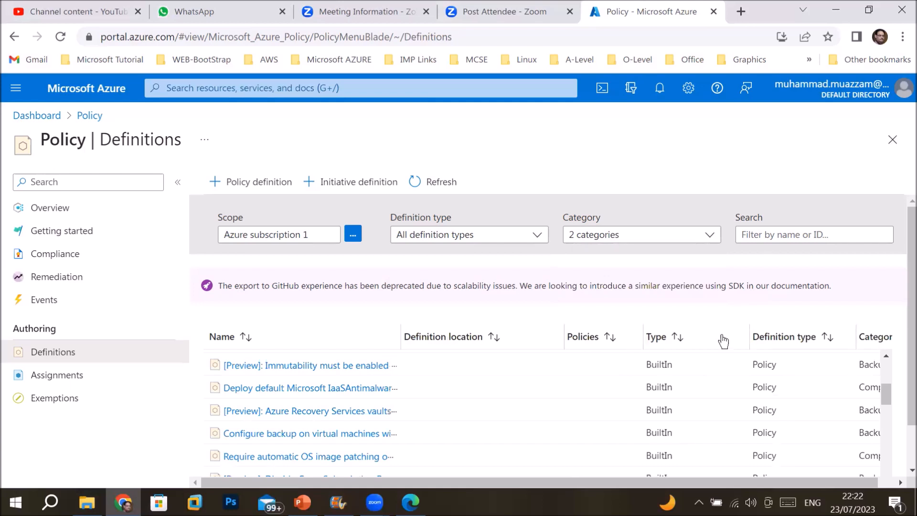
pyautogui.moveTo(722, 338); pyautogui.dragTo(721, 339)
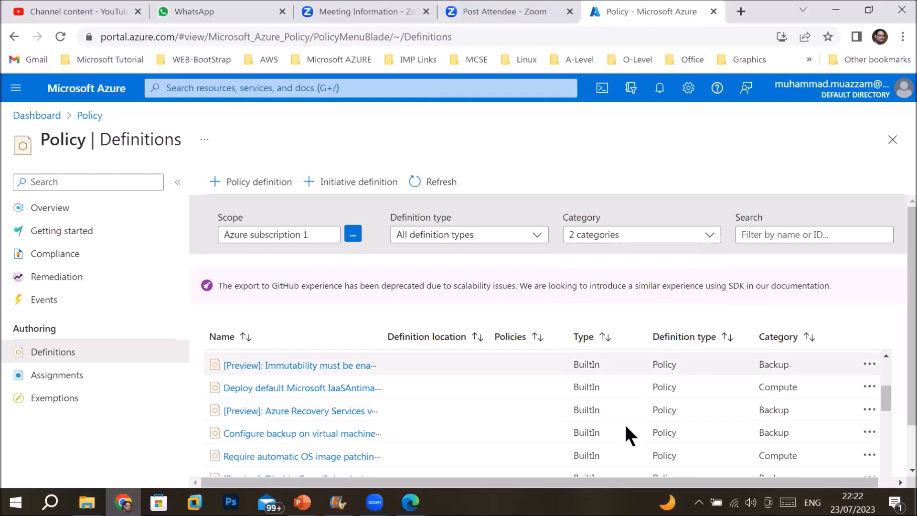
# Scroll through the Backup and Compute definitions, then reopen the Category filter
pyautogui.scroll(-2, 344, 413)
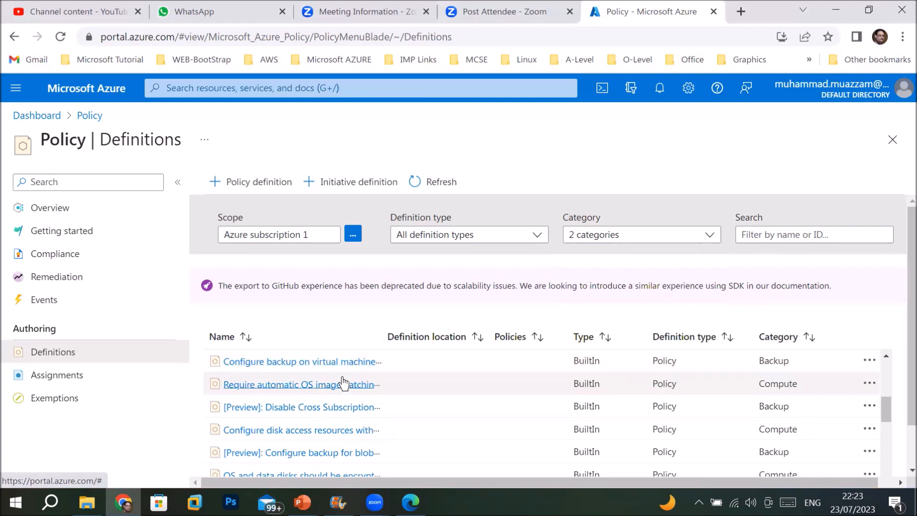
pyautogui.scroll(-3, 344, 383)
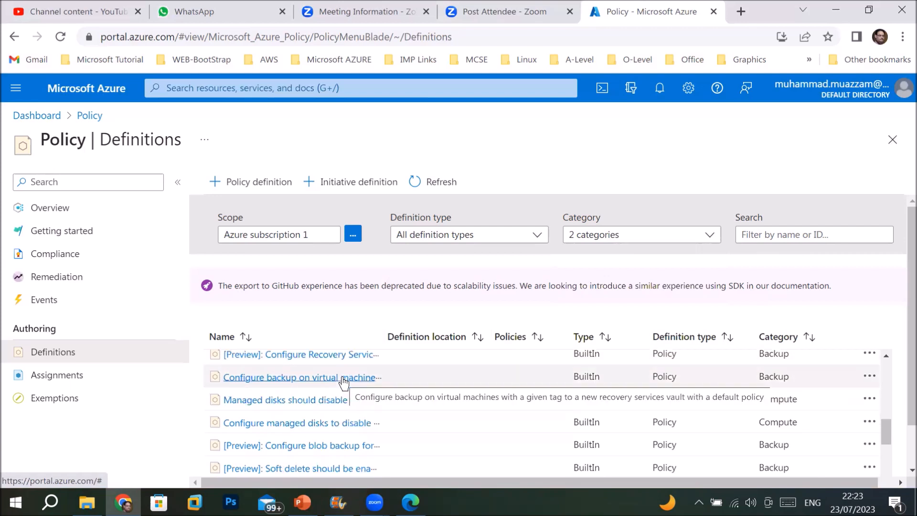
pyautogui.scroll(-2, 343, 383)
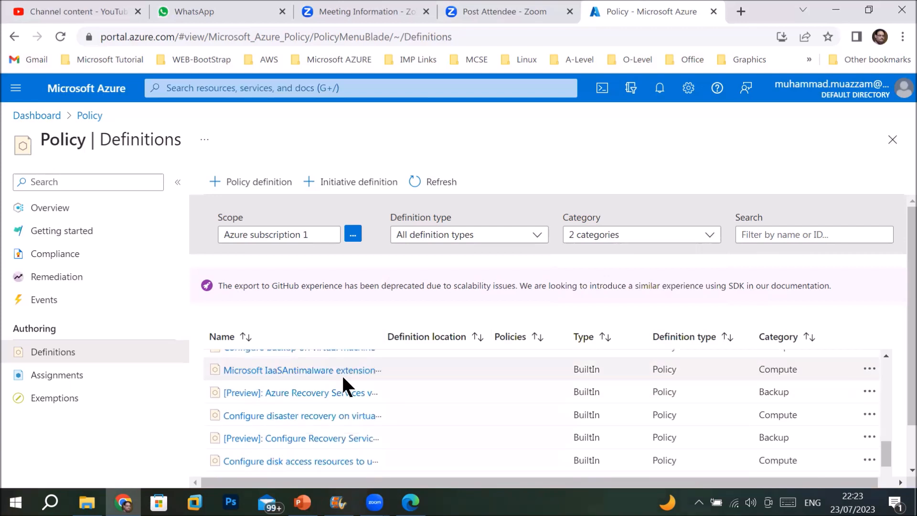
pyautogui.scroll(2, 341, 377)
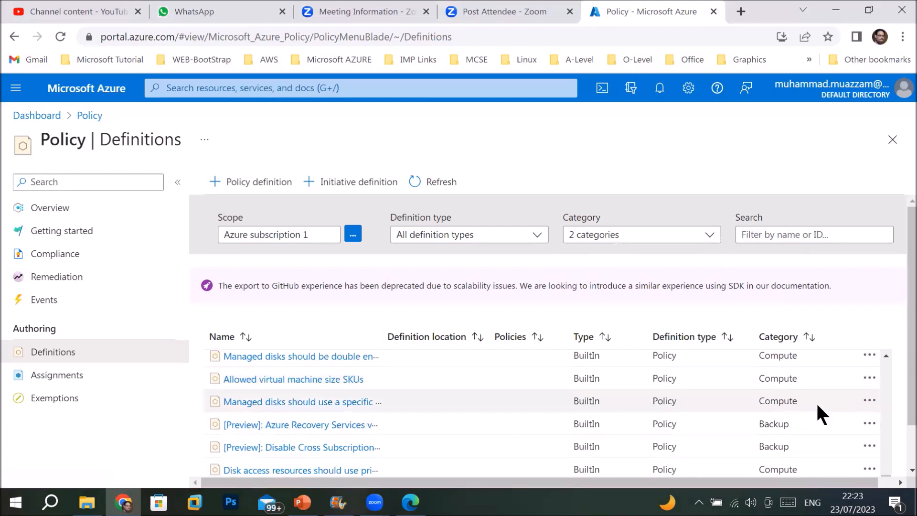
pyautogui.scroll(-2, 620, 420)
pyautogui.scroll(5, 617, 422)
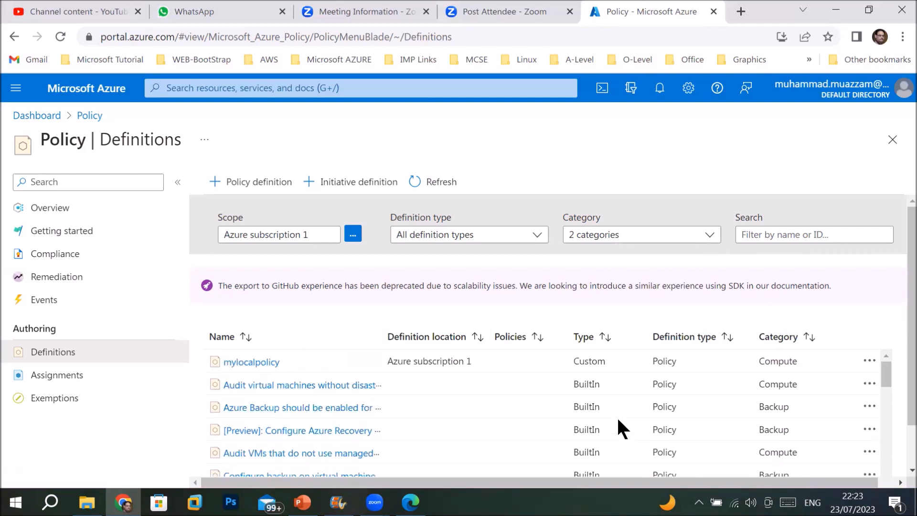
pyautogui.click(768, 239)
pyautogui.click(709, 236)
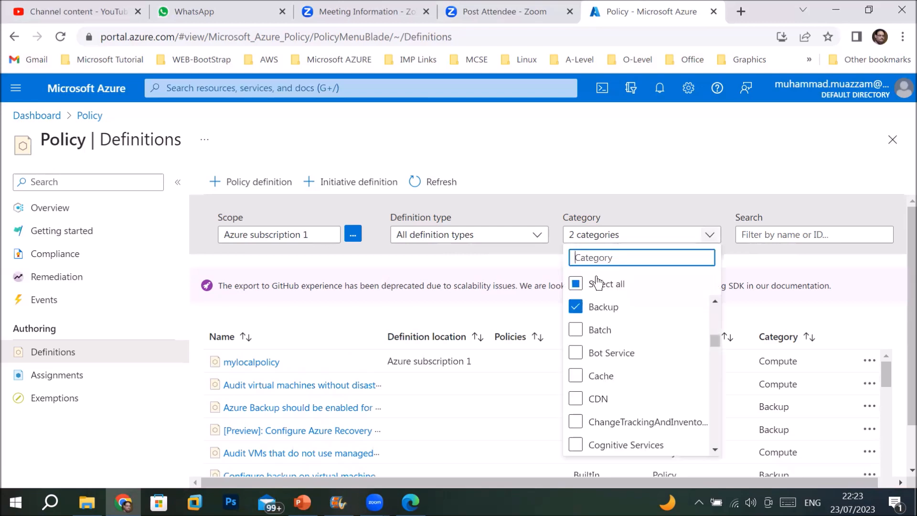
# Restore all categories, search 'allowed loc', and open 'Allowed locations for resource groups'
pyautogui.click(576, 285)
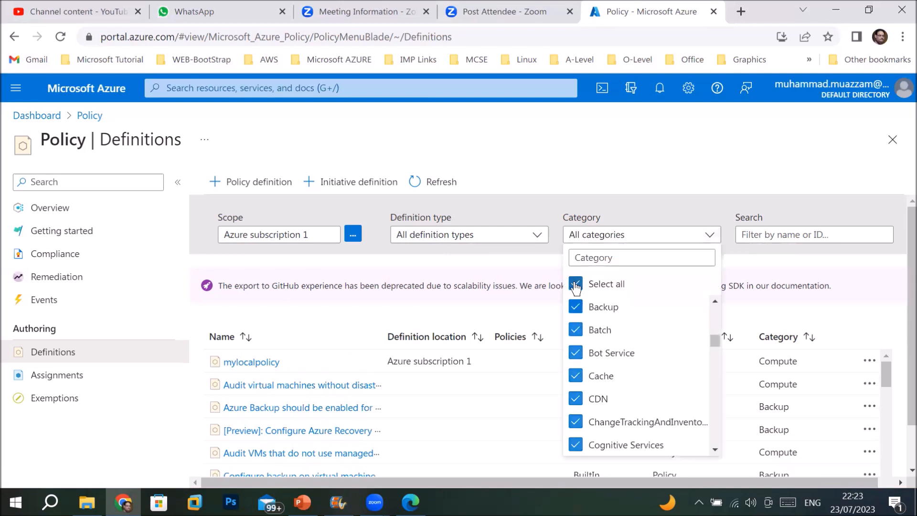
pyautogui.click(777, 234)
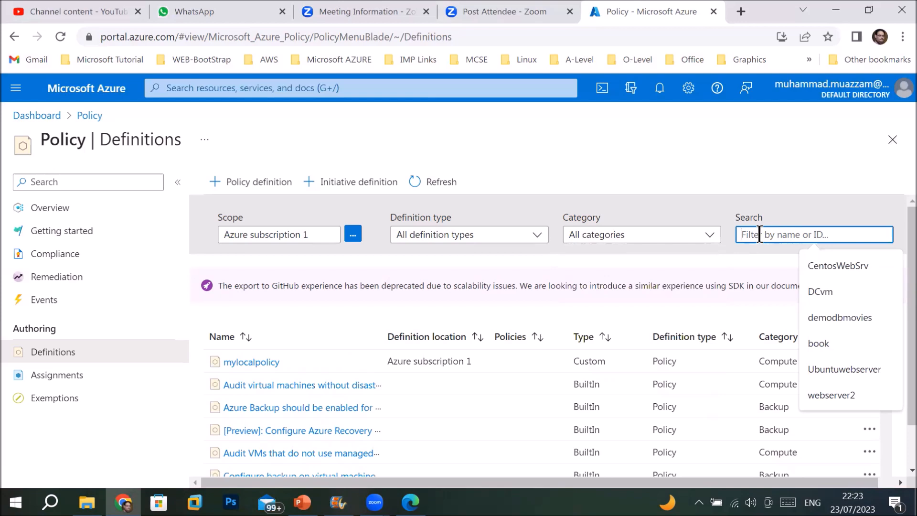
pyautogui.write('alla')
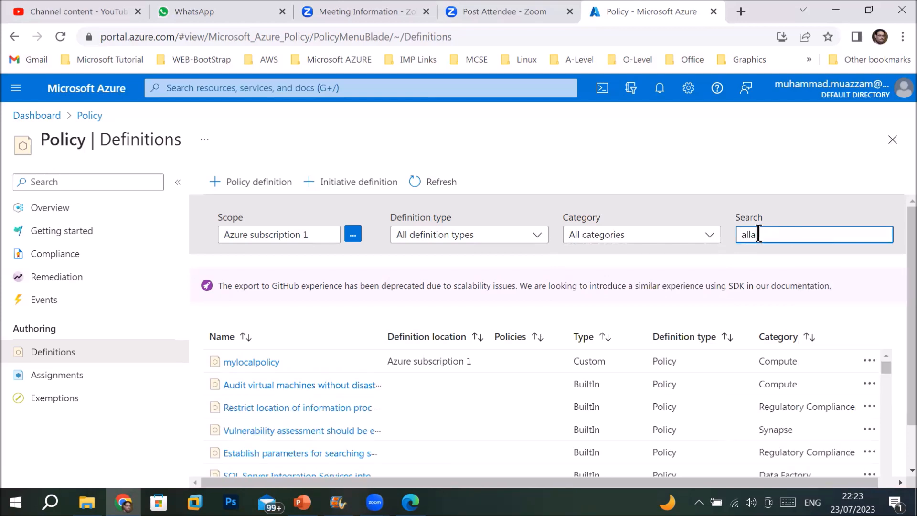
pyautogui.press('BackSpace')
pyautogui.write('owed')
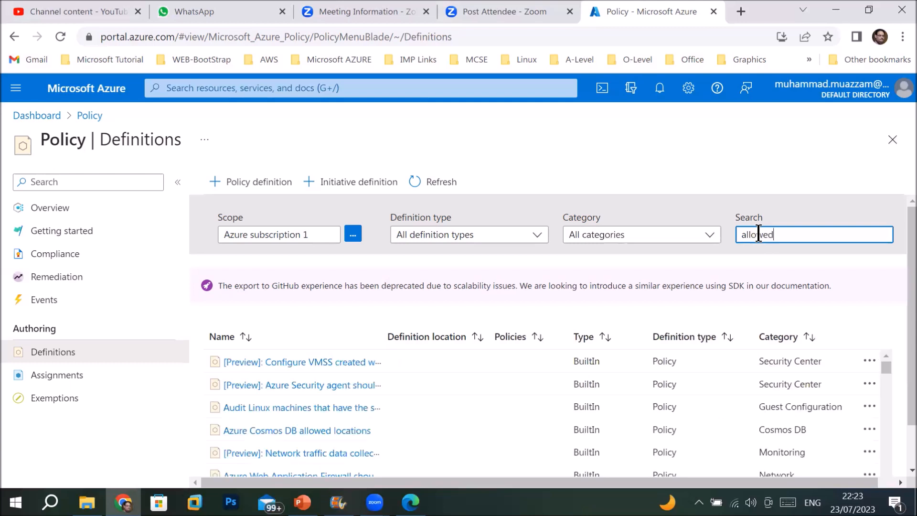
pyautogui.write(' loc')
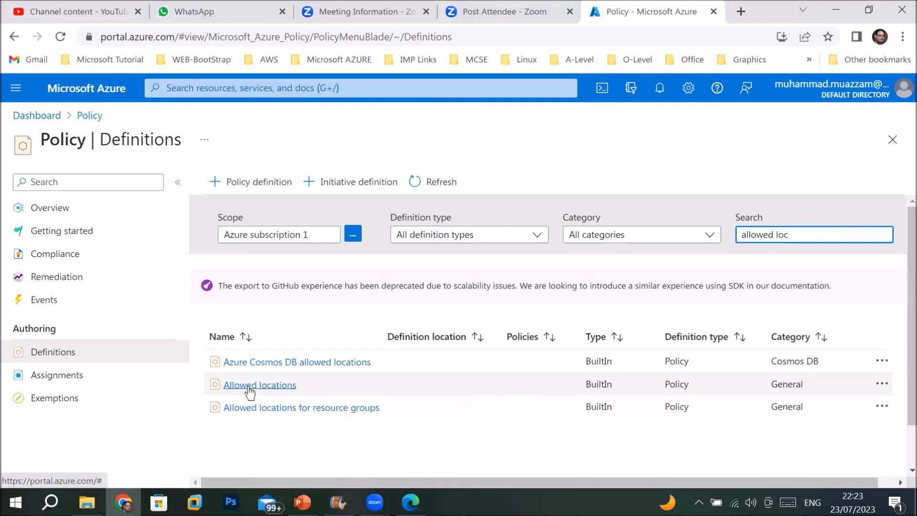
pyautogui.click(294, 410)
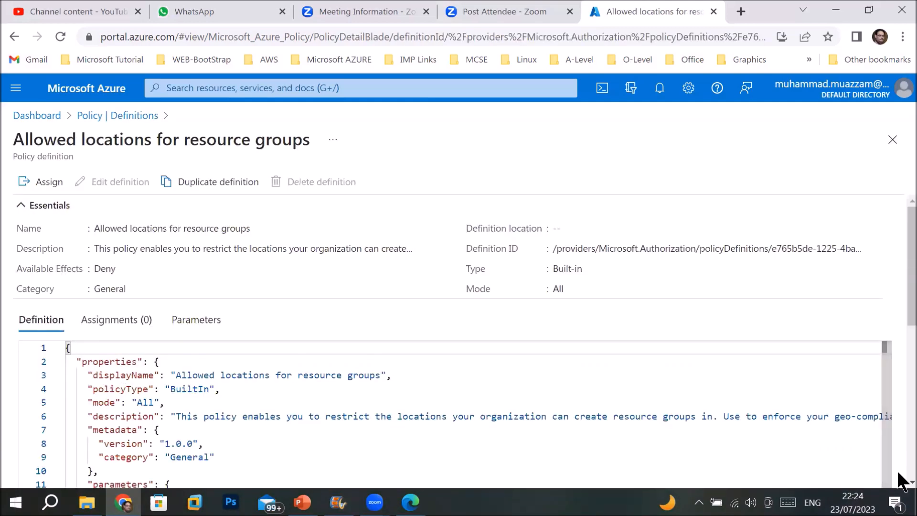
# Scroll through the JSON to the listOfAllowedLocations parameter and Deny rule, then return to the top
pyautogui.scroll(-1, 898, 483)
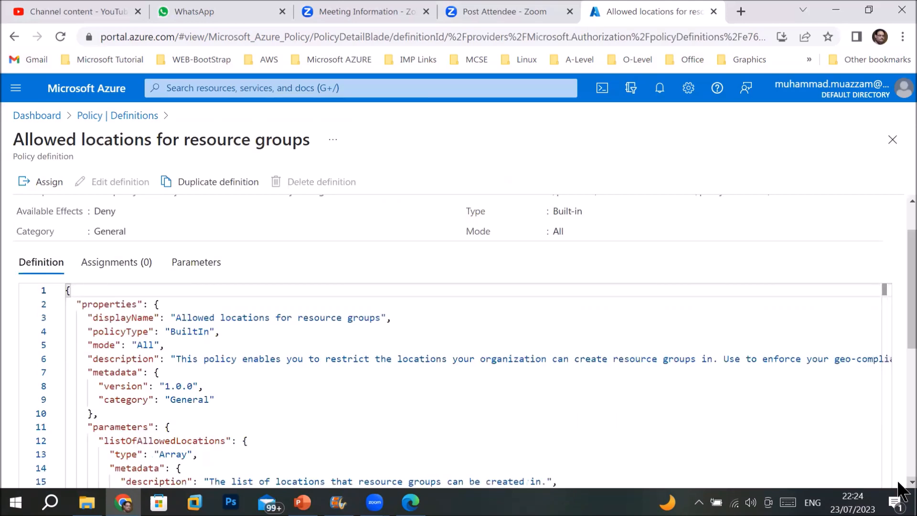
pyautogui.scroll(-1, 898, 484)
pyautogui.scroll(-1, 901, 490)
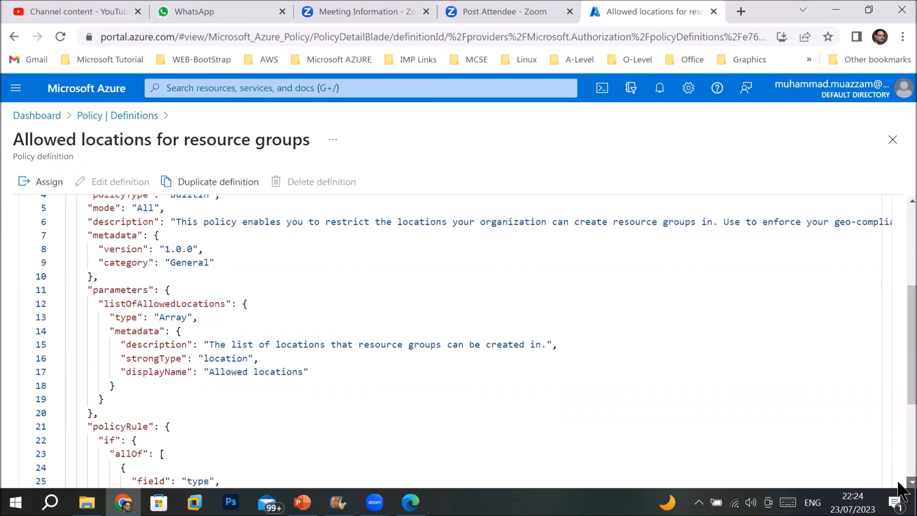
pyautogui.scroll(-1, 901, 489)
pyautogui.scroll(-1, 902, 490)
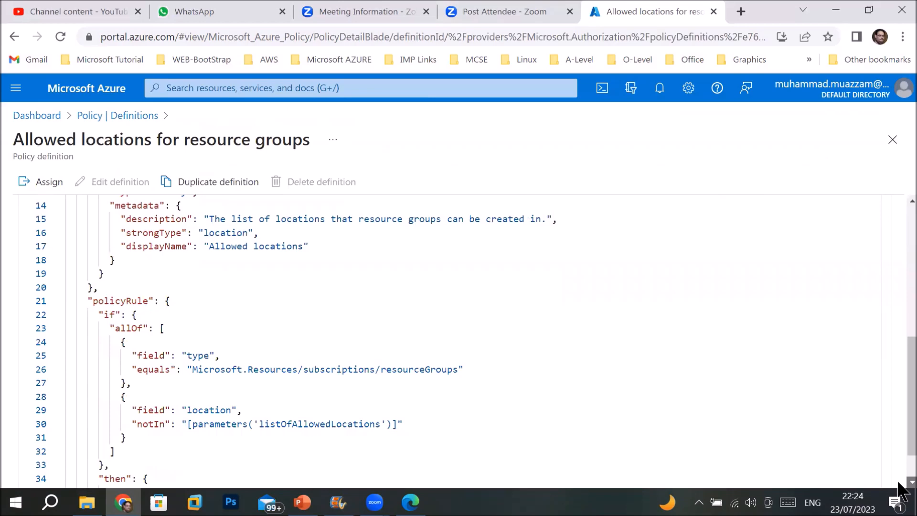
pyautogui.scroll(-1, 902, 490)
pyautogui.moveTo(898, 414); pyautogui.dragTo(897, 316)
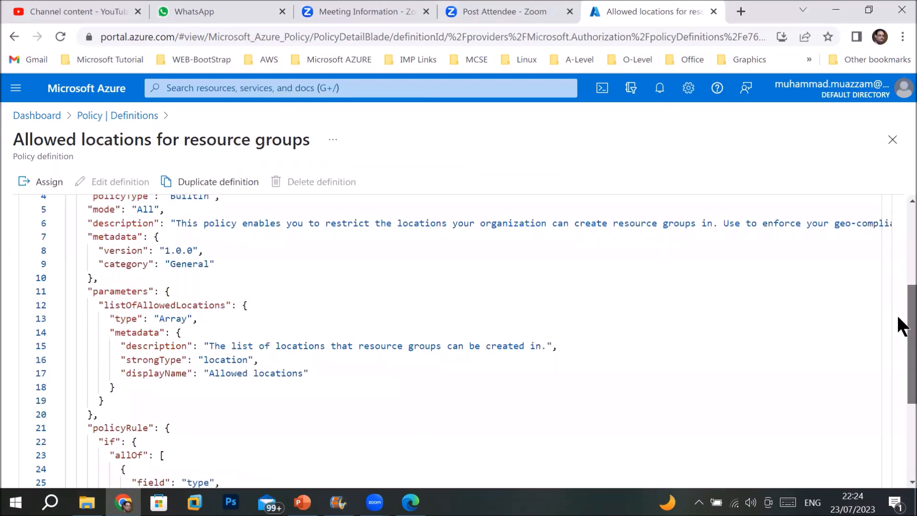
pyautogui.scroll(3, 897, 291)
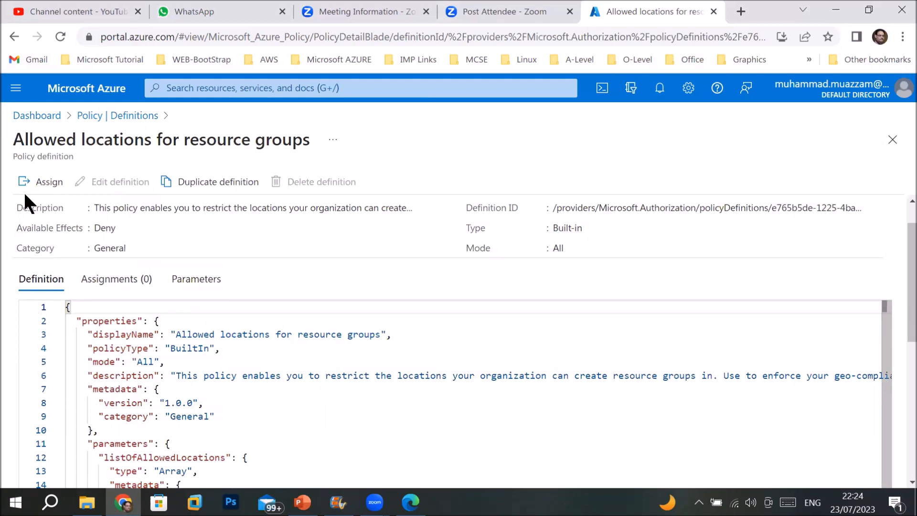
# Start assigning the policy with Azure subscription 1 as its scope
pyautogui.click(44, 181)
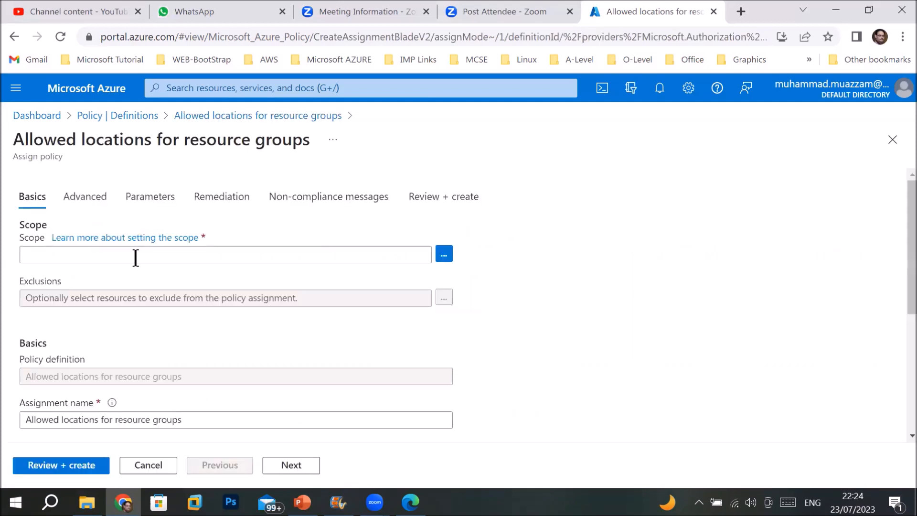
pyautogui.click(443, 254)
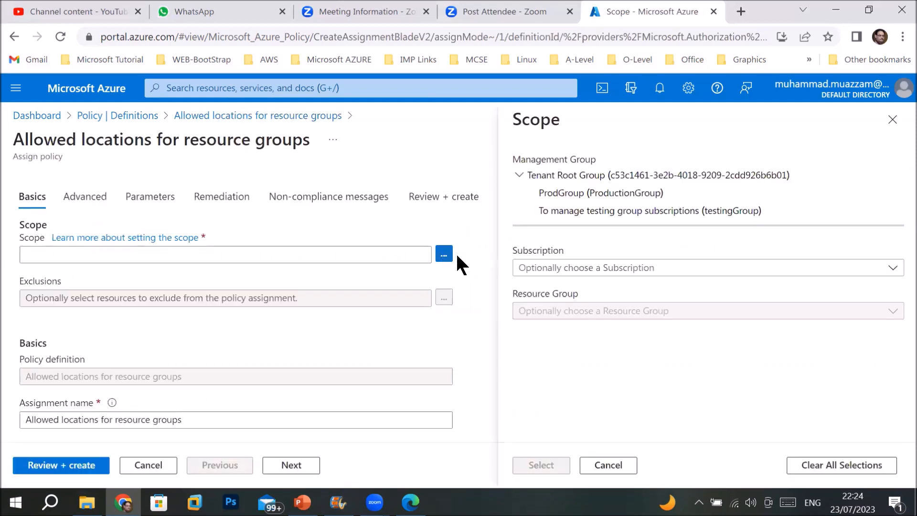
pyautogui.click(630, 273)
pyautogui.click(567, 323)
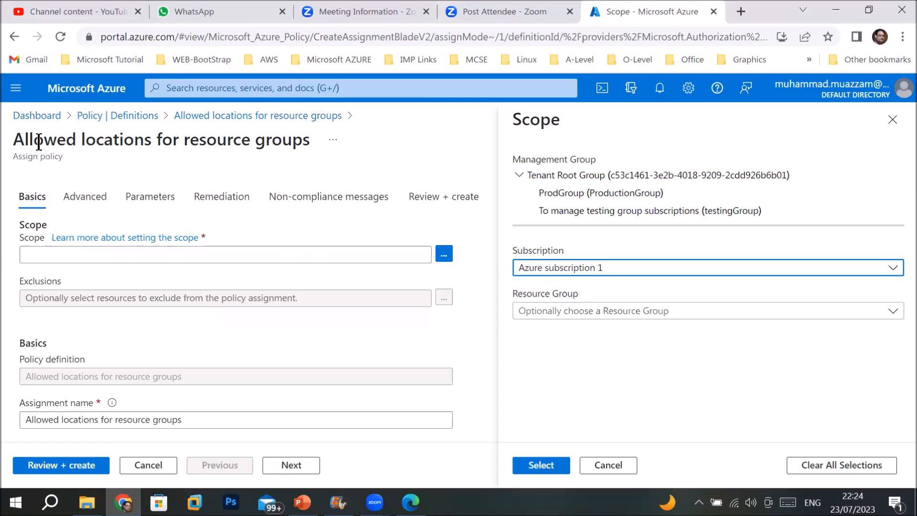
pyautogui.moveTo(35, 141); pyautogui.dragTo(303, 140)
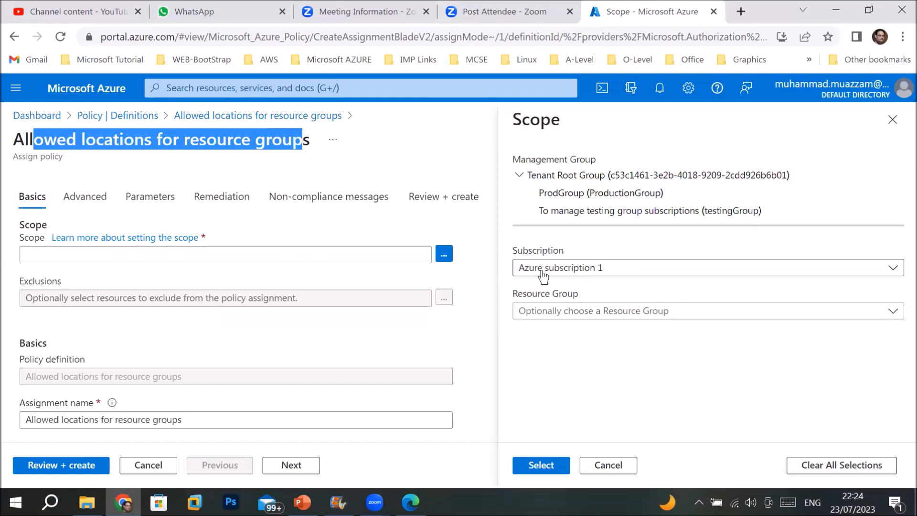
pyautogui.click(540, 464)
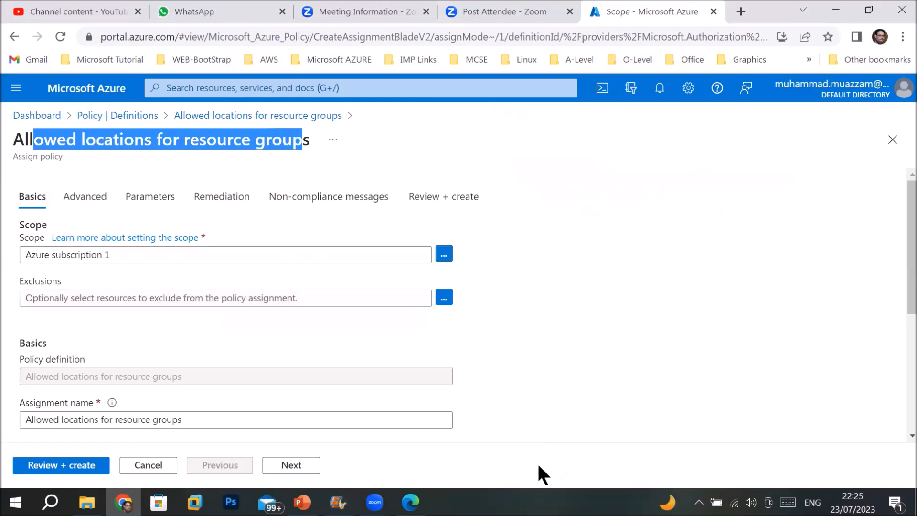
# Keep the default basic and advanced settings and advance to the Parameters tab
pyautogui.scroll(-3, 198, 353)
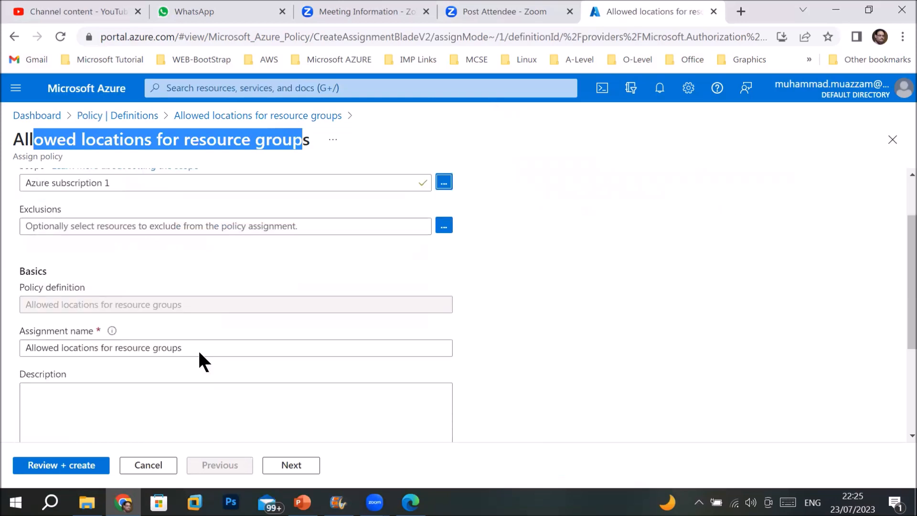
pyautogui.moveTo(180, 275); pyautogui.dragTo(7, 281)
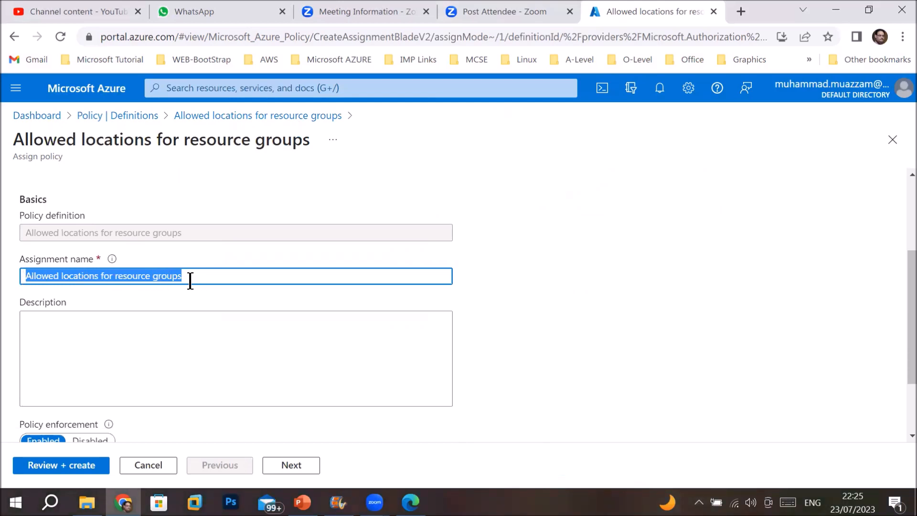
pyautogui.scroll(-2, 190, 281)
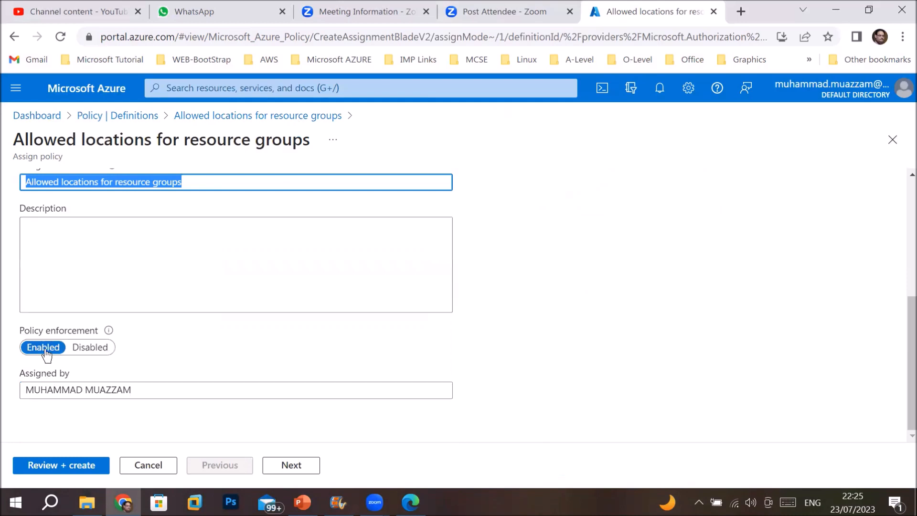
pyautogui.click(313, 473)
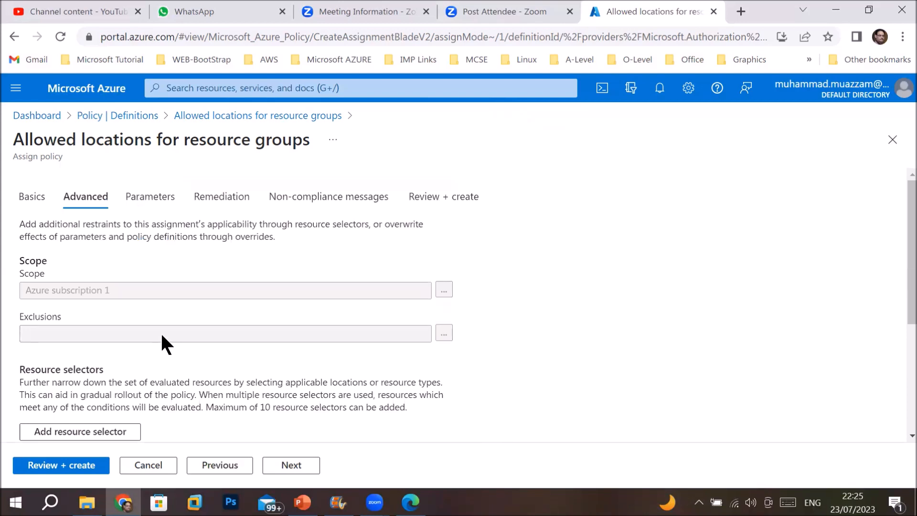
pyautogui.scroll(-4, 165, 341)
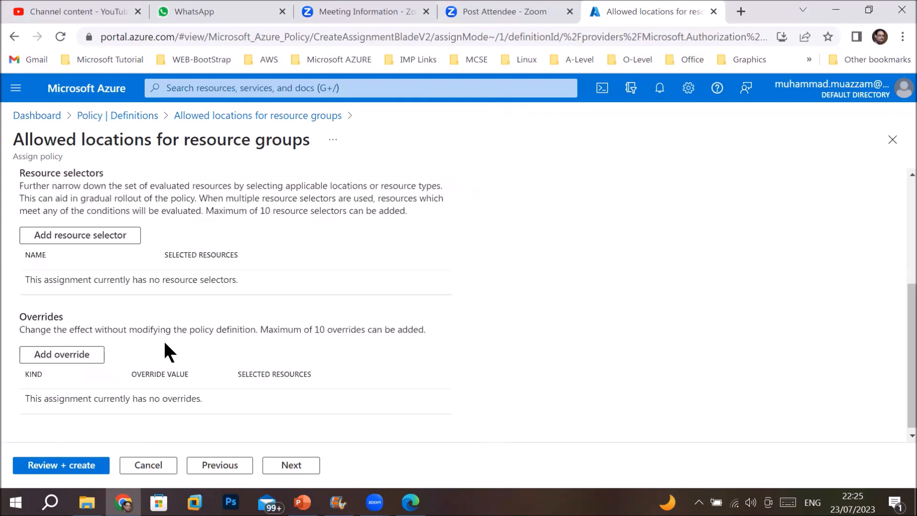
pyautogui.click(290, 464)
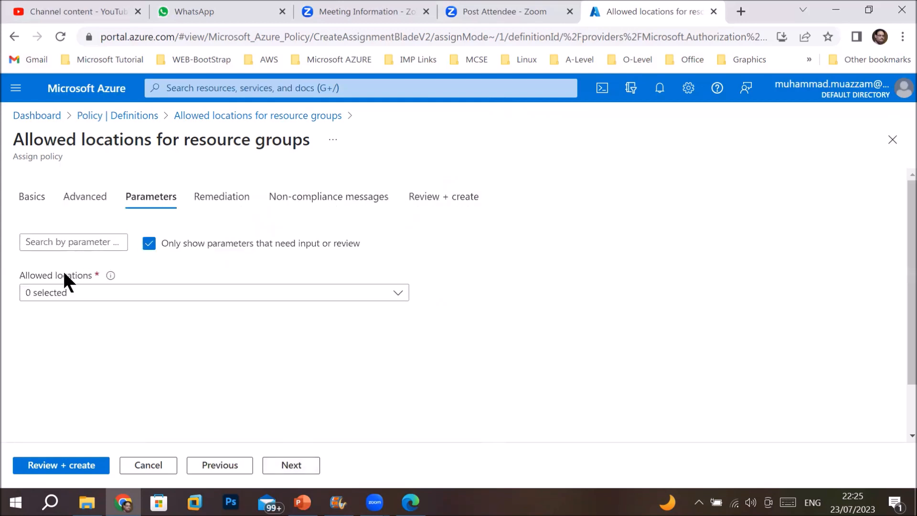
# Restrict allowed locations to Central US and East US, then continue to Remediation
pyautogui.click(397, 294)
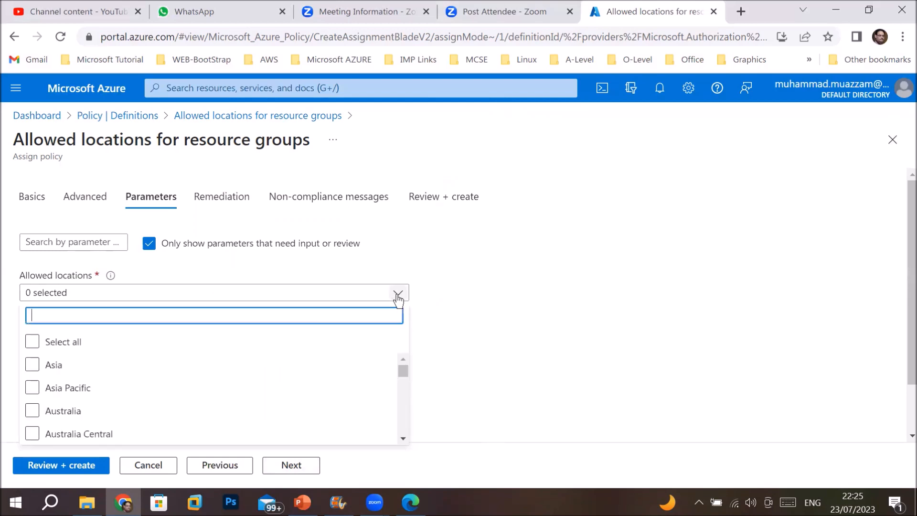
pyautogui.click(62, 389)
pyautogui.scroll(-6, 74, 405)
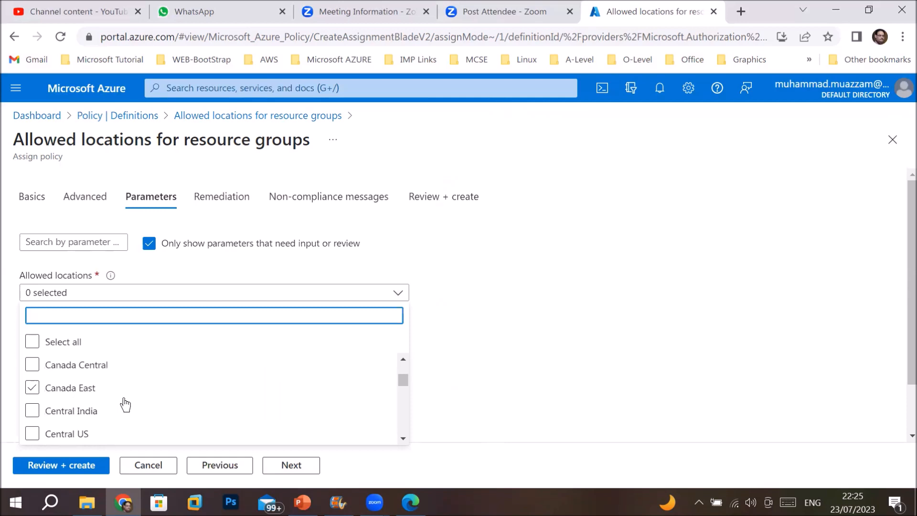
pyautogui.click(32, 434)
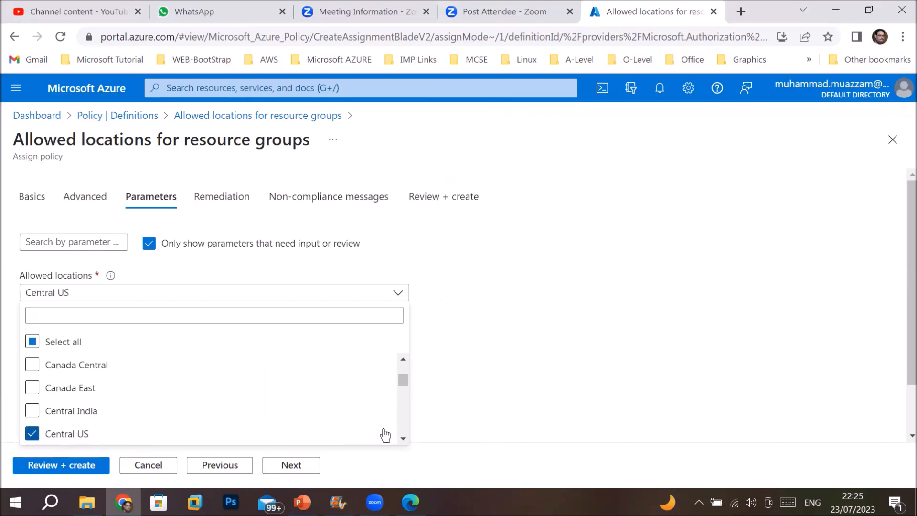
pyautogui.click(403, 438)
pyautogui.click(403, 438)
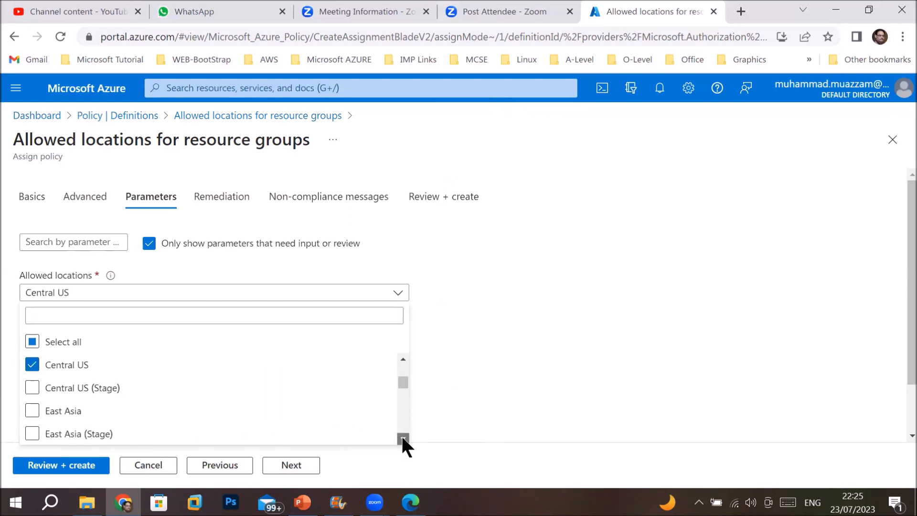
pyautogui.click(403, 438)
pyautogui.click(403, 439)
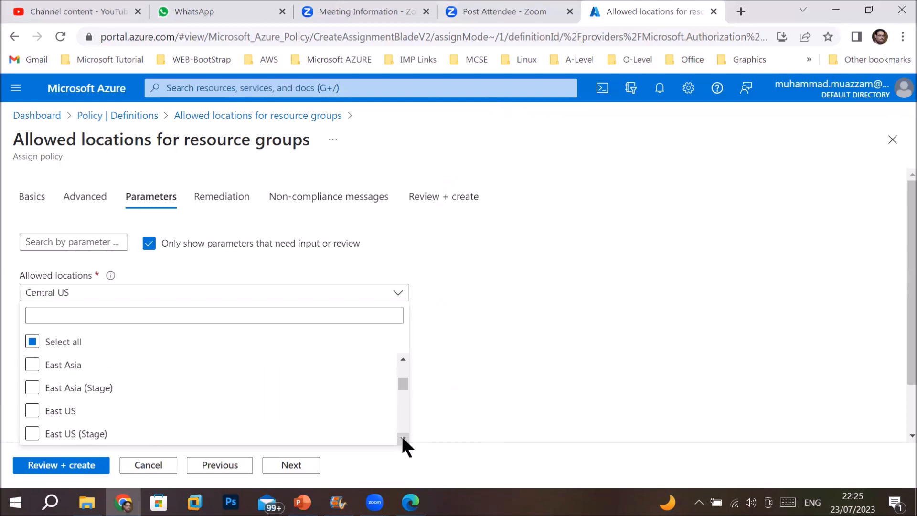
pyautogui.click(32, 412)
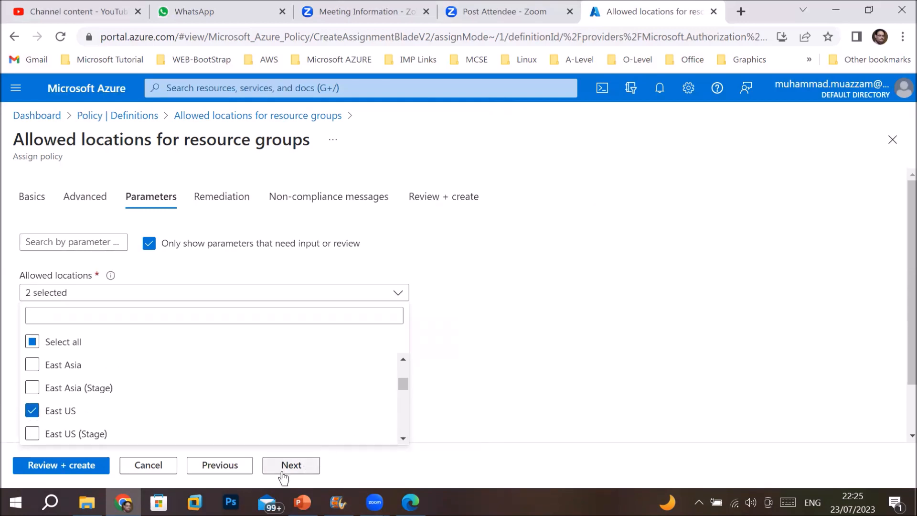
pyautogui.click(296, 465)
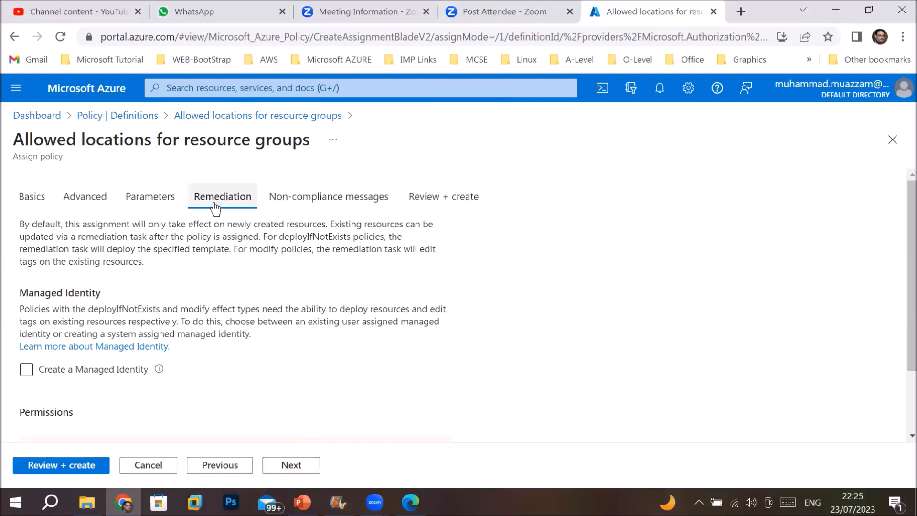
# Skip remediation and the non-compliance message to reach the Review + create summary
pyautogui.moveTo(63, 225); pyautogui.dragTo(324, 228)
pyautogui.click(234, 241)
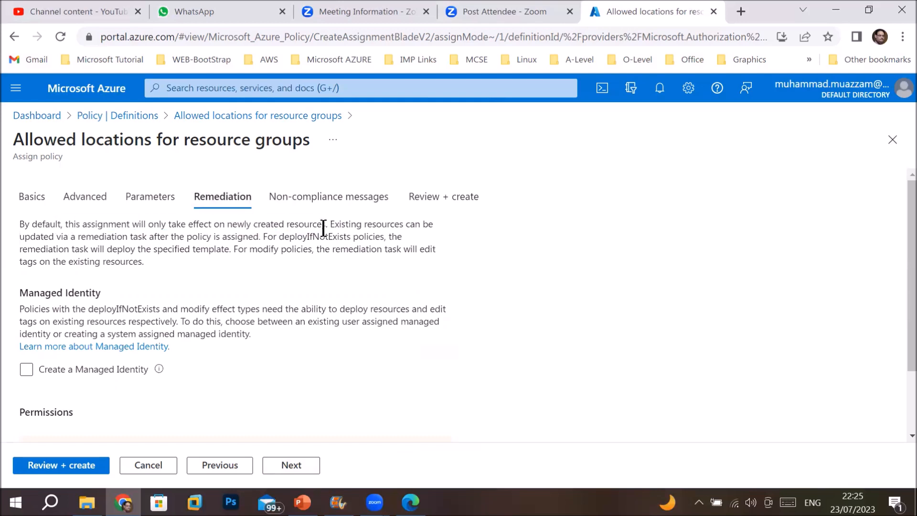
pyautogui.moveTo(44, 237); pyautogui.dragTo(324, 252)
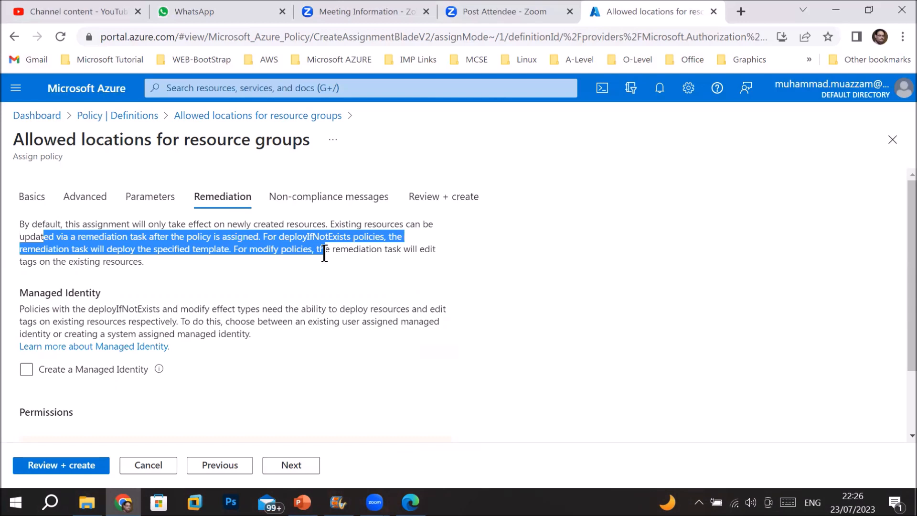
pyautogui.click(289, 465)
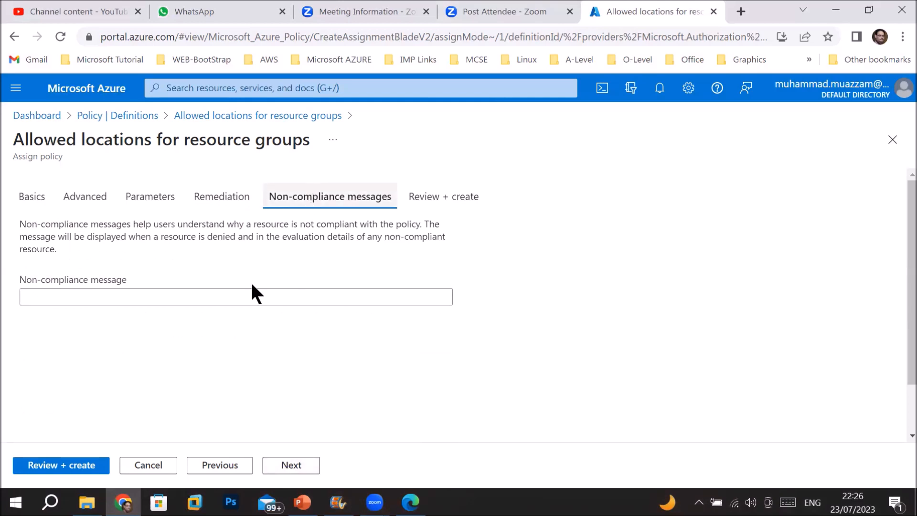
pyautogui.click(295, 466)
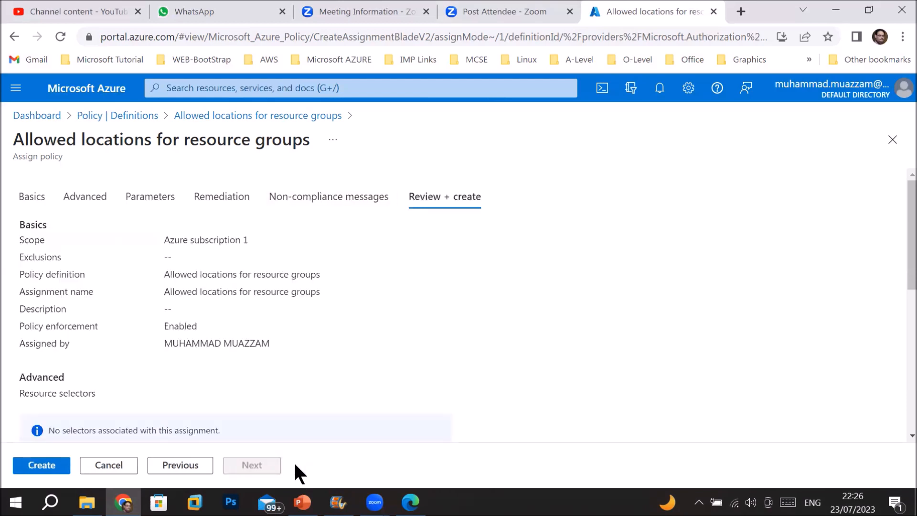
# Create the assignment and confirm 'Allowed locations only' is listed under Assignments
pyautogui.click(40, 465)
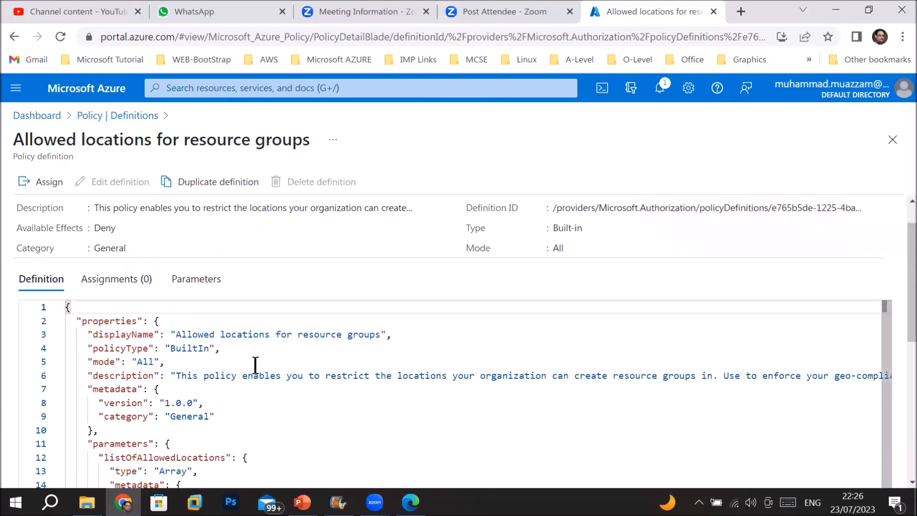
pyautogui.click(91, 116)
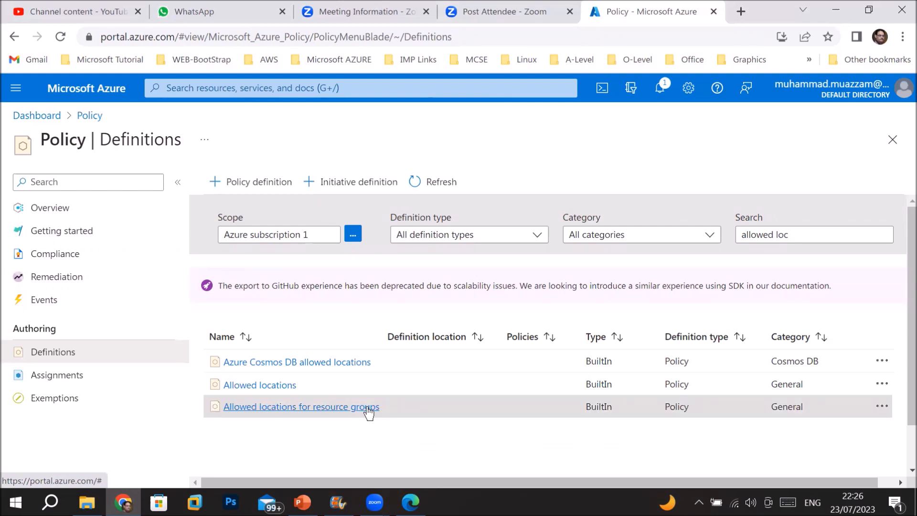
pyautogui.click(48, 376)
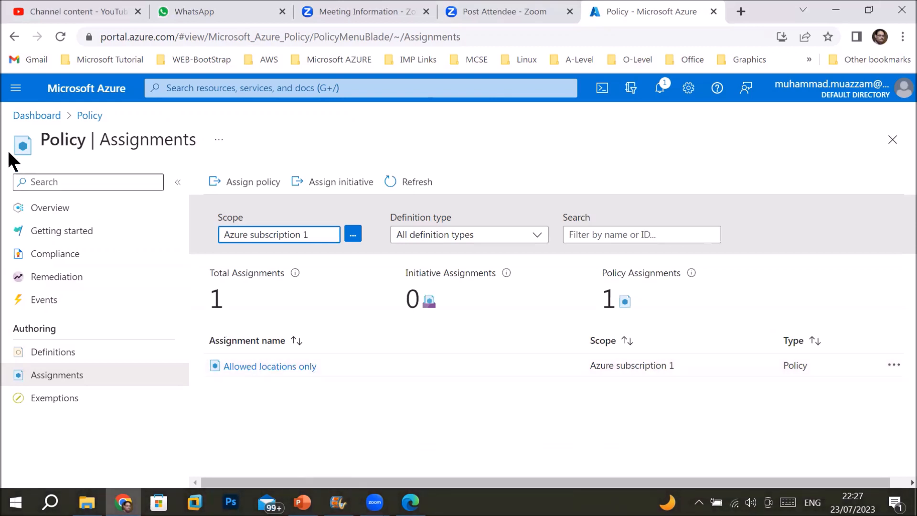
pyautogui.click(16, 89)
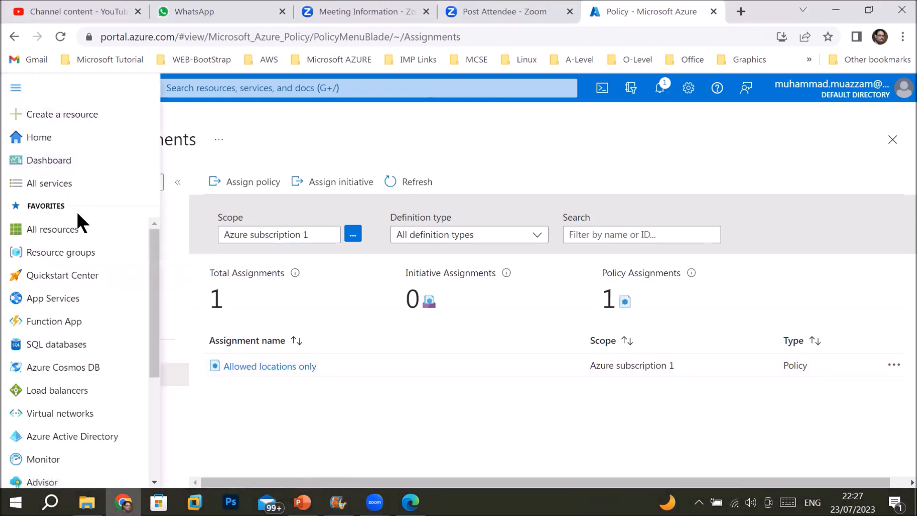
# Go to Resource groups, showing its four existing groups, and start a new one
pyautogui.click(65, 250)
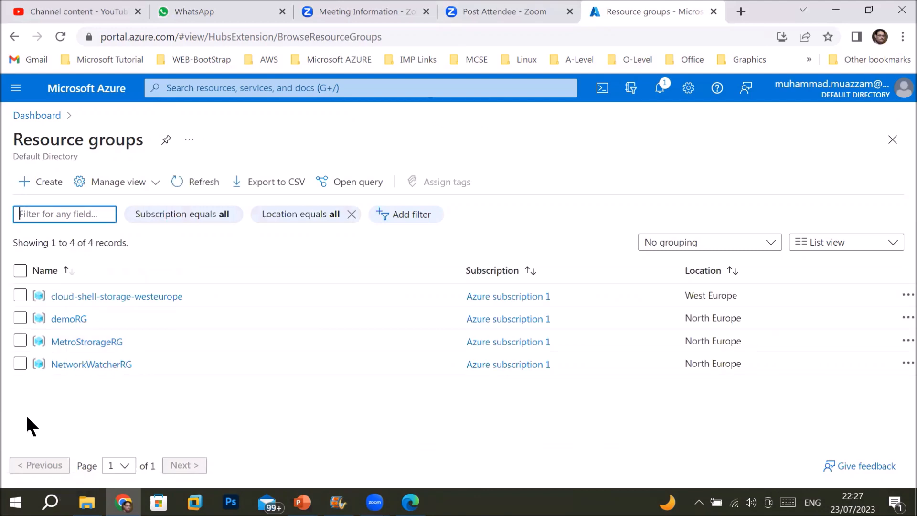
pyautogui.click(47, 184)
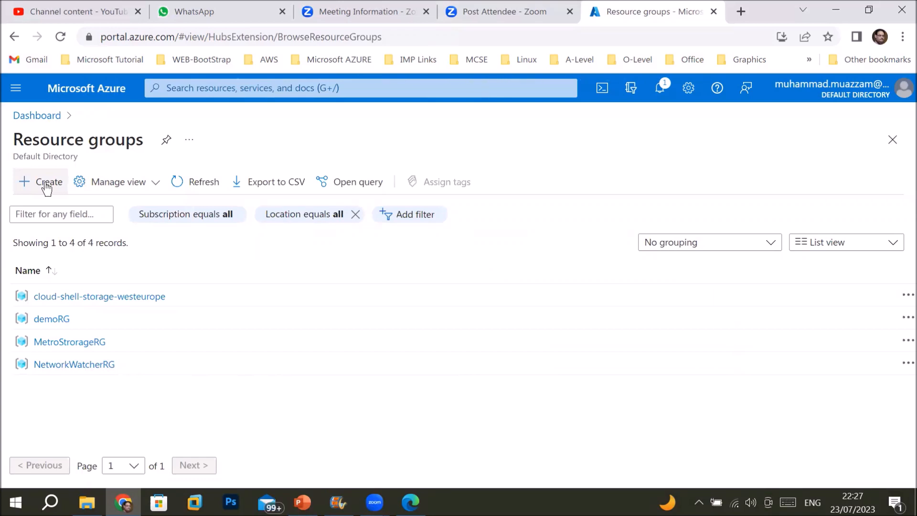
# Name the new resource group testRg and set its region to (US) East US
pyautogui.click(227, 328)
pyautogui.write('testRg')
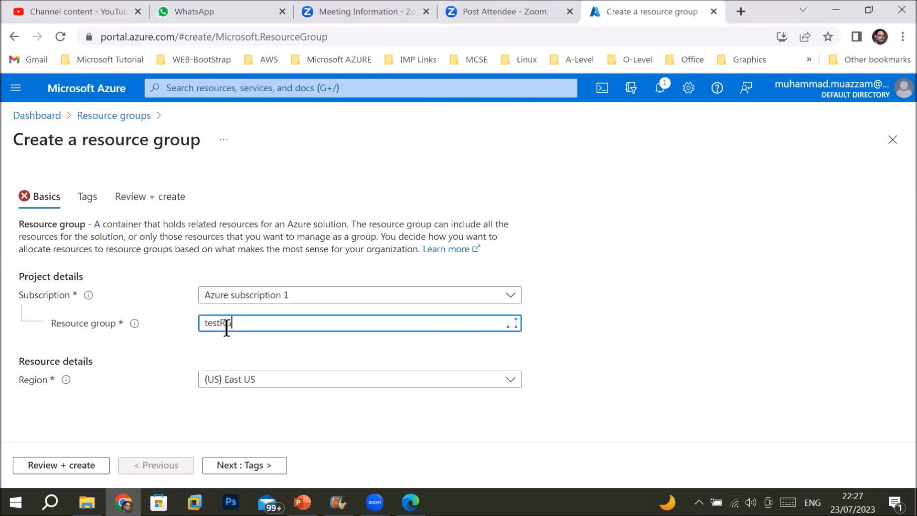
pyautogui.click(350, 390)
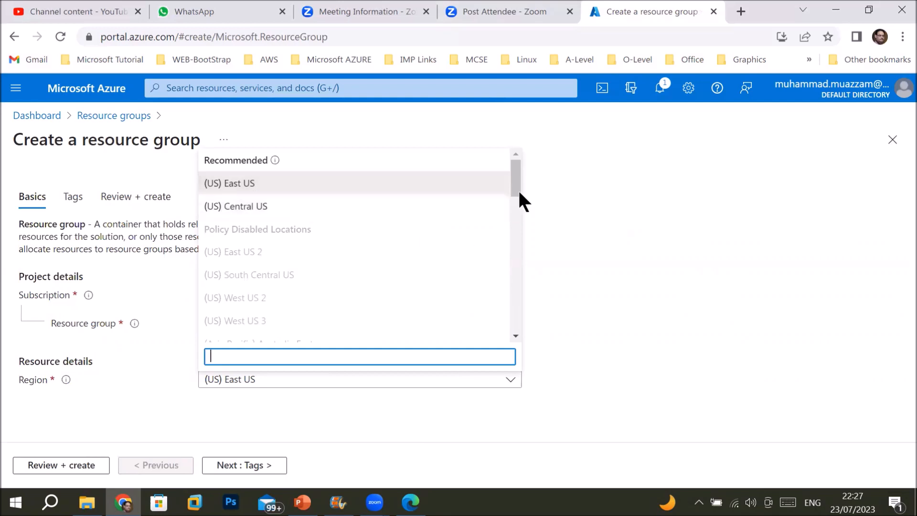
pyautogui.moveTo(513, 187)
pyautogui.mouseDown()
pyautogui.moveTo(520, 334)
pyautogui.moveTo(509, 177)
pyautogui.mouseUp()
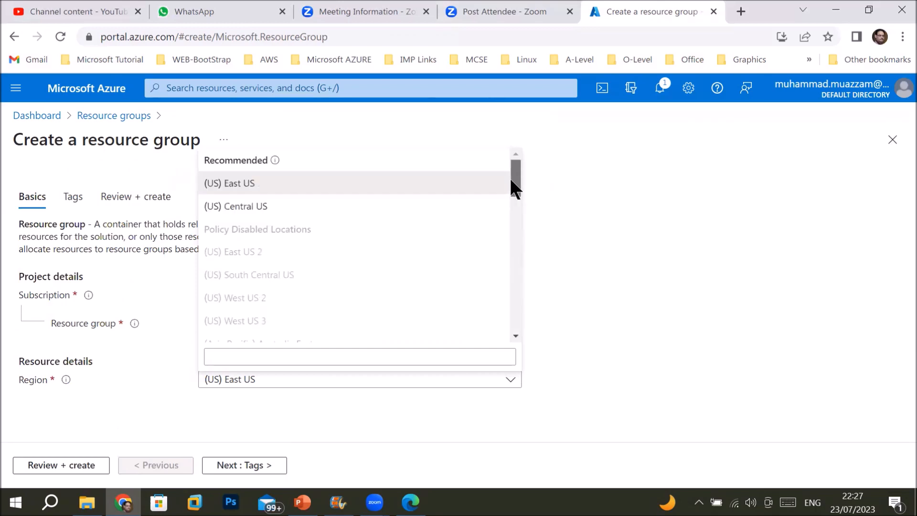
pyautogui.click(233, 190)
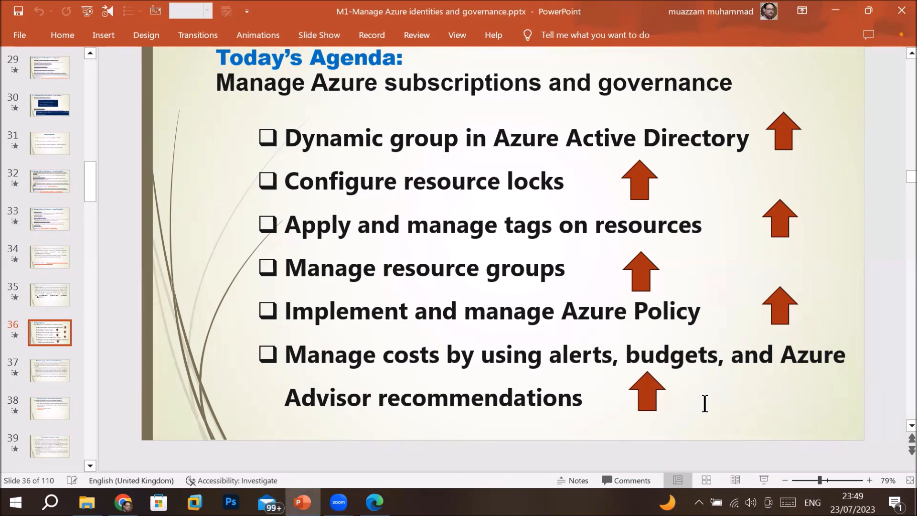
# Follow the agenda slide's cost-management link to the cost alerts documentation
pyautogui.keyDown('ctrl'); pyautogui.click(648, 398); pyautogui.keyUp('ctrl')
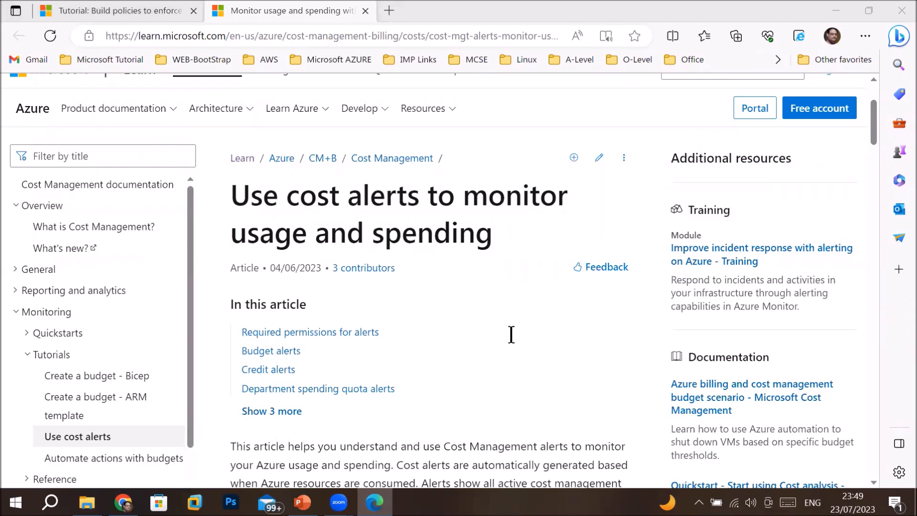
# Scroll through the cost alerts article from the permissions table to the dismissed-alert example
pyautogui.scroll(-2, 511, 334)
pyautogui.scroll(-2, 510, 334)
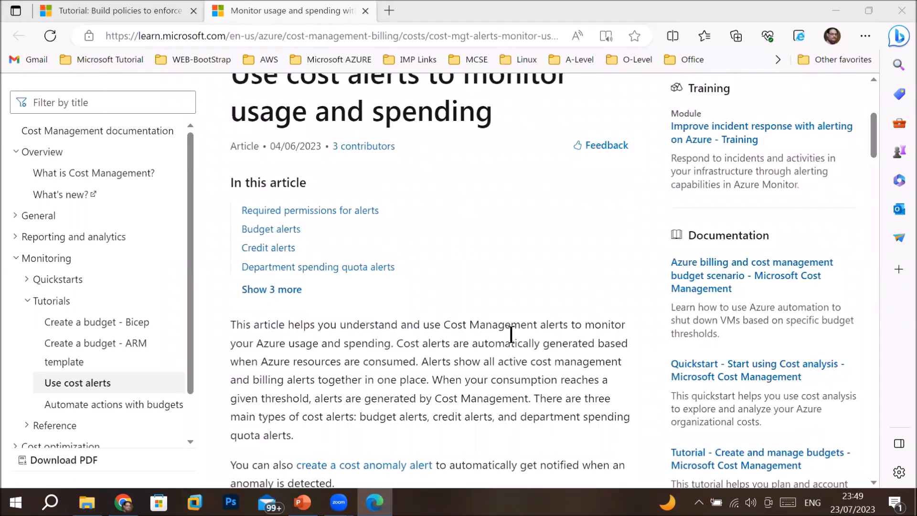
pyautogui.scroll(-2, 511, 334)
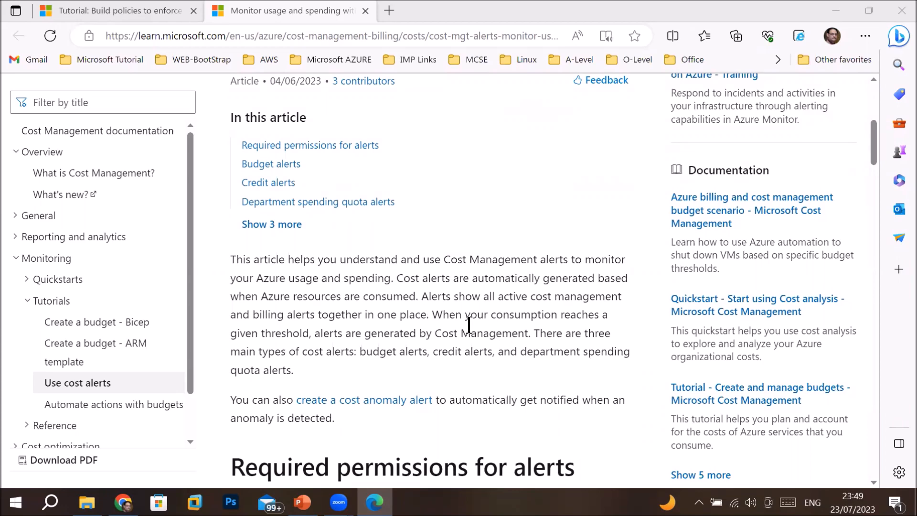
pyautogui.scroll(-1, 468, 324)
pyautogui.scroll(-4, 469, 325)
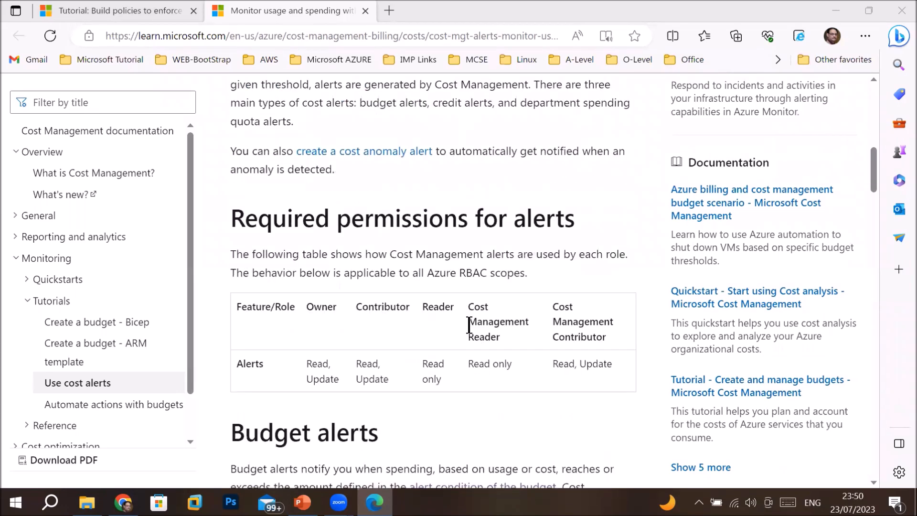
pyautogui.scroll(-4, 469, 325)
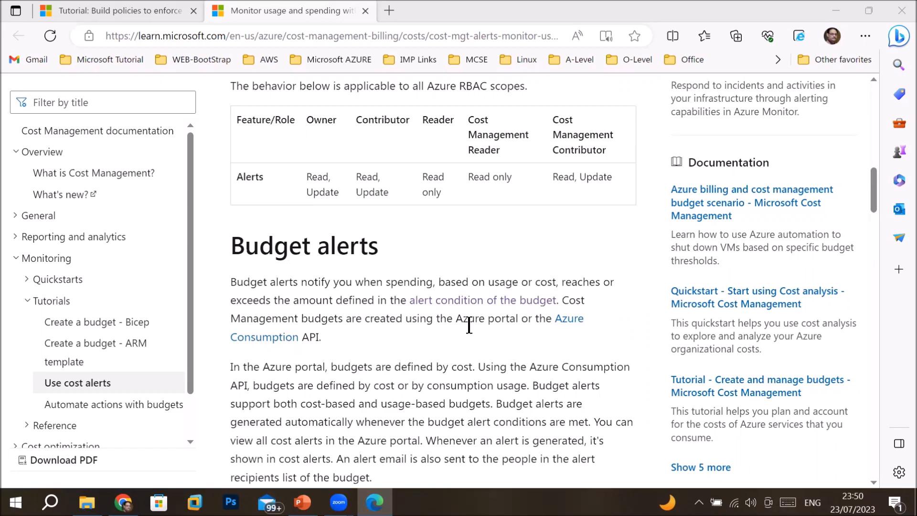
pyautogui.scroll(-2, 468, 325)
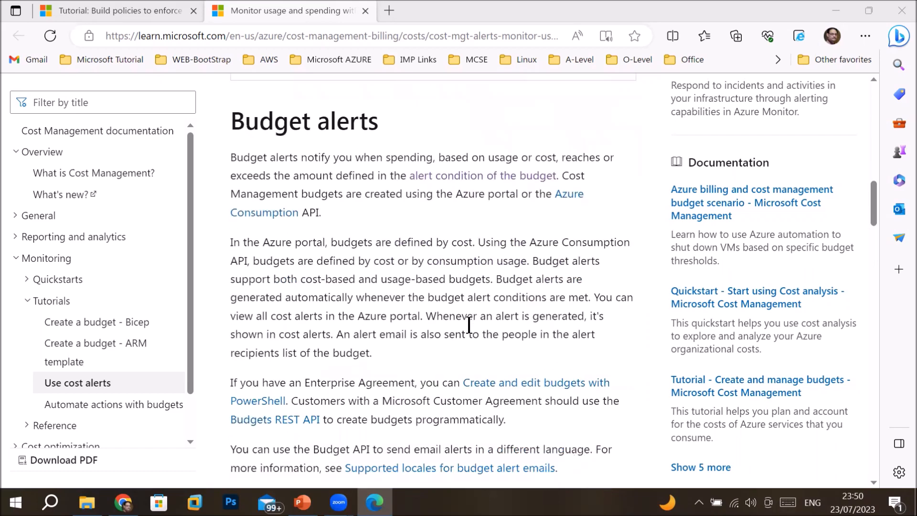
pyautogui.scroll(-2, 468, 325)
pyautogui.scroll(-2, 468, 325)
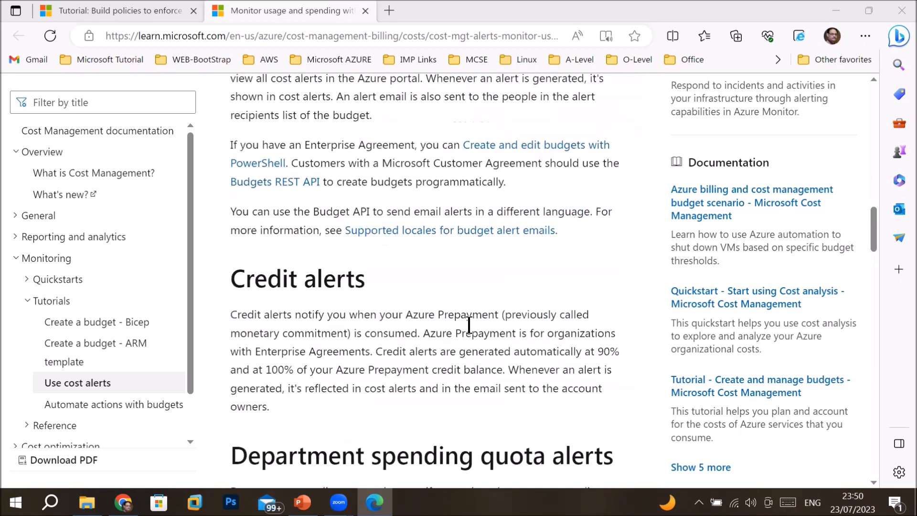
pyautogui.scroll(-2, 468, 325)
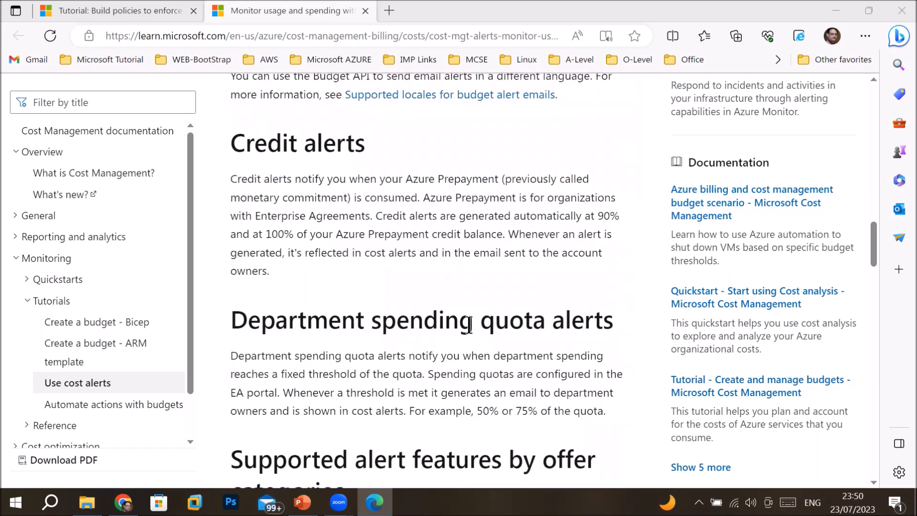
pyautogui.scroll(-3, 468, 325)
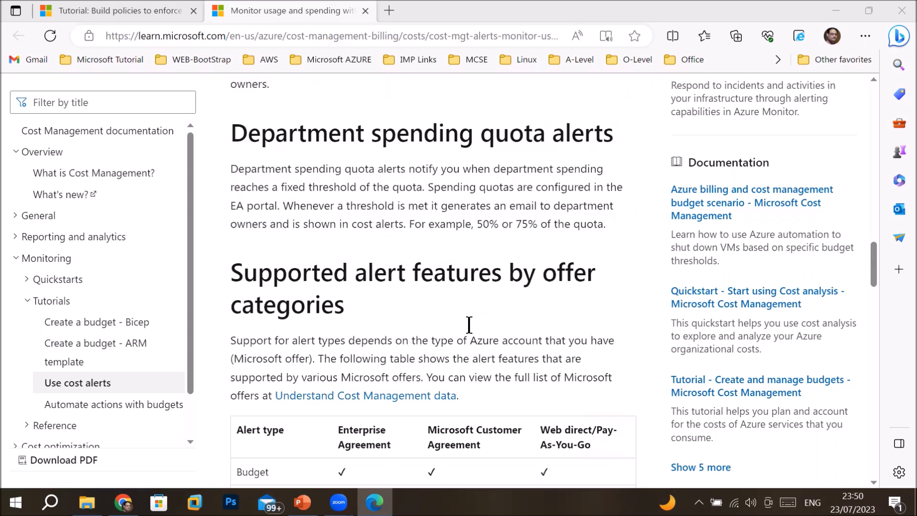
pyautogui.scroll(-2, 469, 326)
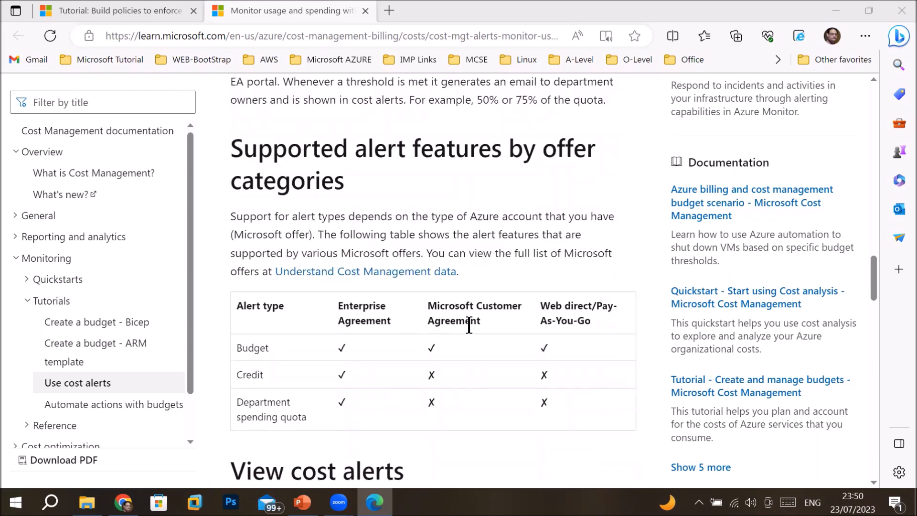
pyautogui.scroll(-6, 468, 325)
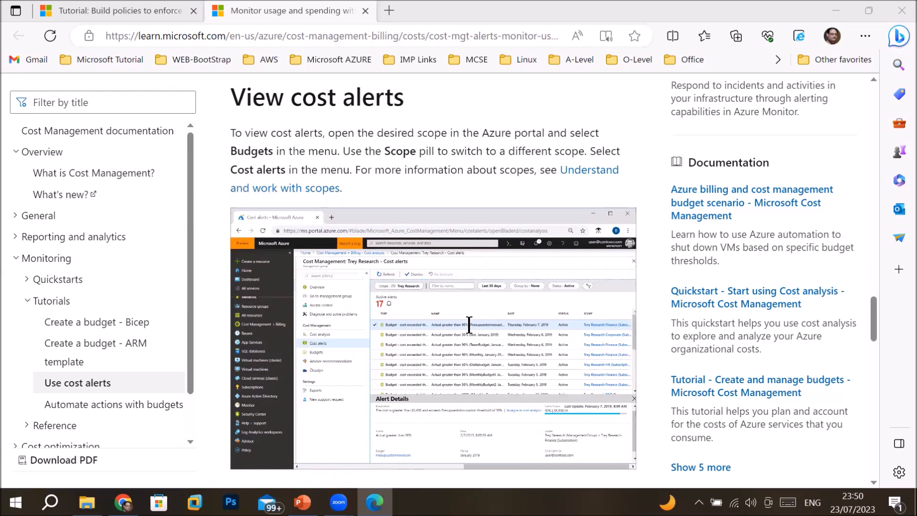
pyautogui.scroll(-5, 469, 325)
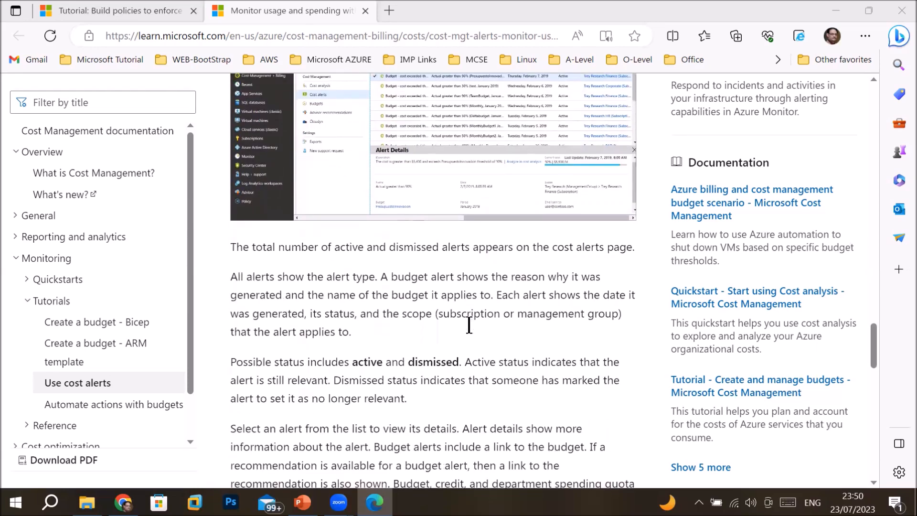
pyautogui.scroll(-4, 468, 324)
pyautogui.scroll(-4, 469, 325)
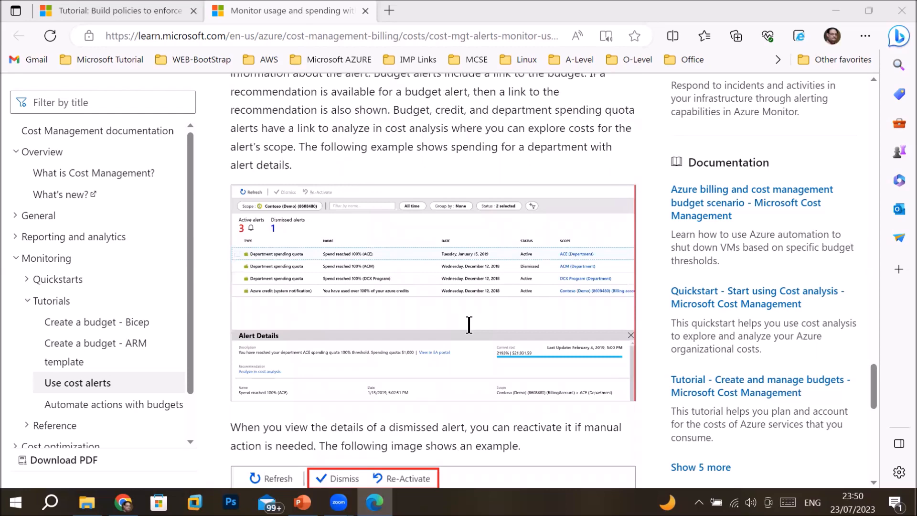
pyautogui.scroll(-6, 469, 324)
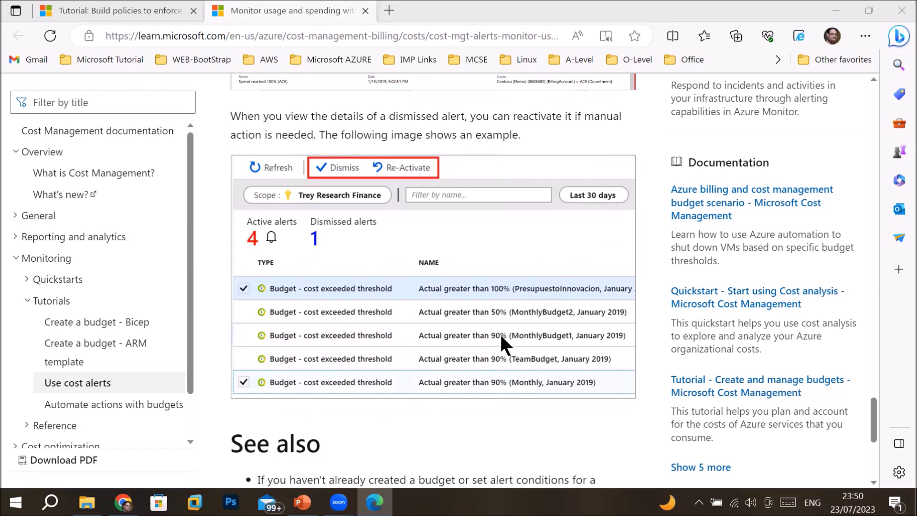
pyautogui.scroll(-3, 497, 350)
pyautogui.scroll(4, 497, 350)
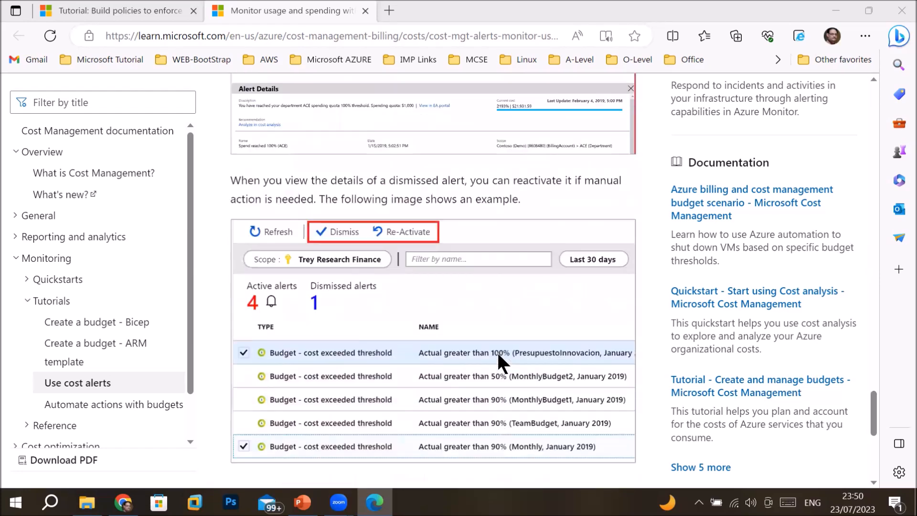
pyautogui.scroll(1, 499, 354)
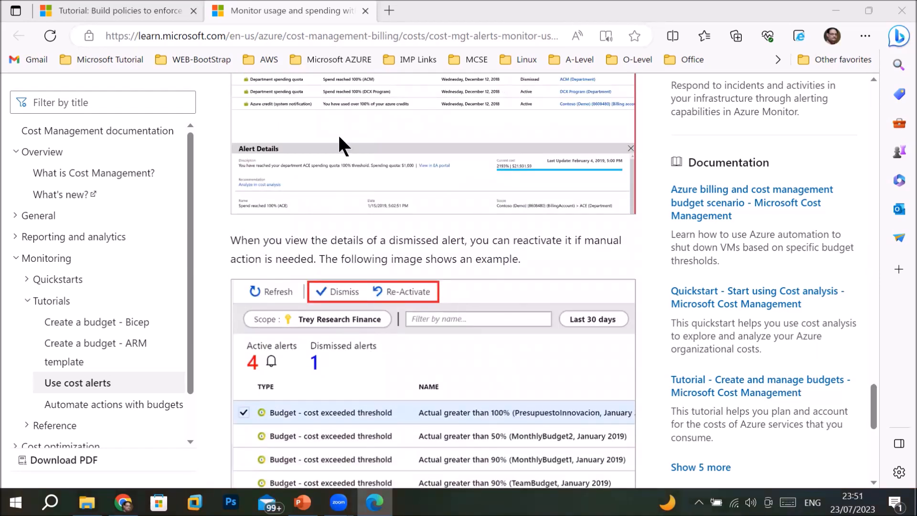
# Search 'portal.azure.com login' in a new Edge tab, then switch back to Chrome
pyautogui.click(387, 11)
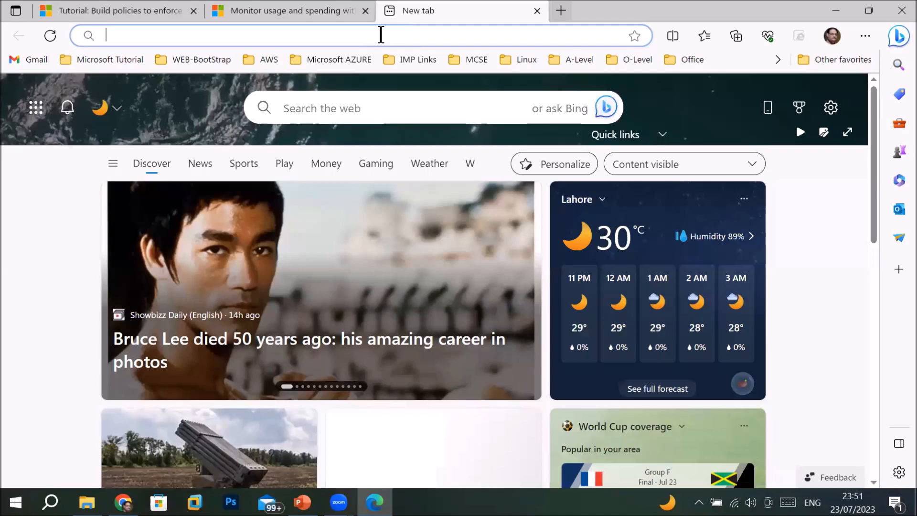
pyautogui.write('po')
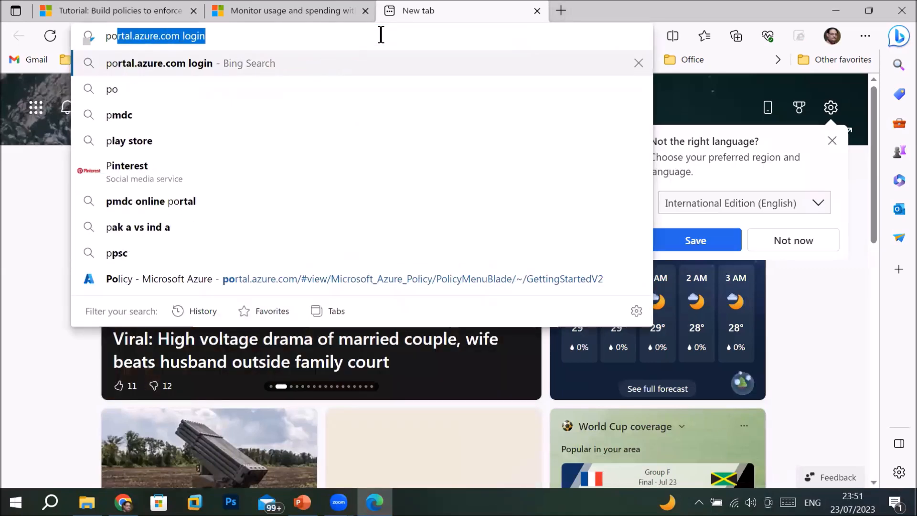
pyautogui.press('Return')
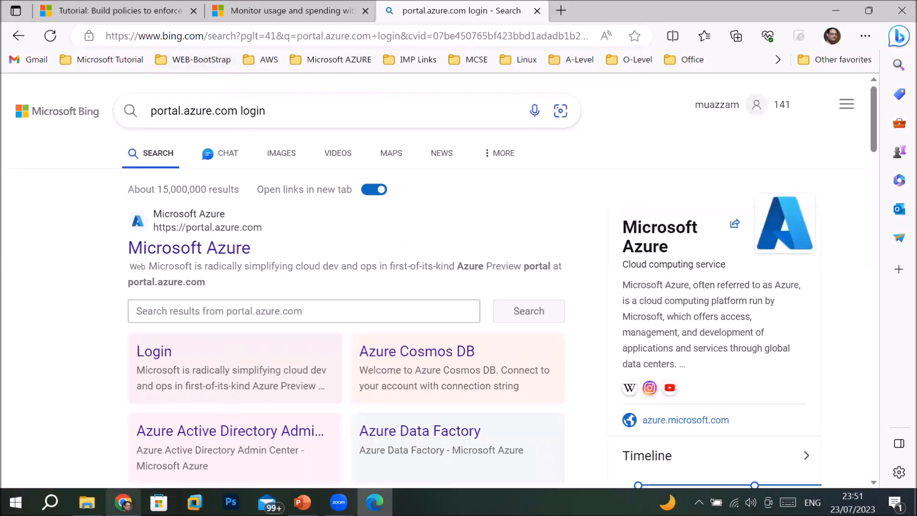
pyautogui.click(124, 501)
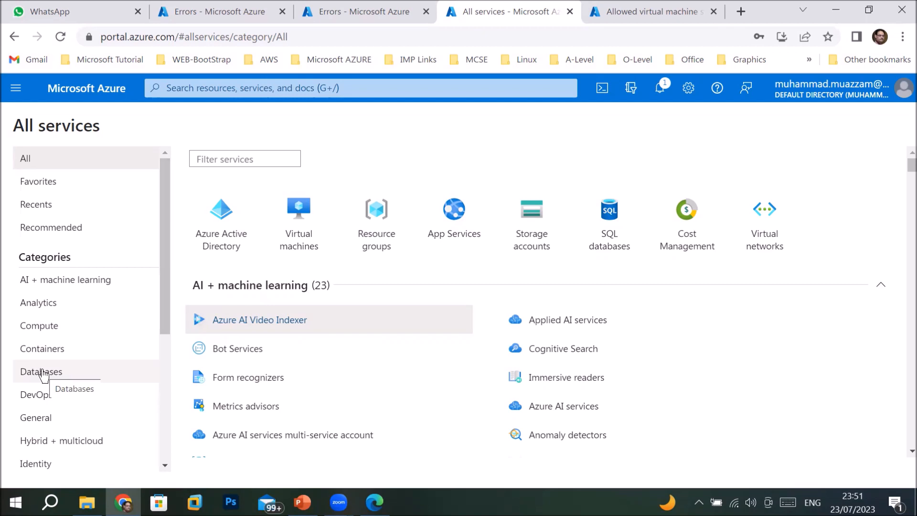
# Open Azure subscription 1's overview and review its $6.76 cost and $12.90 forecast
pyautogui.click(48, 422)
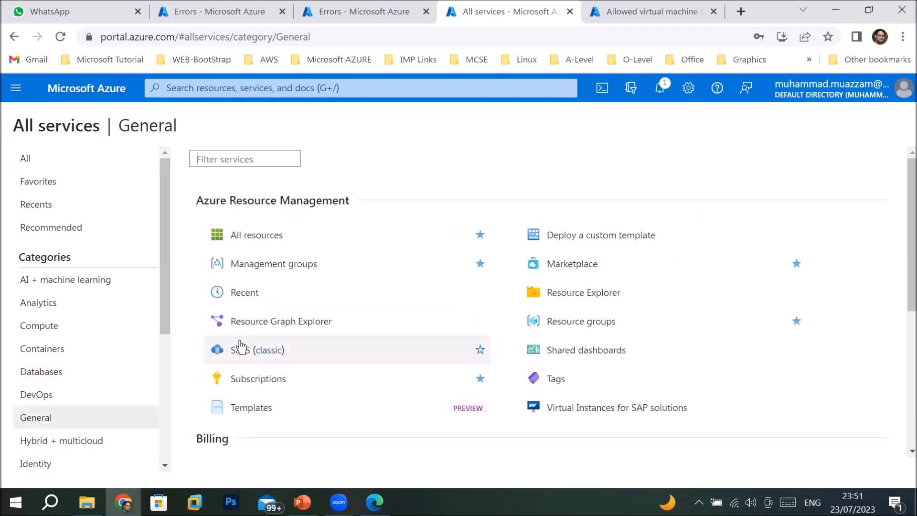
pyautogui.click(245, 379)
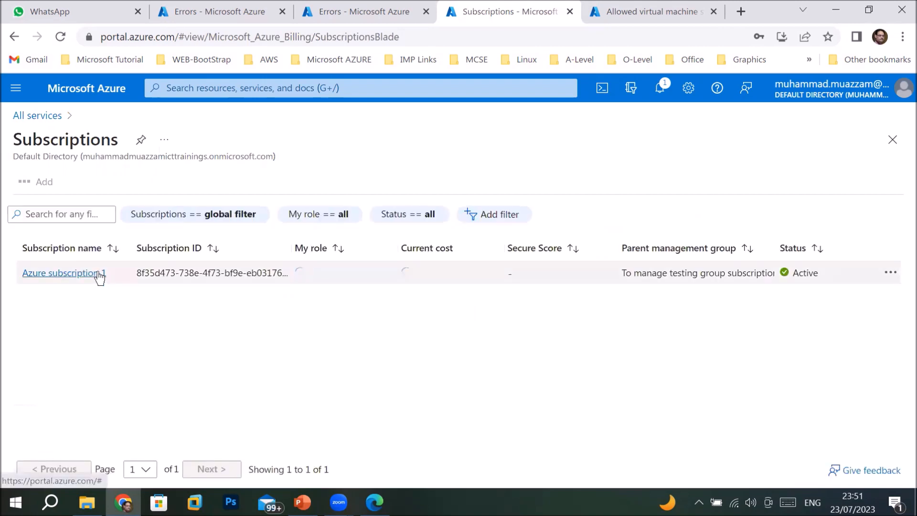
pyautogui.click(99, 274)
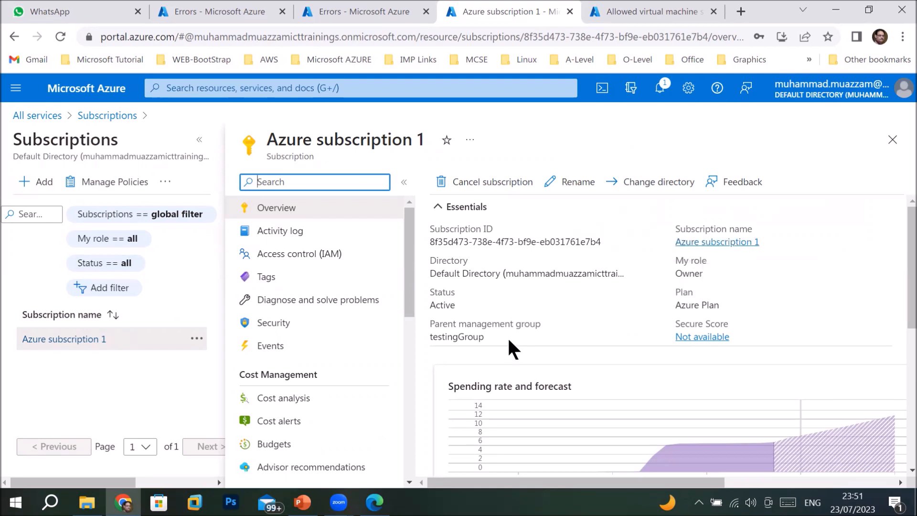
pyautogui.scroll(-3, 507, 336)
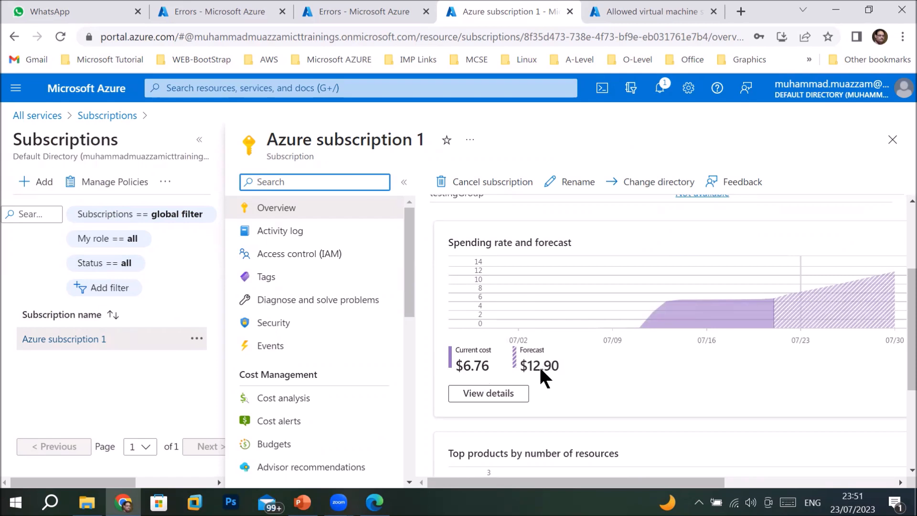
pyautogui.scroll(-3, 539, 365)
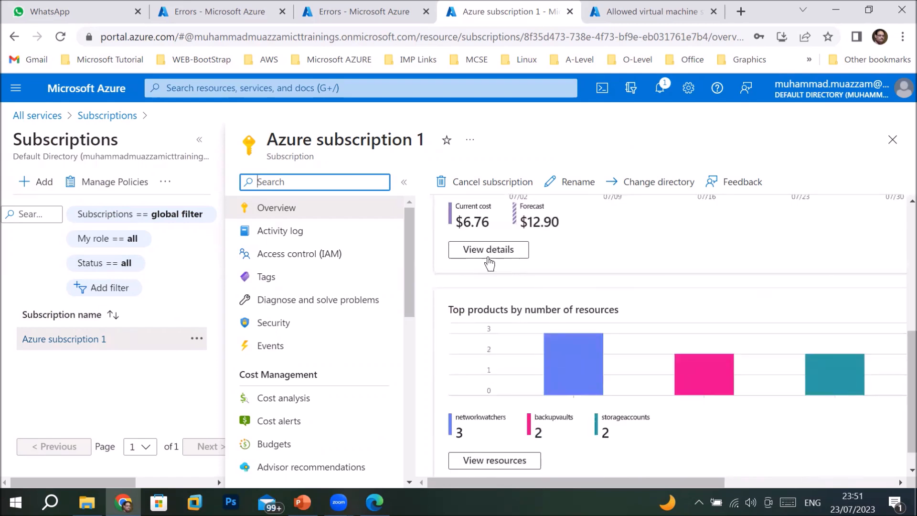
pyautogui.scroll(-1, 565, 280)
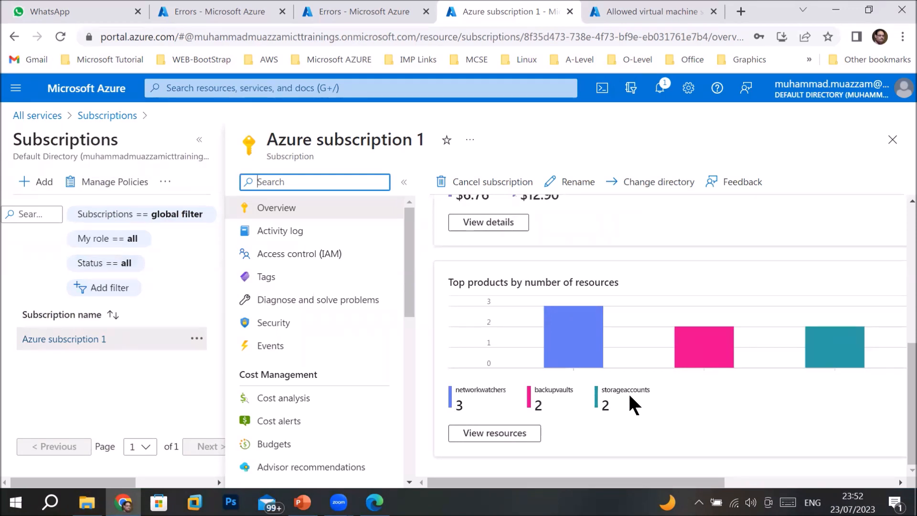
# Scroll through the subscription's 28 activity log entries, then show its Tags page, which has no tags
pyautogui.click(270, 233)
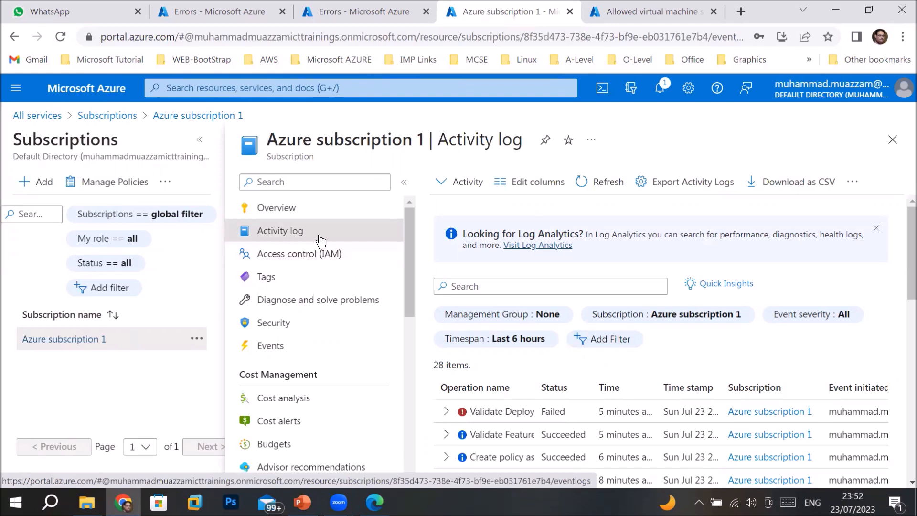
pyautogui.scroll(-4, 637, 357)
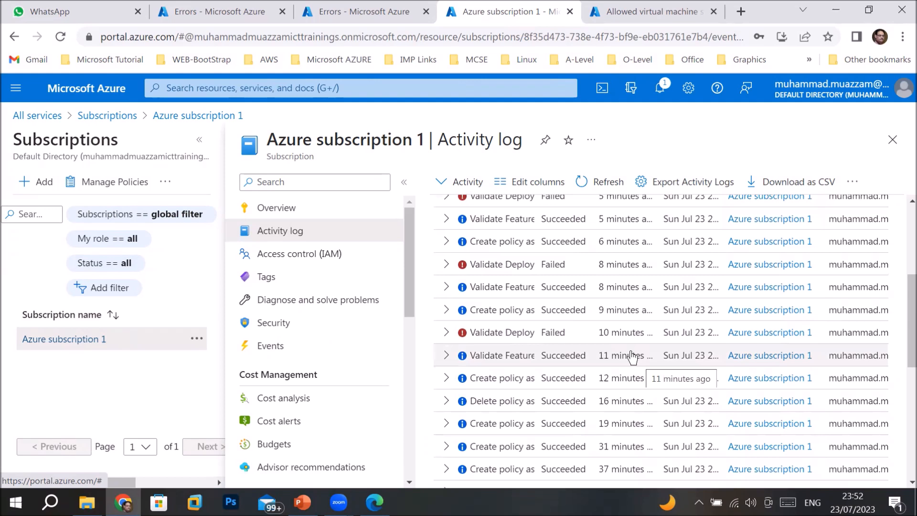
pyautogui.scroll(-5, 614, 342)
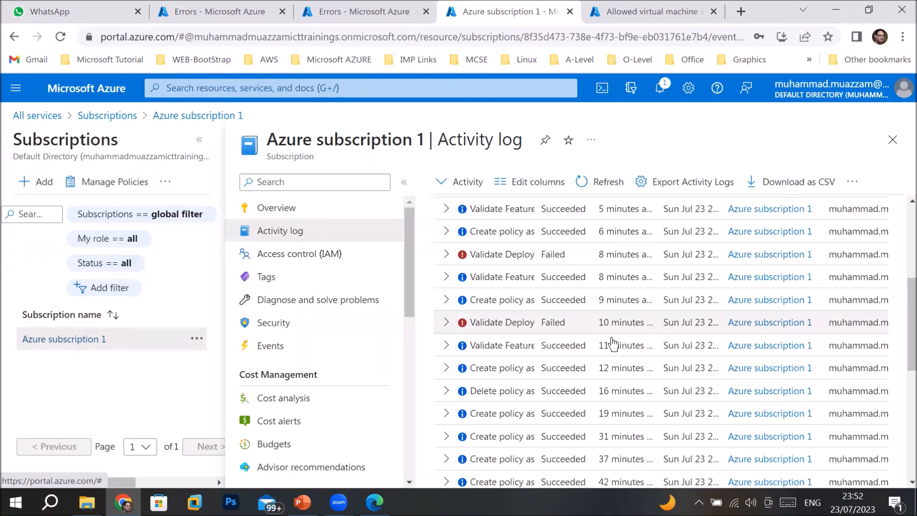
pyautogui.scroll(-3, 612, 343)
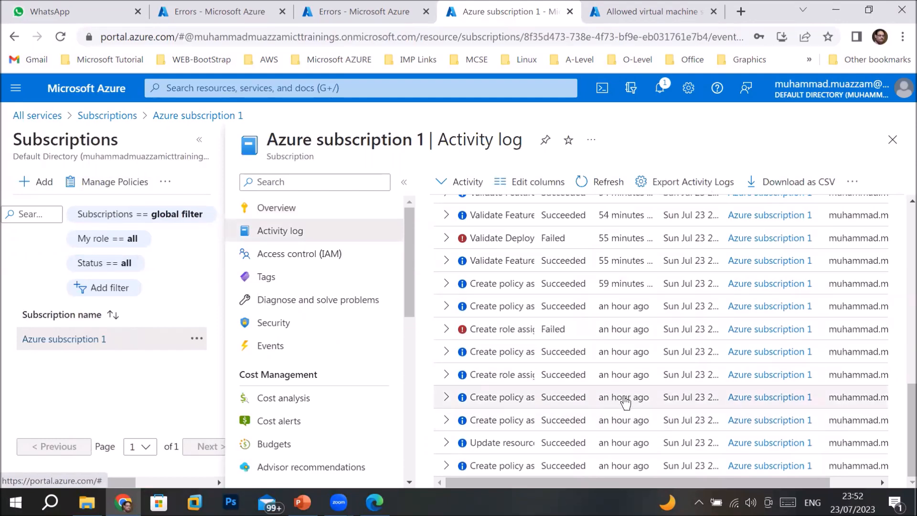
pyautogui.scroll(7, 639, 359)
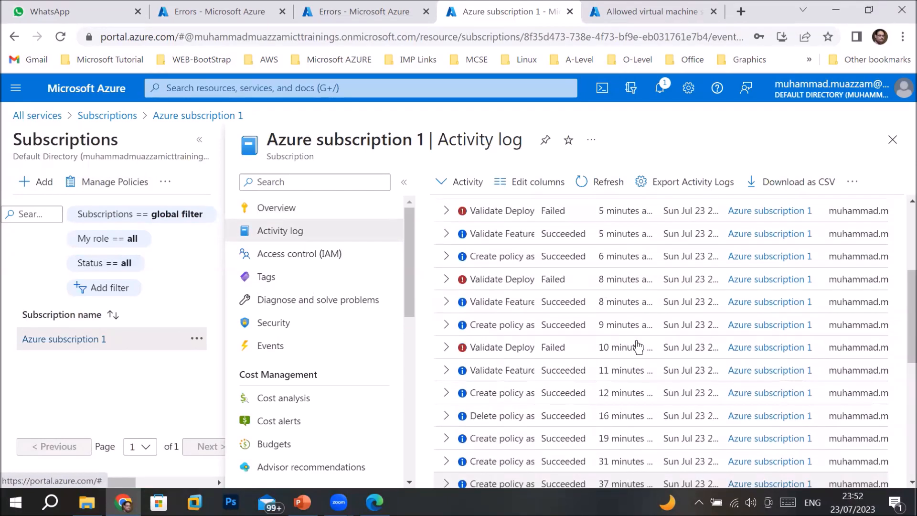
pyautogui.scroll(4, 638, 346)
pyautogui.scroll(-5, 632, 348)
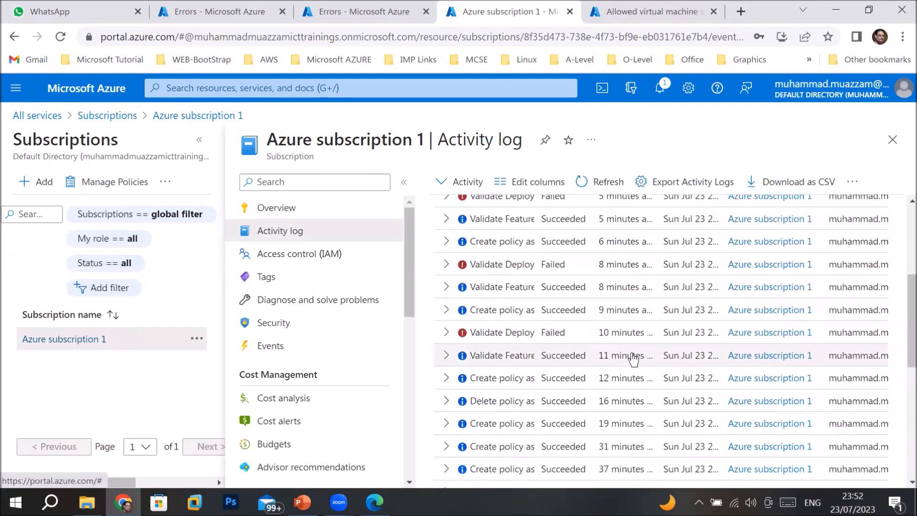
pyautogui.scroll(2, 633, 358)
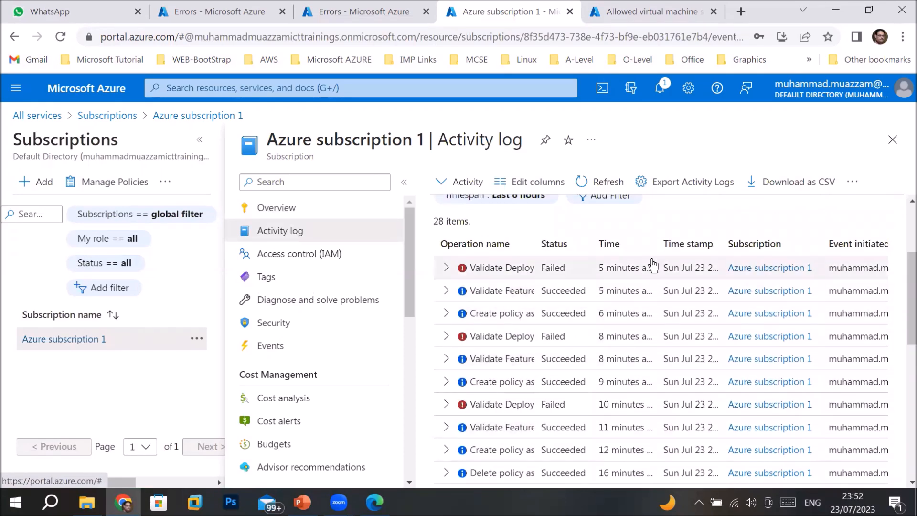
pyautogui.scroll(-3, 596, 321)
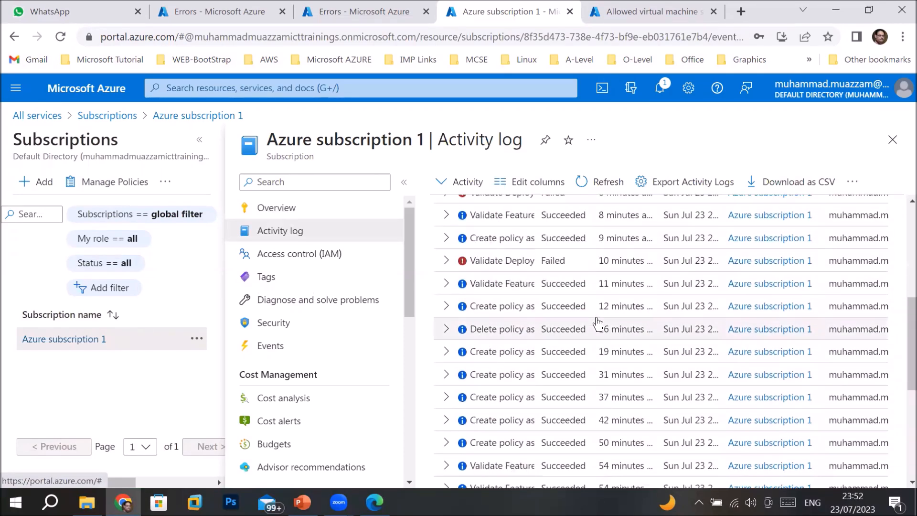
pyautogui.click(273, 280)
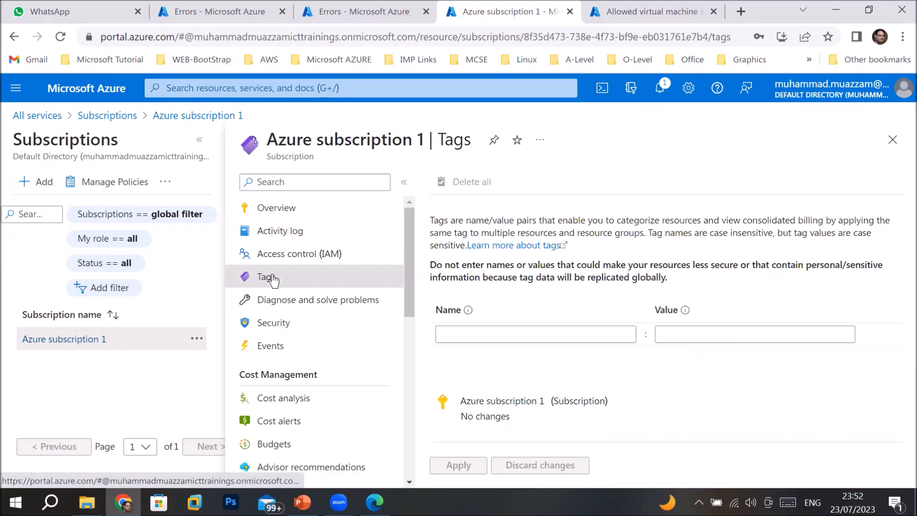
# Review cost breakdowns, noting $4.82 for Virtual Machines, then show the Actual > 2% ictmonthlyalert alert
pyautogui.click(301, 401)
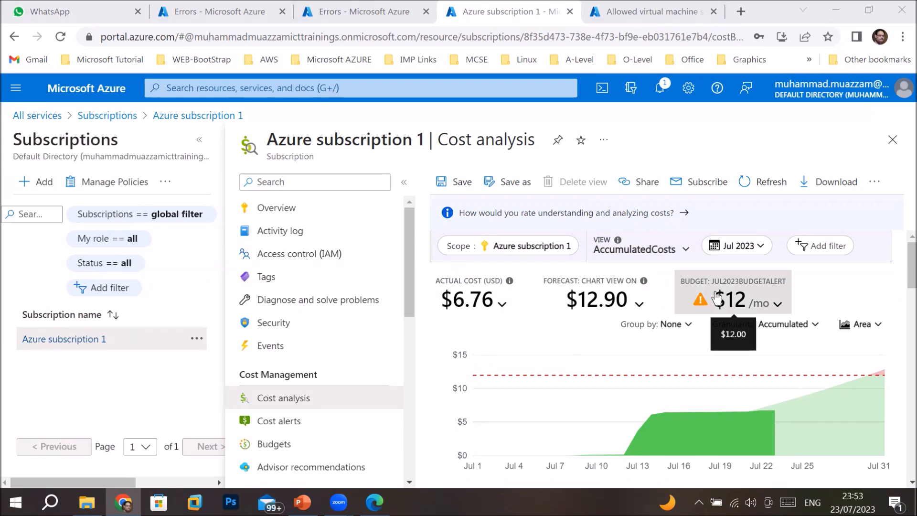
pyautogui.scroll(-10, 717, 299)
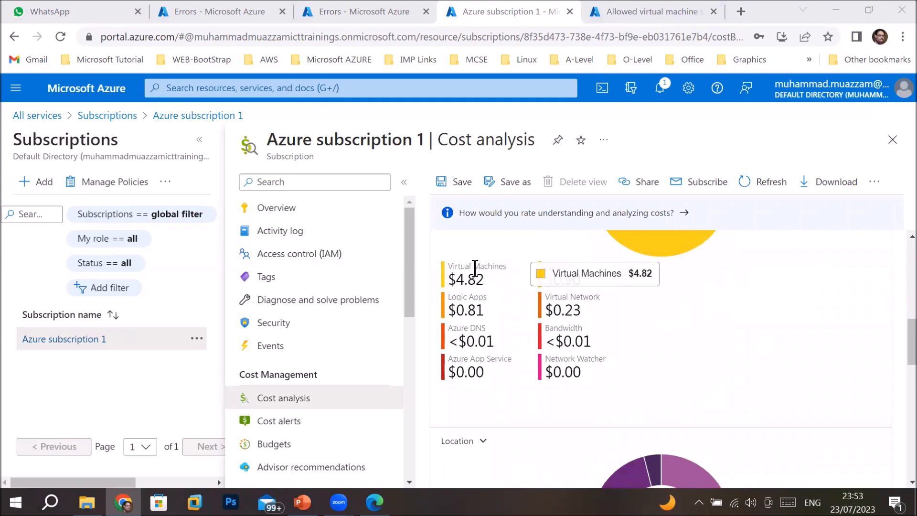
pyautogui.moveTo(456, 279); pyautogui.dragTo(487, 281)
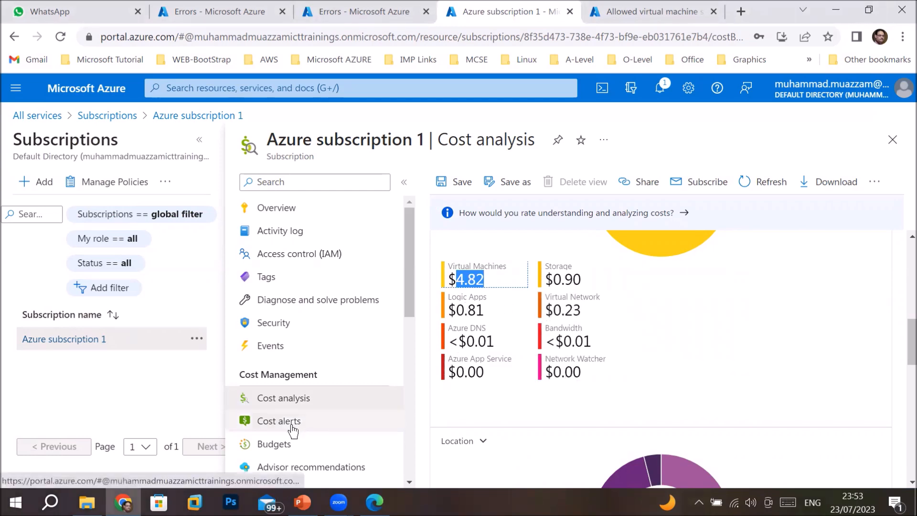
pyautogui.scroll(-5, 563, 420)
pyautogui.scroll(3, 560, 408)
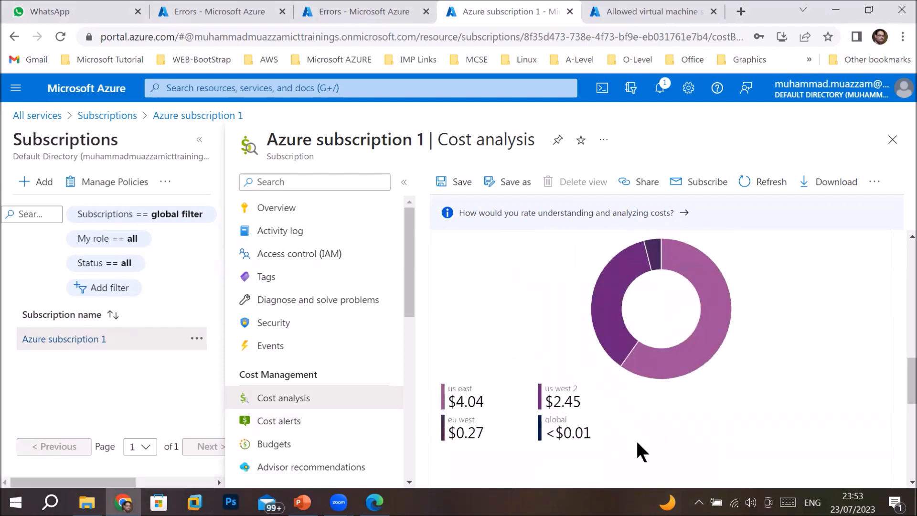
pyautogui.scroll(-2, 637, 442)
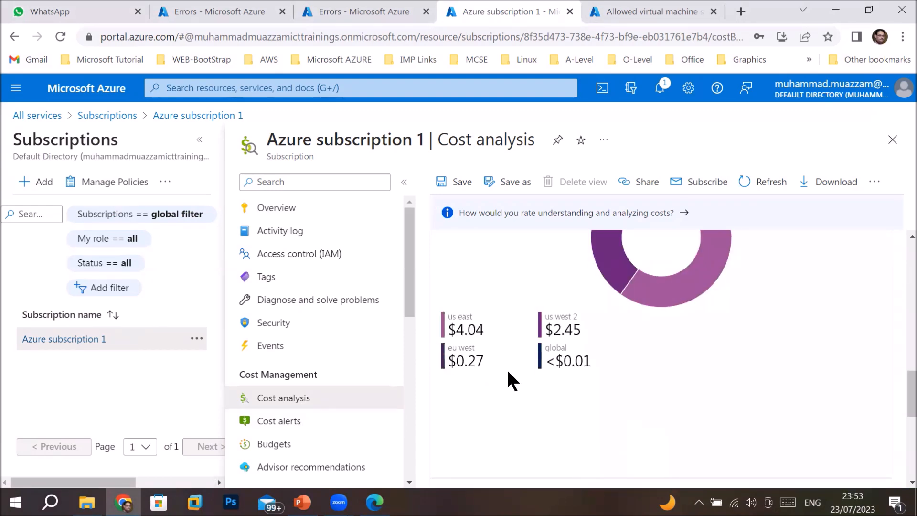
pyautogui.scroll(-3, 518, 372)
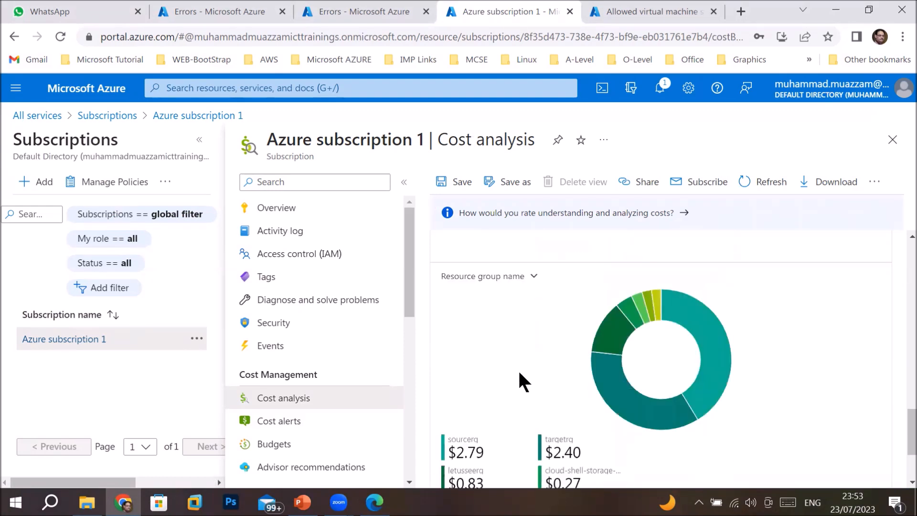
pyautogui.scroll(-3, 519, 373)
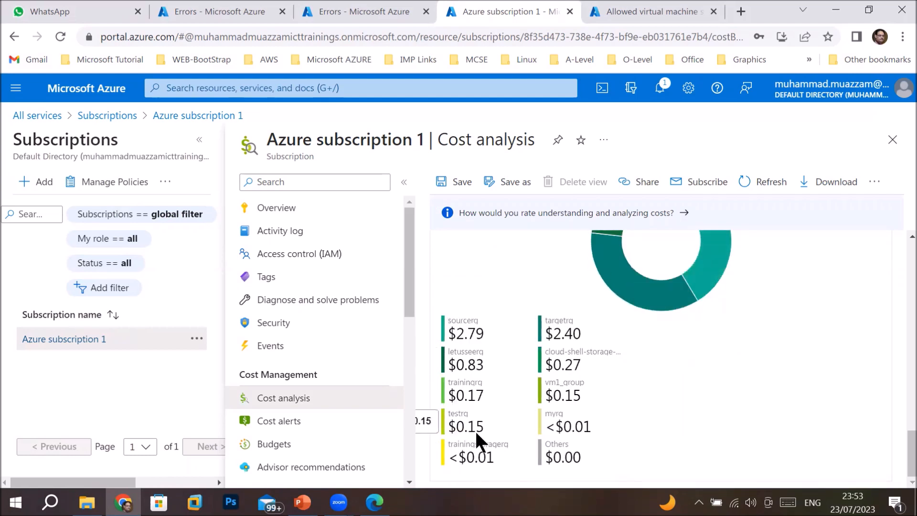
pyautogui.click(268, 427)
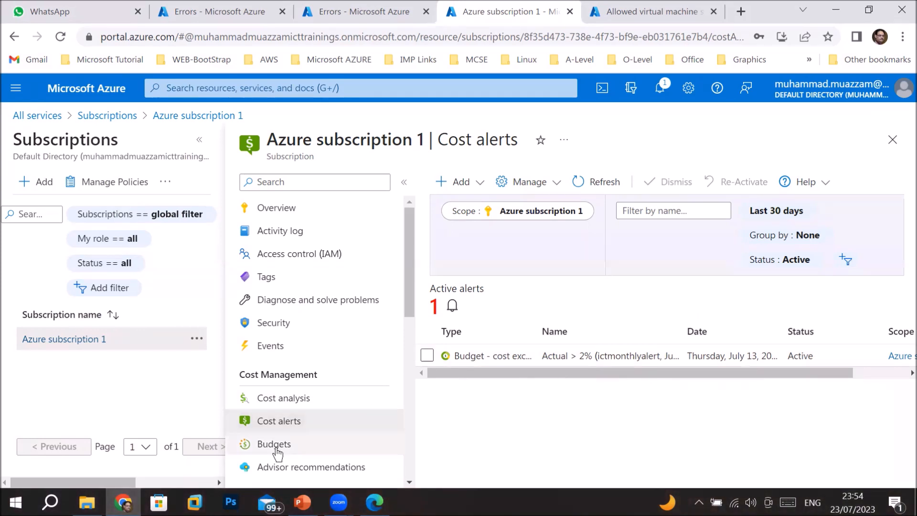
# Show the Budgets page listing the ictmonthlyalert and Jul2023BudgetAlert monthly budgets
pyautogui.click(273, 444)
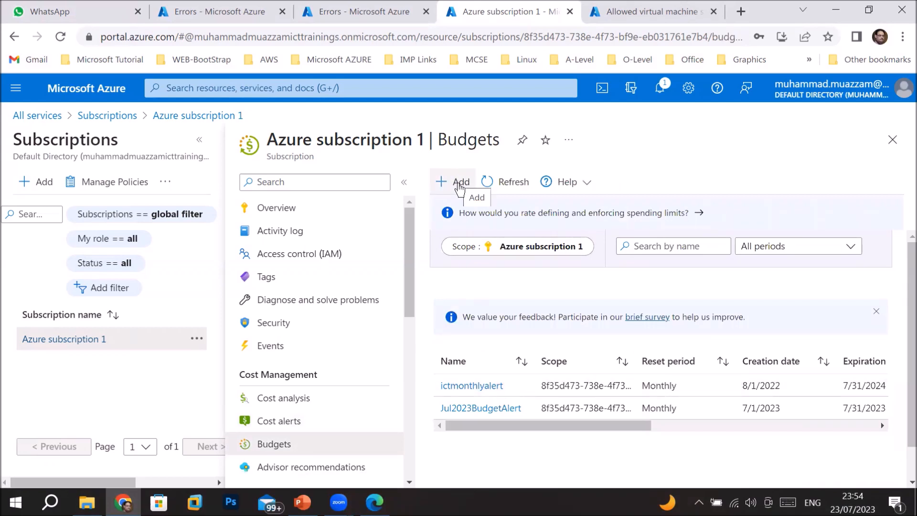
# Start a new budget named 'BudgetforthemonthofAugust23'
pyautogui.click(460, 187)
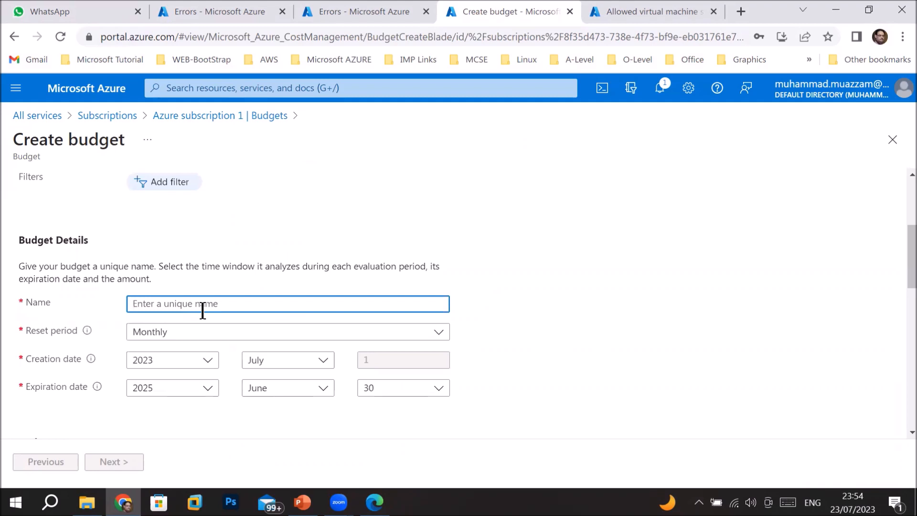
pyautogui.write('BudgetforthemonthofAugust')
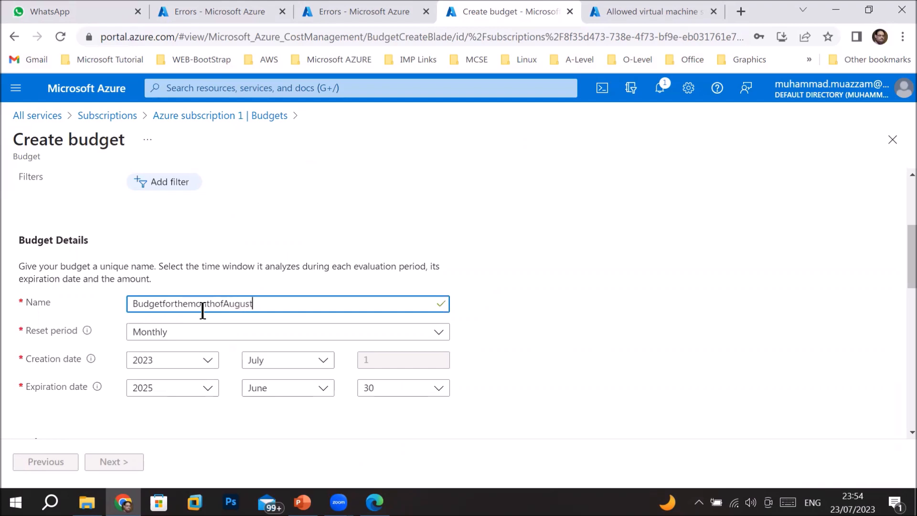
pyautogui.write('23')
# Keep the reset period Monthly, start in August, and expire on August 2023
pyautogui.click(274, 340)
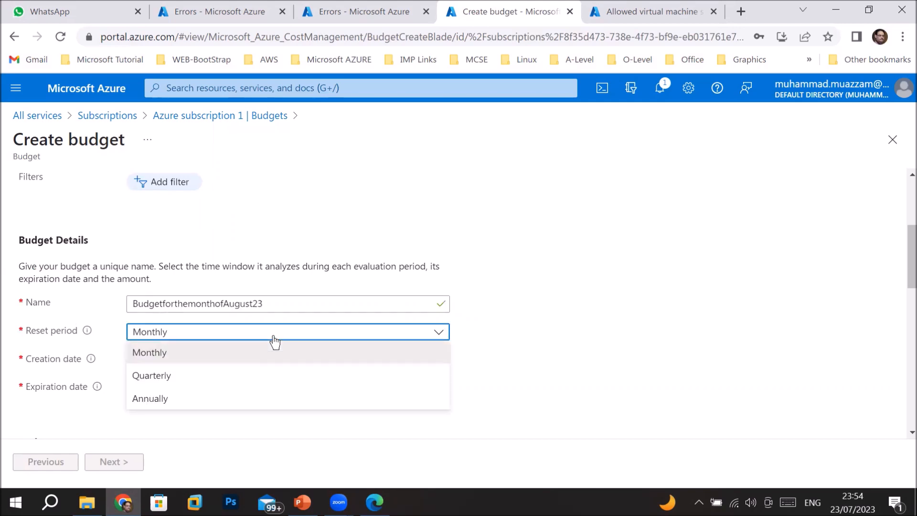
pyautogui.click(274, 340)
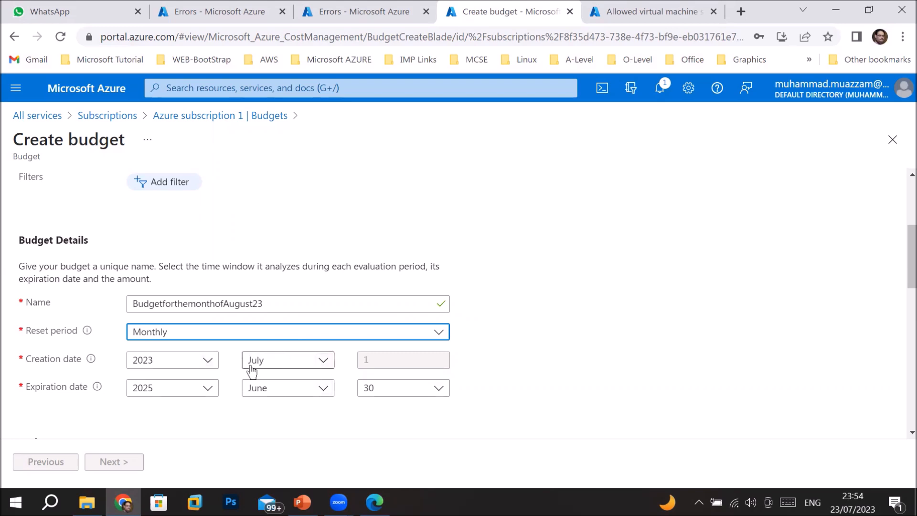
pyautogui.click(326, 364)
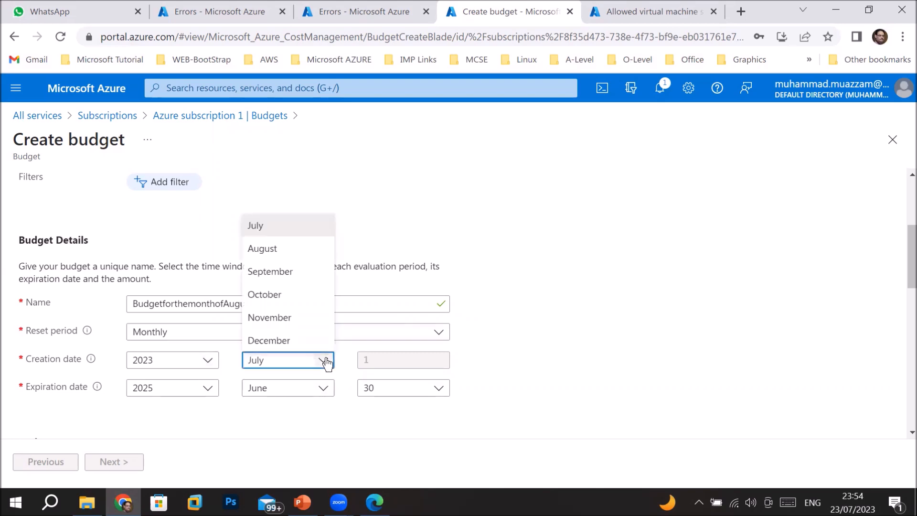
pyautogui.click(283, 249)
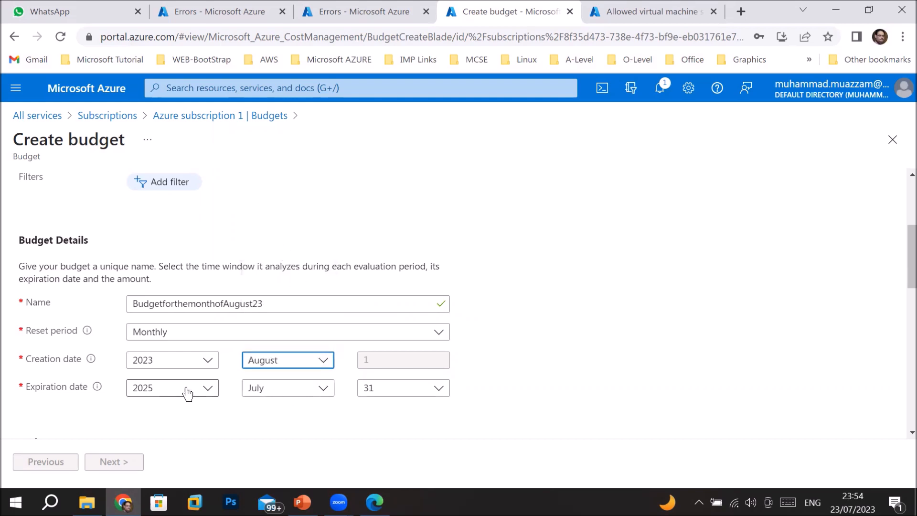
pyautogui.click(201, 393)
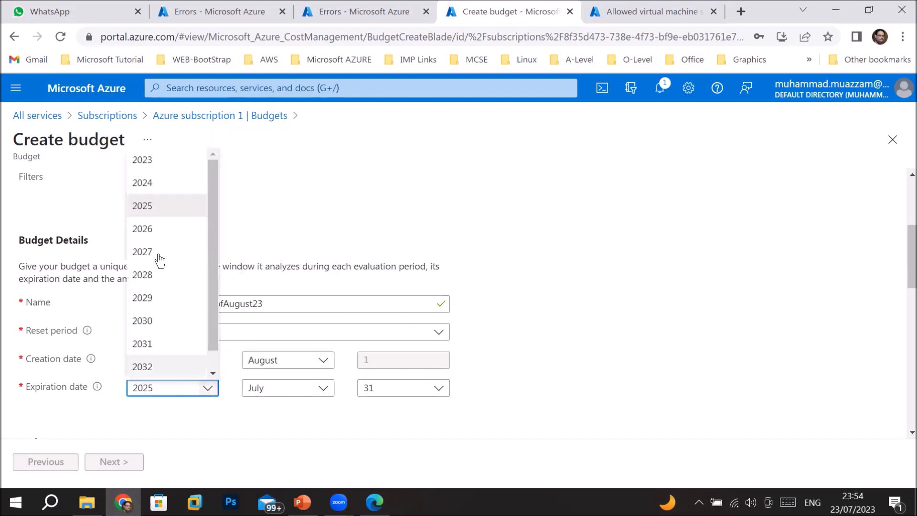
pyautogui.click(160, 162)
pyautogui.click(322, 387)
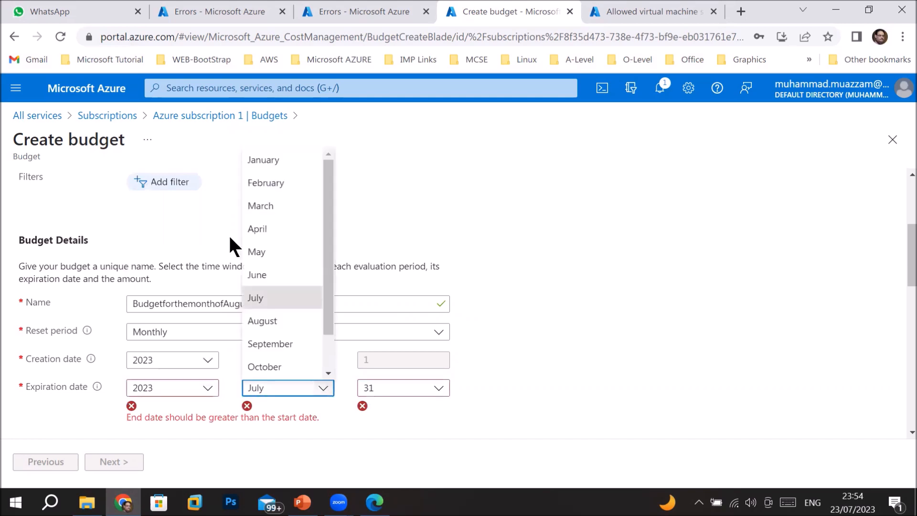
pyautogui.click(272, 320)
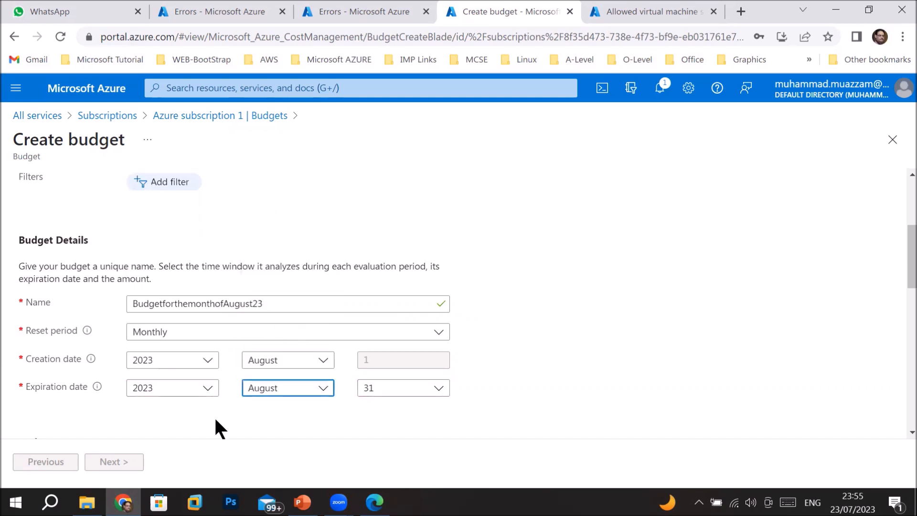
pyautogui.scroll(-3, 214, 417)
# Set the budget amount to 200, compared with the $7 suggested budget
pyautogui.click(159, 352)
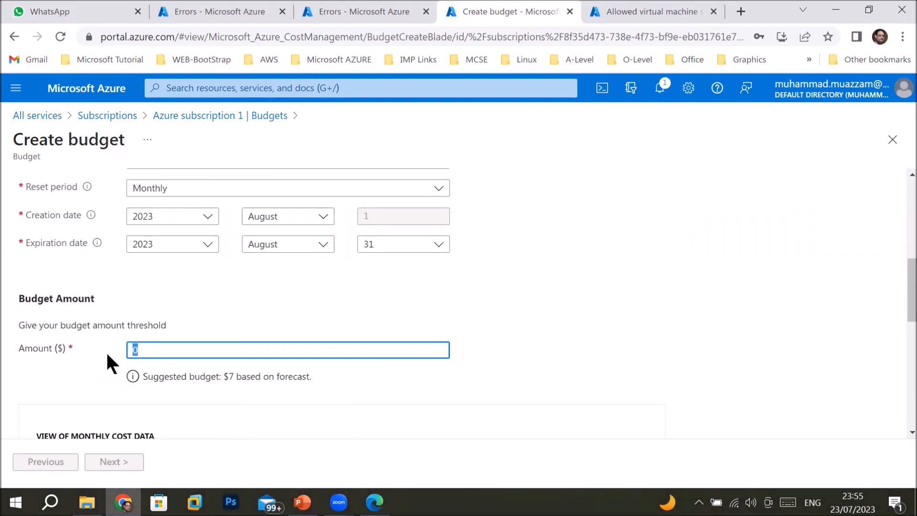
pyautogui.write('20')
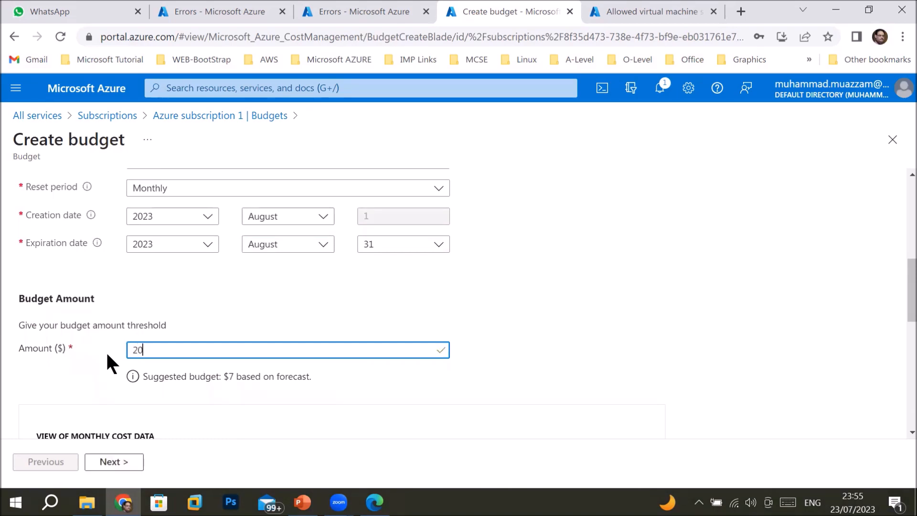
pyautogui.write('0')
pyautogui.moveTo(153, 376); pyautogui.dragTo(235, 391)
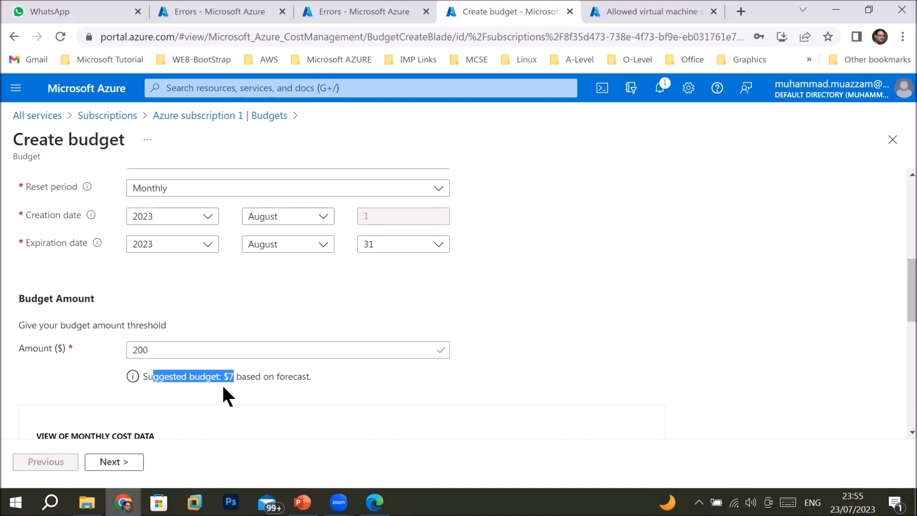
# Review last month's $1 cost, the three-month maximum, monthly forecast and cost chart
pyautogui.scroll(-3, 210, 402)
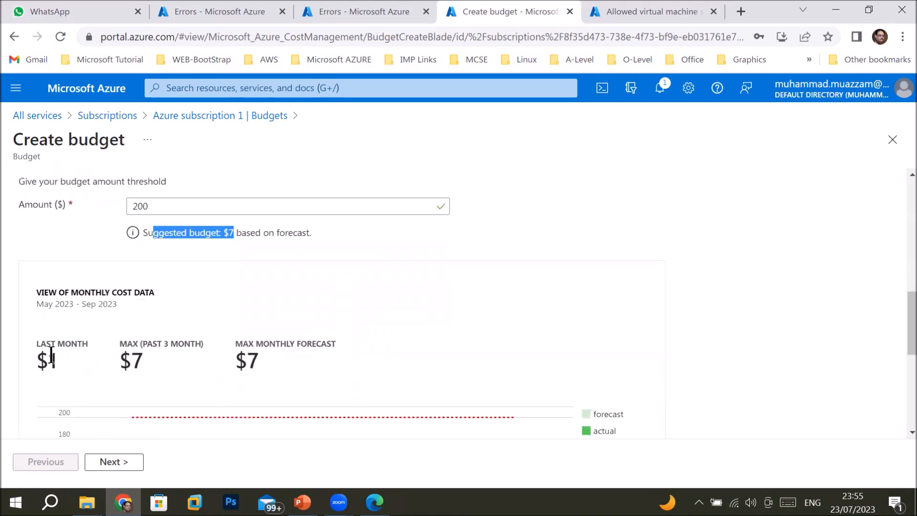
pyautogui.moveTo(37, 348); pyautogui.dragTo(79, 351)
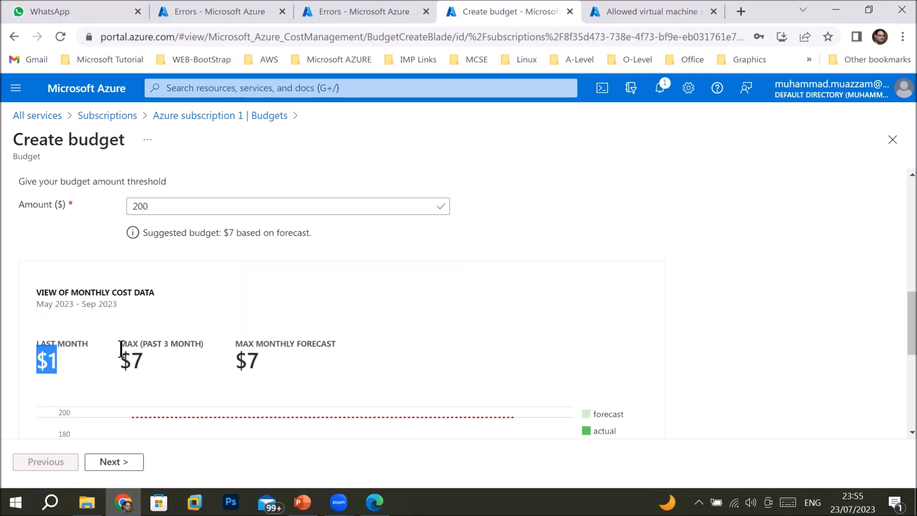
pyautogui.moveTo(126, 343); pyautogui.dragTo(209, 345)
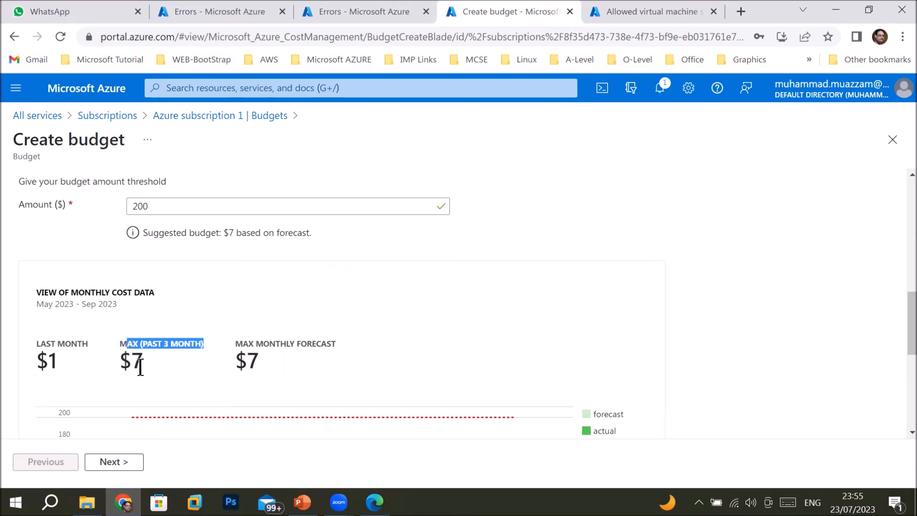
pyautogui.moveTo(258, 344); pyautogui.dragTo(356, 347)
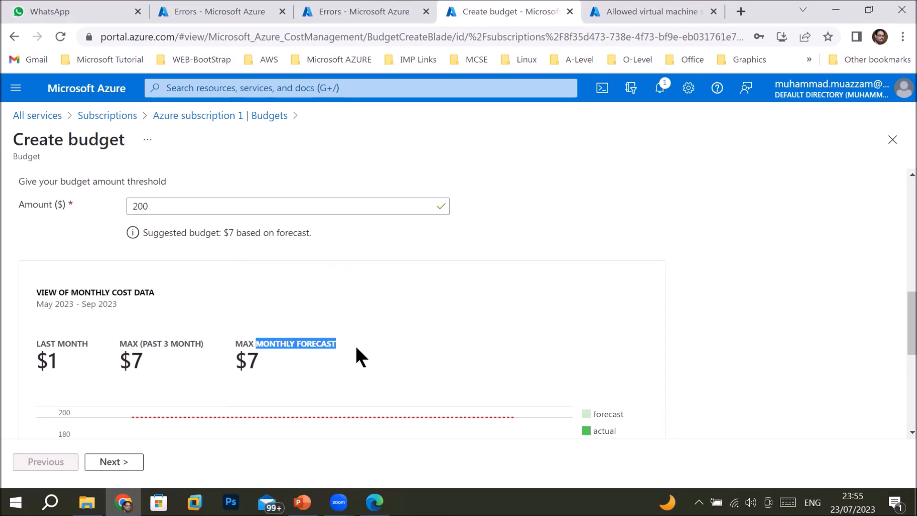
pyautogui.scroll(-3, 228, 398)
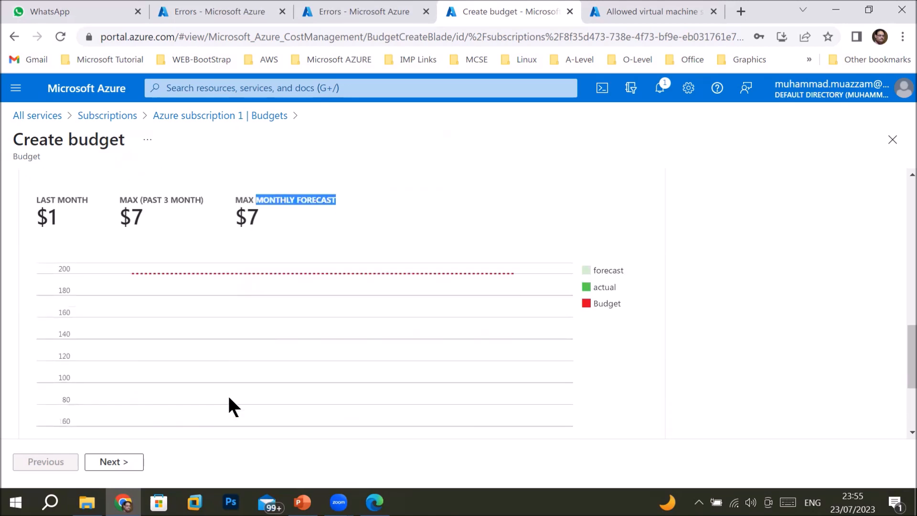
pyautogui.scroll(-1, 318, 406)
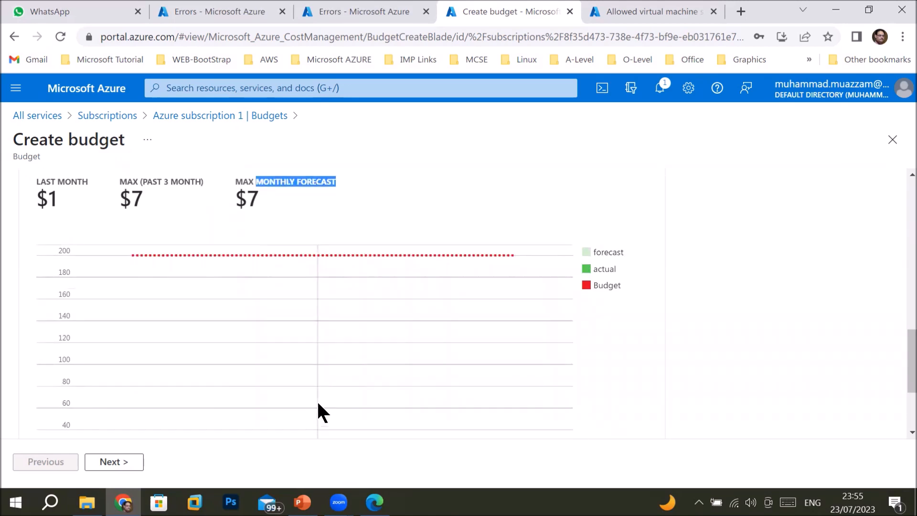
pyautogui.scroll(-3, 318, 404)
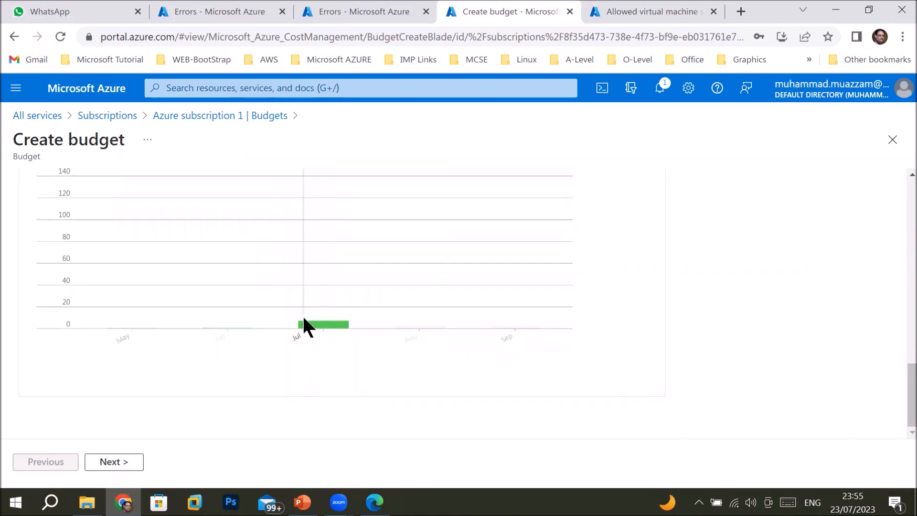
pyautogui.scroll(3, 305, 326)
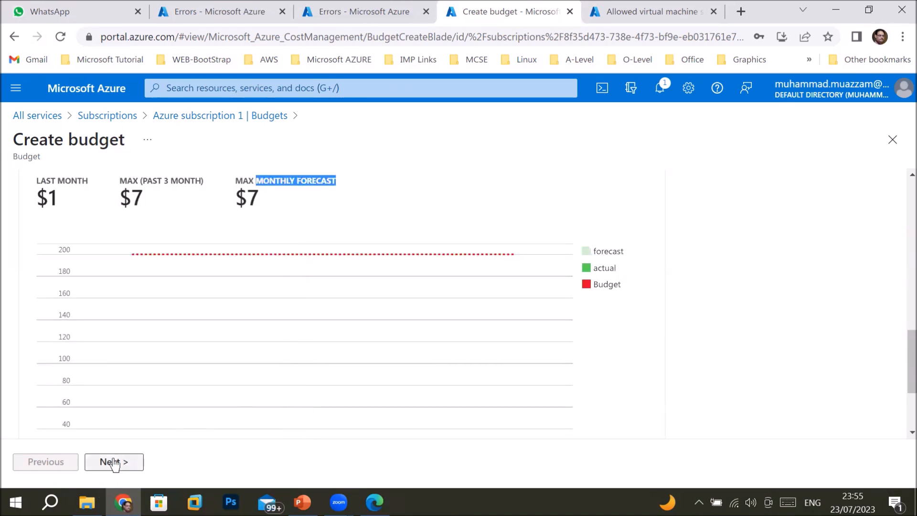
# Add a budget alert of type Actual at 50% of the budget
pyautogui.click(114, 461)
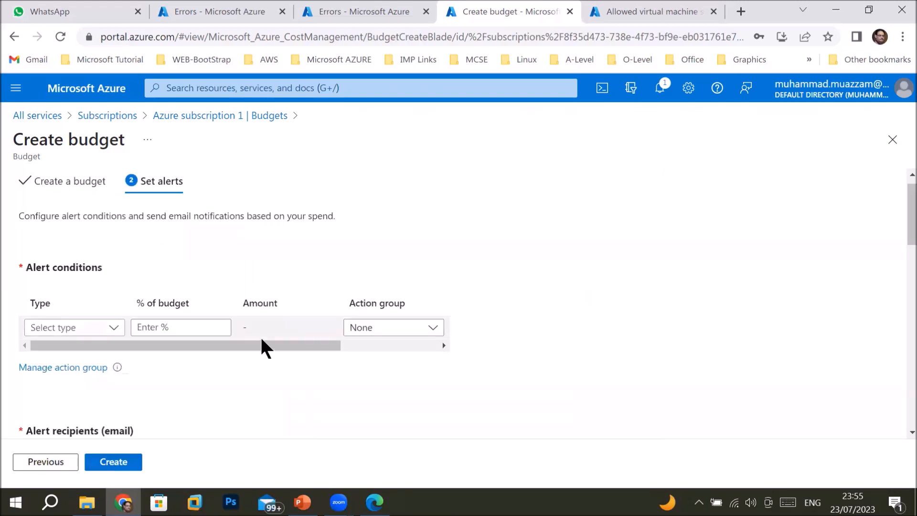
pyautogui.scroll(1, 259, 336)
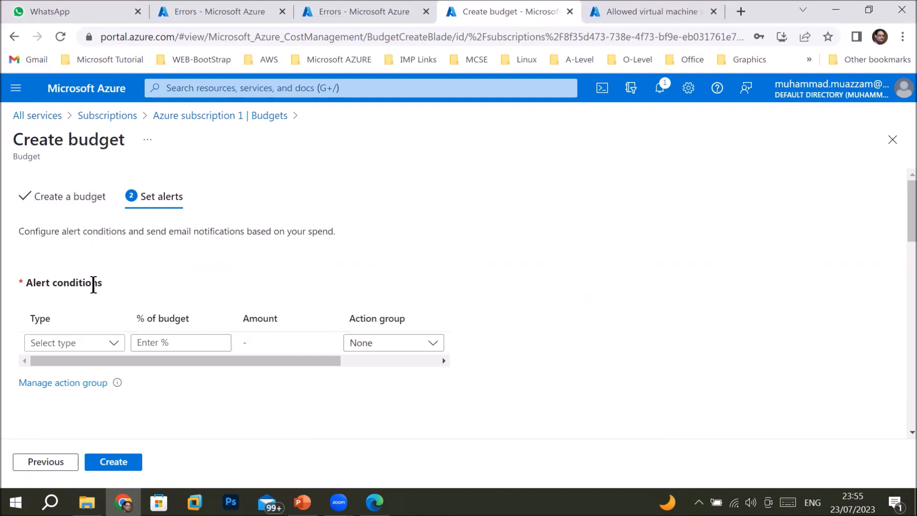
pyautogui.click(113, 343)
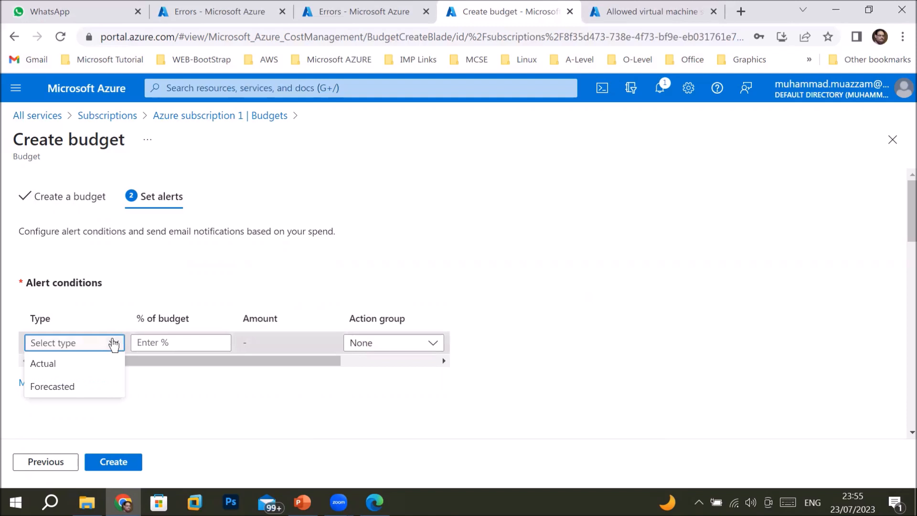
pyautogui.click(71, 366)
pyautogui.click(174, 342)
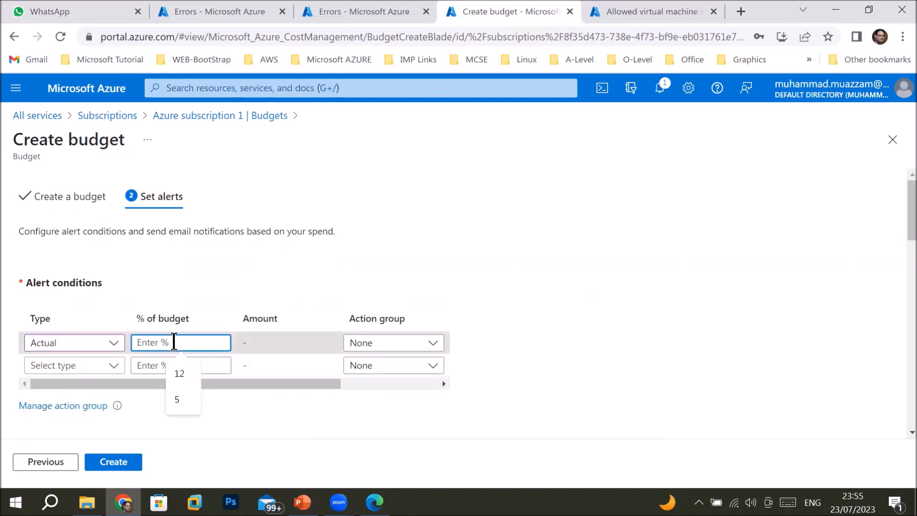
pyautogui.write('50')
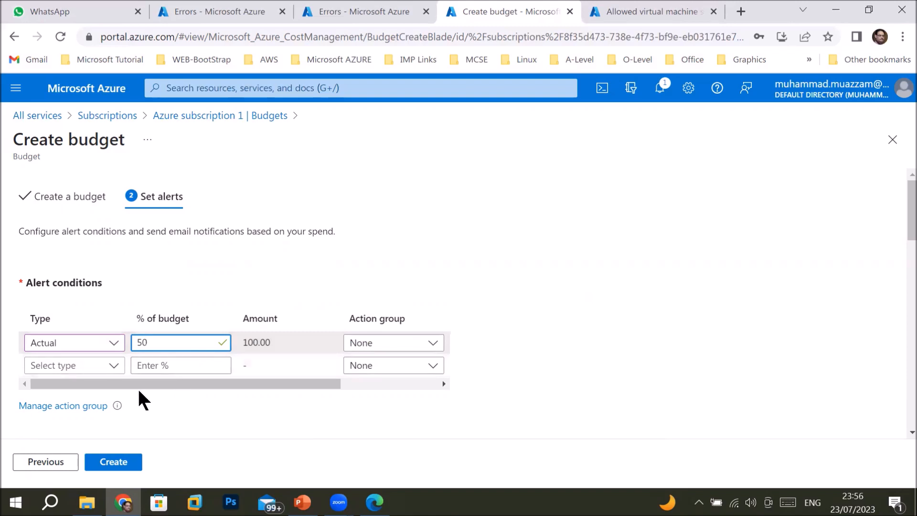
pyautogui.scroll(-5, 188, 395)
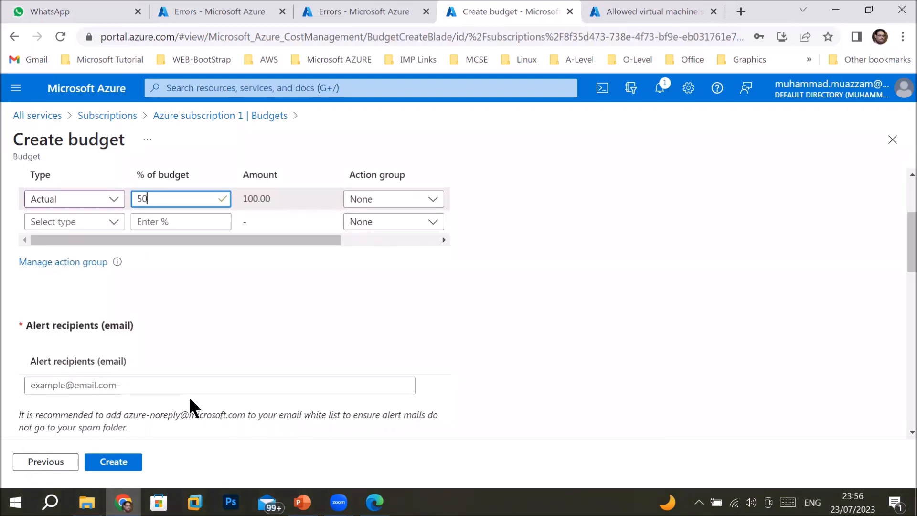
# Enter the user's e-mail address as the alert recipient
pyautogui.click(94, 313)
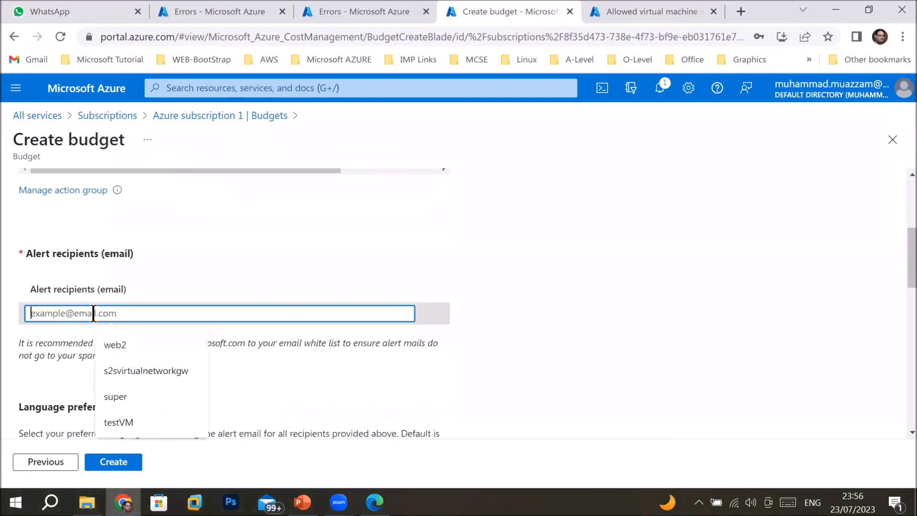
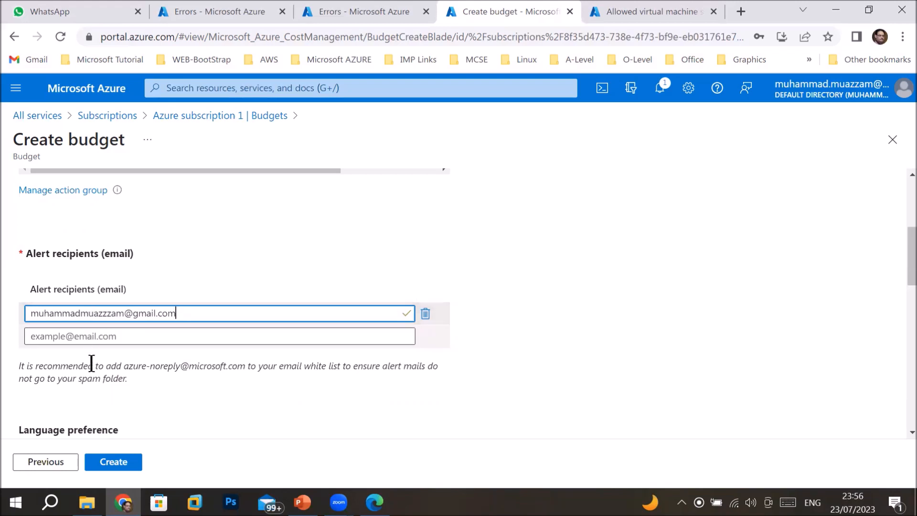
pyautogui.scroll(-5, 102, 386)
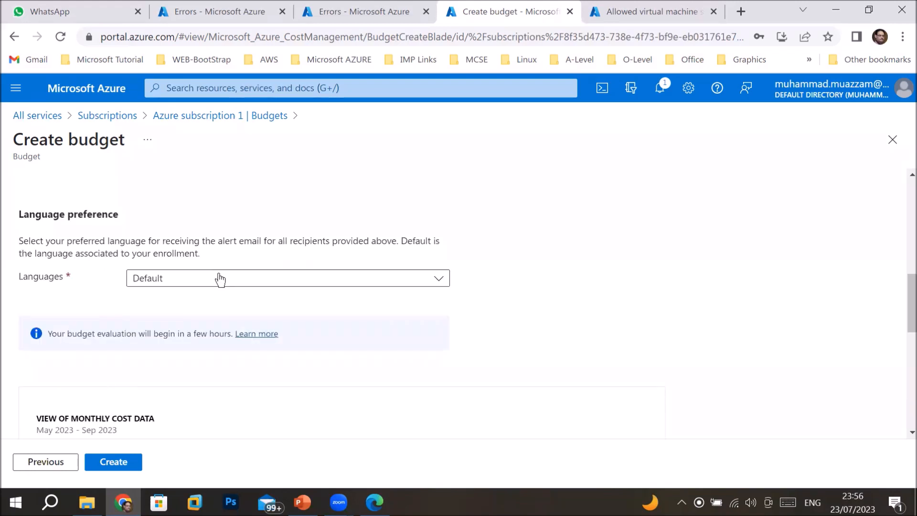
# Leave the alert language at Default and create the BudgetforthemonthofAugust23 budget
pyautogui.click(219, 280)
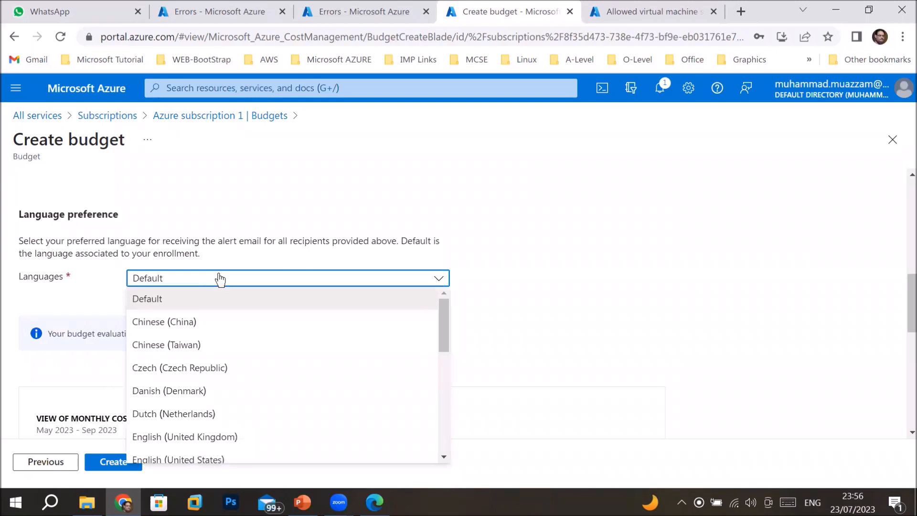
pyautogui.click(220, 279)
pyautogui.scroll(-2, 160, 383)
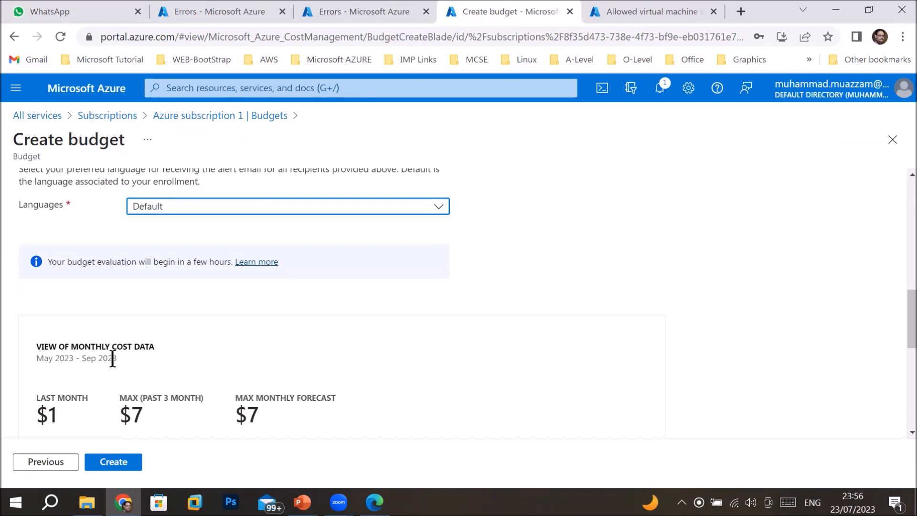
pyautogui.scroll(-3, 196, 397)
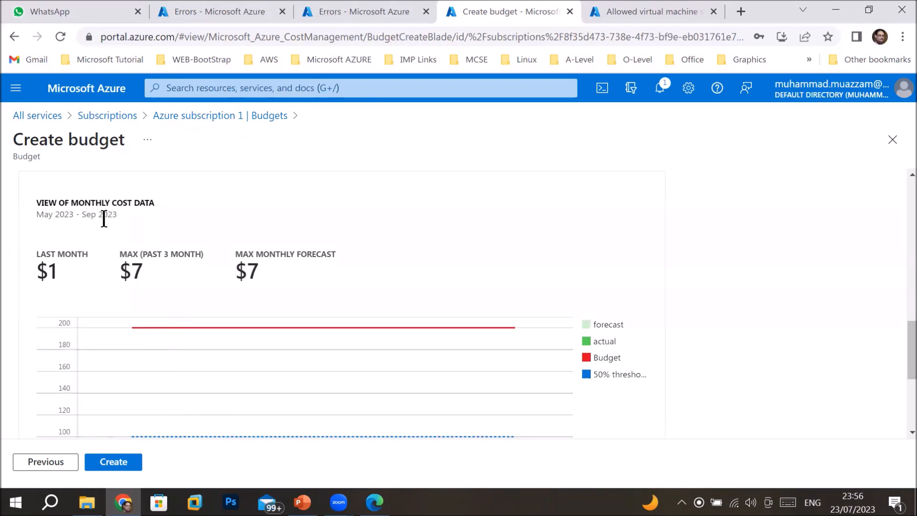
pyautogui.scroll(-5, 212, 401)
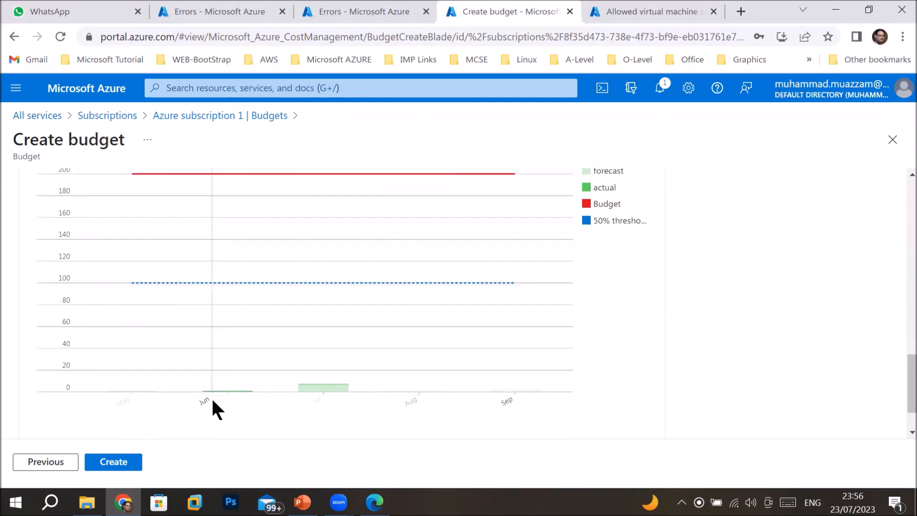
pyautogui.click(99, 466)
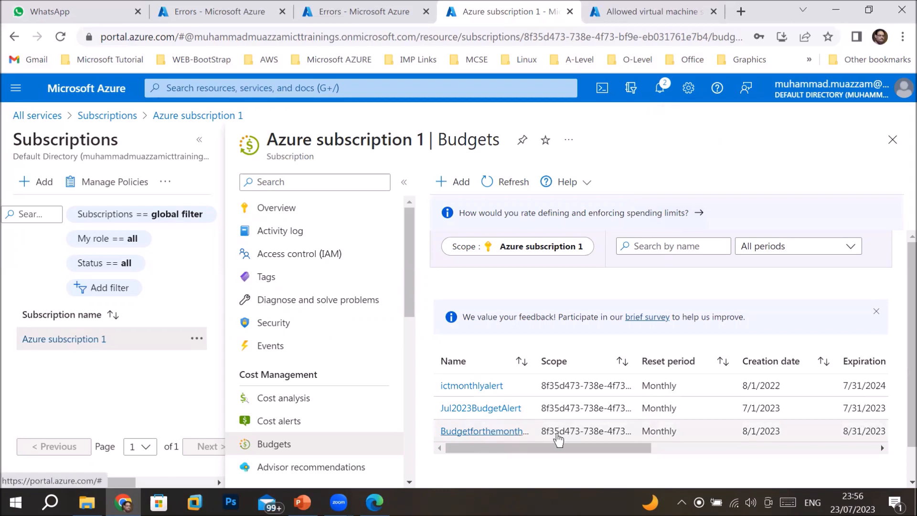
pyautogui.moveTo(536, 352); pyautogui.dragTo(644, 370)
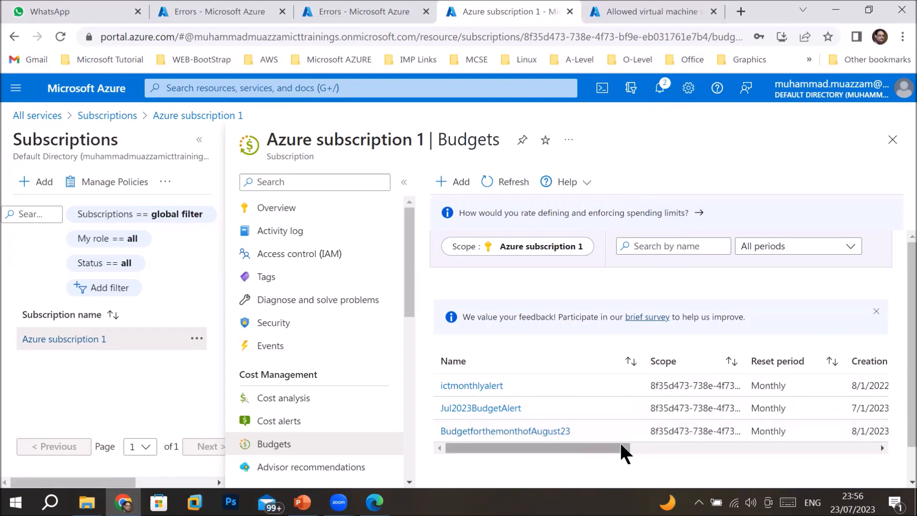
pyautogui.moveTo(624, 449); pyautogui.dragTo(598, 466)
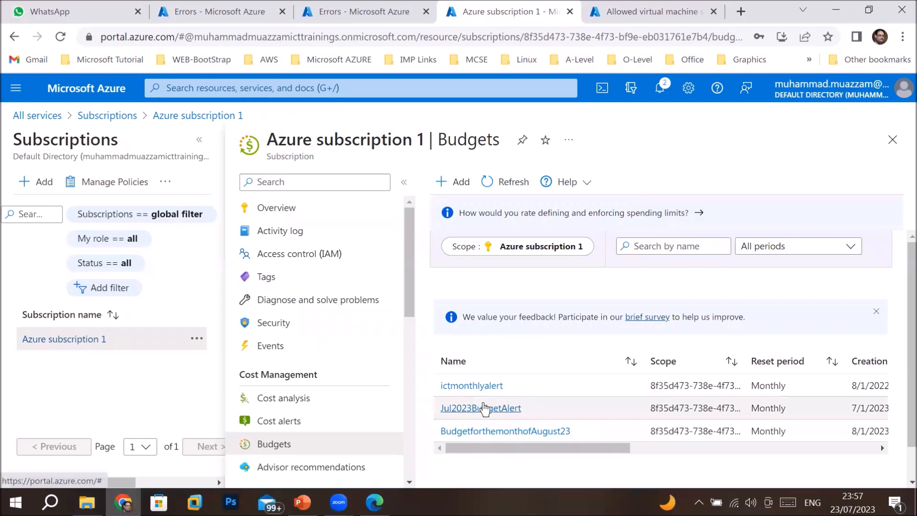
pyautogui.moveTo(500, 447); pyautogui.dragTo(453, 448)
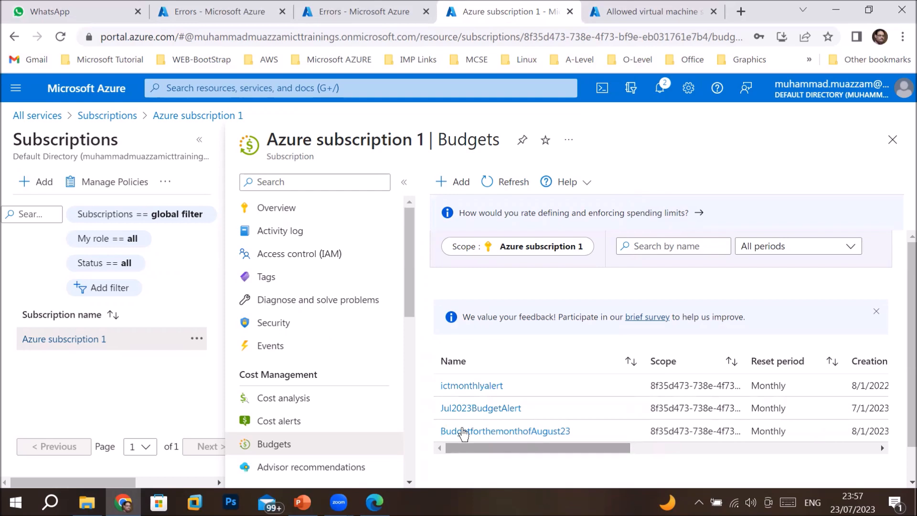
# Inspect Jul2023BudgetAlert's evaluated spend, summary and alert conditions, then go back to Subscriptions
pyautogui.click(475, 407)
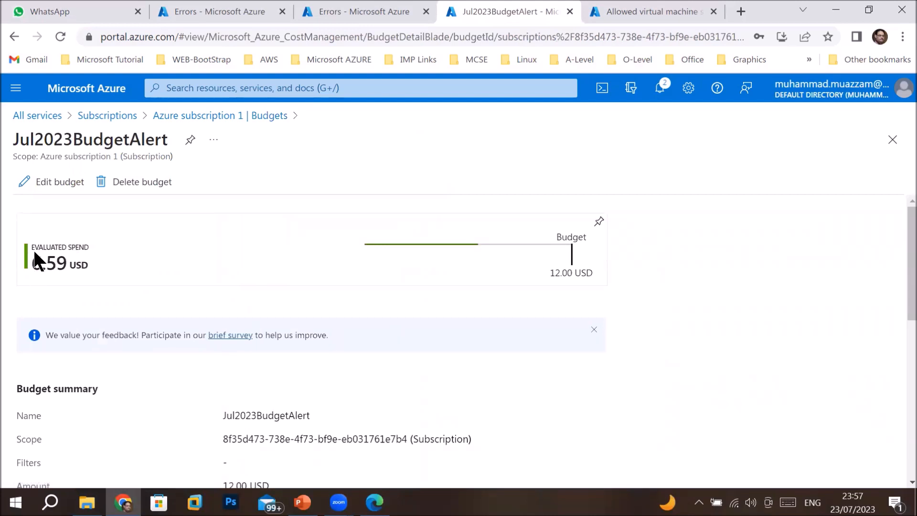
pyautogui.moveTo(30, 262); pyautogui.dragTo(47, 268)
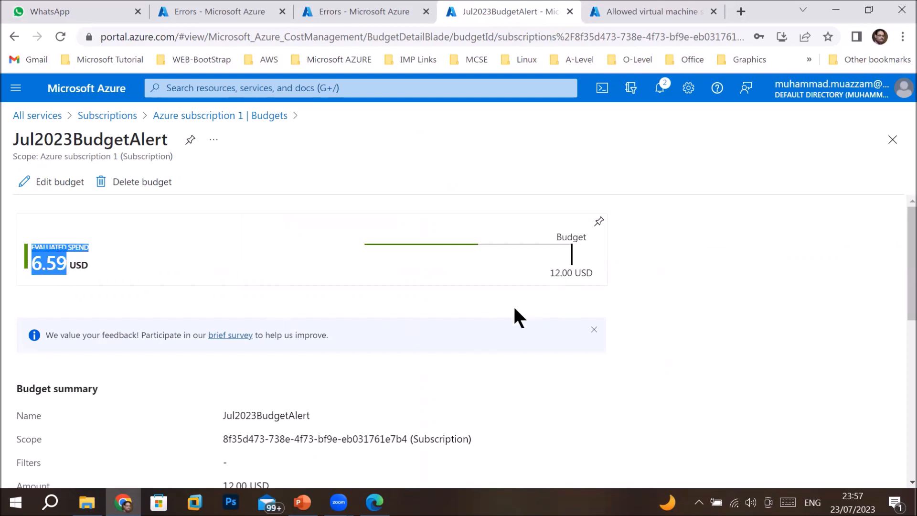
pyautogui.scroll(-3, 402, 361)
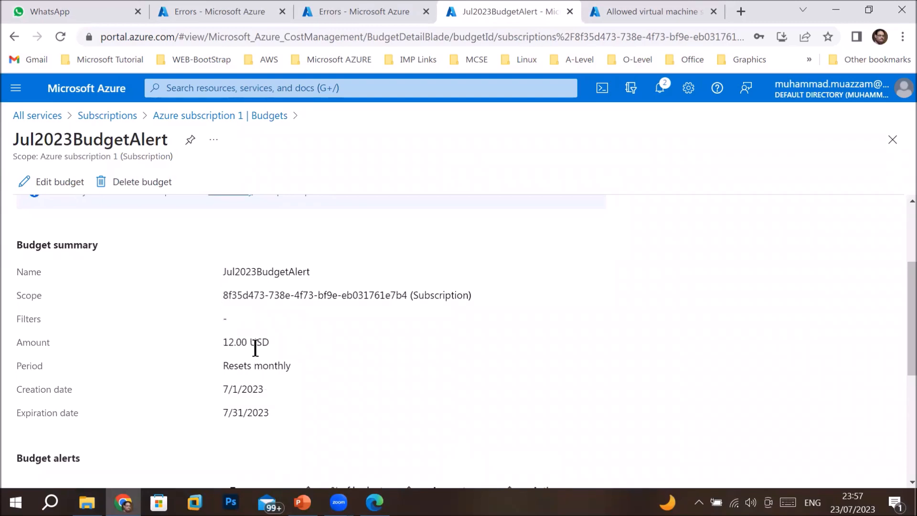
pyautogui.scroll(-4, 230, 411)
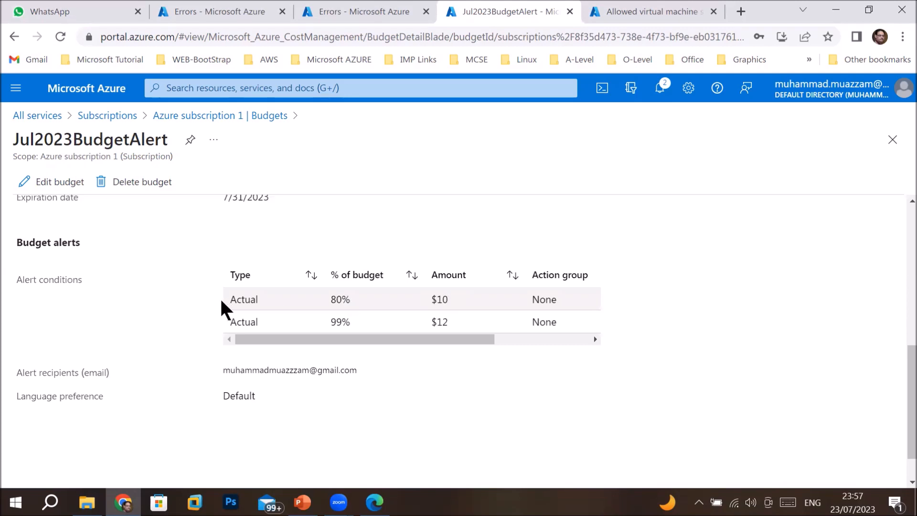
pyautogui.moveTo(262, 339); pyautogui.dragTo(356, 377)
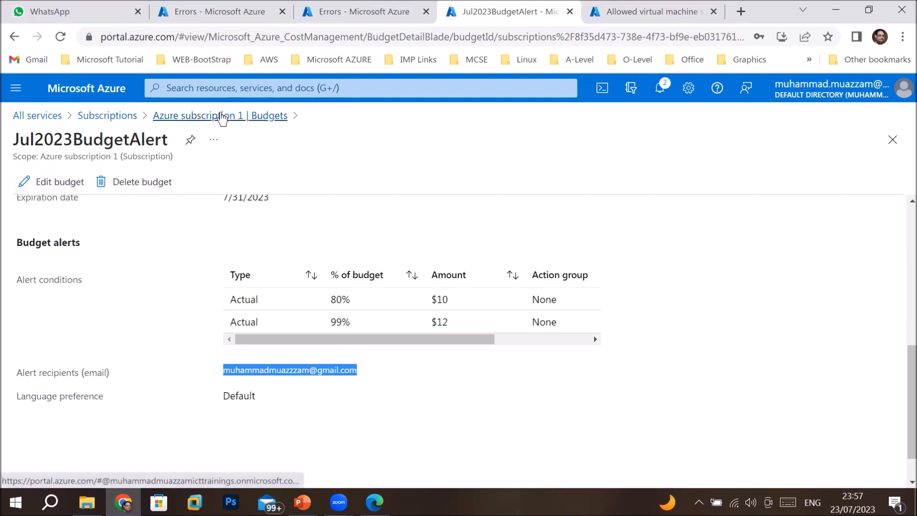
pyautogui.click(116, 116)
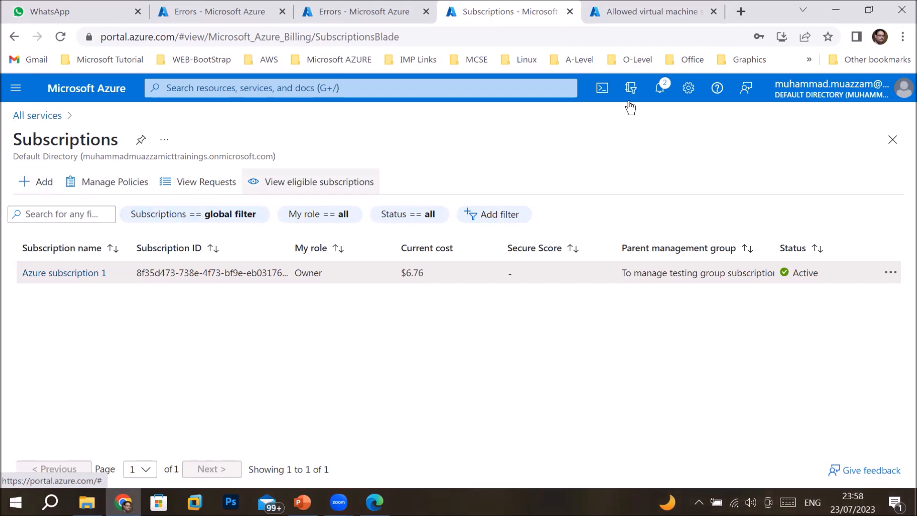
# Navigate from All services to Azure subscription 1 and open its Cost analysis
pyautogui.click(884, 145)
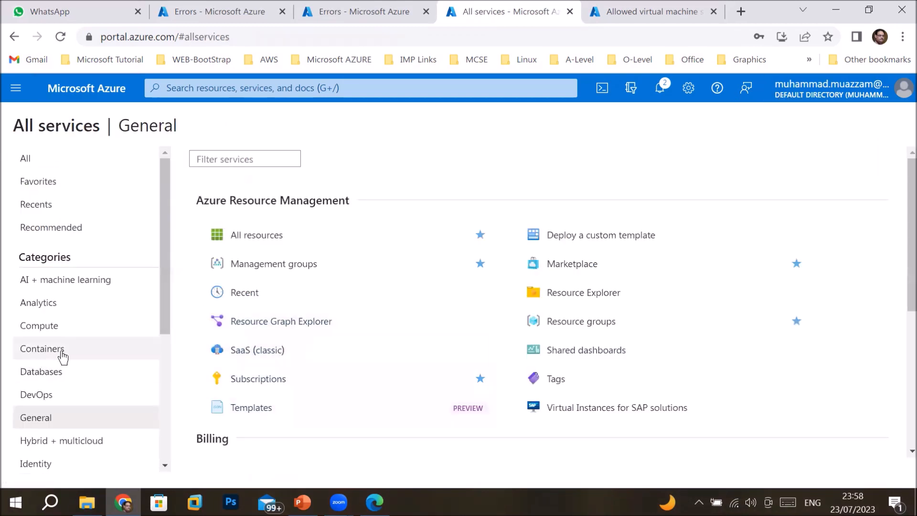
pyautogui.click(268, 378)
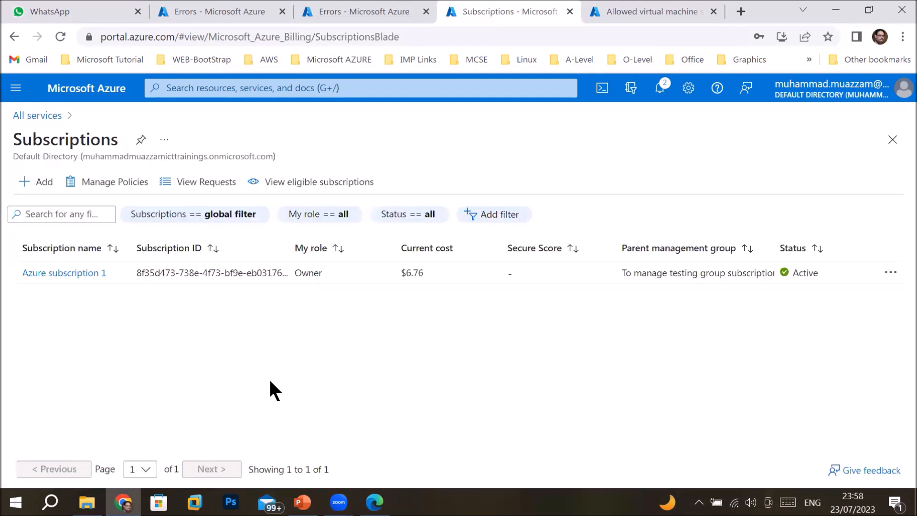
pyautogui.click(47, 274)
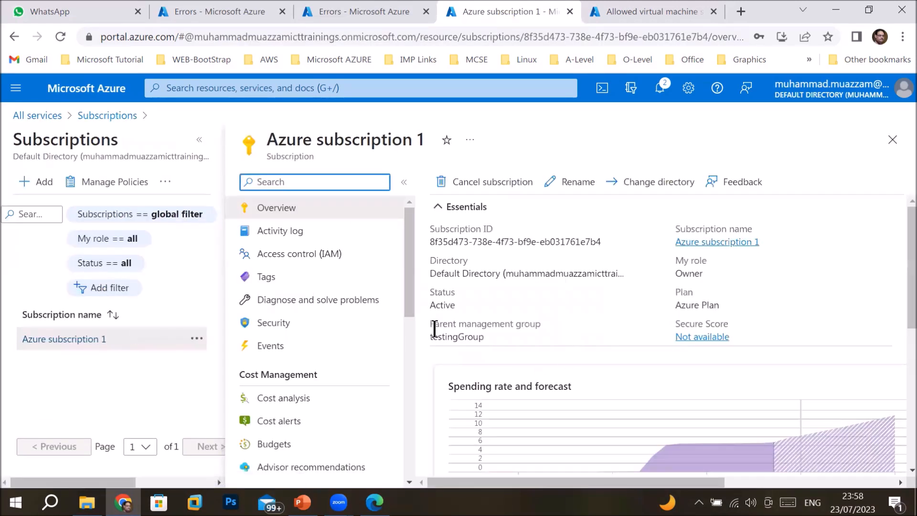
pyautogui.click(276, 398)
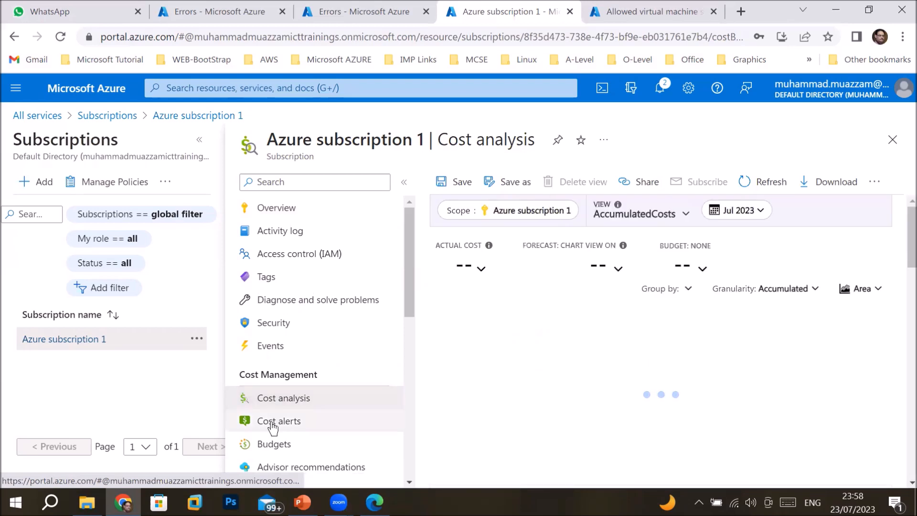
# Open the second cost alert's details, analyze it in cost analysis, then return to Subscriptions
pyautogui.click(273, 422)
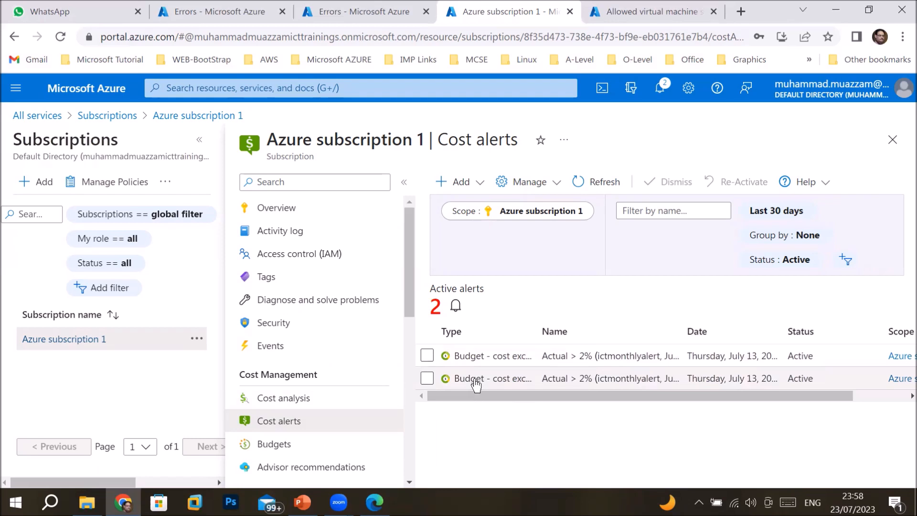
pyautogui.click(475, 380)
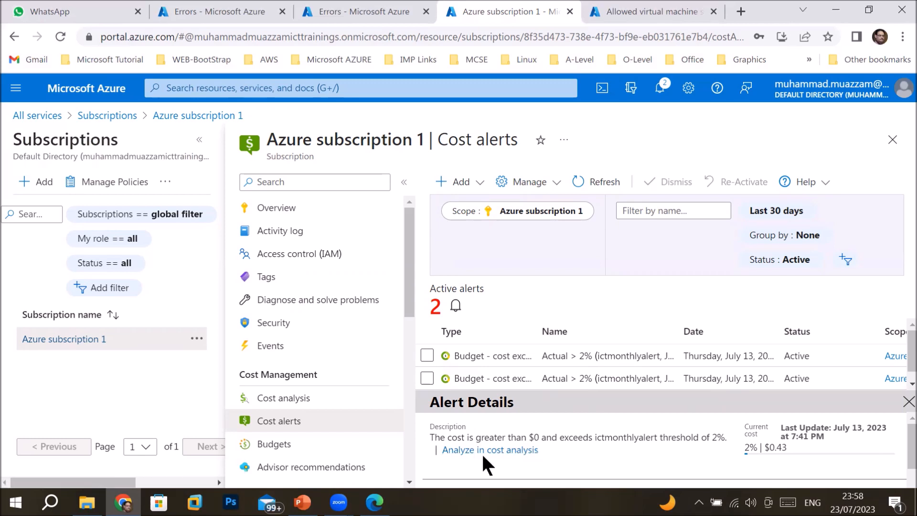
pyautogui.click(468, 450)
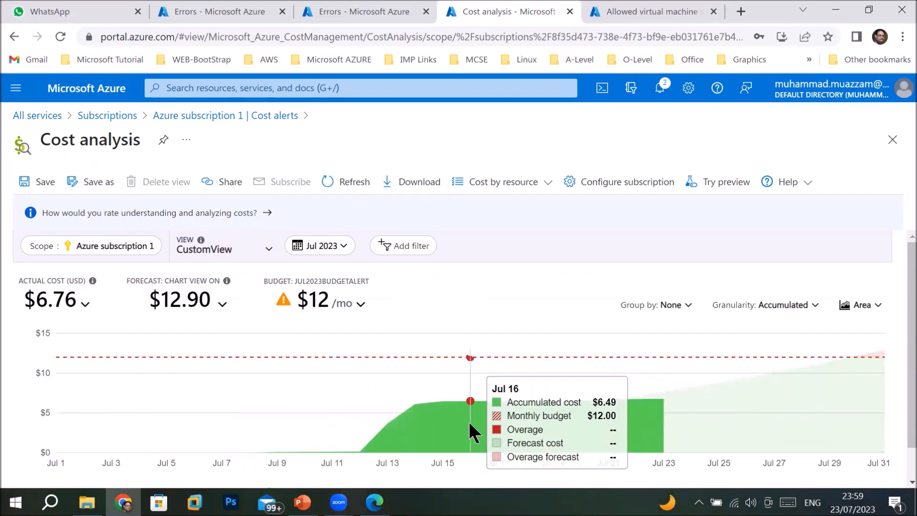
pyautogui.click(111, 116)
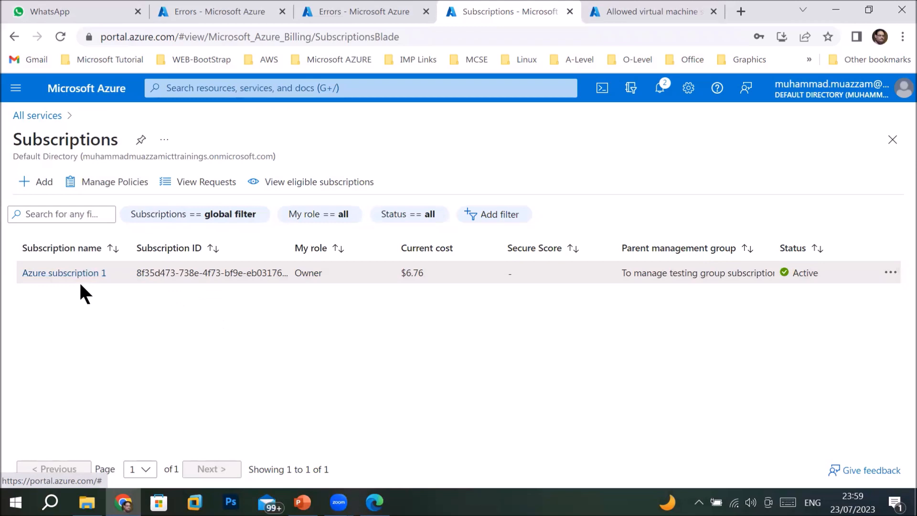
# Open Azure subscription 1's Billing profile invoices page, listing its 7 invoices from the last 12 months
pyautogui.click(59, 271)
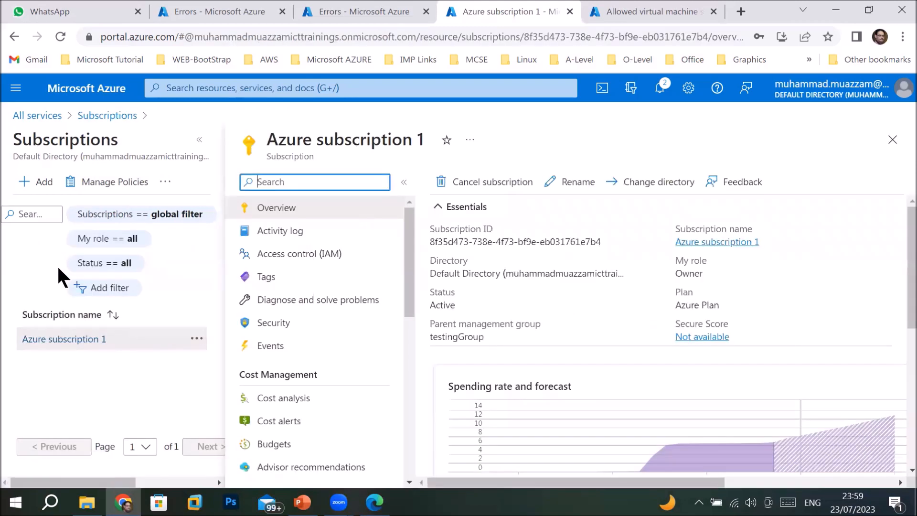
pyautogui.moveTo(410, 293); pyautogui.dragTo(410, 384)
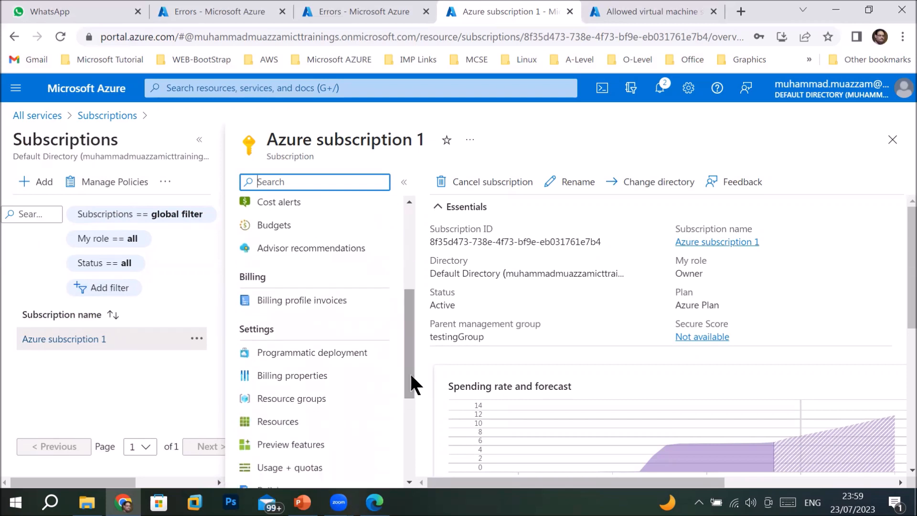
pyautogui.click(315, 306)
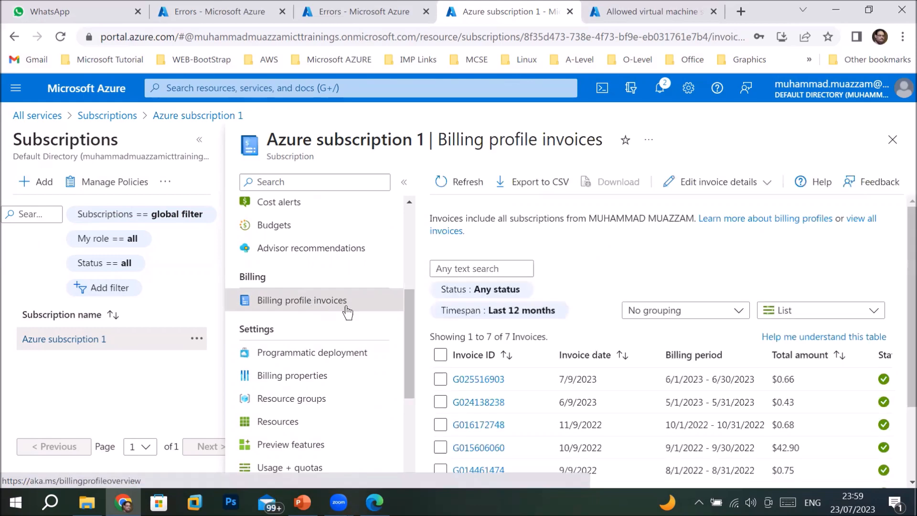
# Download the $0.43 invoice paid on 6/11/2023 as a PDF and open it
pyautogui.scroll(-3, 637, 417)
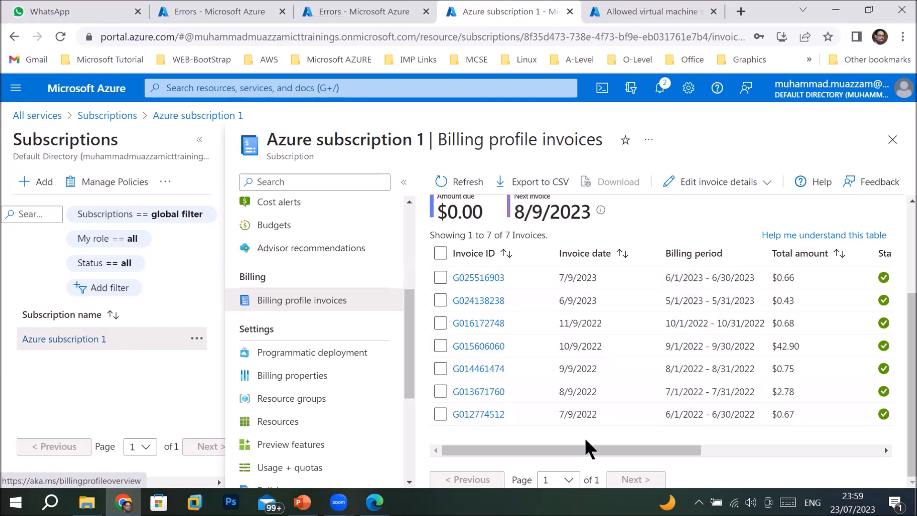
pyautogui.moveTo(611, 448); pyautogui.dragTo(823, 460)
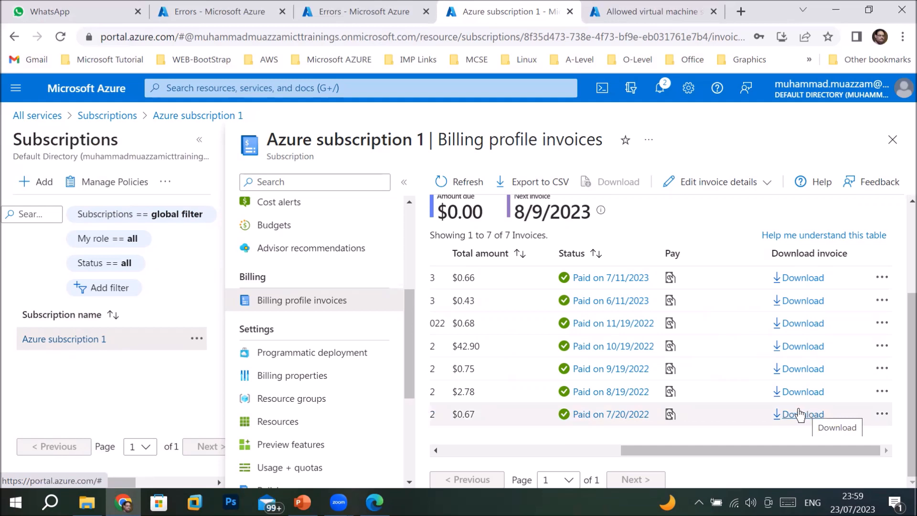
pyautogui.click(792, 302)
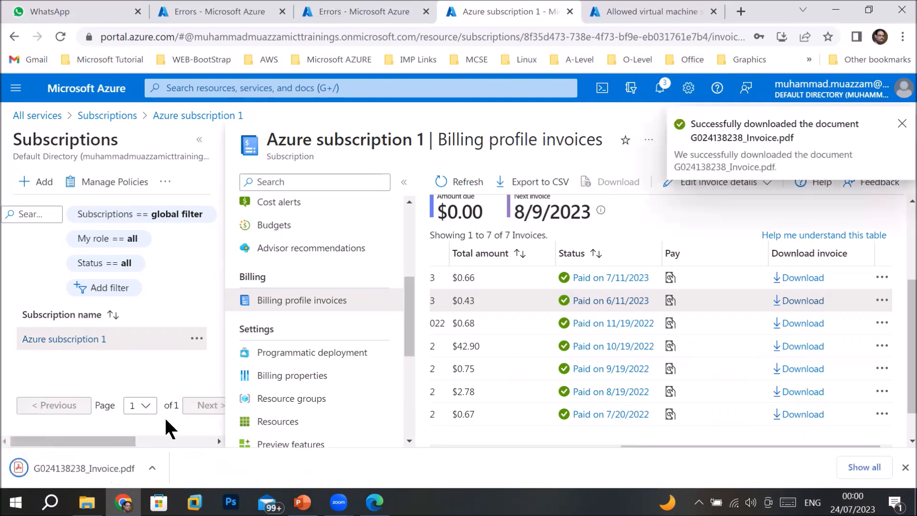
pyautogui.click(64, 463)
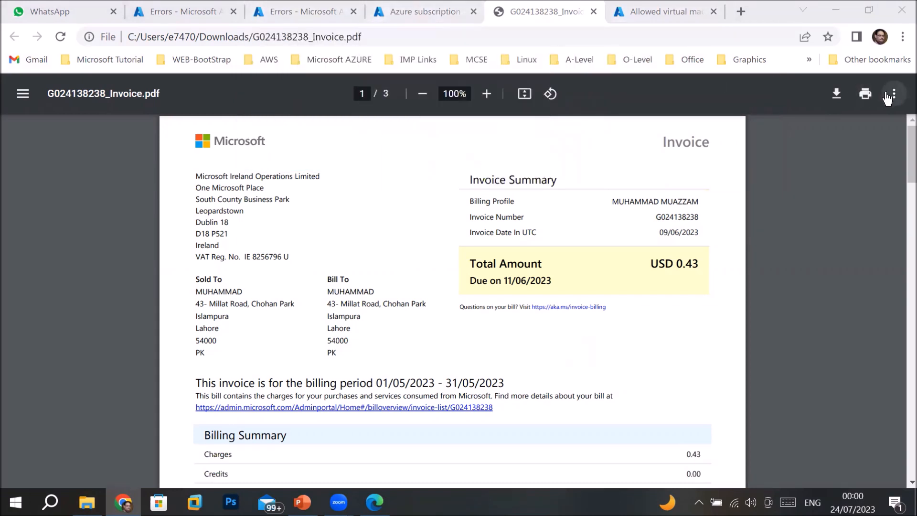
pyautogui.click(593, 11)
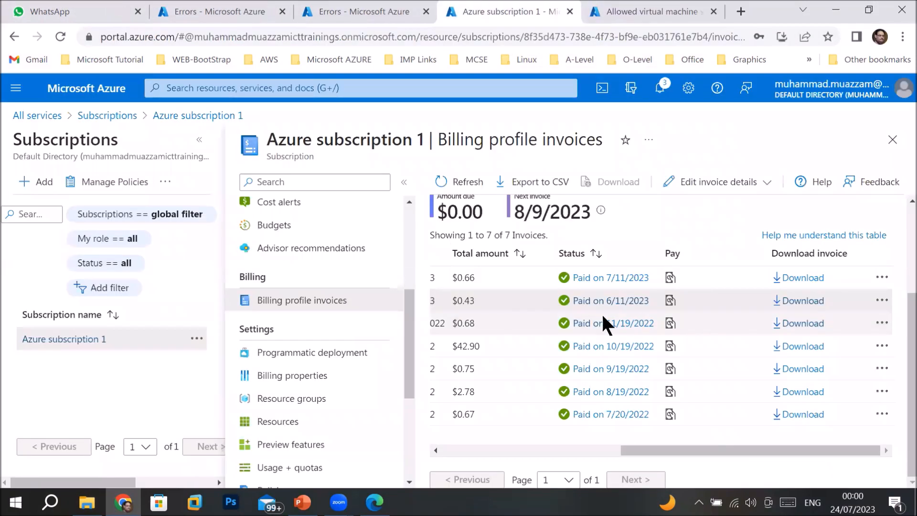
# Review Azure subscription 1's billing properties, its resource groups, then its full resource list
pyautogui.click(338, 387)
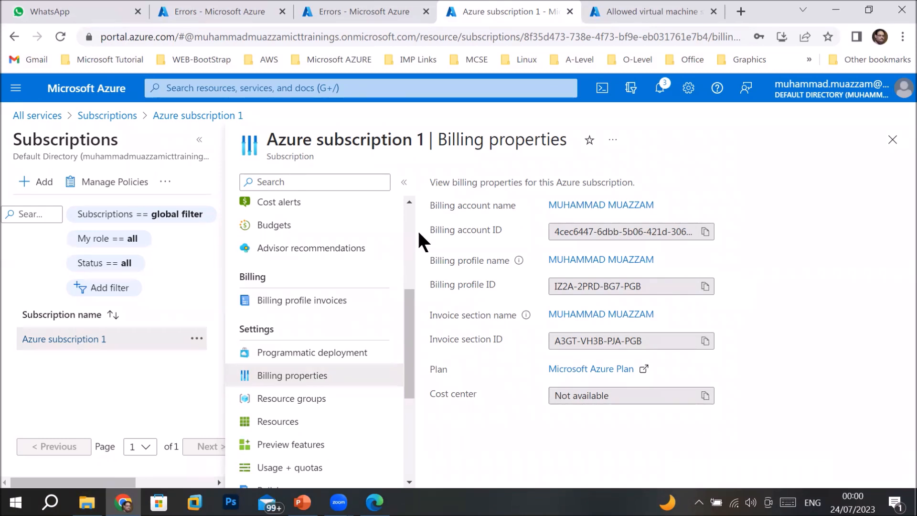
pyautogui.click(306, 399)
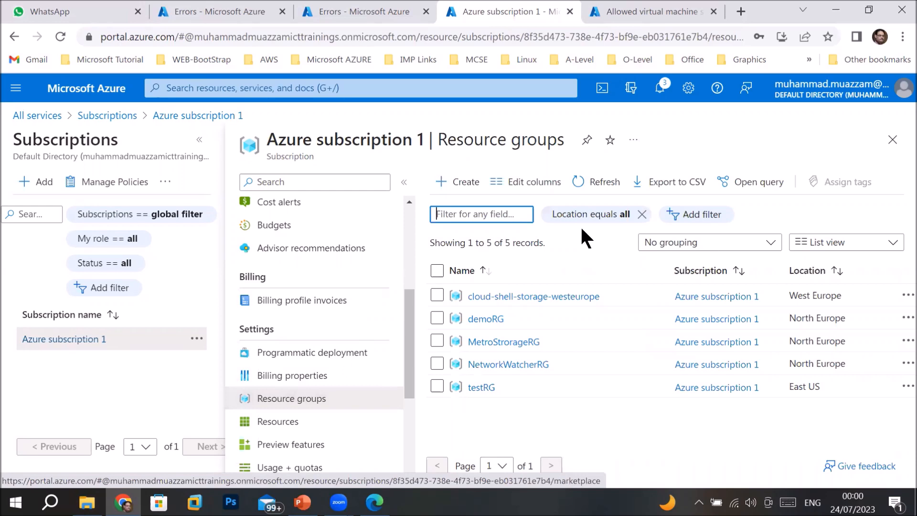
pyautogui.click(299, 427)
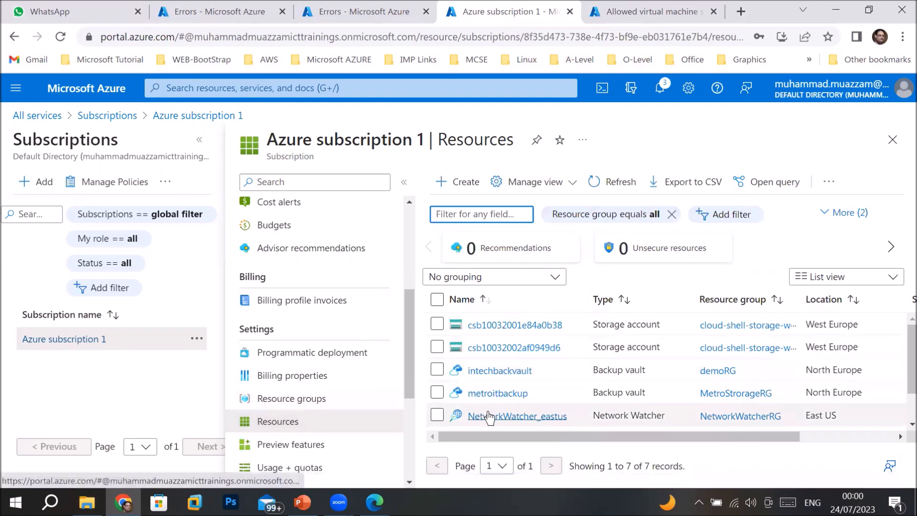
# Scroll through the subscription's 7 resources, including Network Watchers for East US, North Europe and West US 2
pyautogui.moveTo(900, 348)
pyautogui.mouseDown()
pyautogui.moveTo(902, 401)
pyautogui.moveTo(901, 353)
pyautogui.mouseUp()
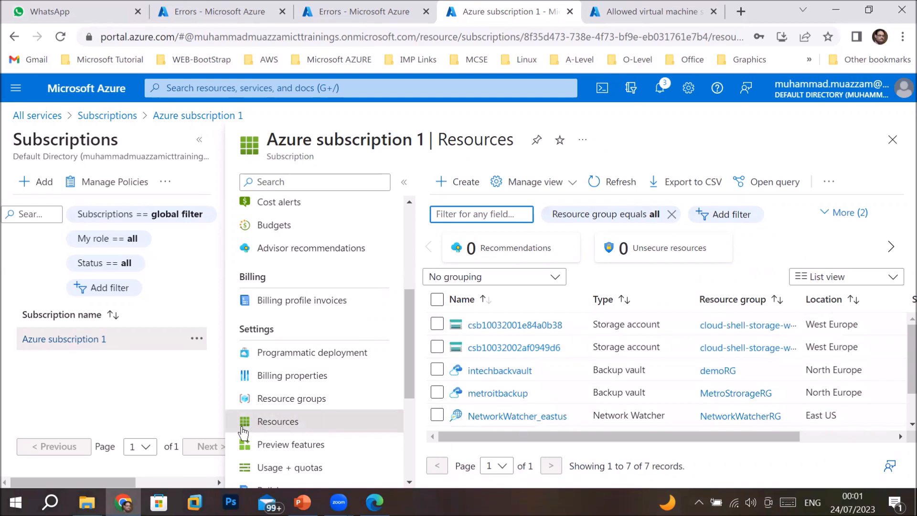
pyautogui.moveTo(407, 340); pyautogui.dragTo(424, 248)
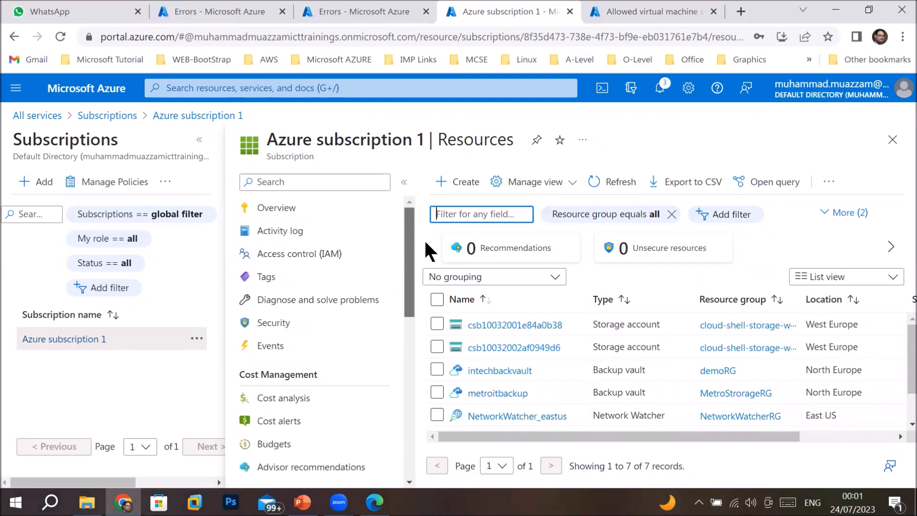